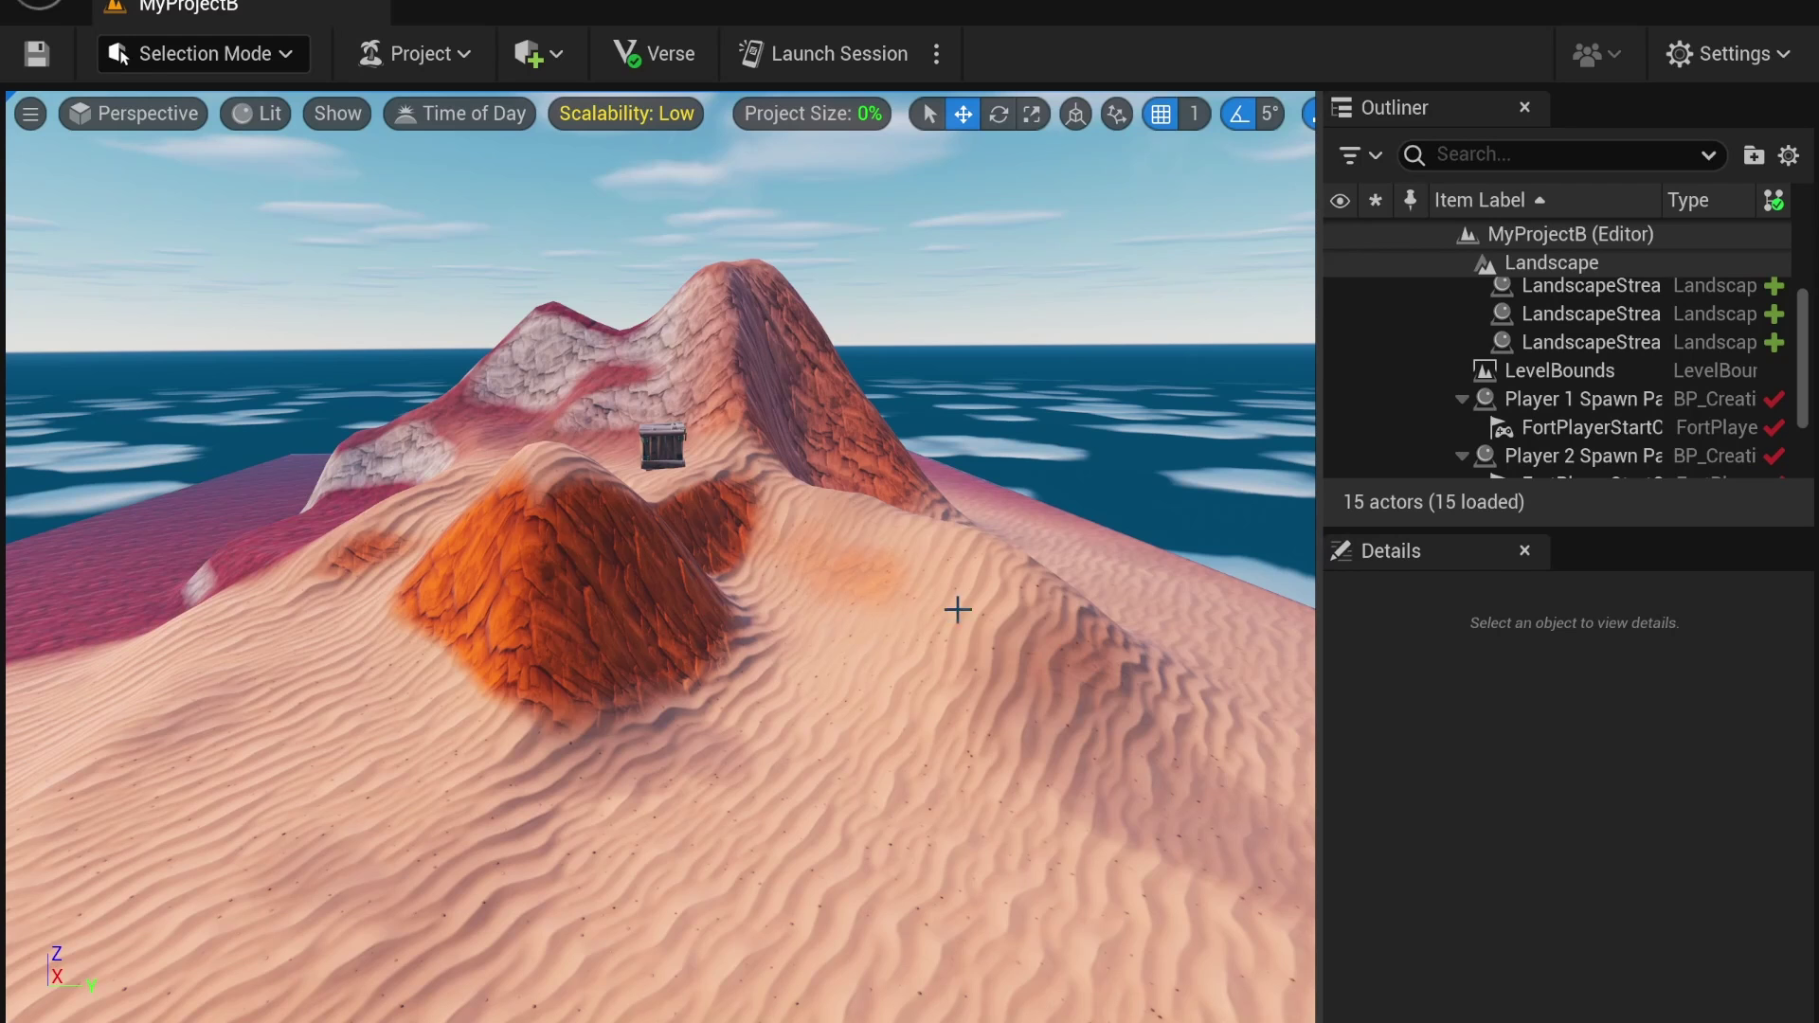
Step: Place a Cinematic Sequence Device from the Fortnite Devices folder onto the dunes
key(ctrl+space)
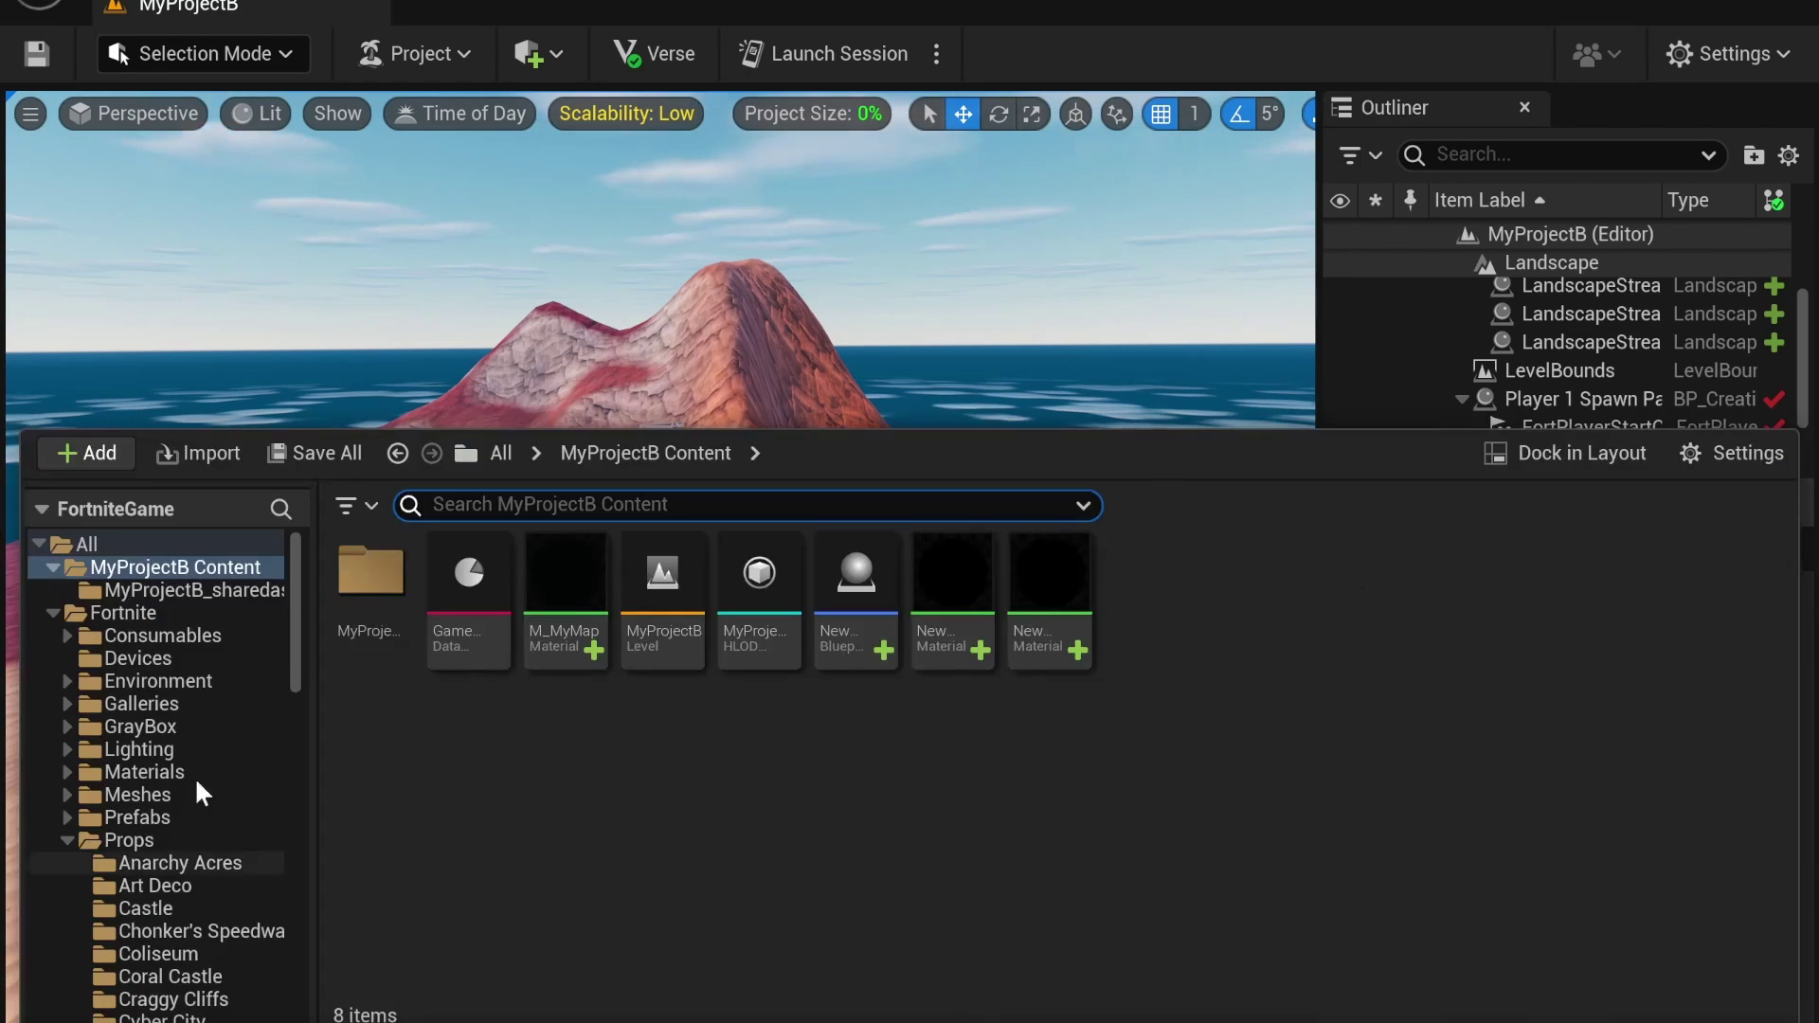
click(121, 621)
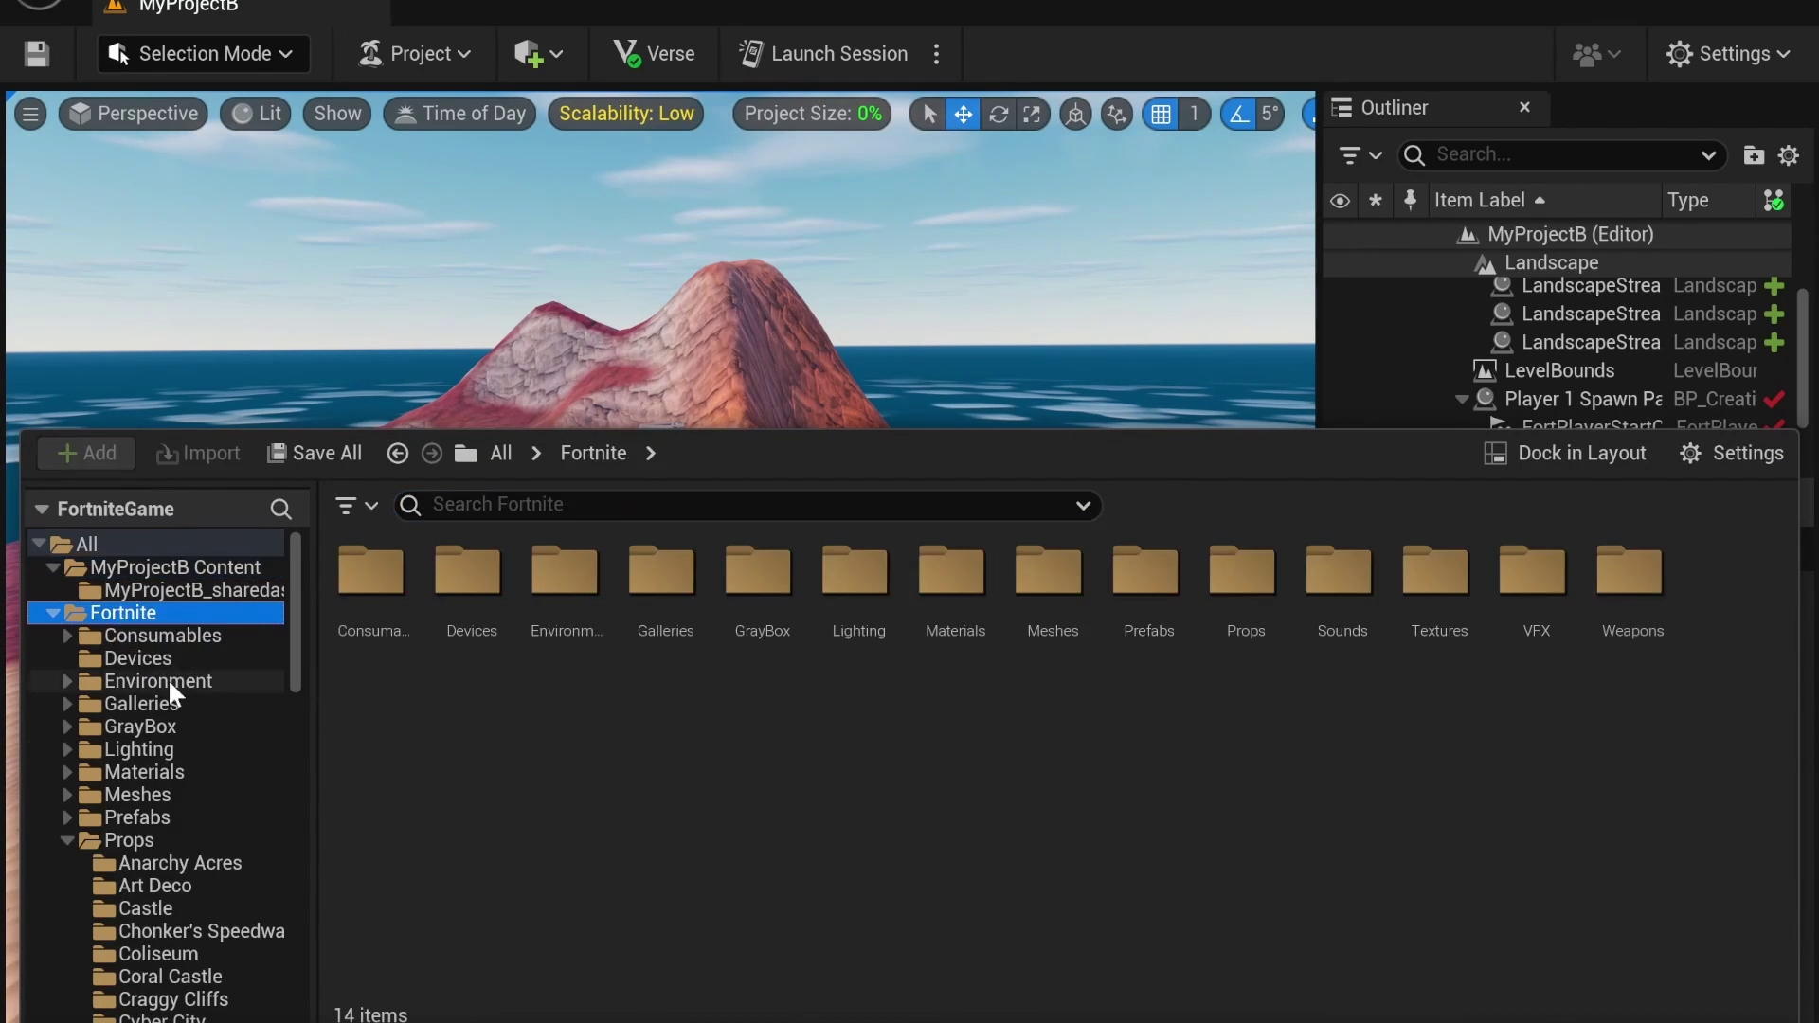
click(165, 658)
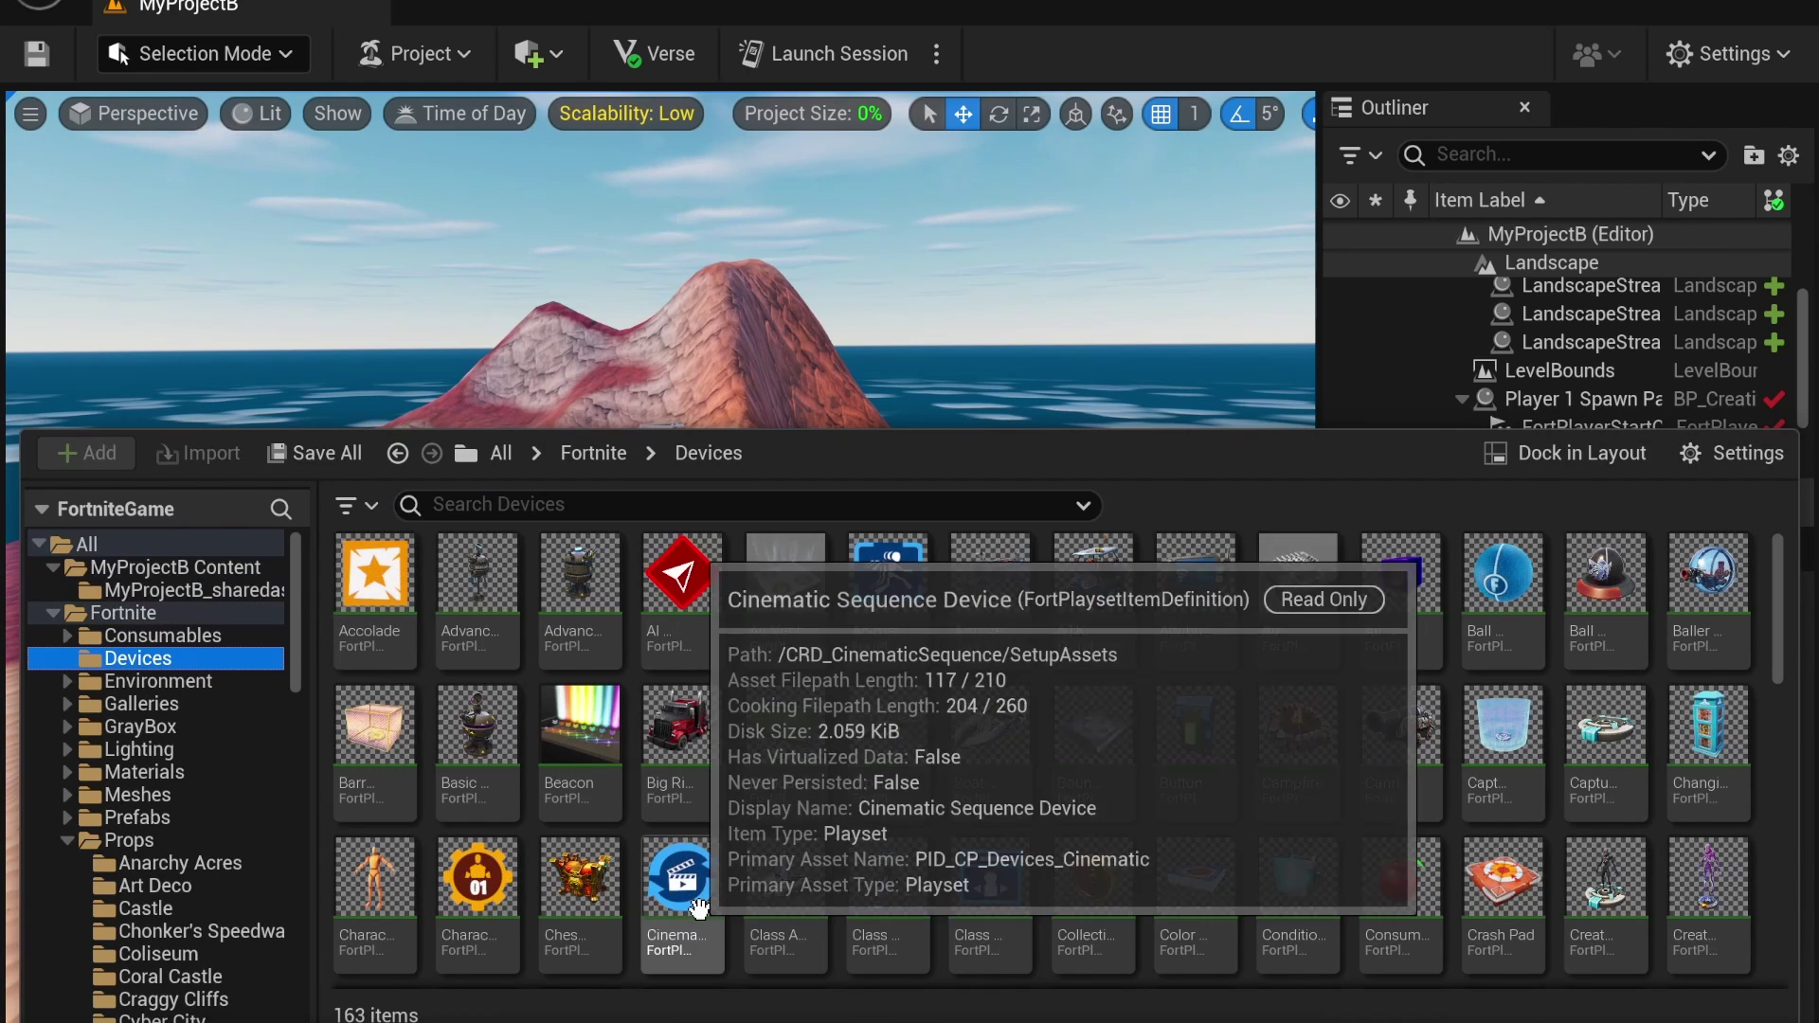
drag(654, 954, 952, 611)
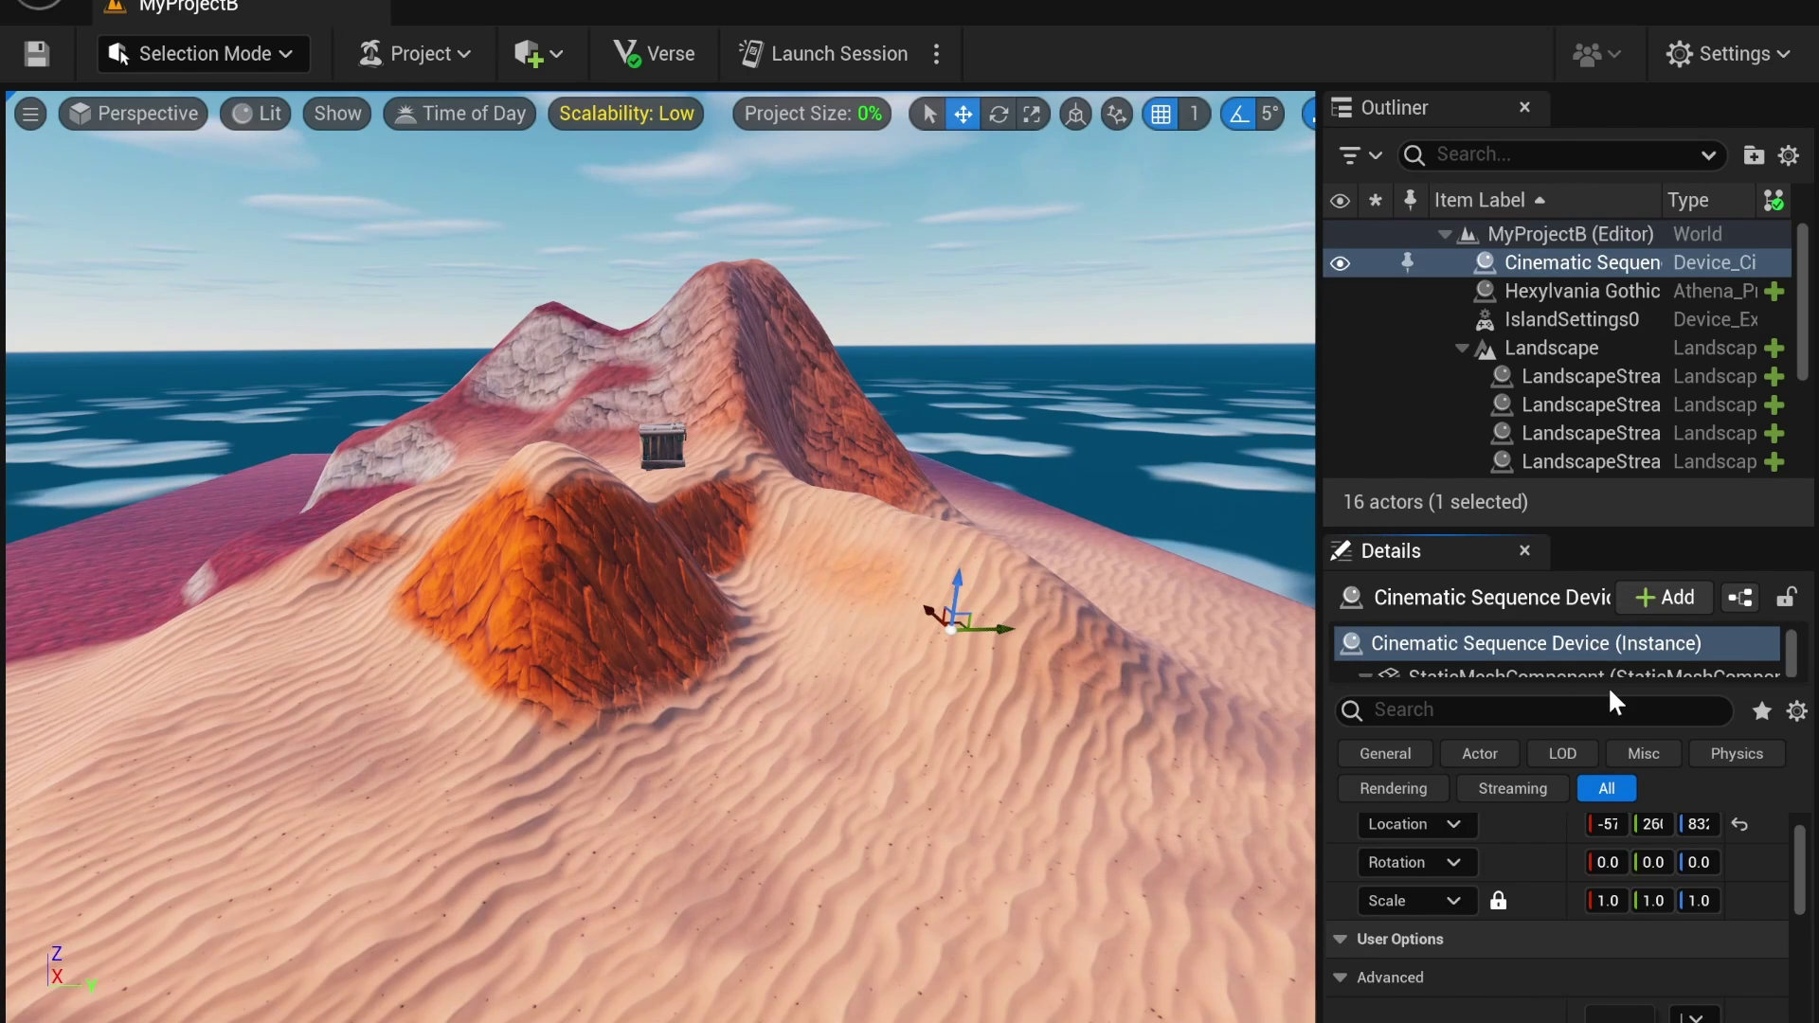
Step: Create a new Level Sequence saved as NewLevelSequence and assign it to the device's Sequence
drag(1609, 685, 1609, 617)
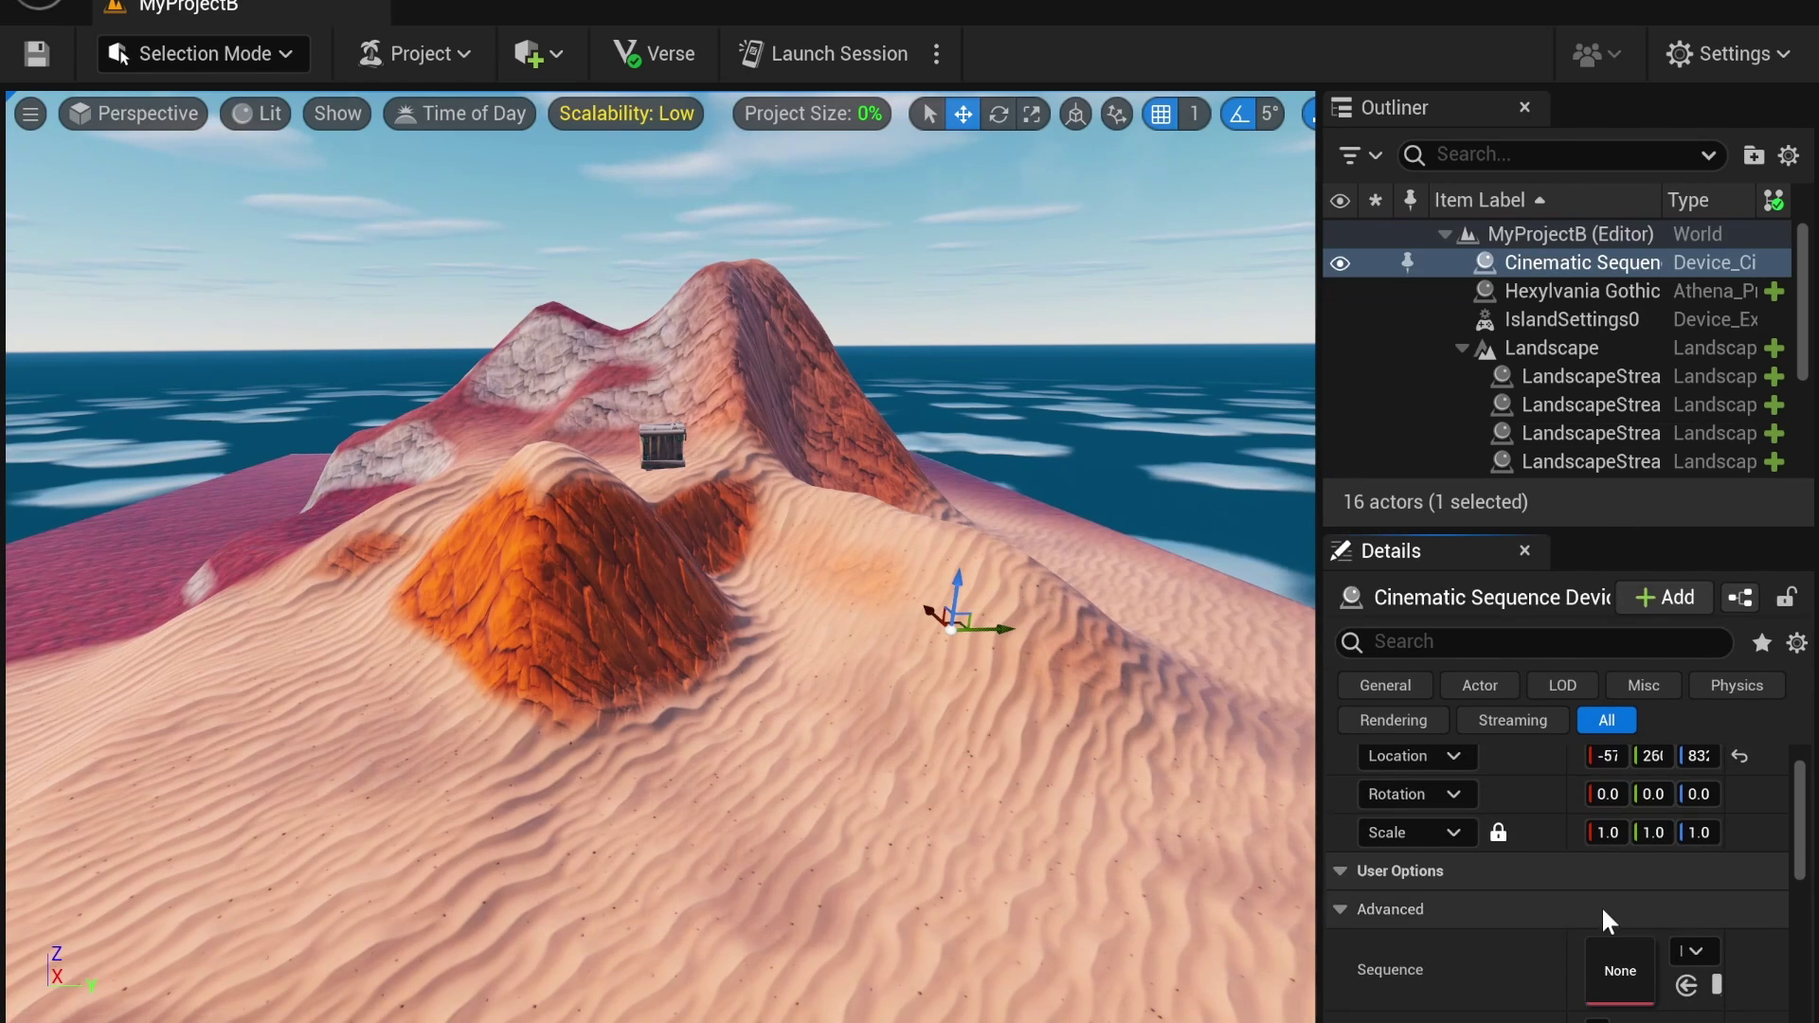
scroll(1628, 845, down, 2)
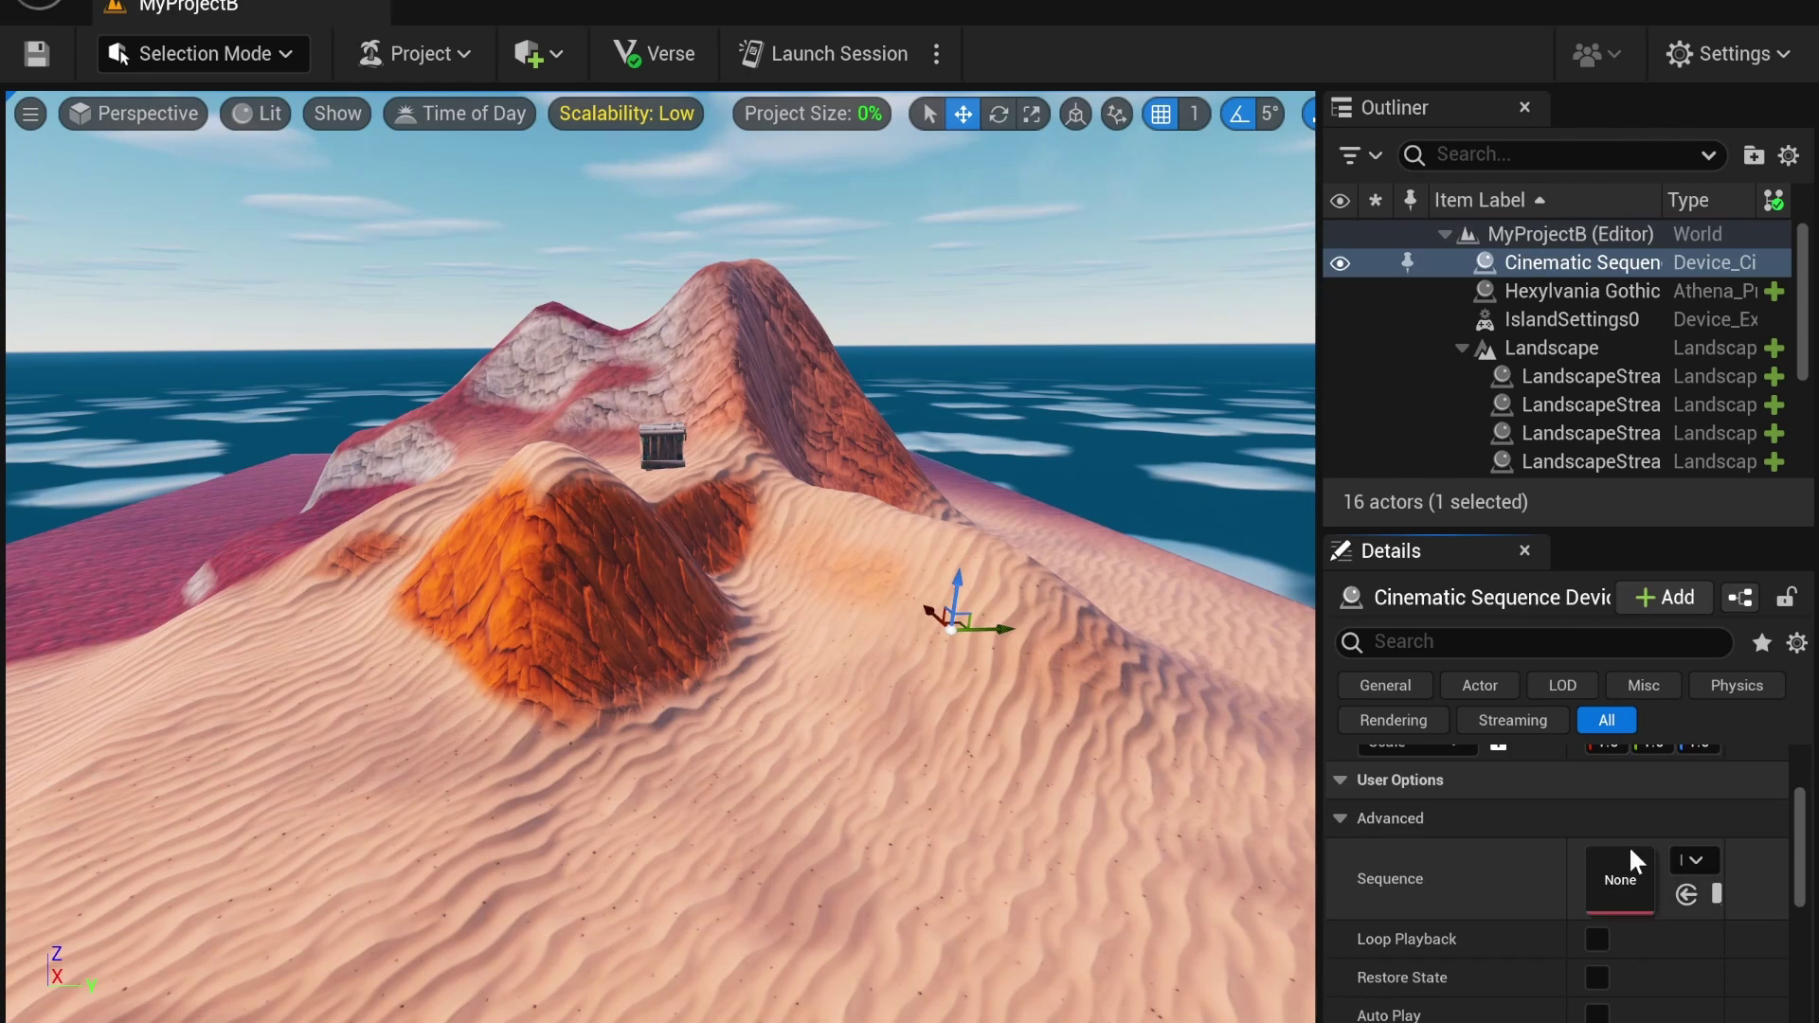
click(1628, 908)
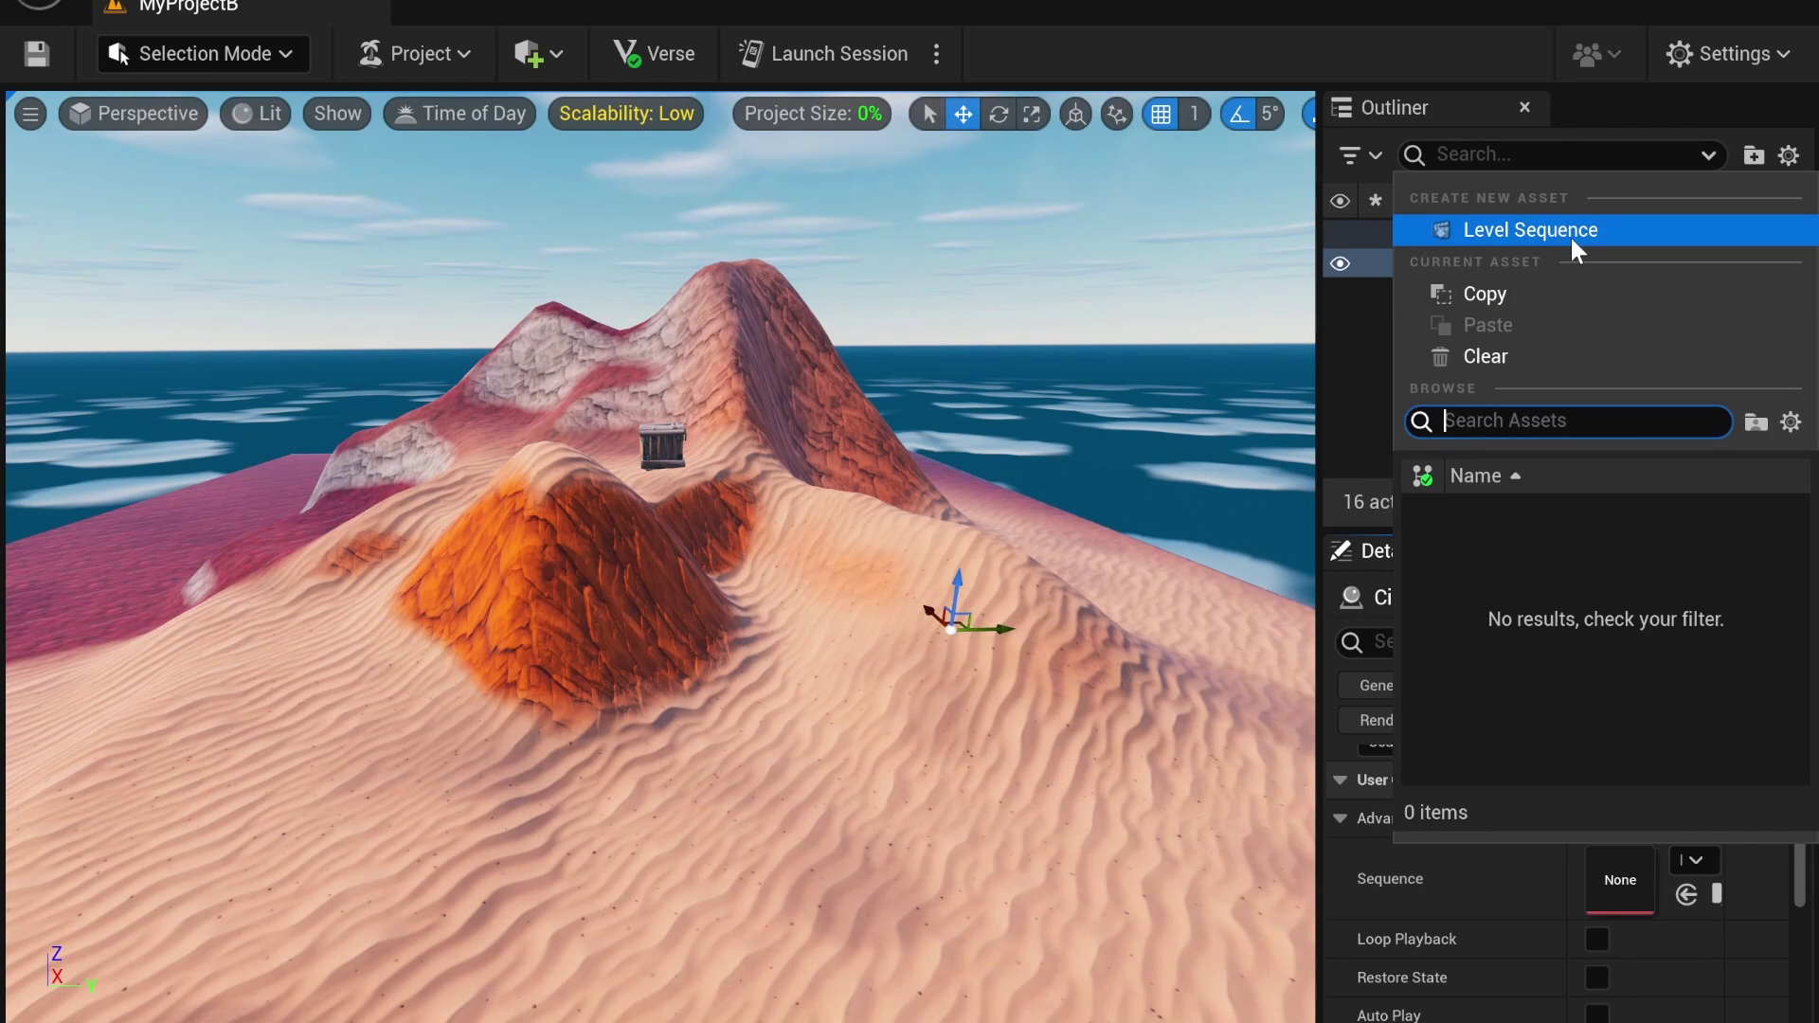
click(1530, 231)
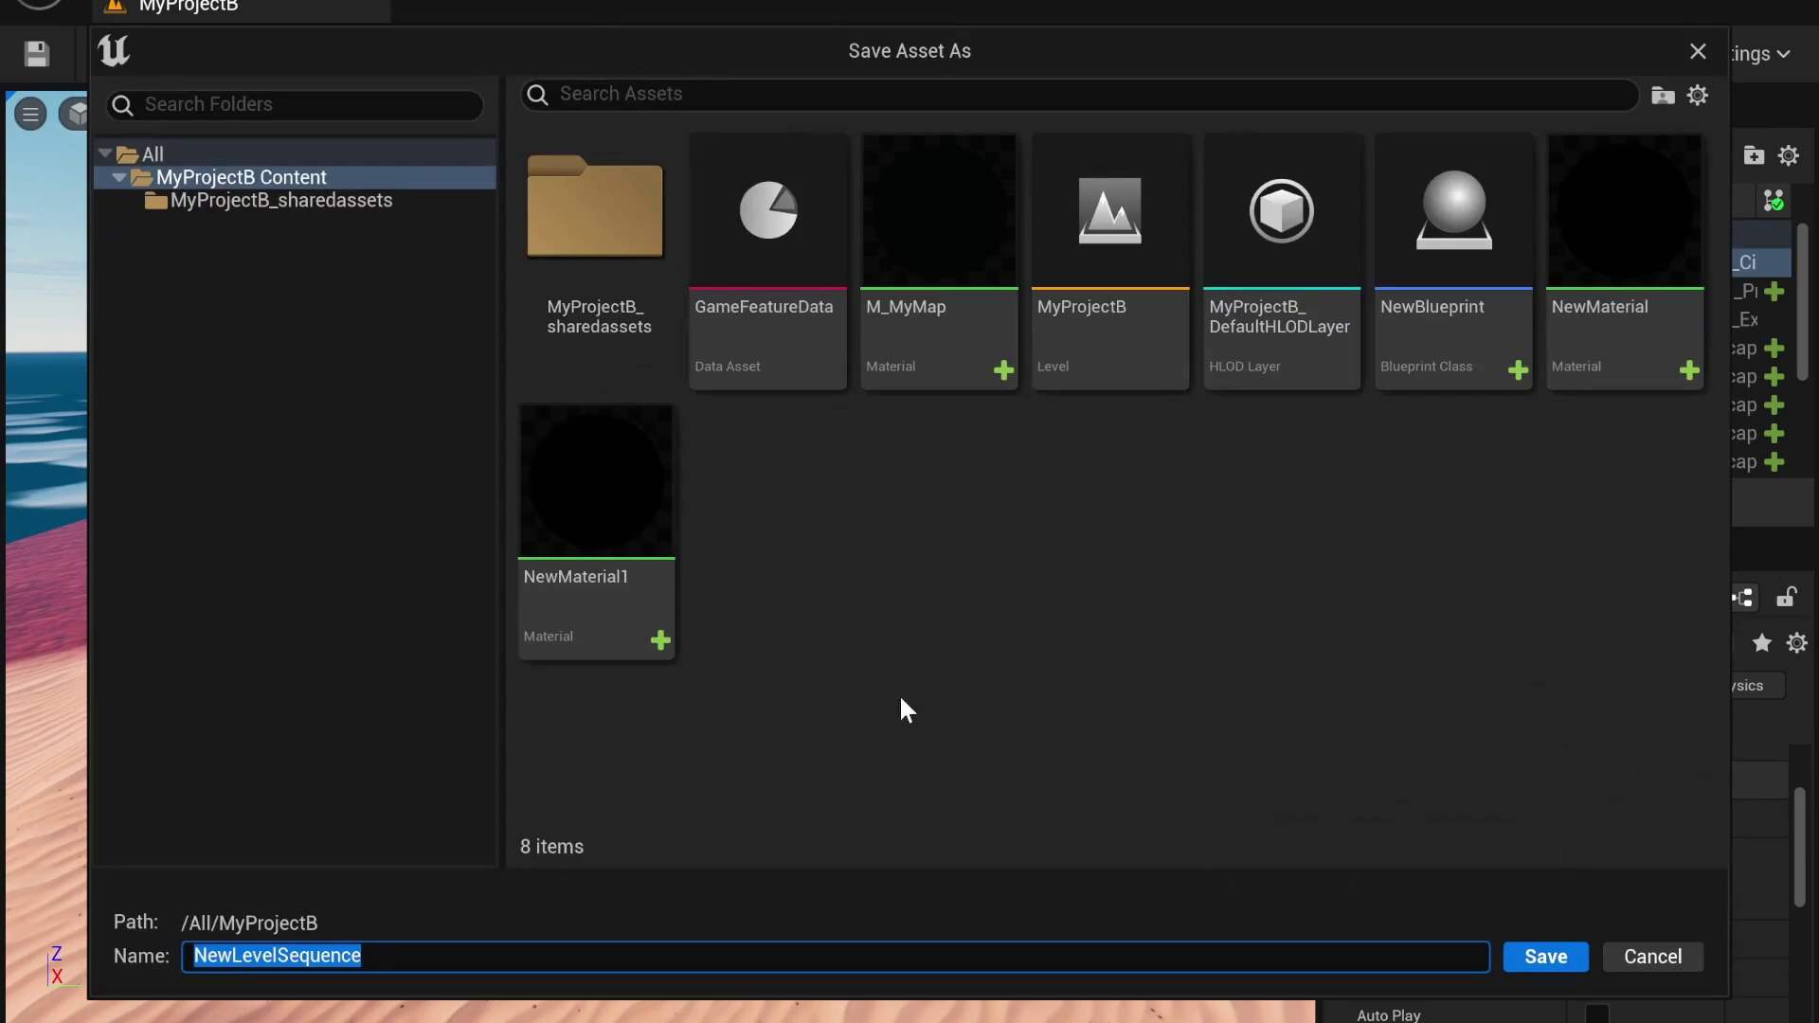
click(1544, 959)
Step: Open NewLevelSequence in Sequencer and add Hexylvania GothicRuins Crate 01 as an actor track
double_click(1621, 867)
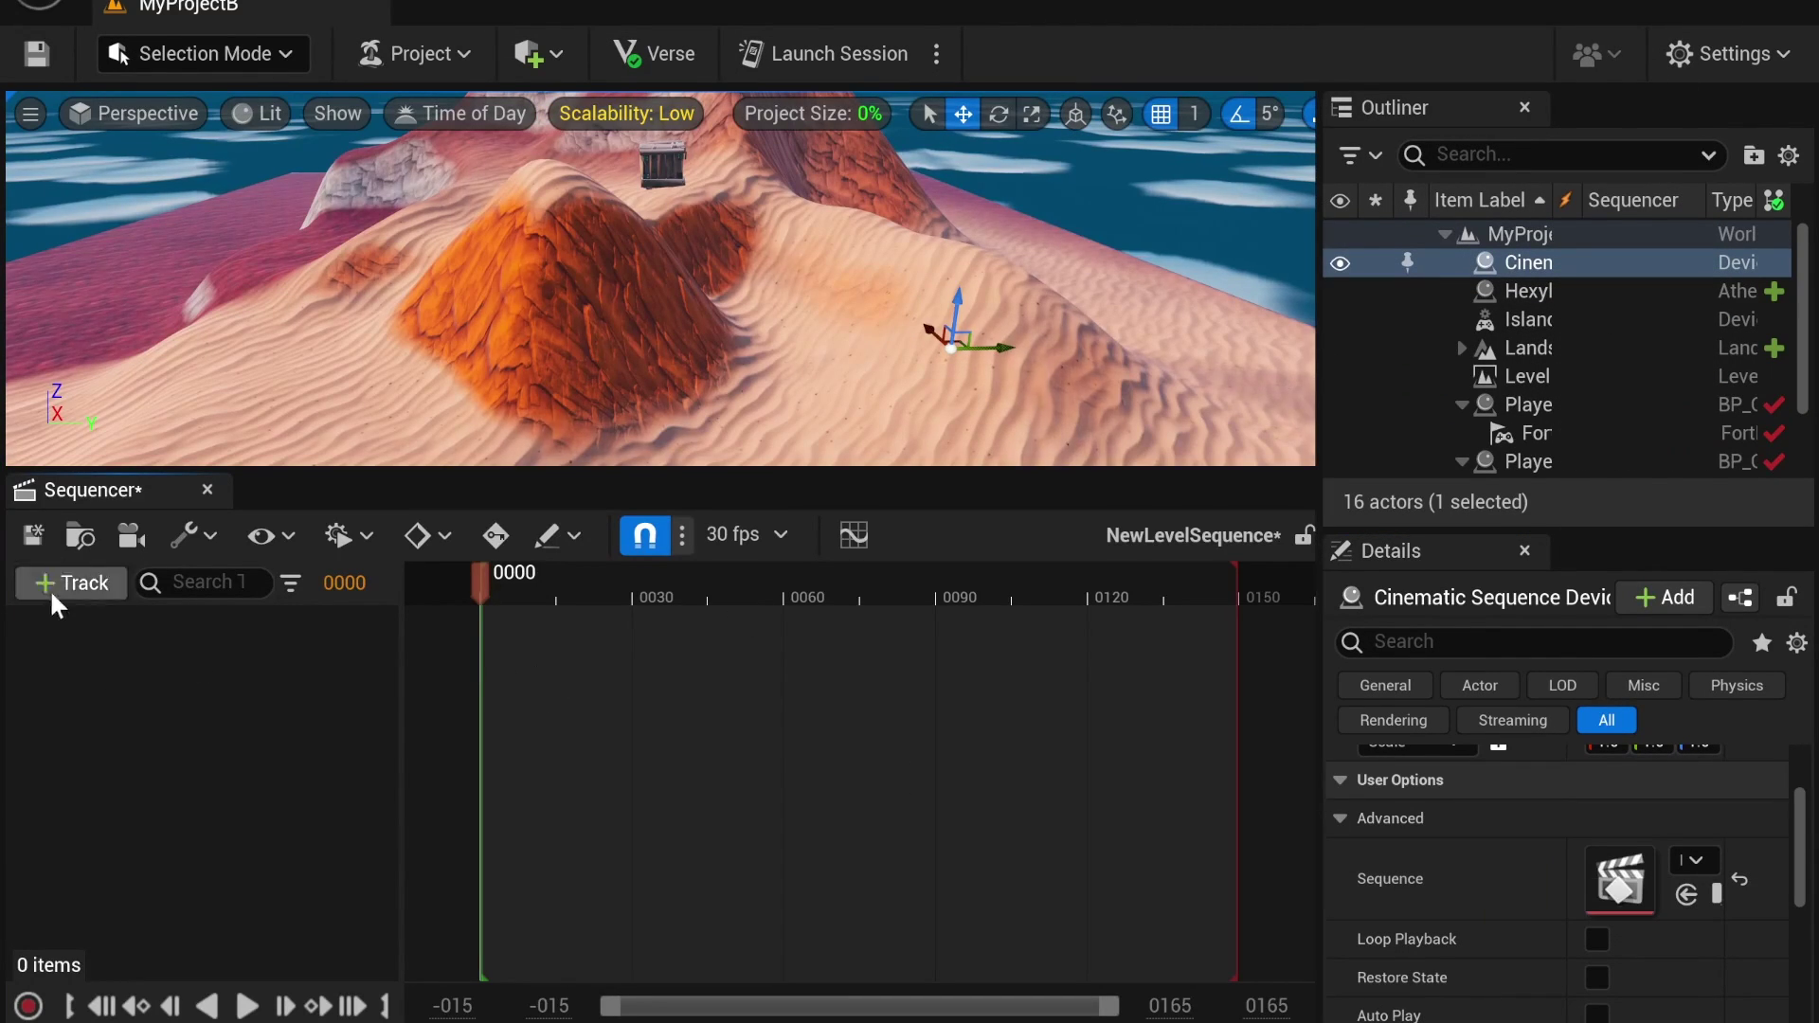
right_drag(808, 313, 808, 313)
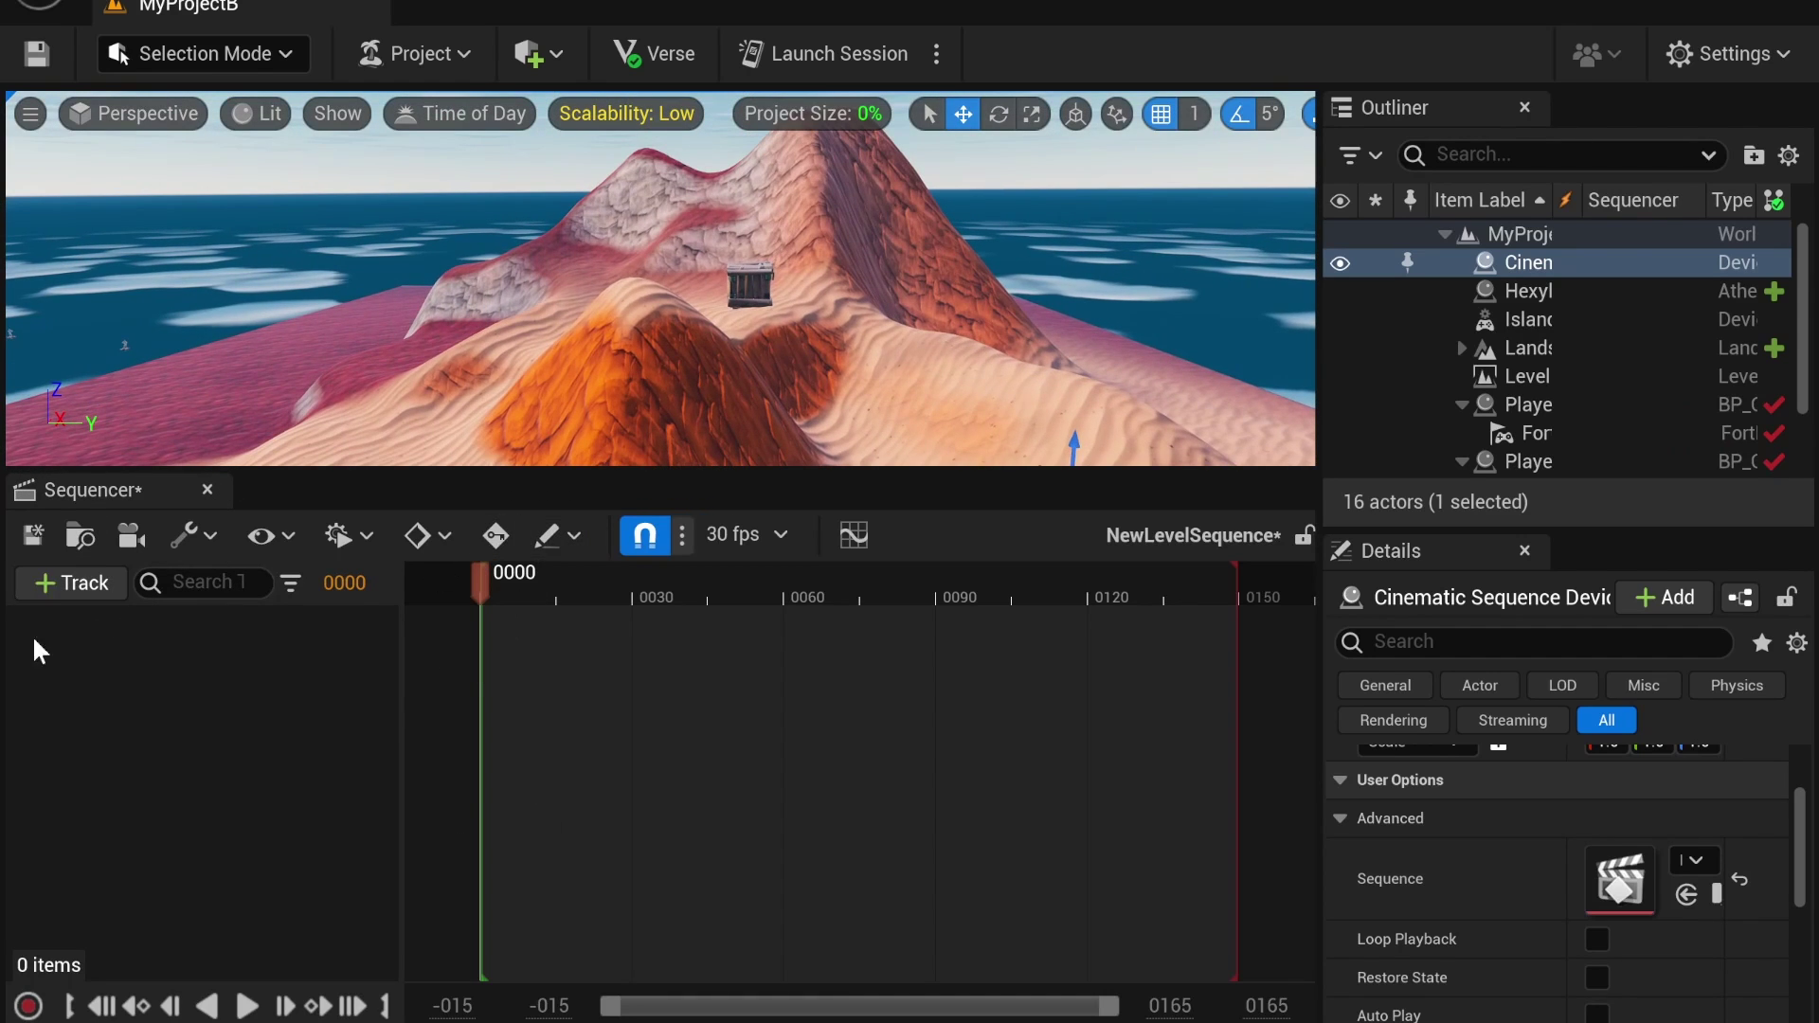
click(757, 285)
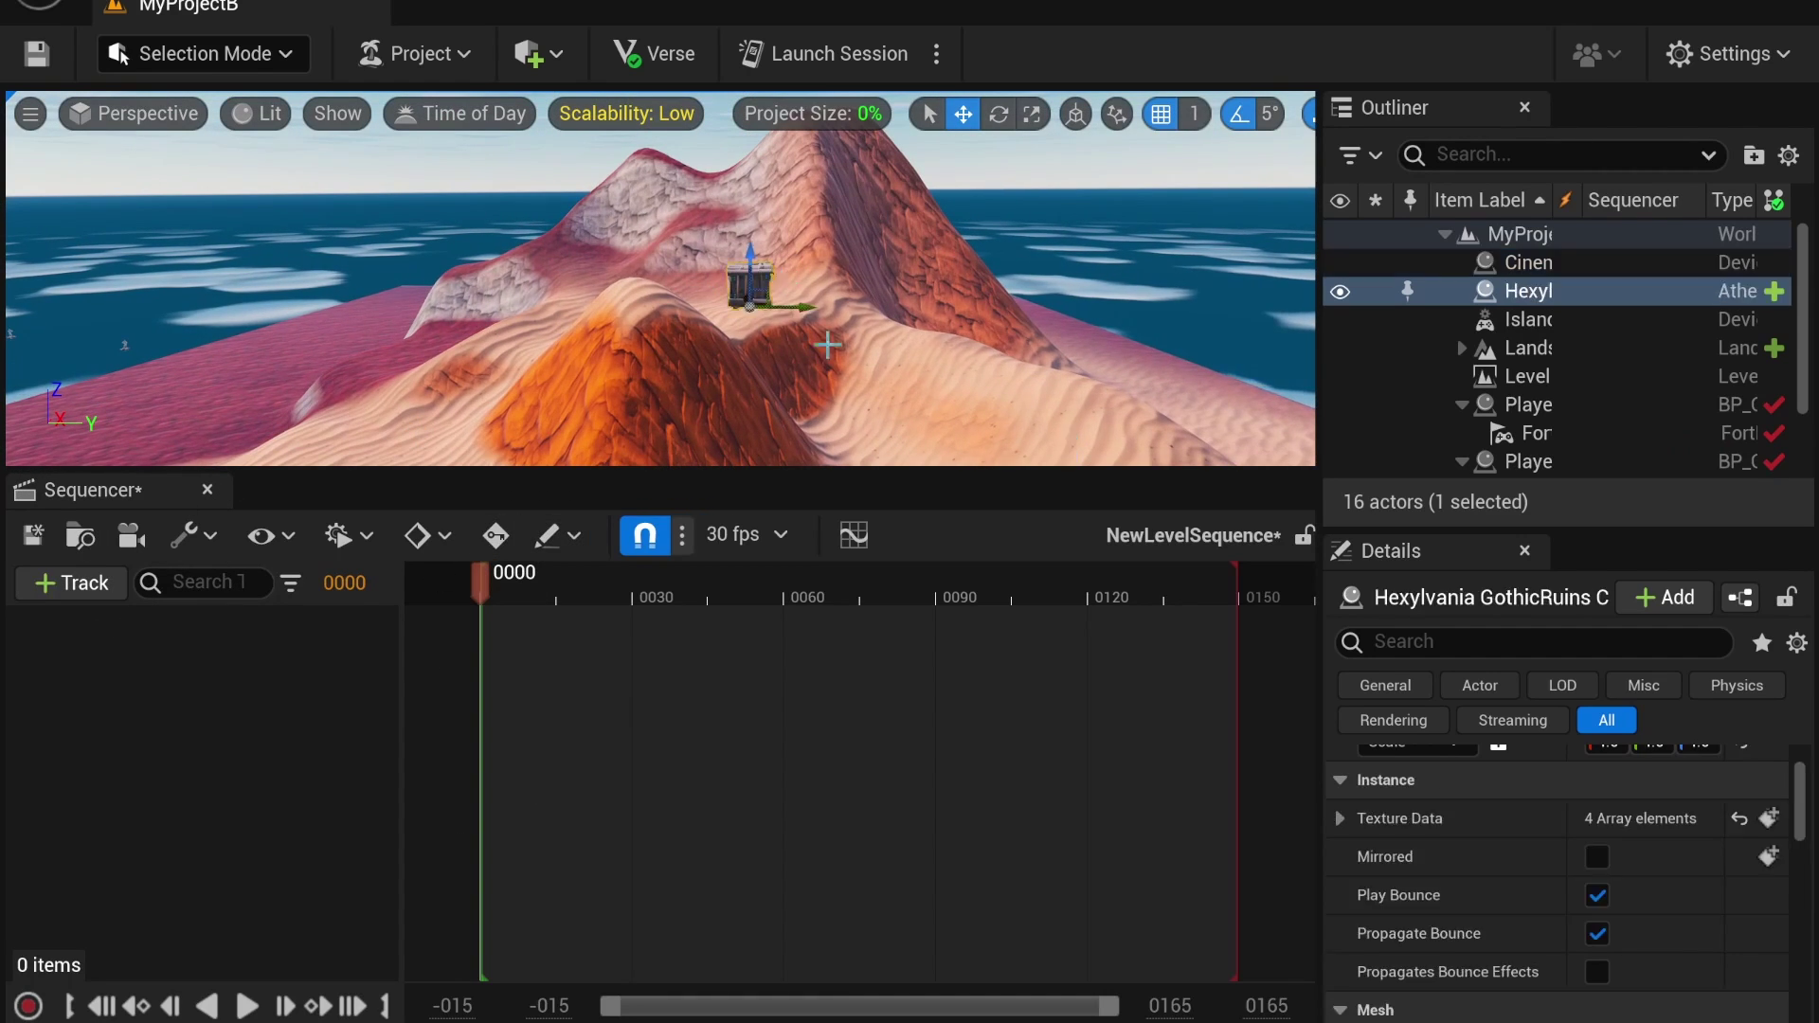
click(57, 583)
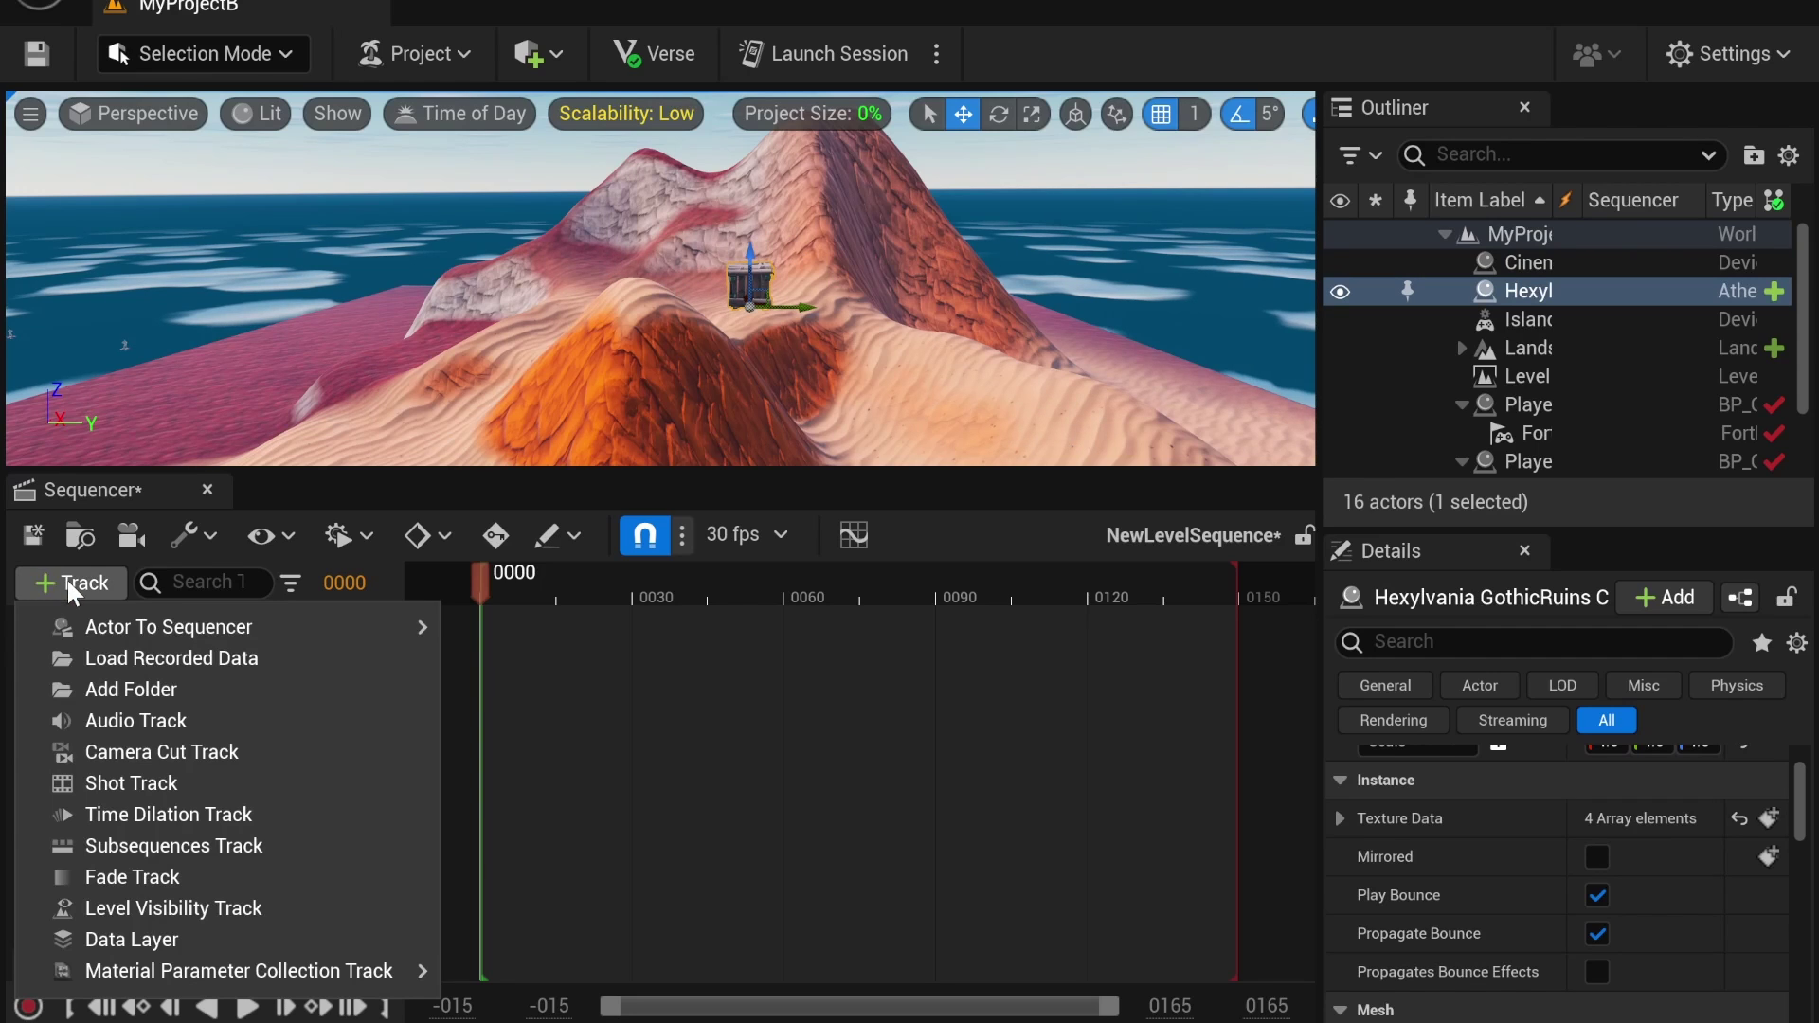
mouse_move(128, 627)
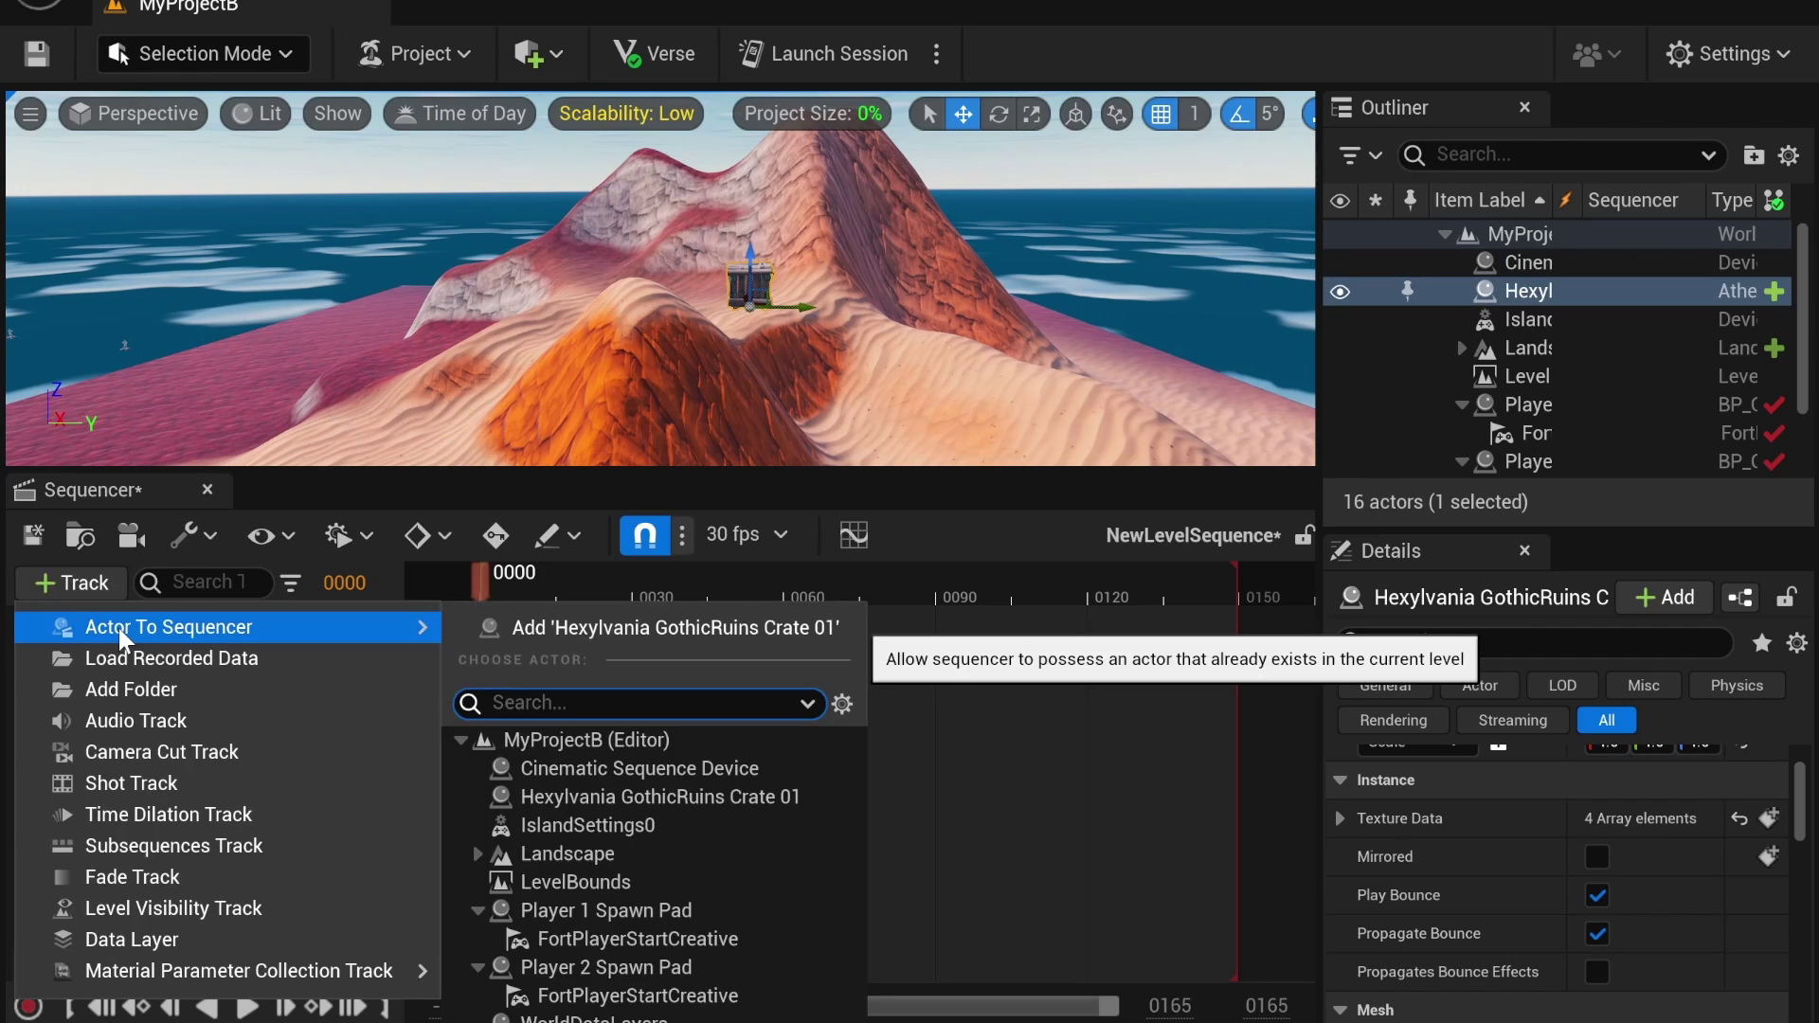
click(714, 629)
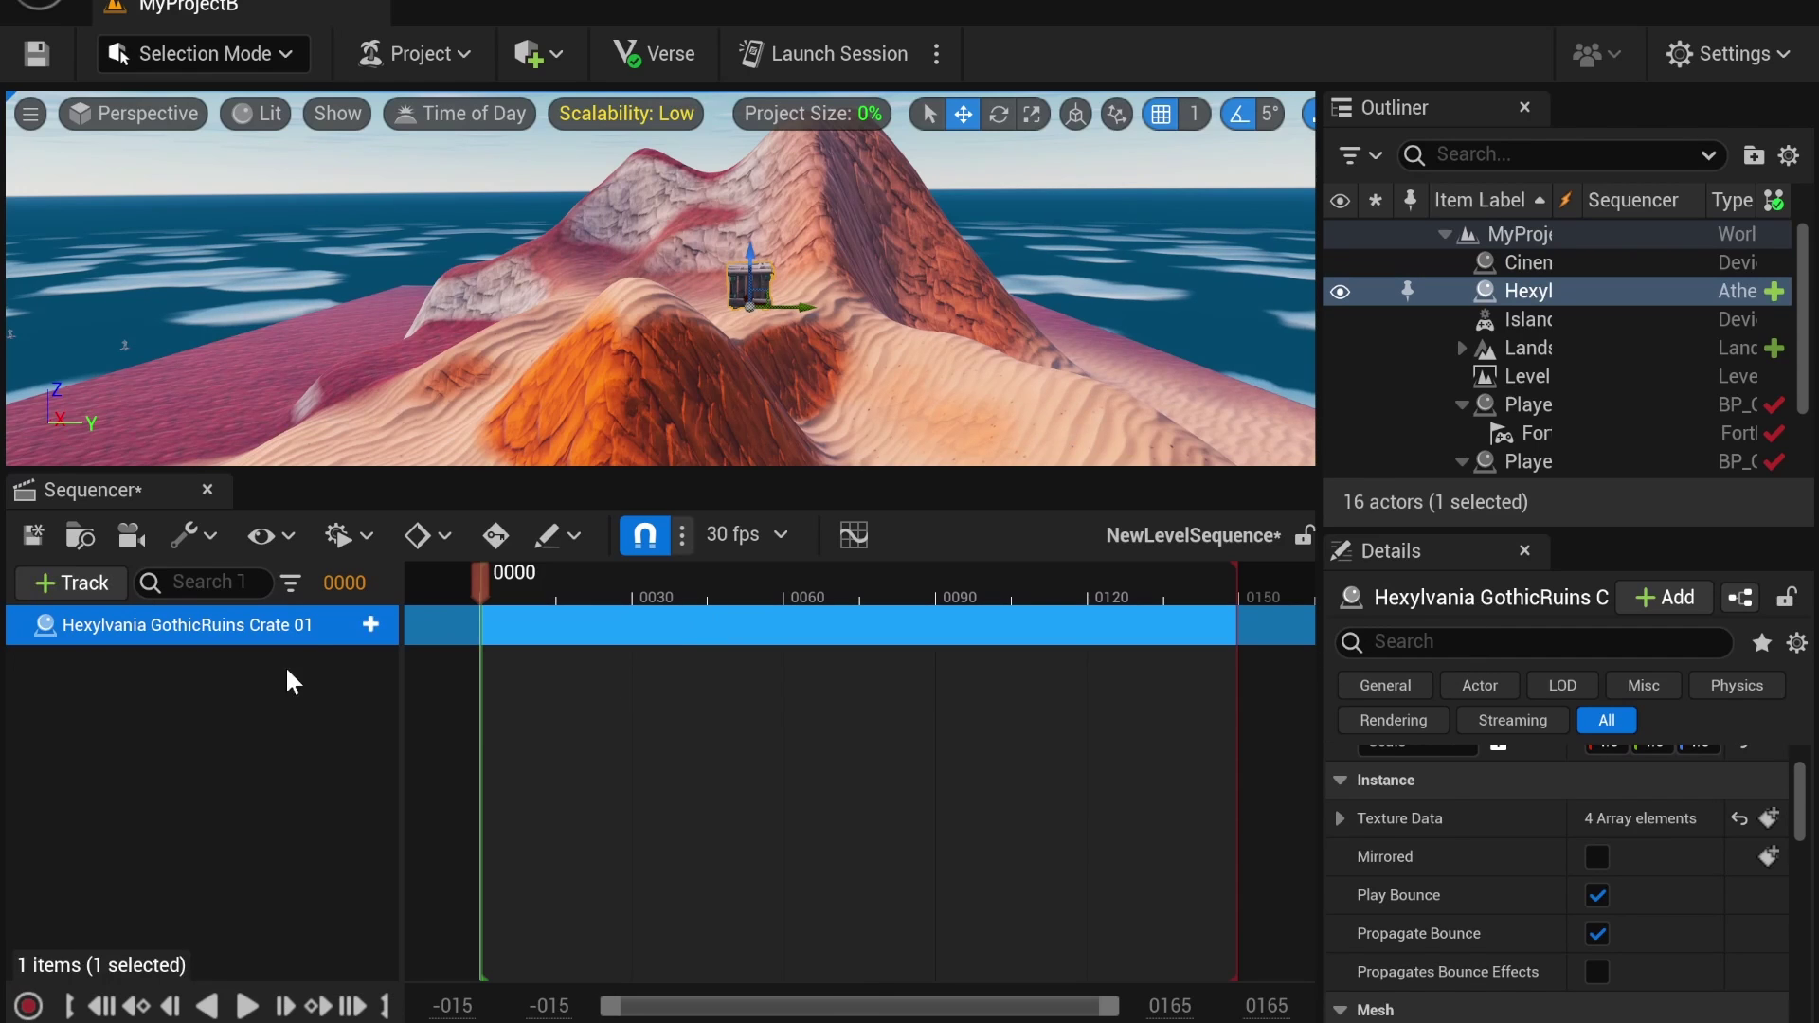
Step: Add a Transform track to the crate and expand its Location, Rotation and Scale channels
click(336, 627)
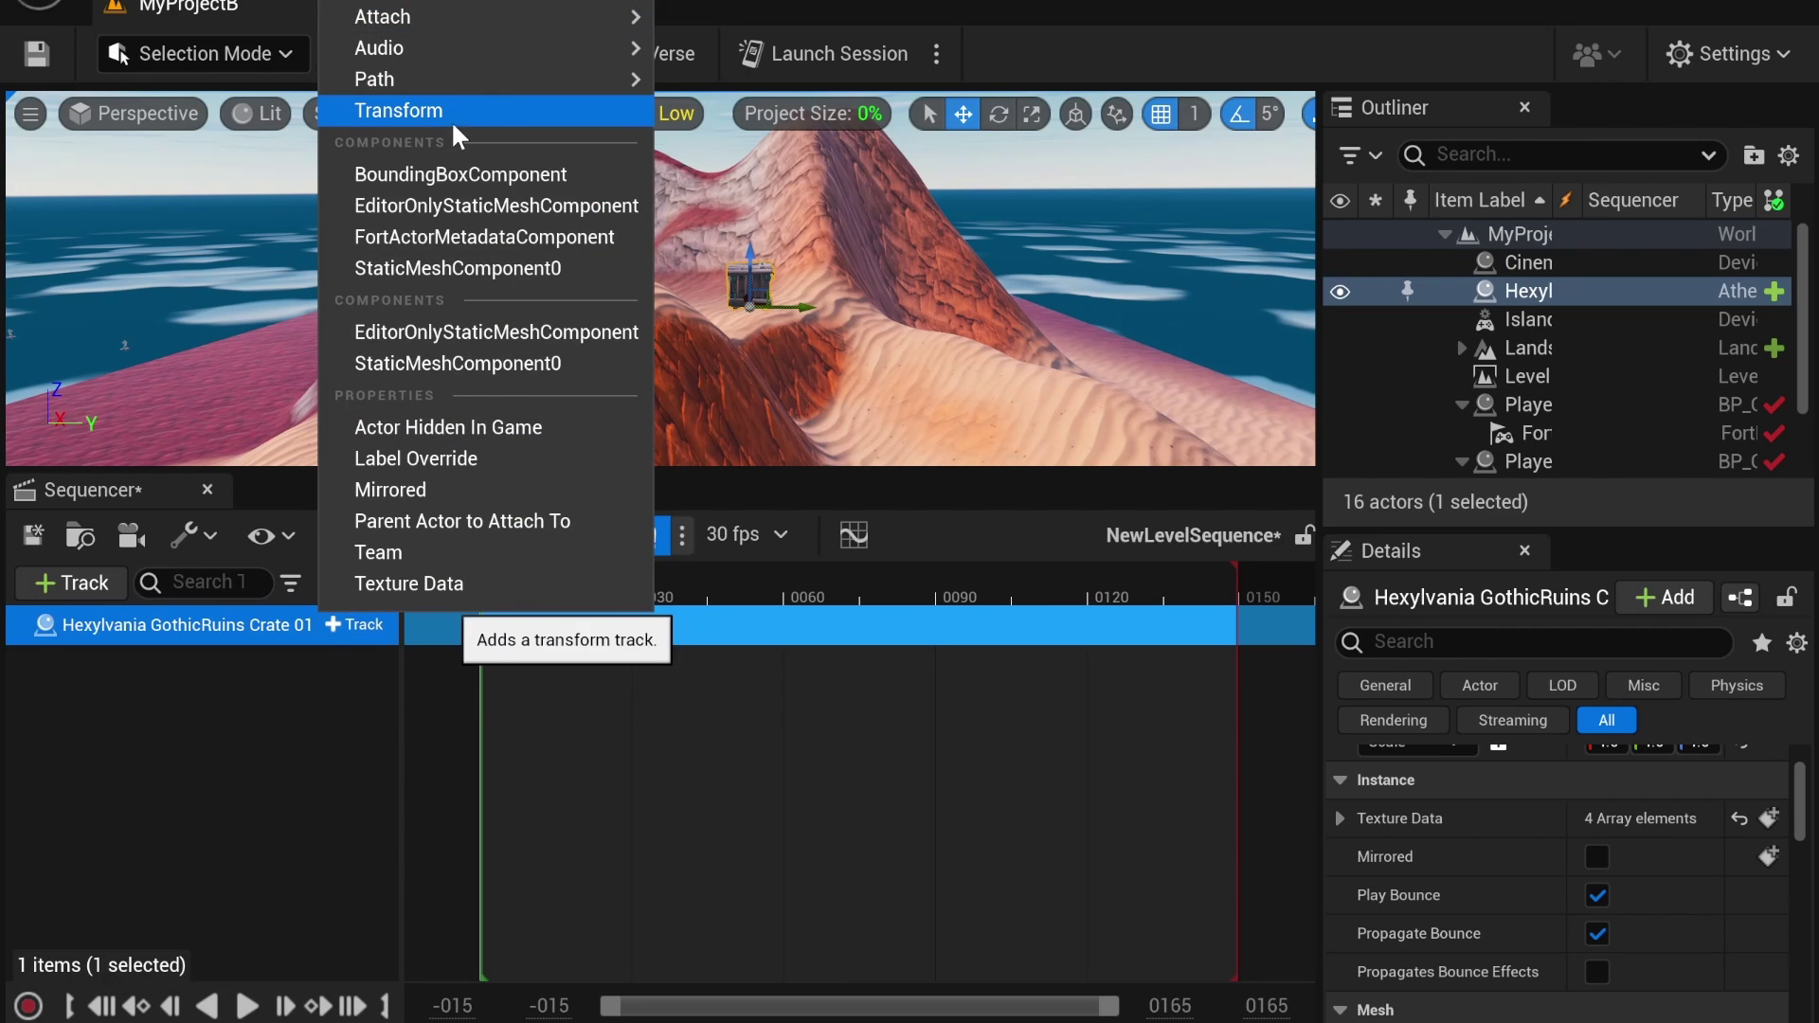
click(480, 110)
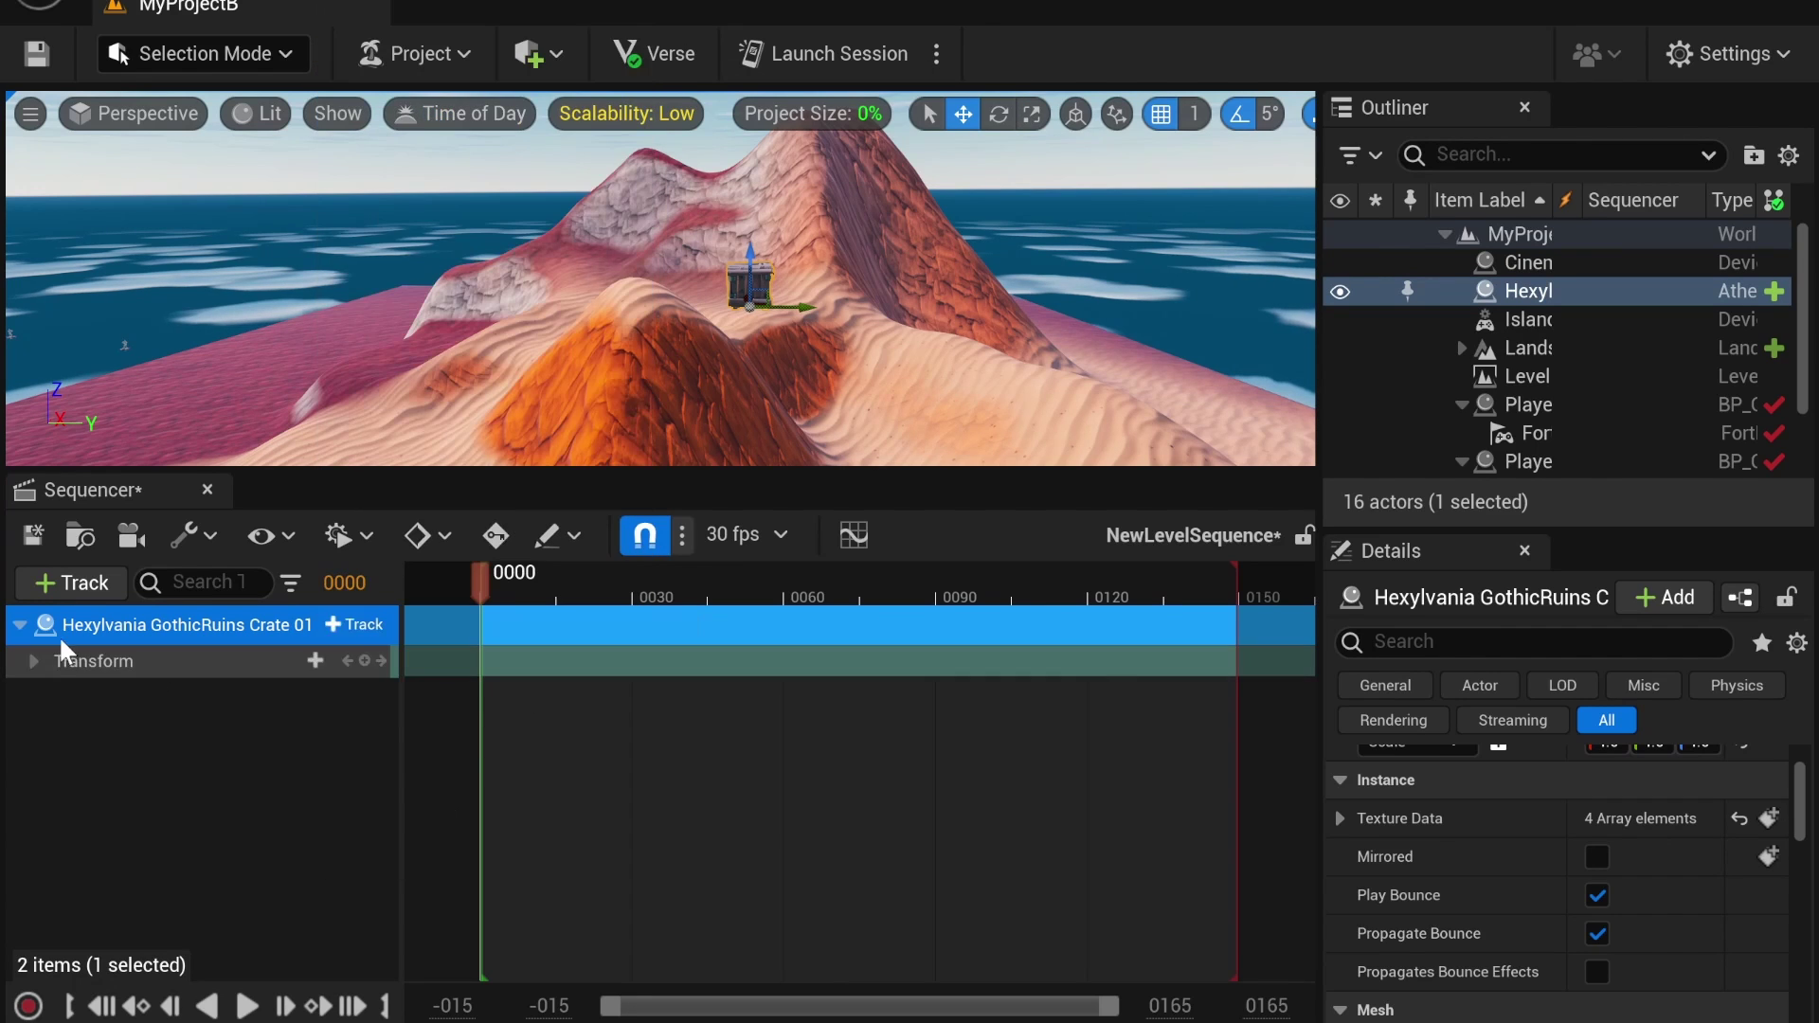
click(32, 660)
click(47, 745)
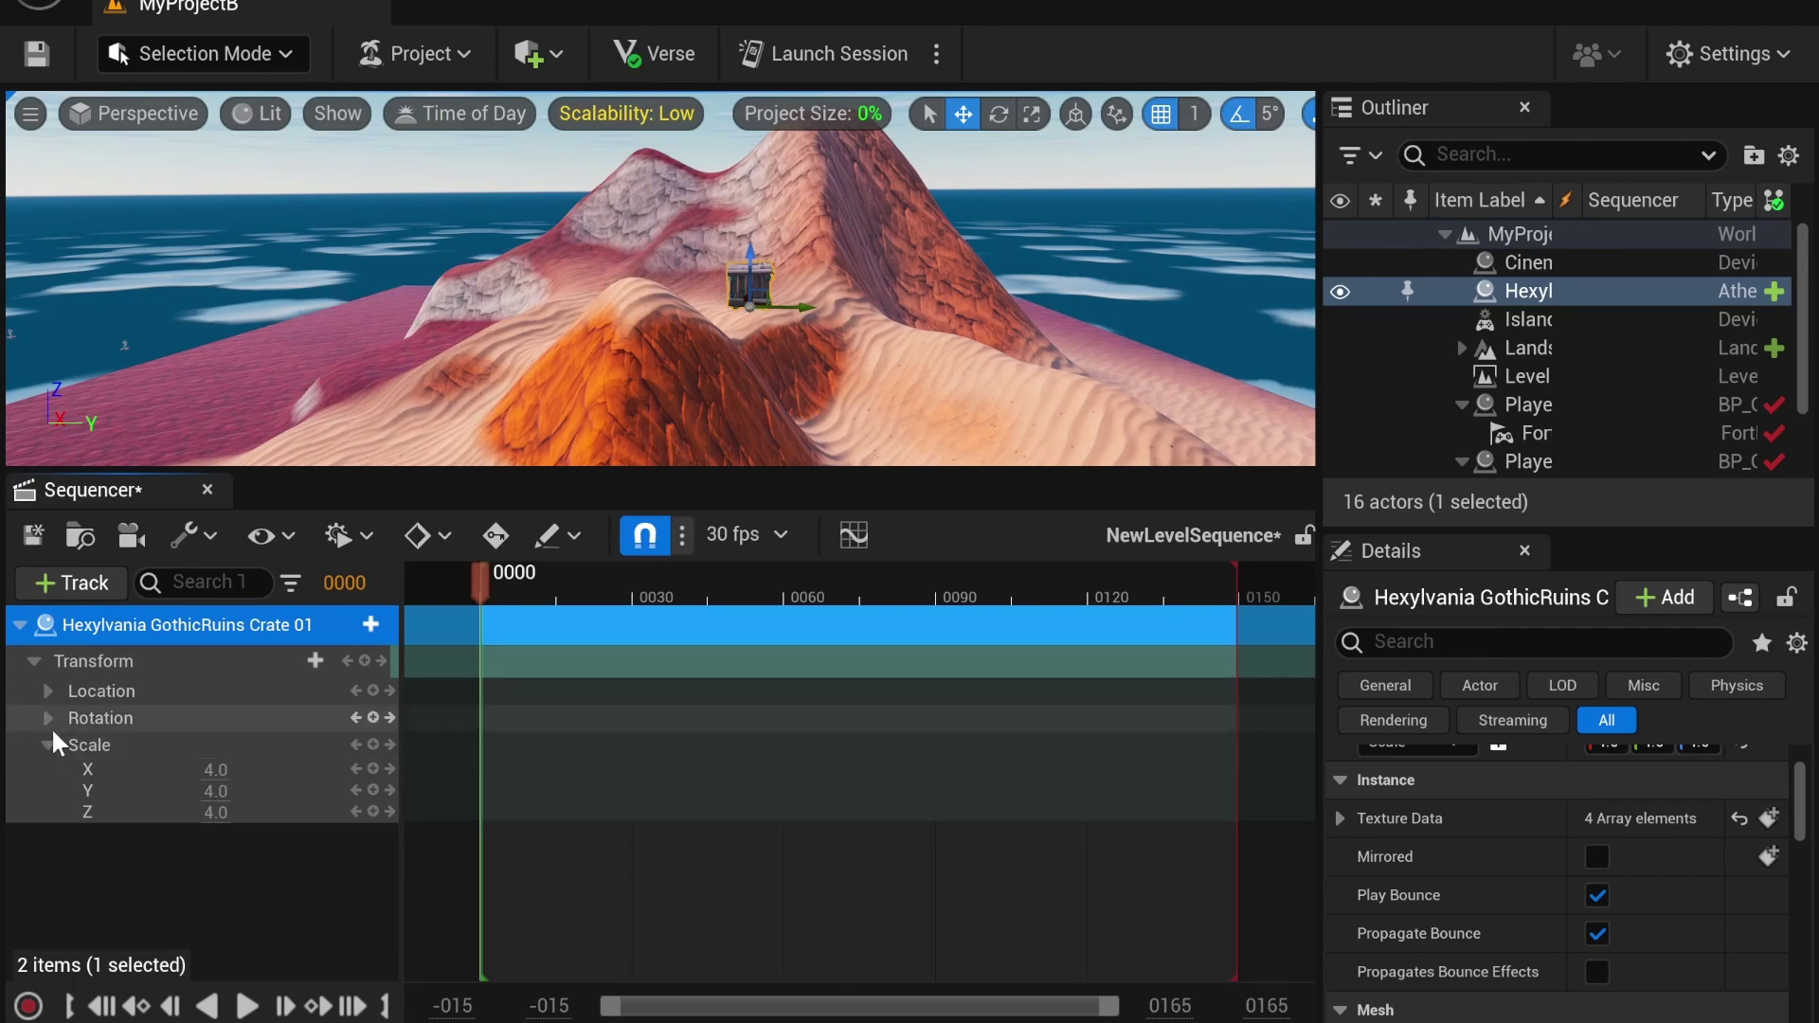
click(47, 717)
click(48, 690)
scroll(125, 821, down, 1)
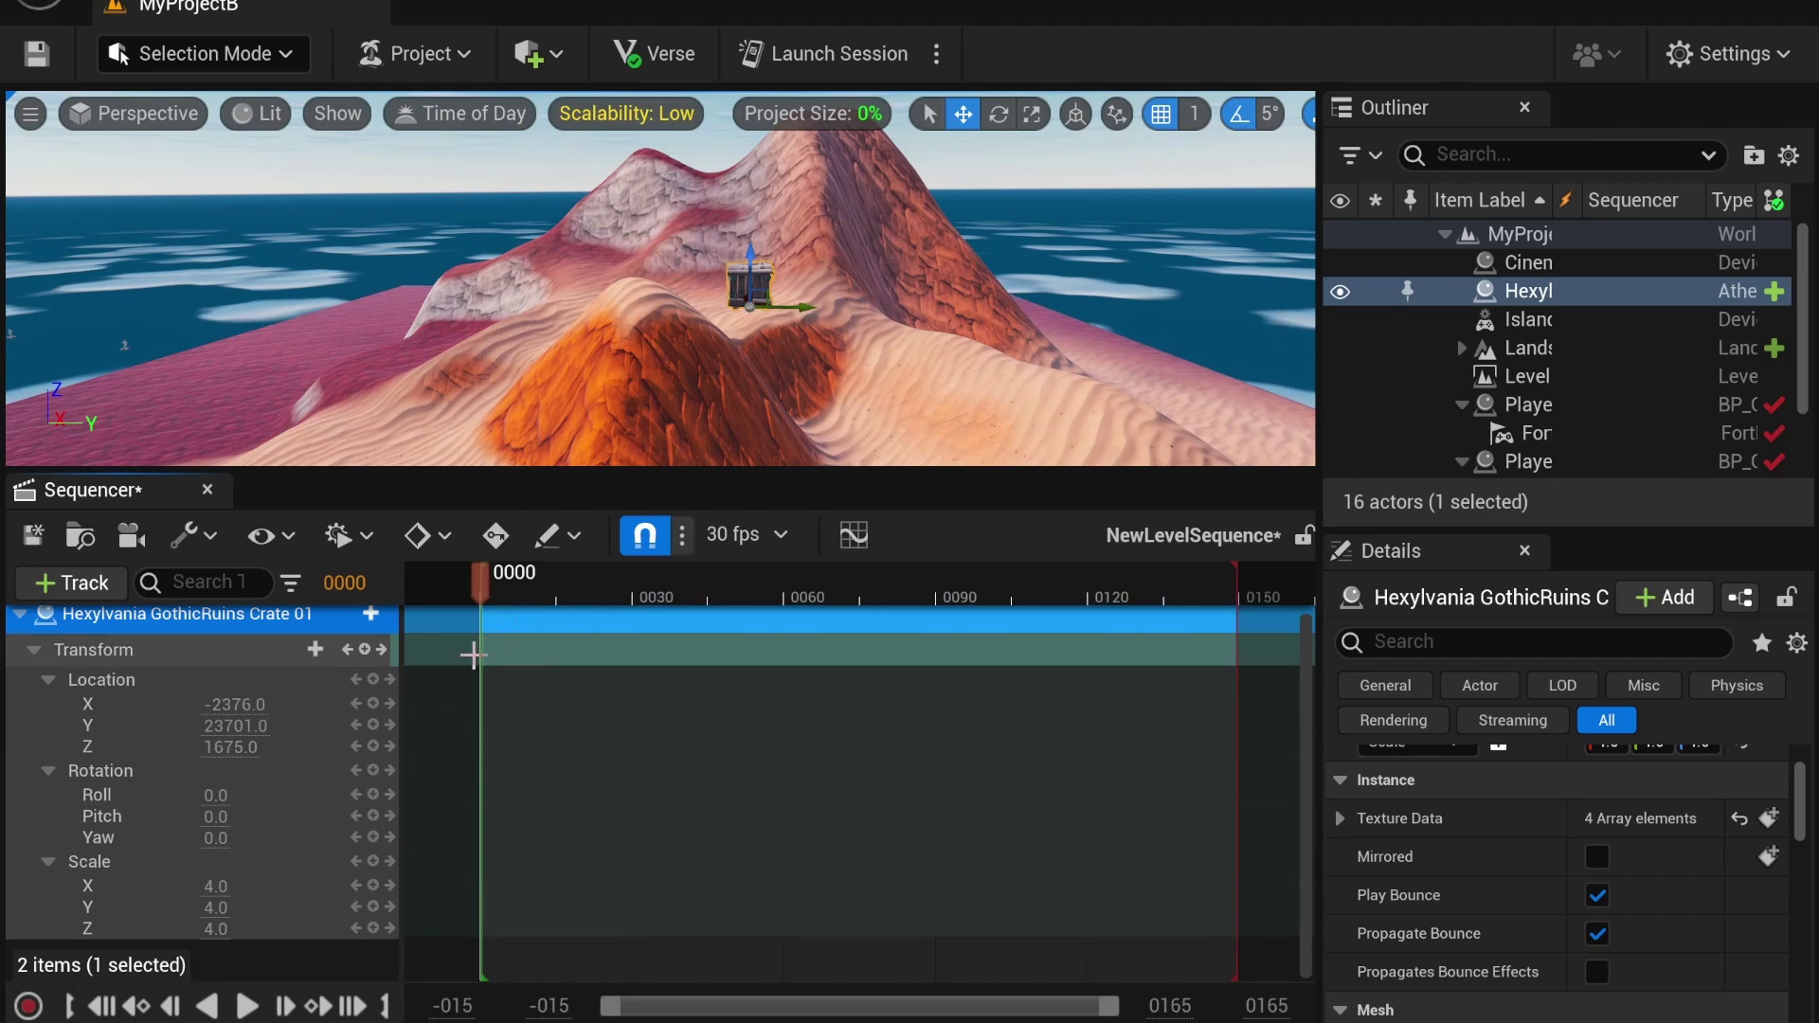
Step: Key Scale X from 4.0 at frame 0000 to a larger value at 0150, then preview
click(374, 886)
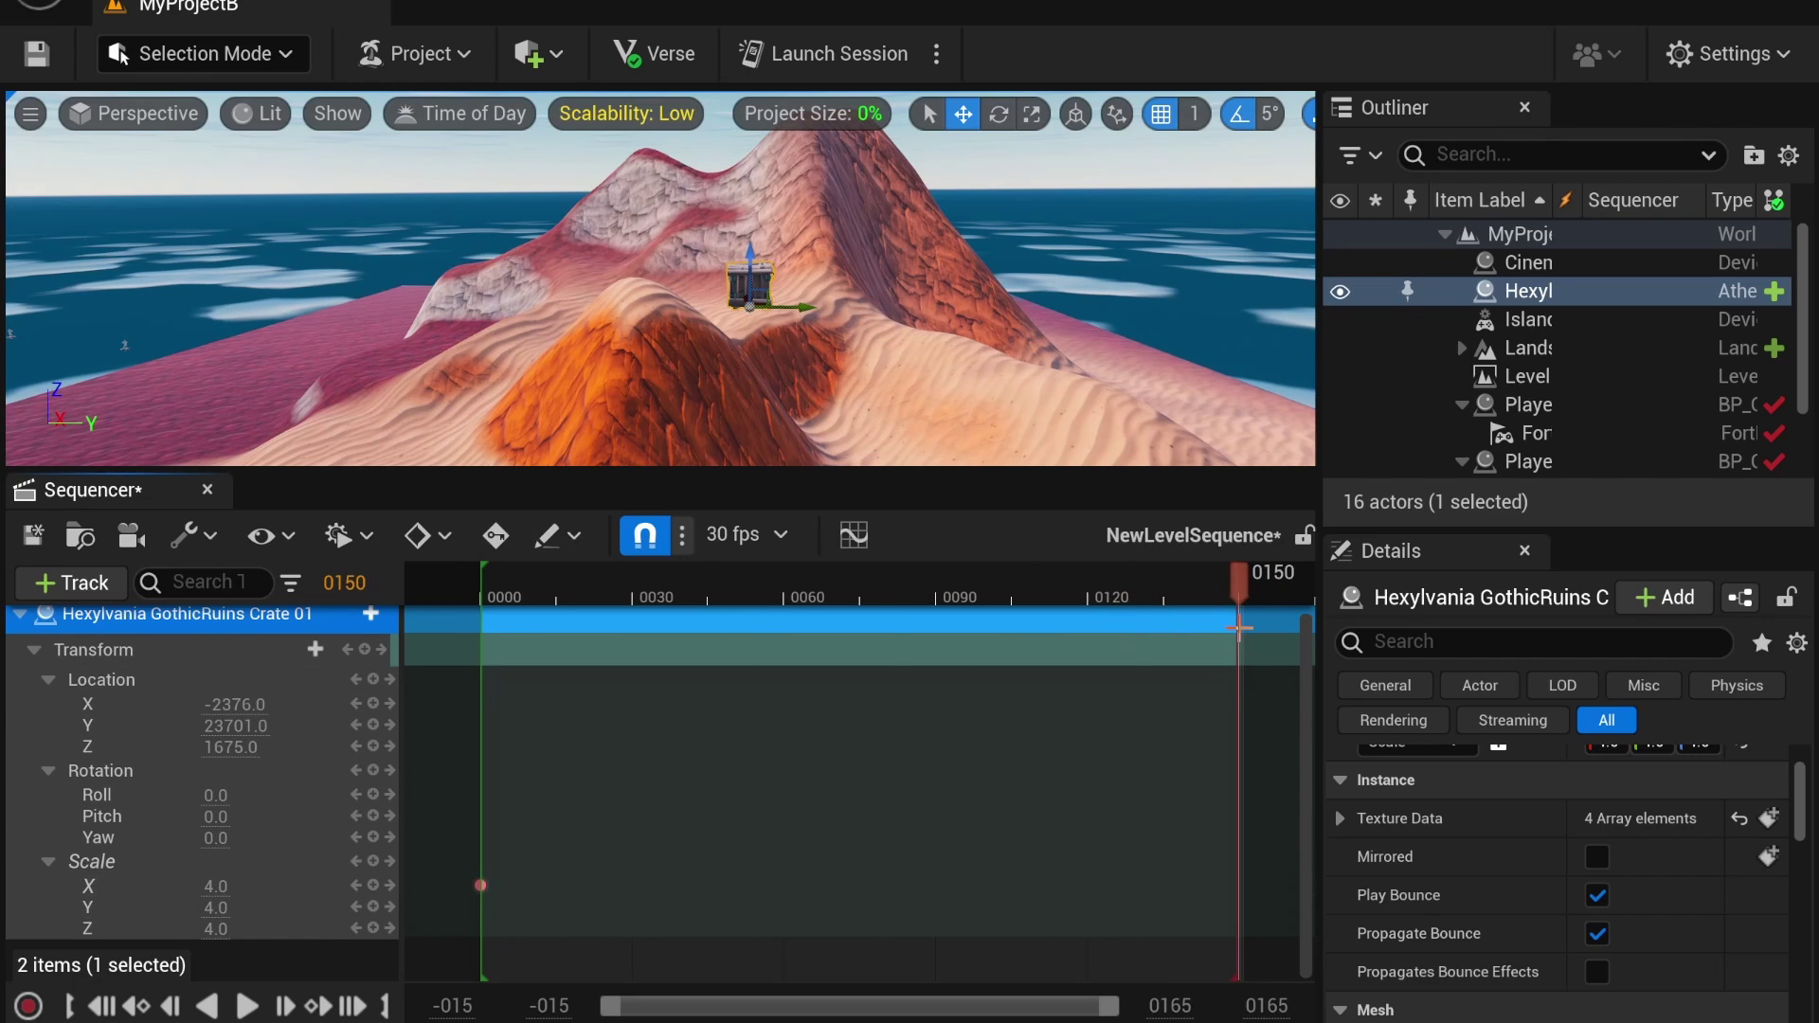
click(374, 886)
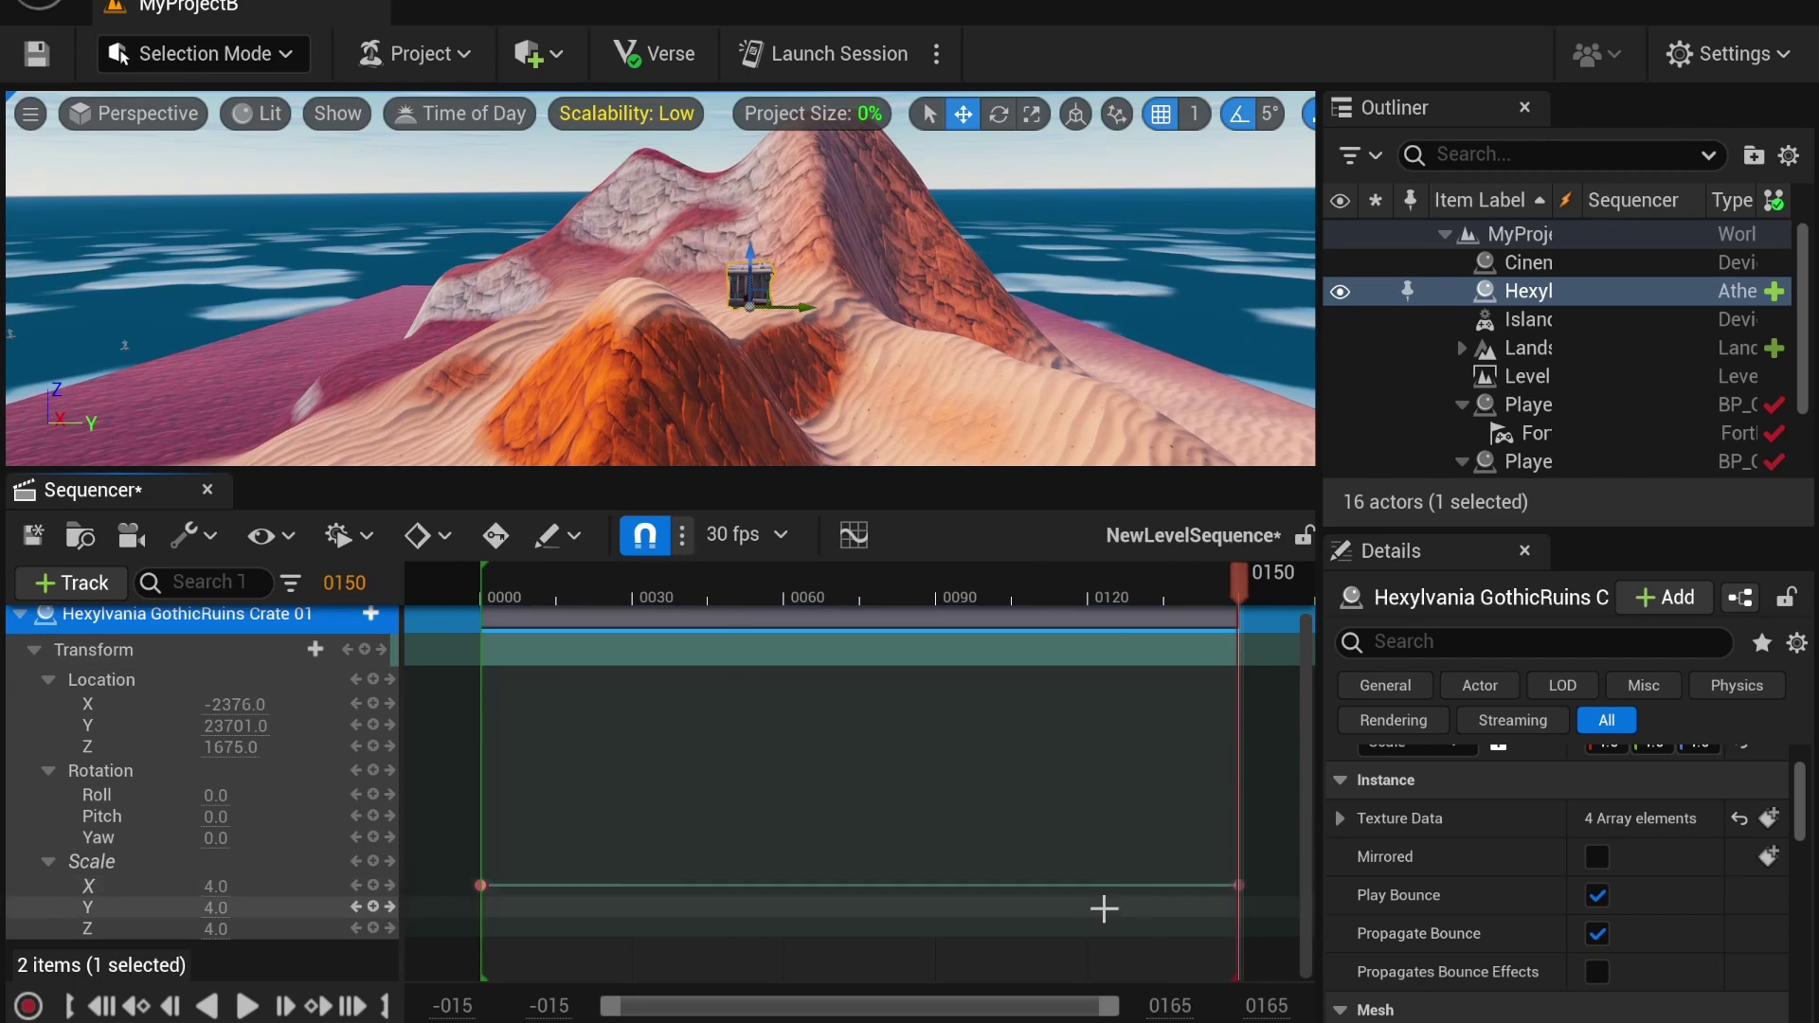
click(480, 885)
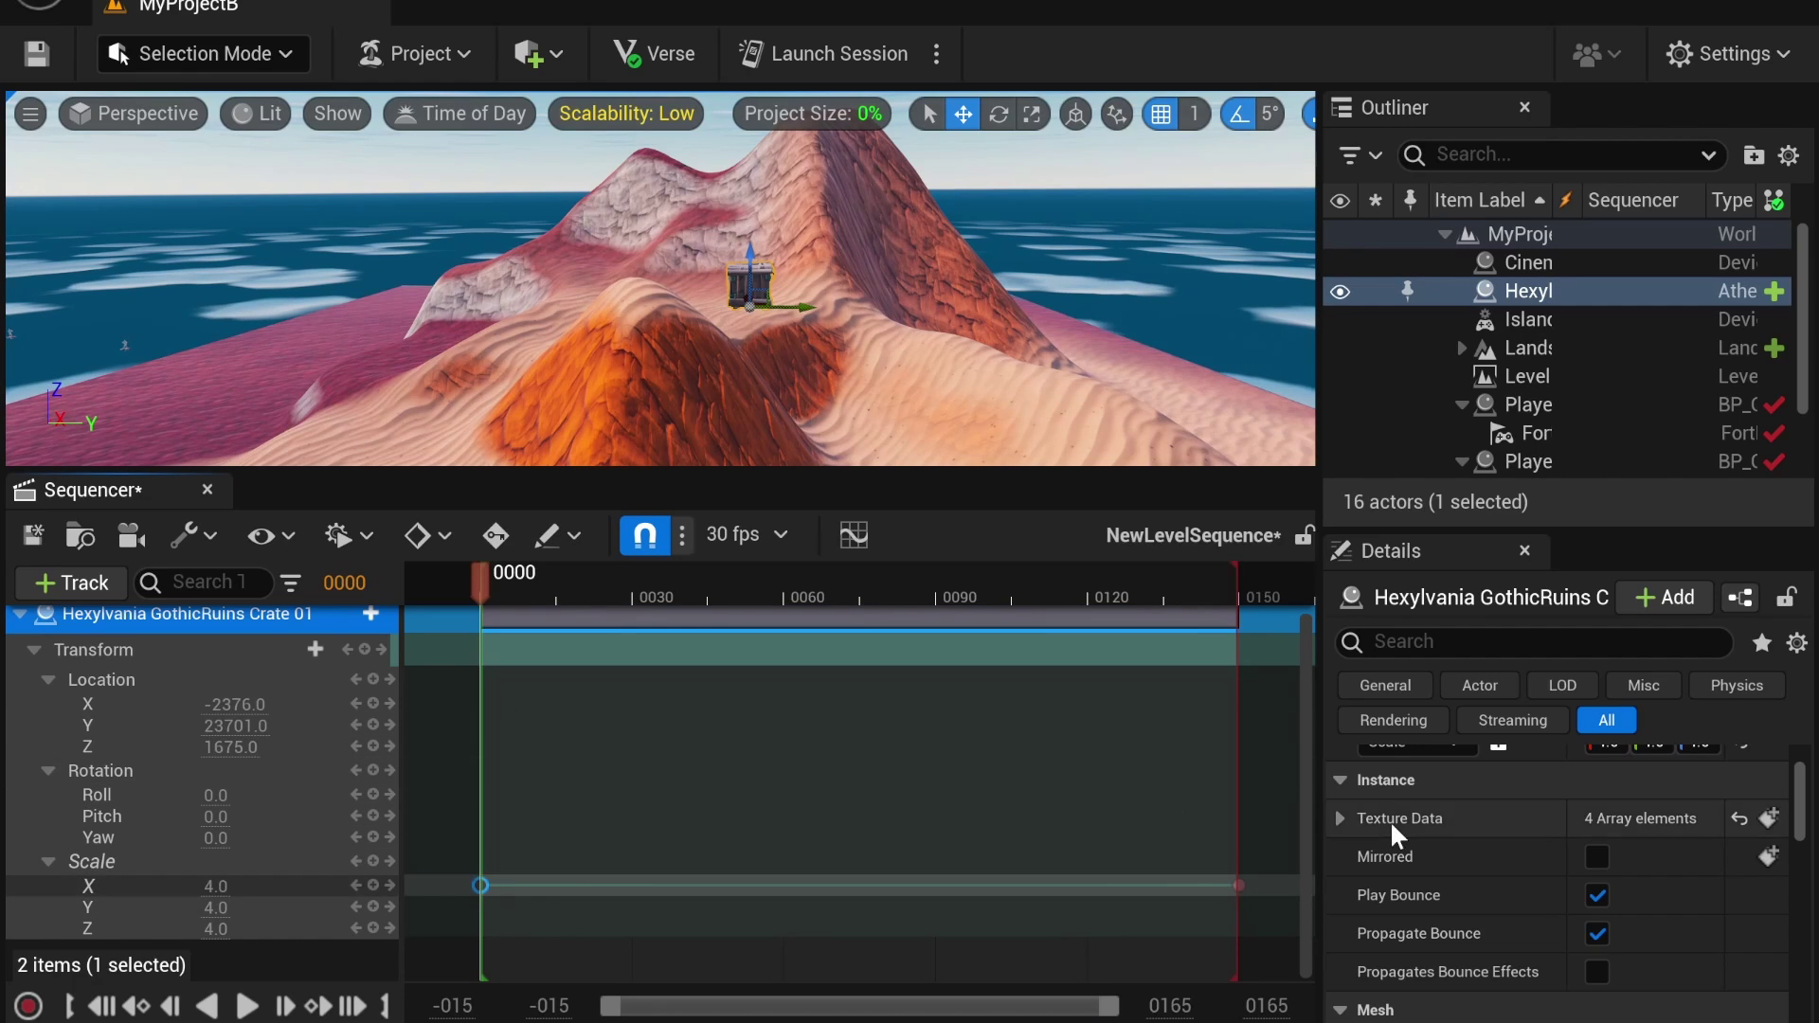
click(1240, 883)
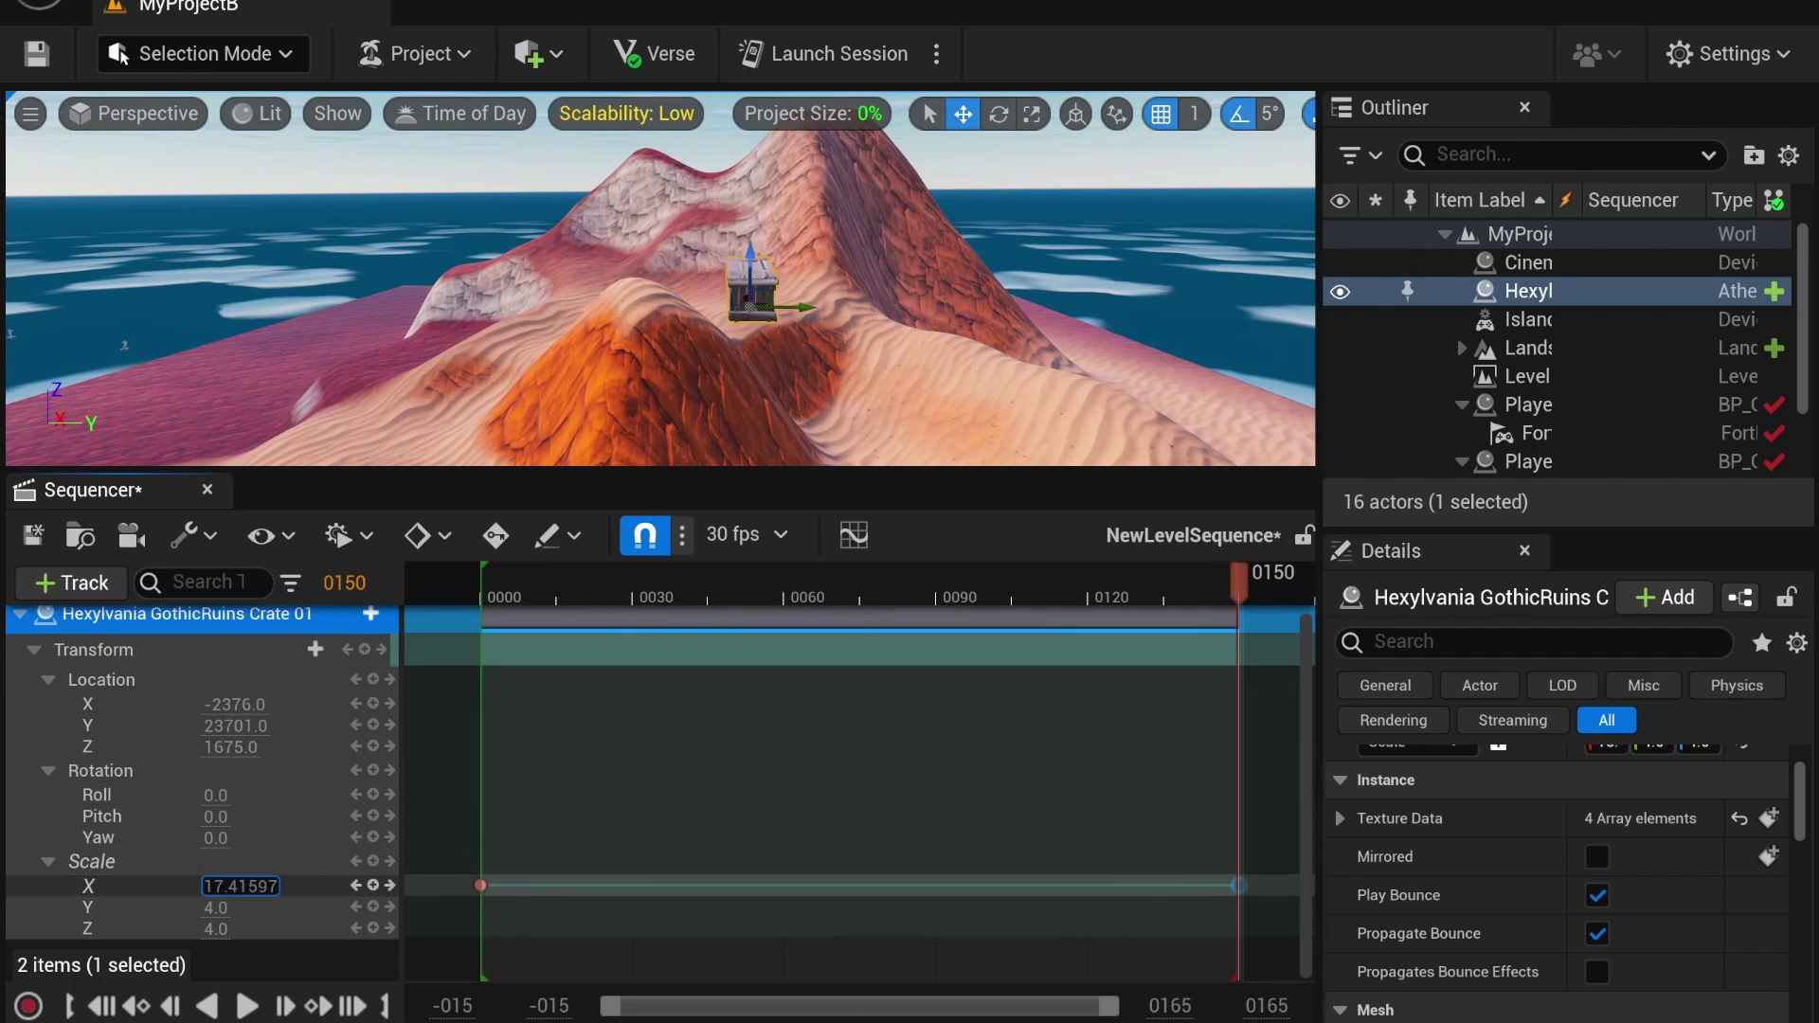
click(488, 597)
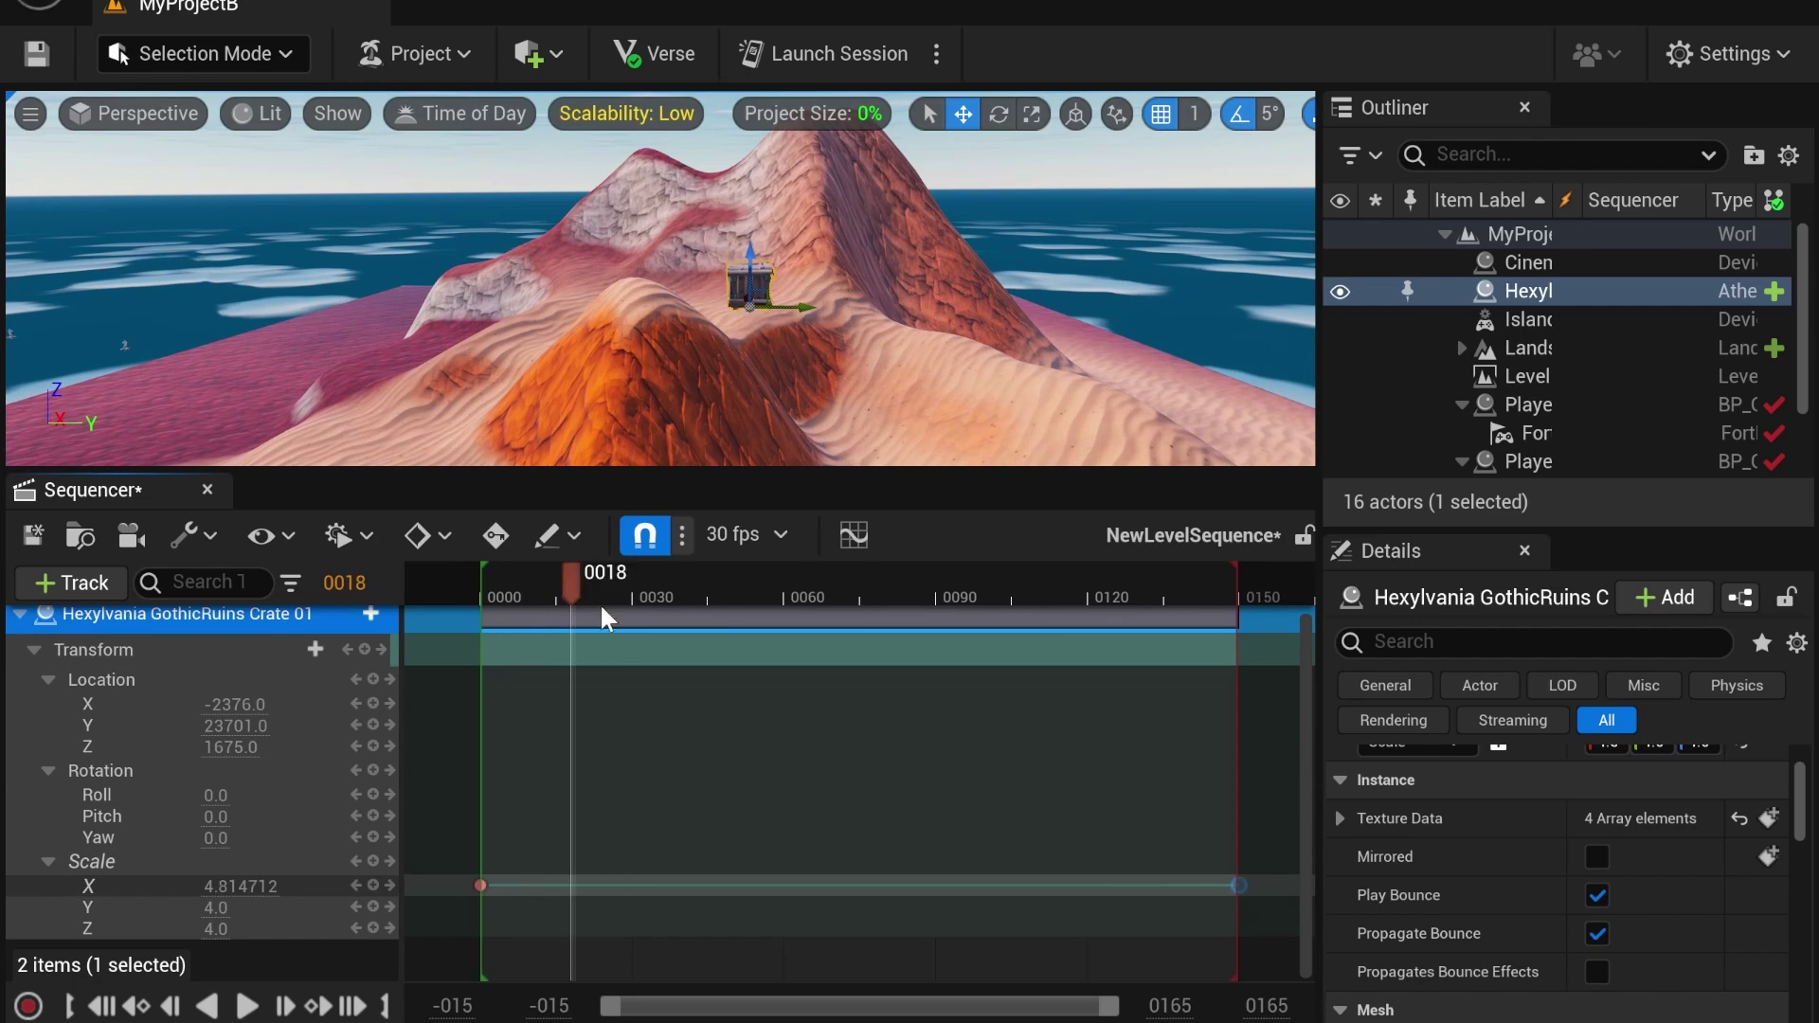
drag(522, 622, 482, 663)
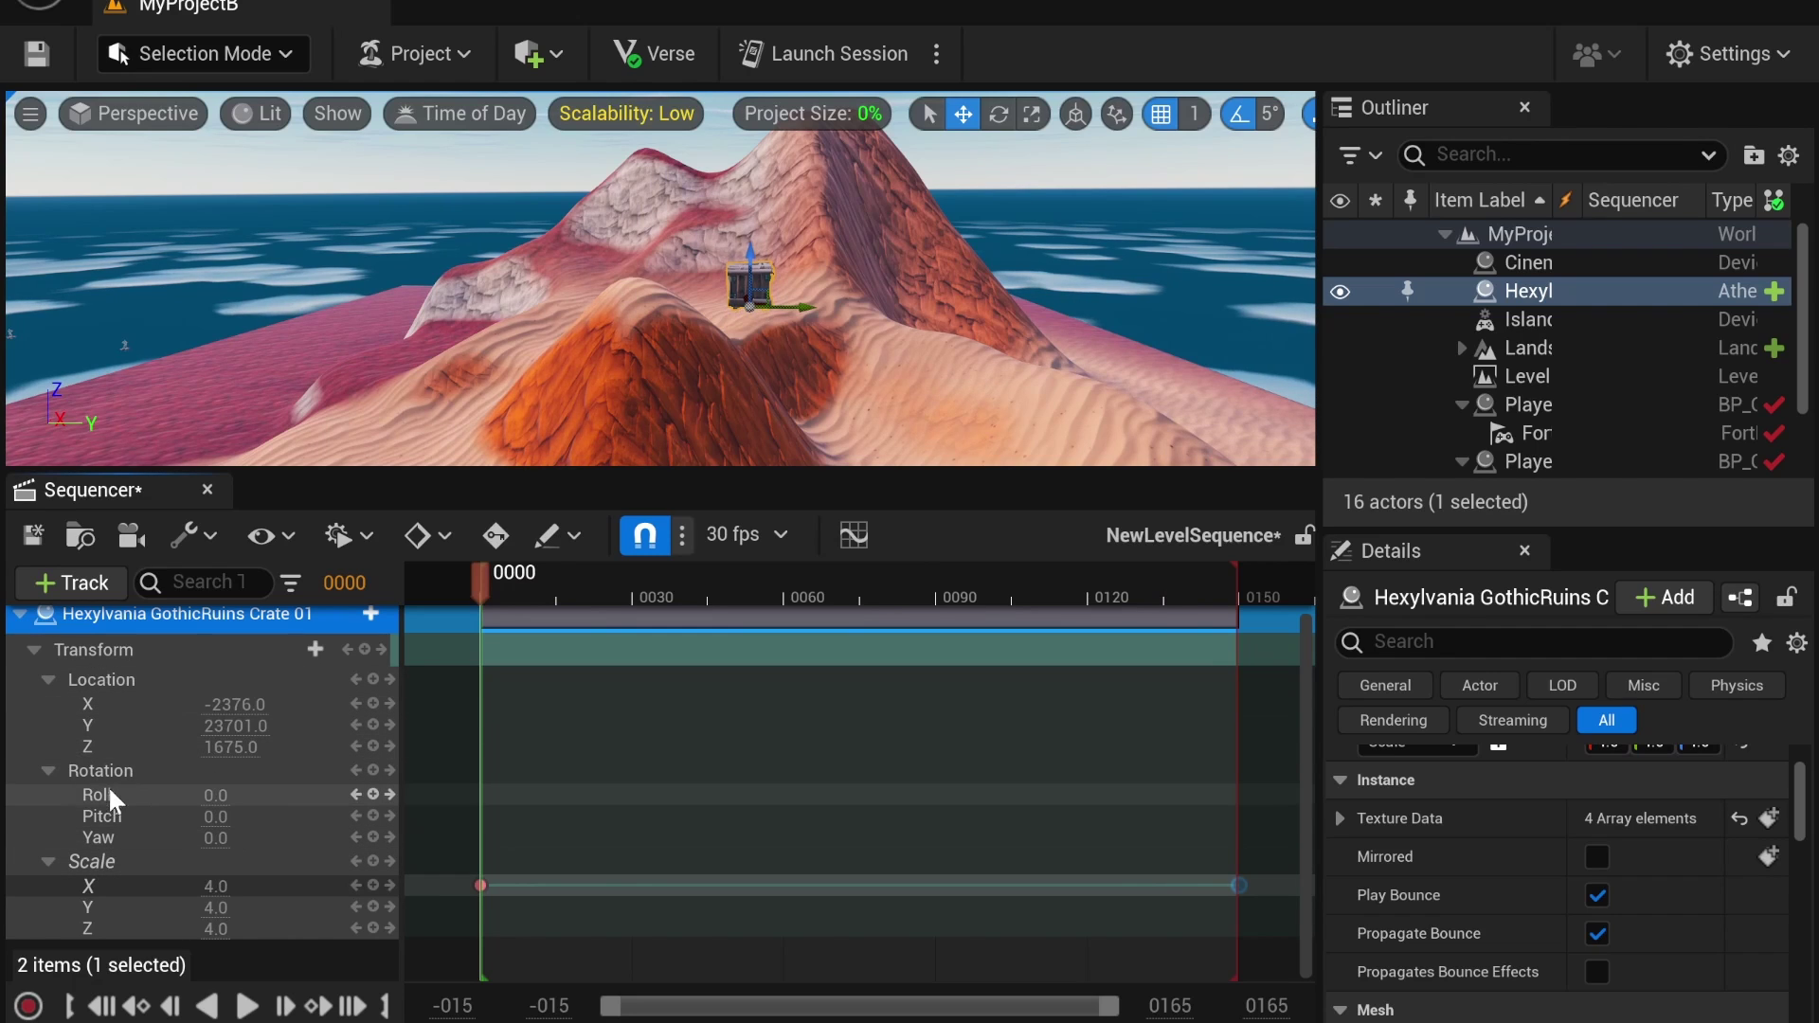
Step: Key the crate's Location X at frame 0 (-2376.0) and frame 150 so it travels
click(46, 769)
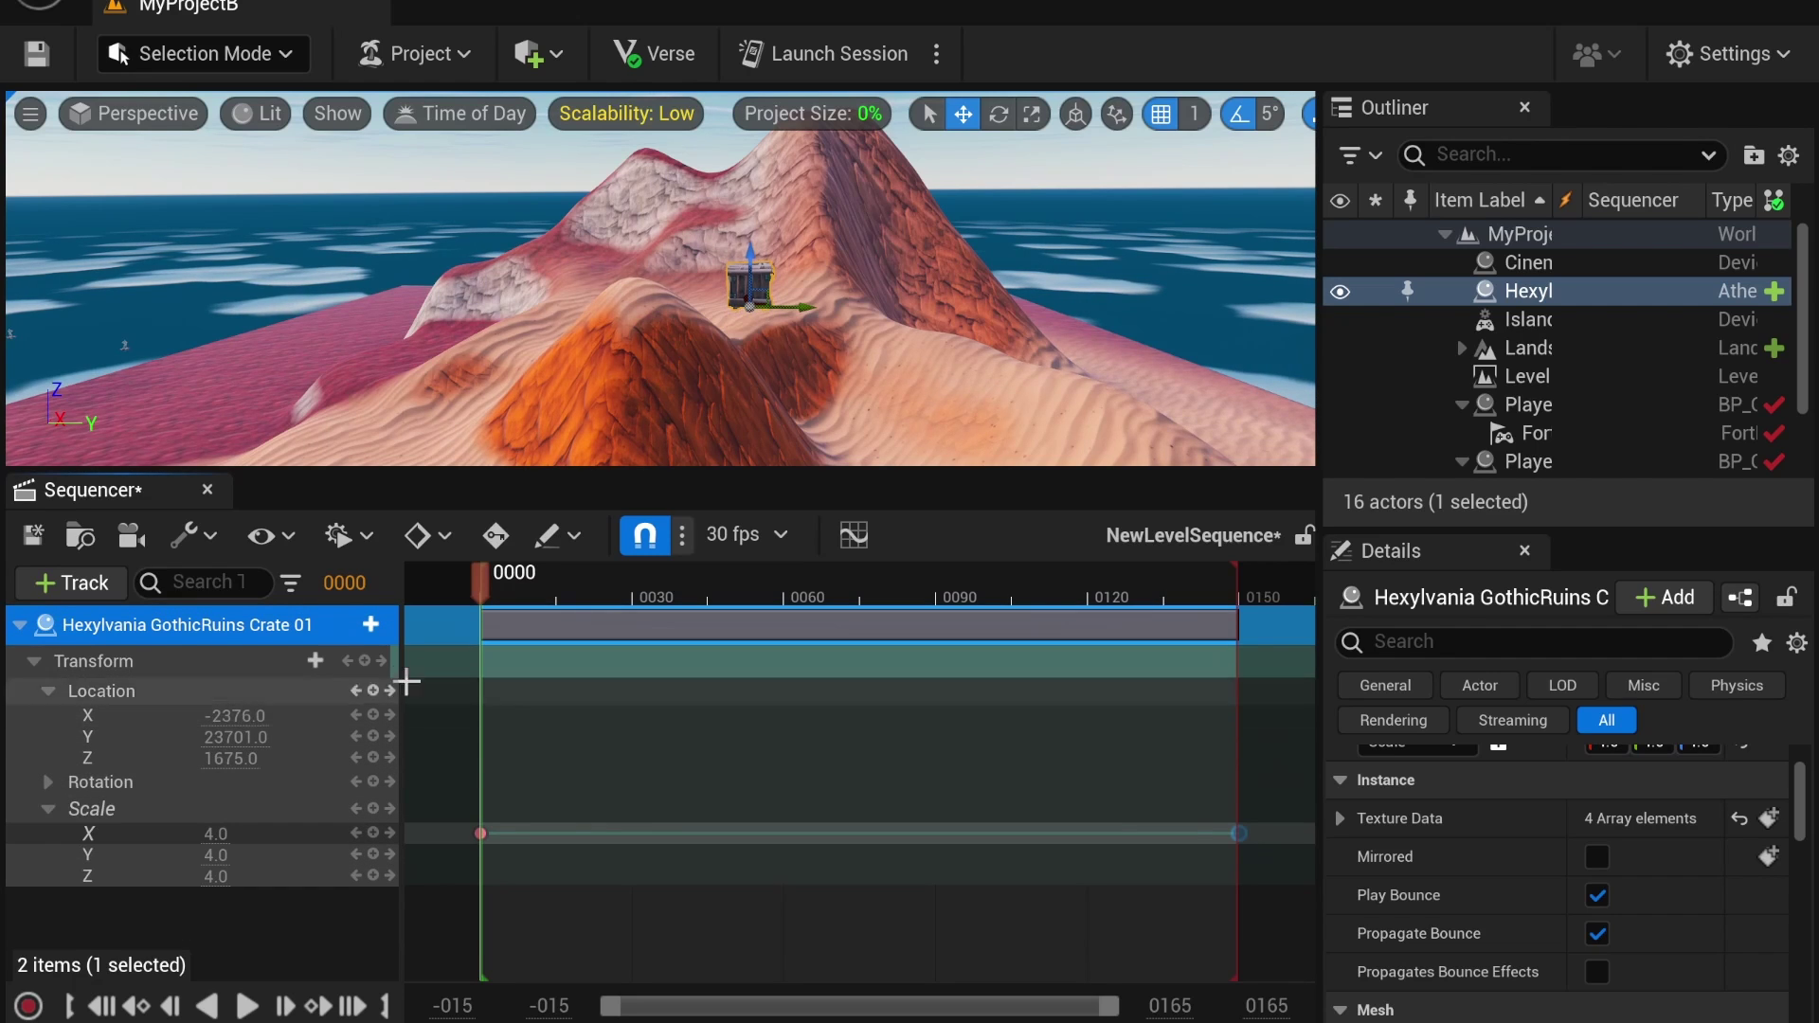
click(373, 715)
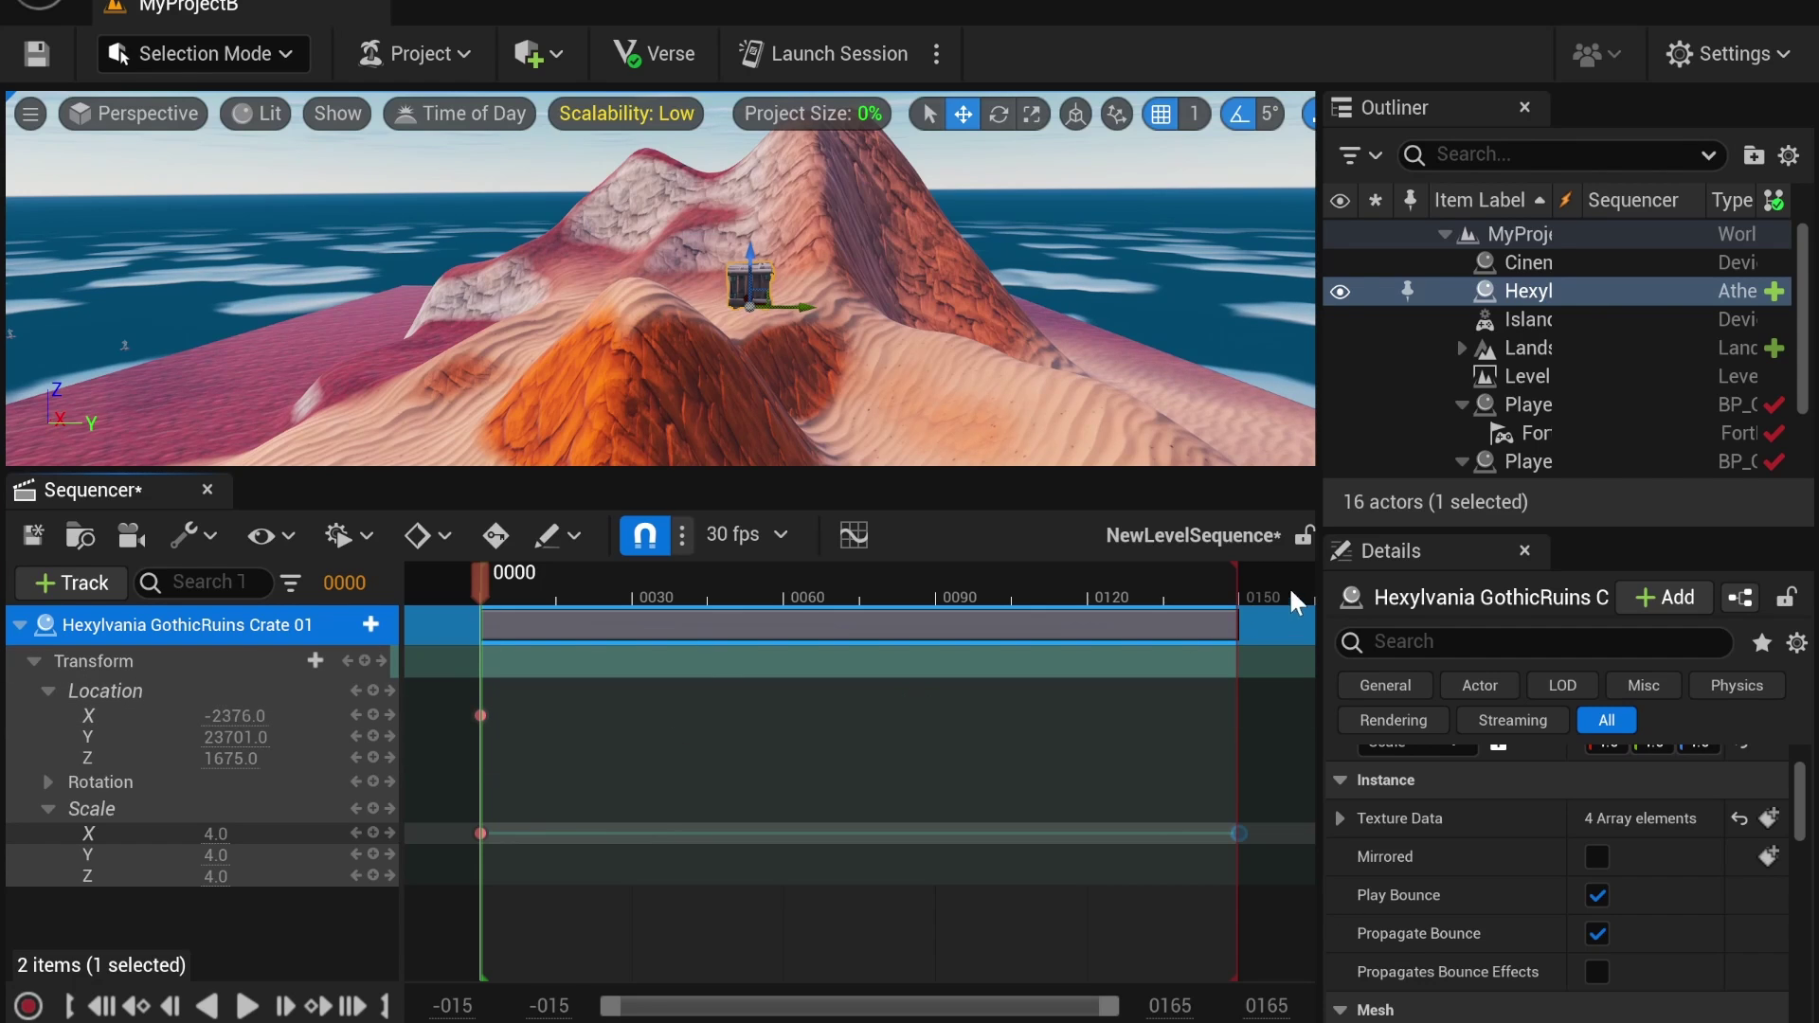
click(1236, 592)
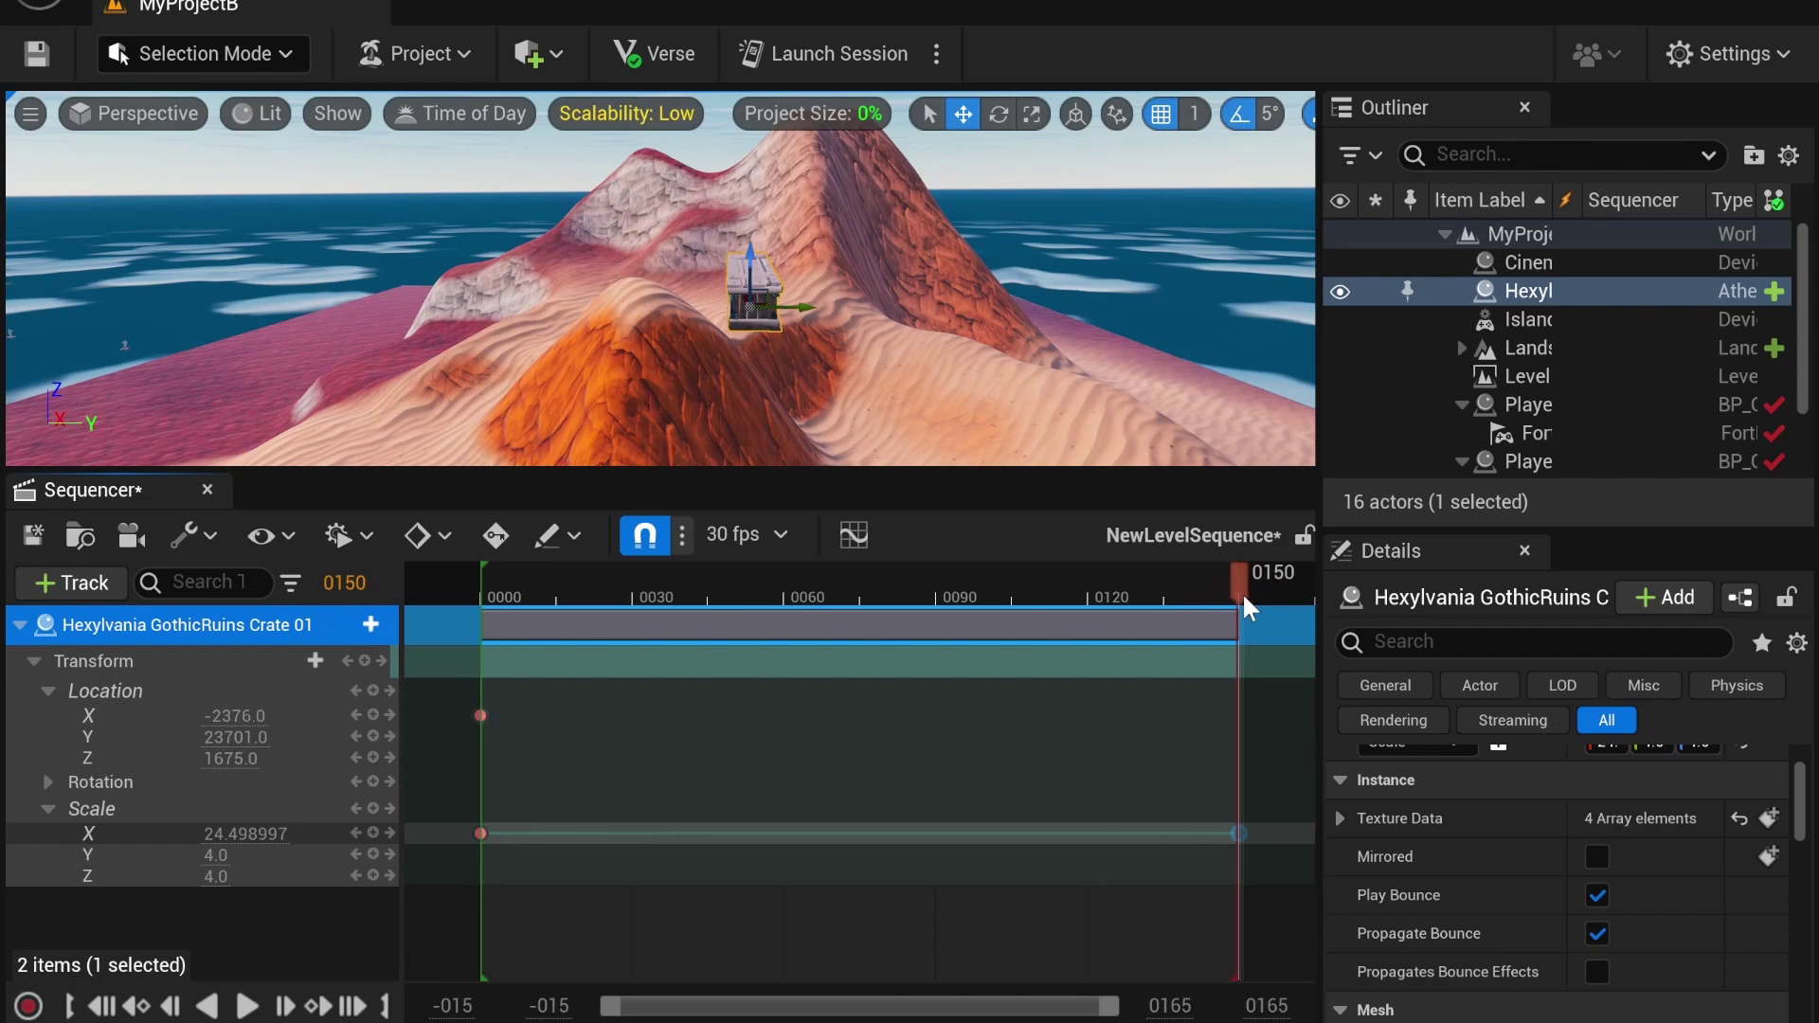
click(369, 717)
click(1238, 716)
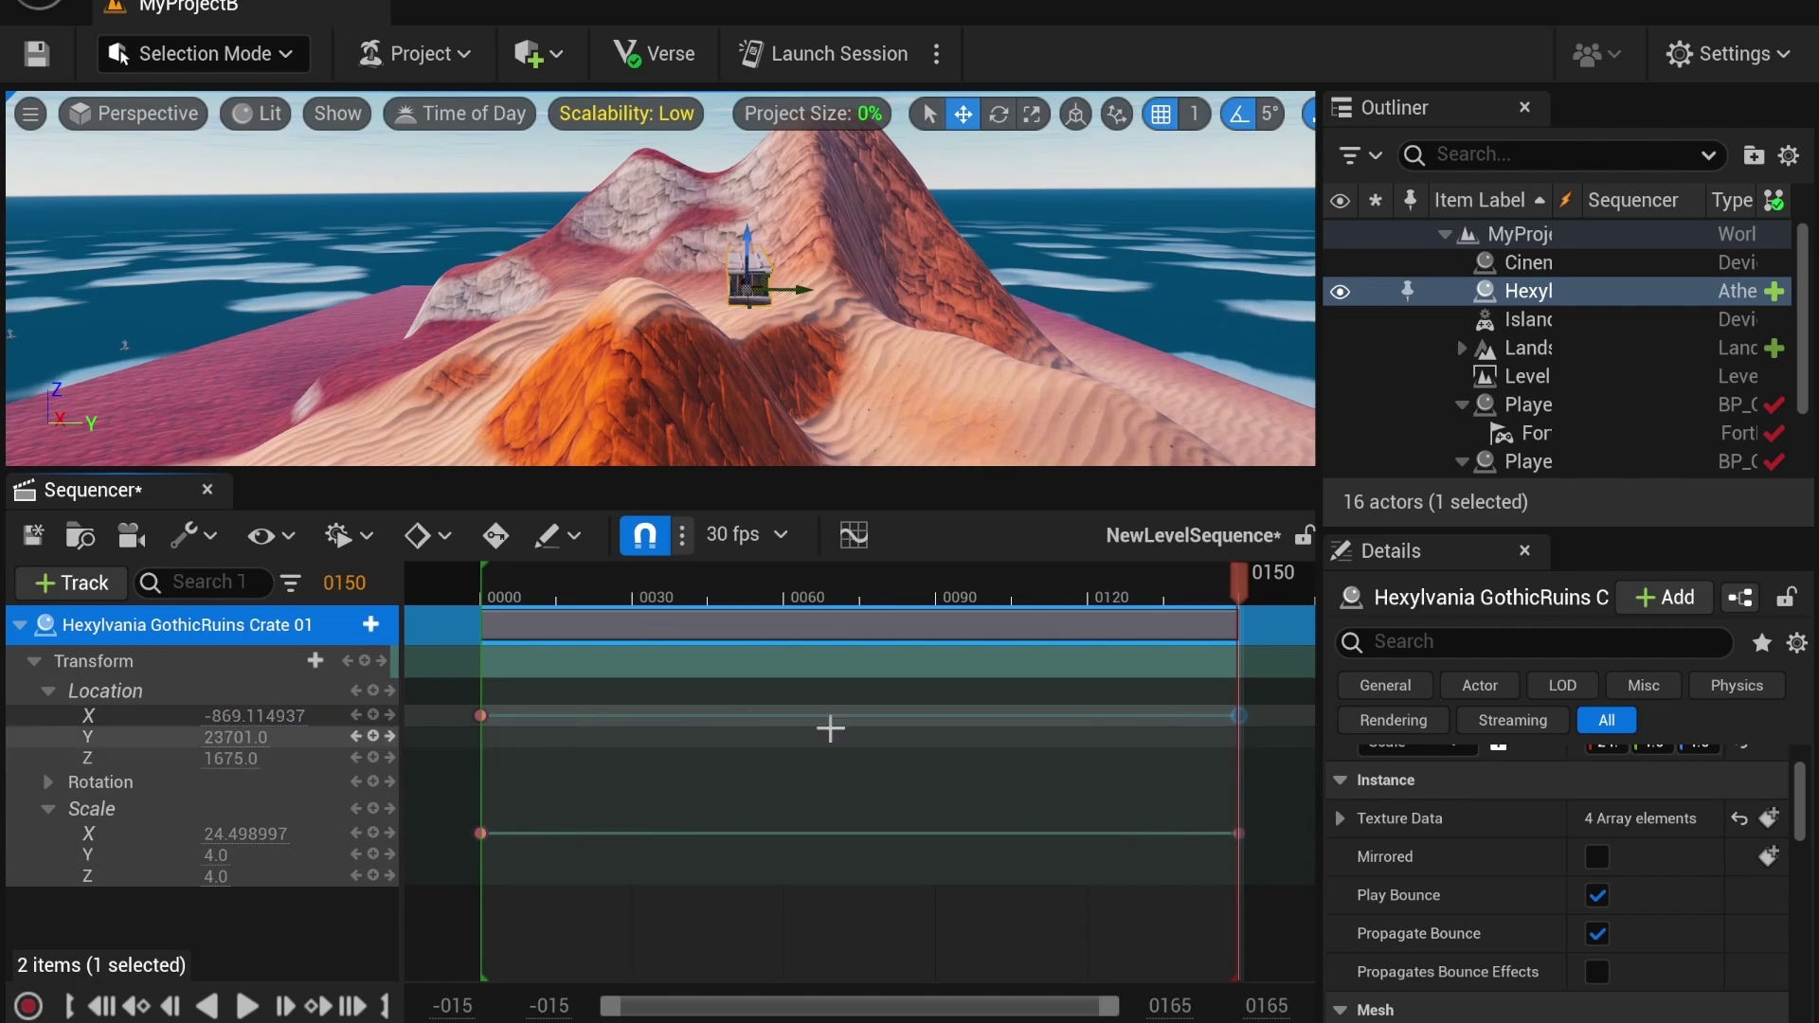
Step: Scrub and orbit to review the crate animation, then collapse its transform tracks
drag(1182, 582, 1046, 583)
mouse_move(838, 582)
mouse_down()
mouse_move(476, 583)
mouse_move(841, 582)
mouse_up()
right_drag(516, 303, 517, 303)
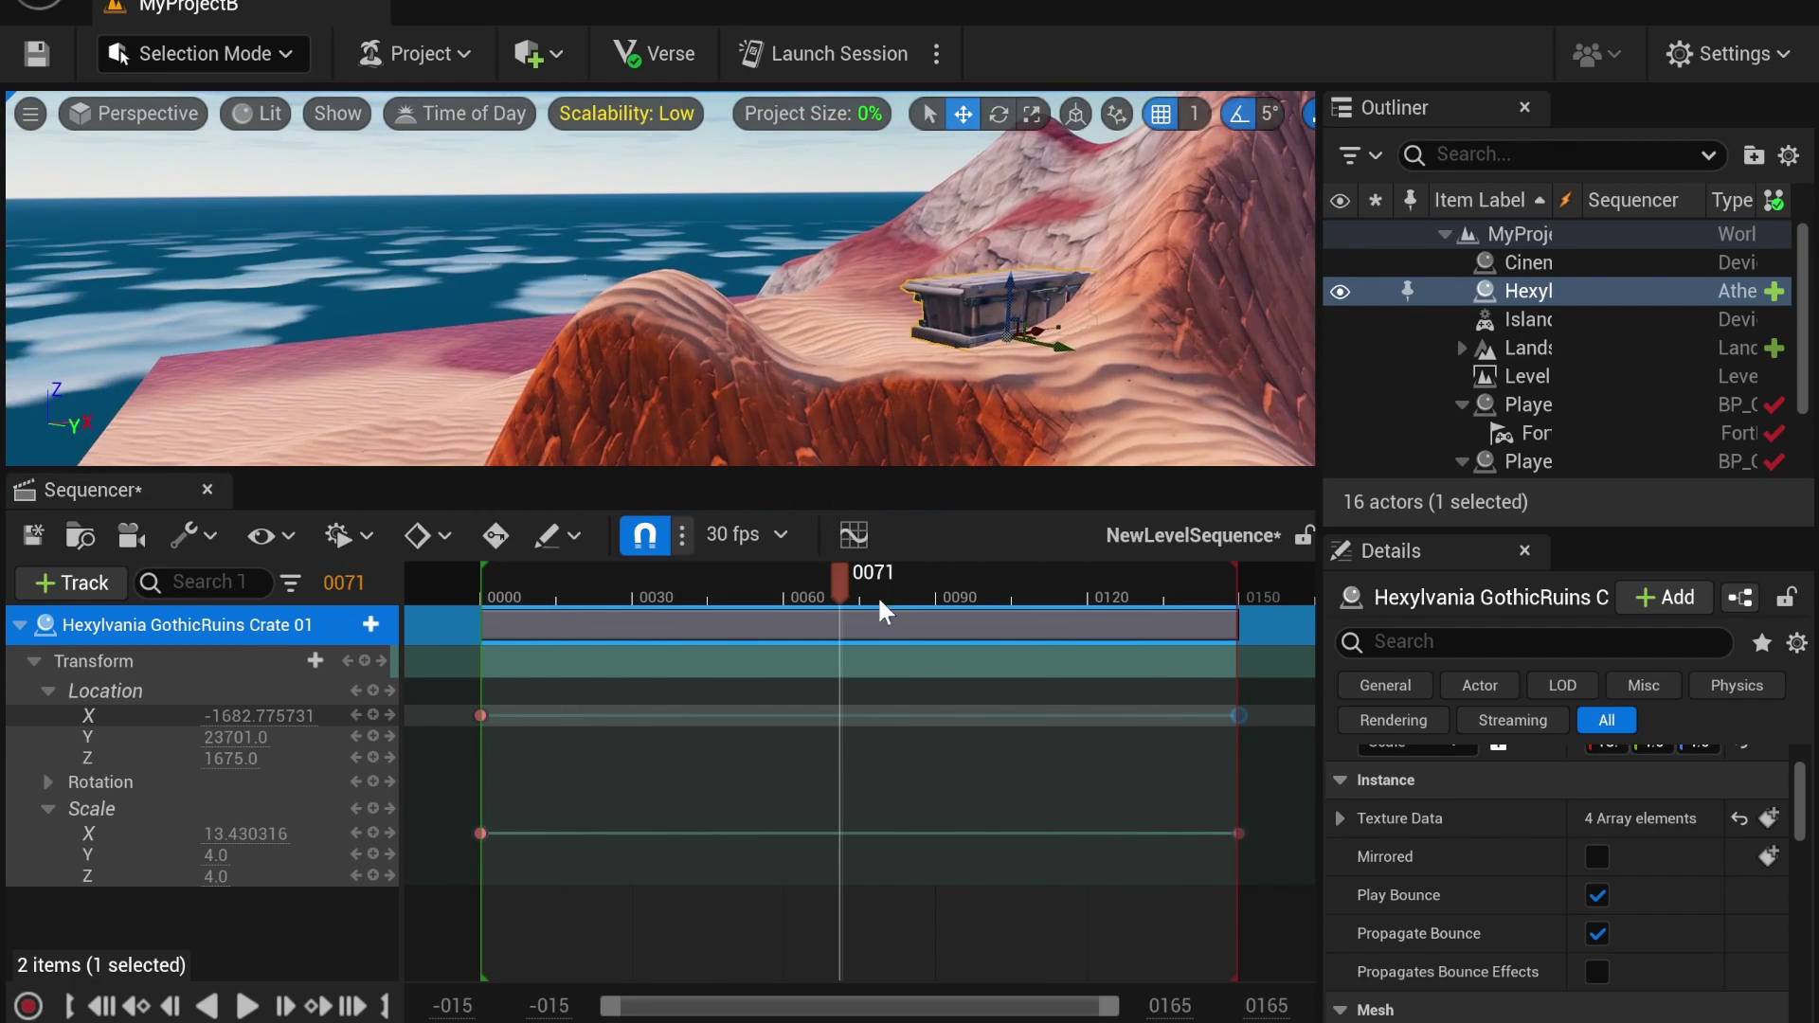
mouse_move(879, 614)
mouse_down()
mouse_move(771, 620)
mouse_move(872, 637)
mouse_move(853, 638)
mouse_move(455, 596)
mouse_move(1158, 597)
mouse_move(421, 626)
mouse_move(1175, 616)
mouse_move(464, 625)
mouse_move(489, 599)
mouse_up()
click(17, 625)
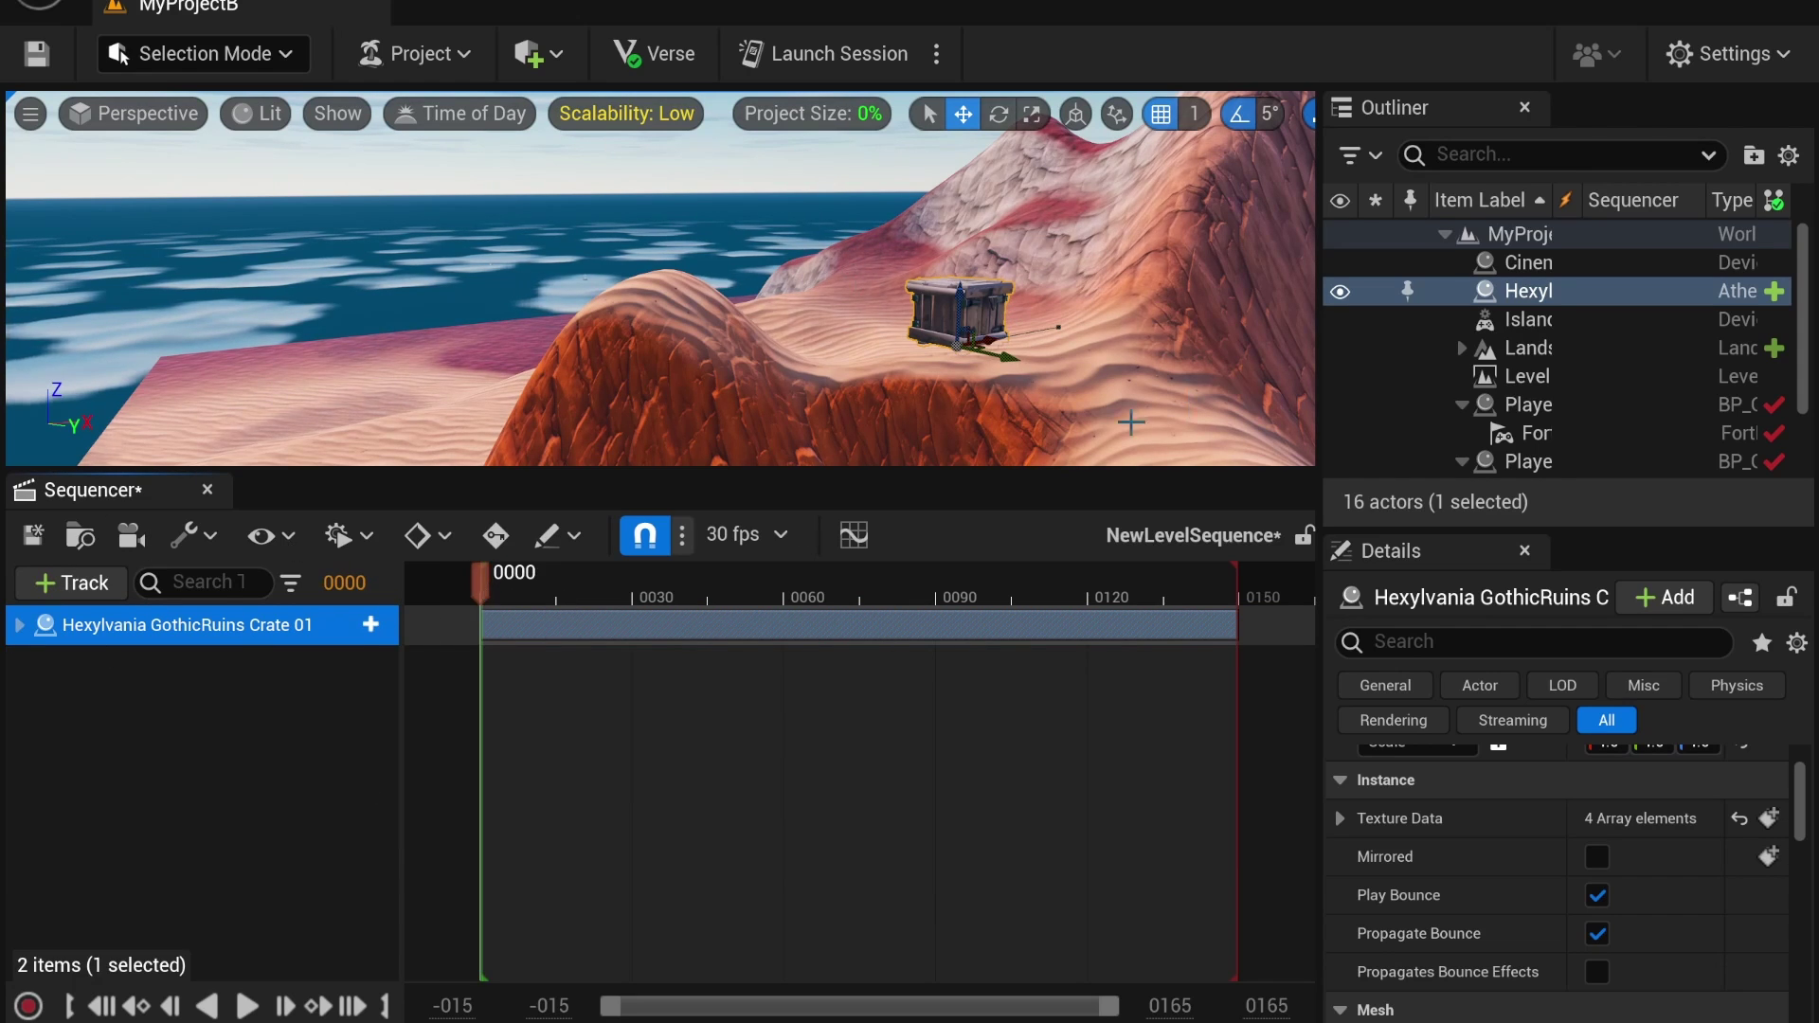
alt+drag(1040, 294, 622, 312)
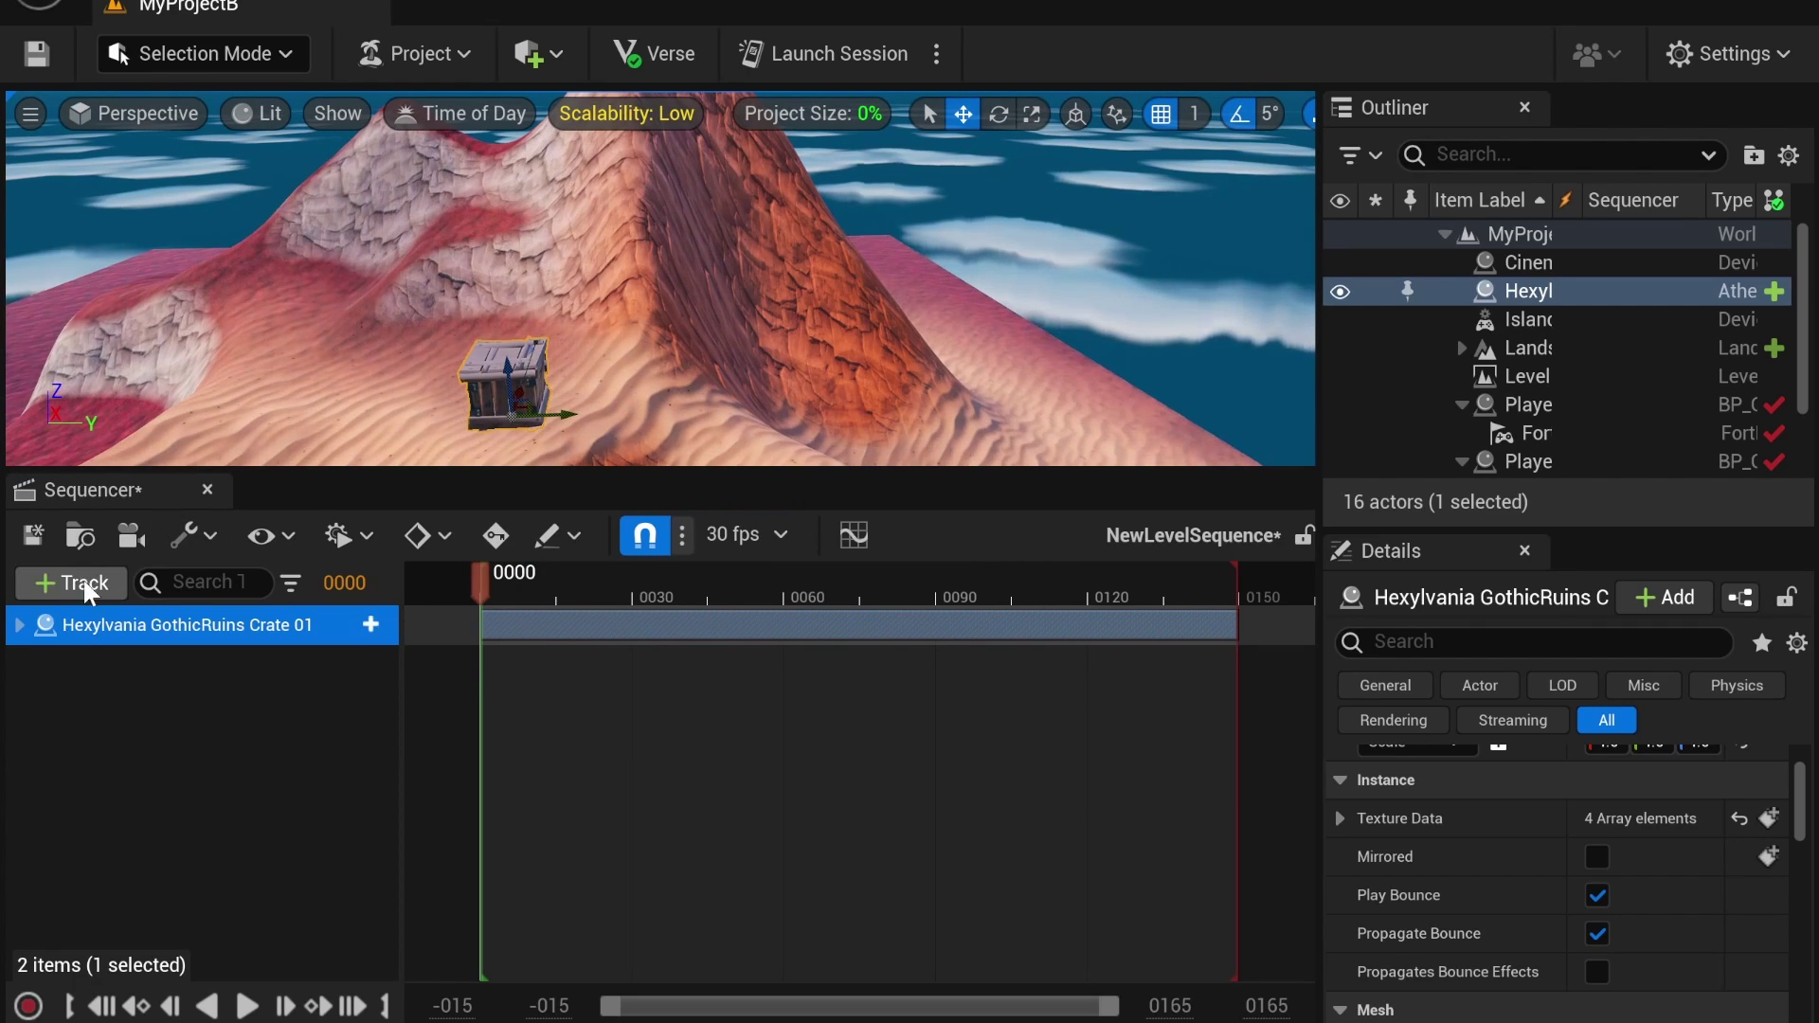
Step: Add a cine camera to the sequence and position it to frame the mountain and crate
click(131, 536)
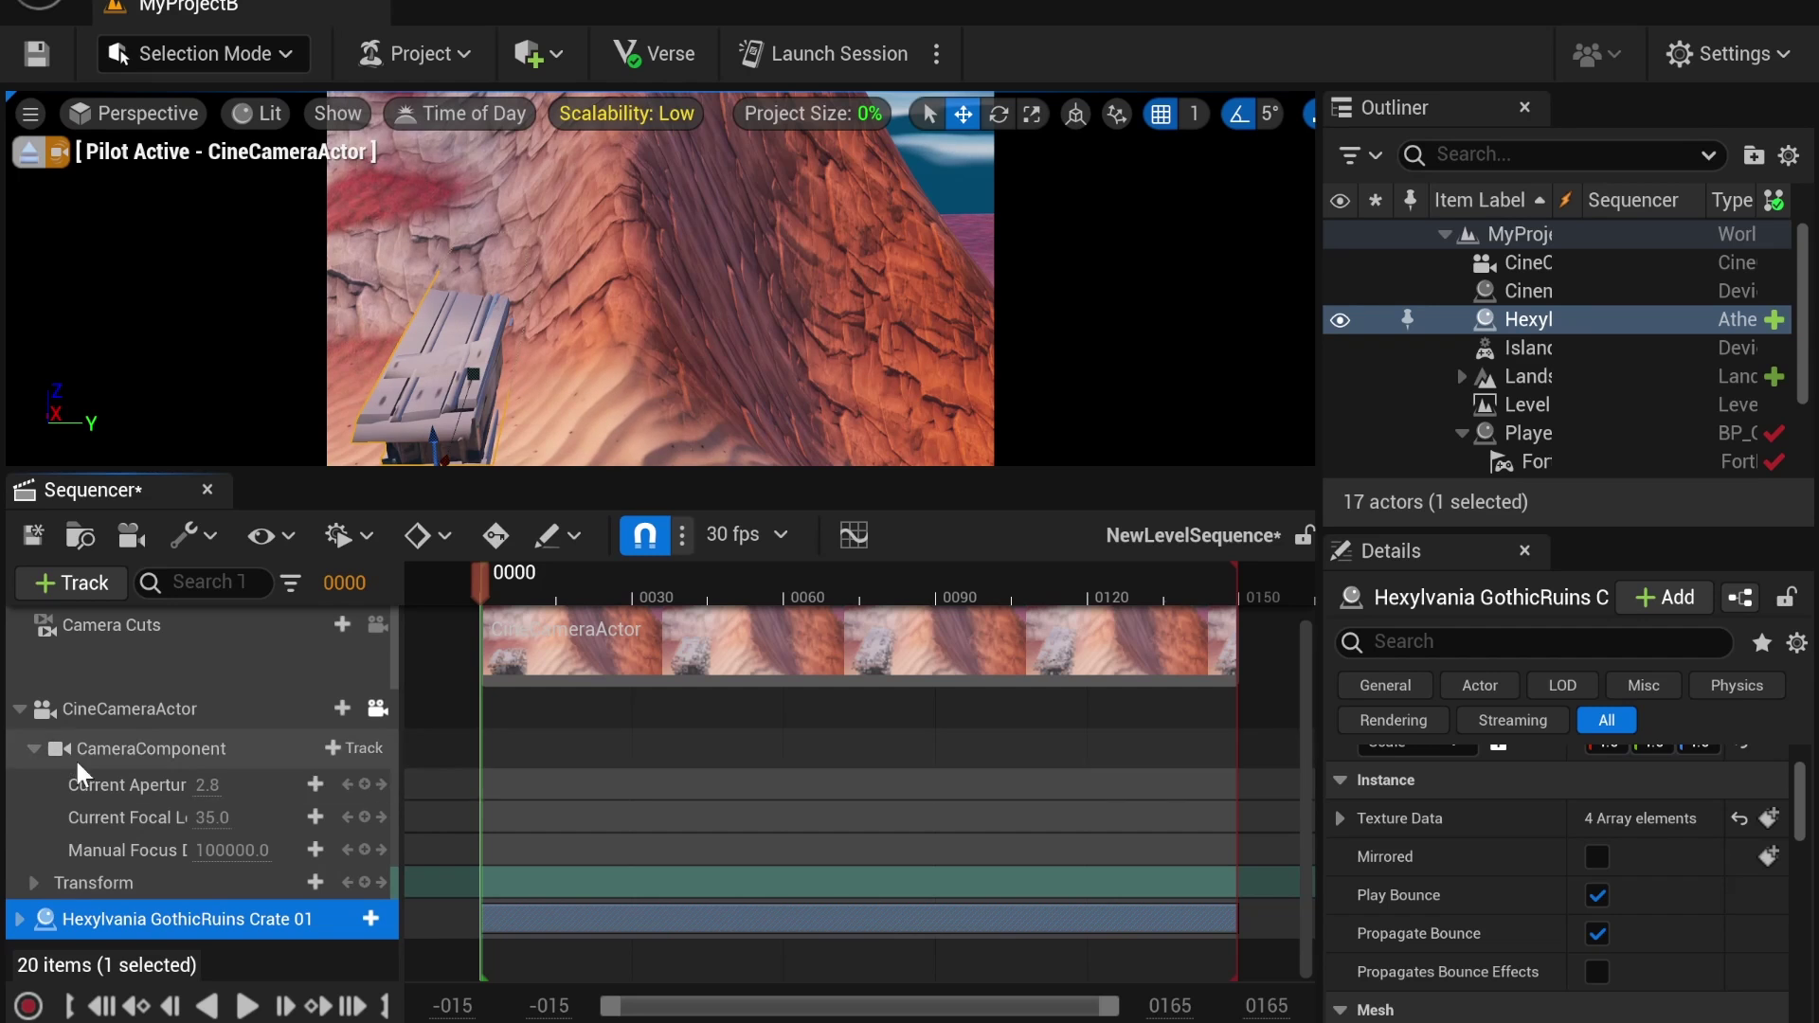
mouse_move(208, 817)
mouse_down()
mouse_move(284, 816)
mouse_move(190, 817)
mouse_up()
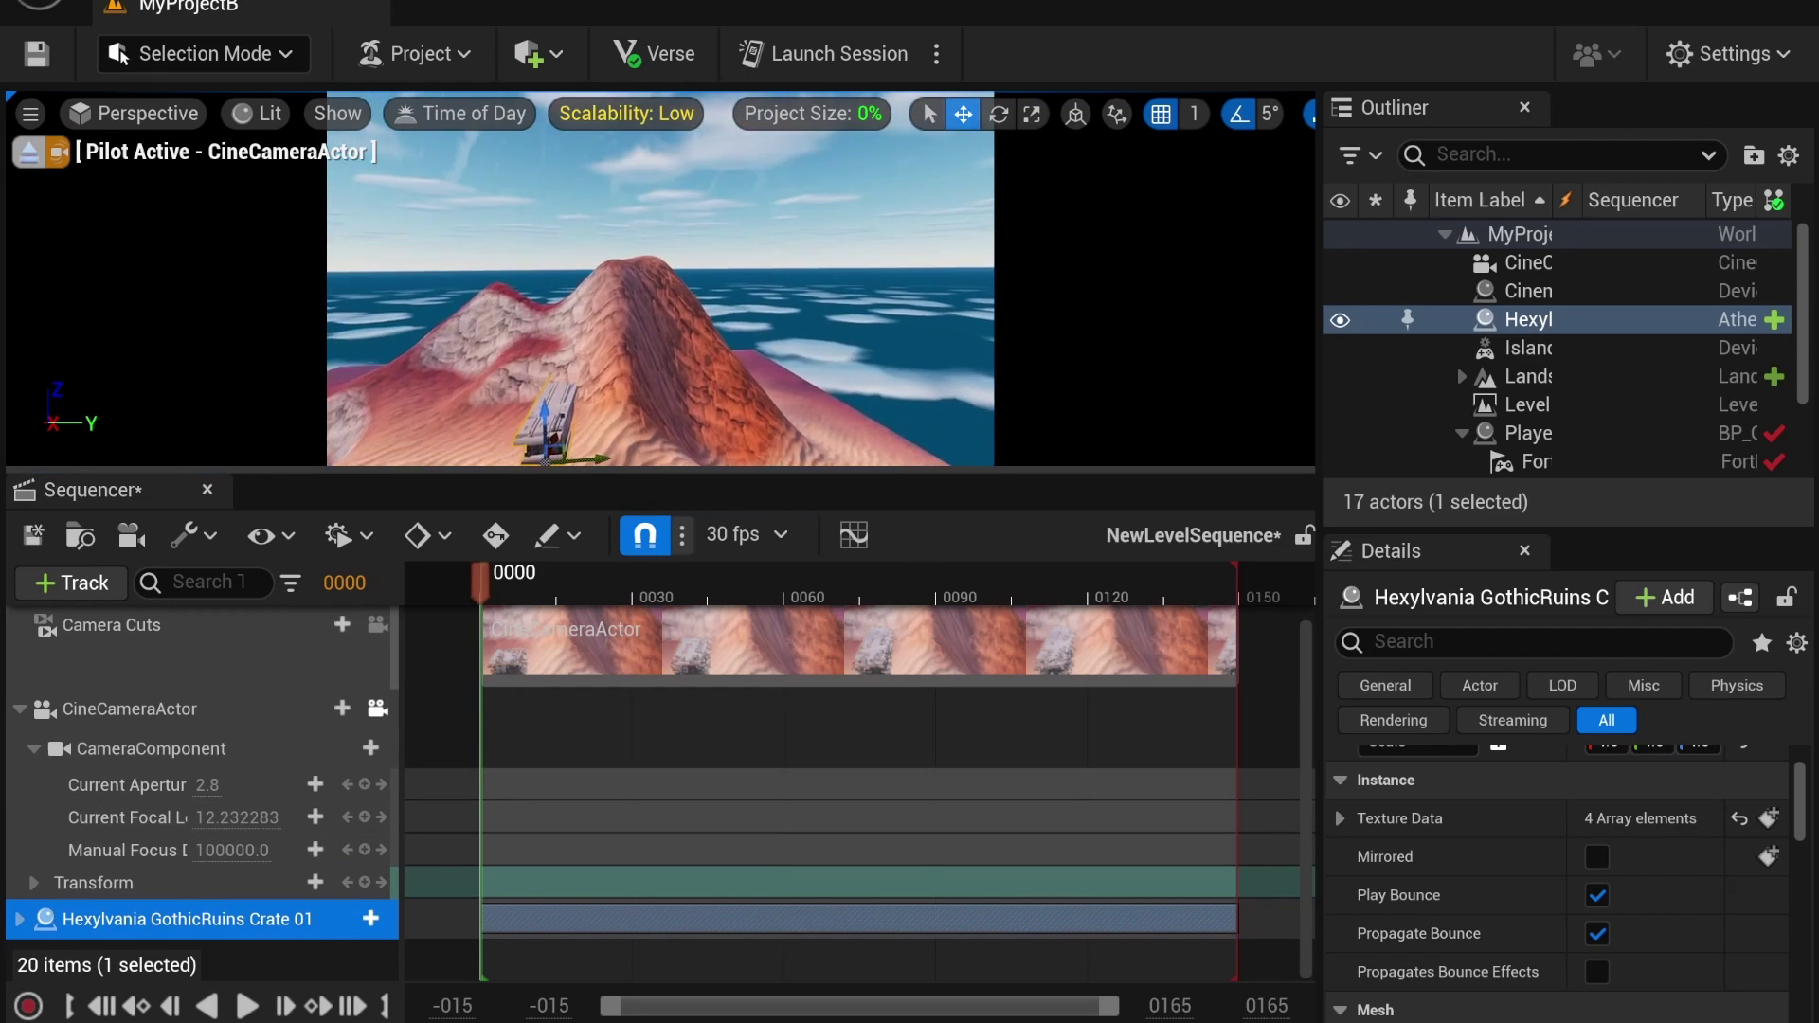
right_drag(577, 421, 757, 377)
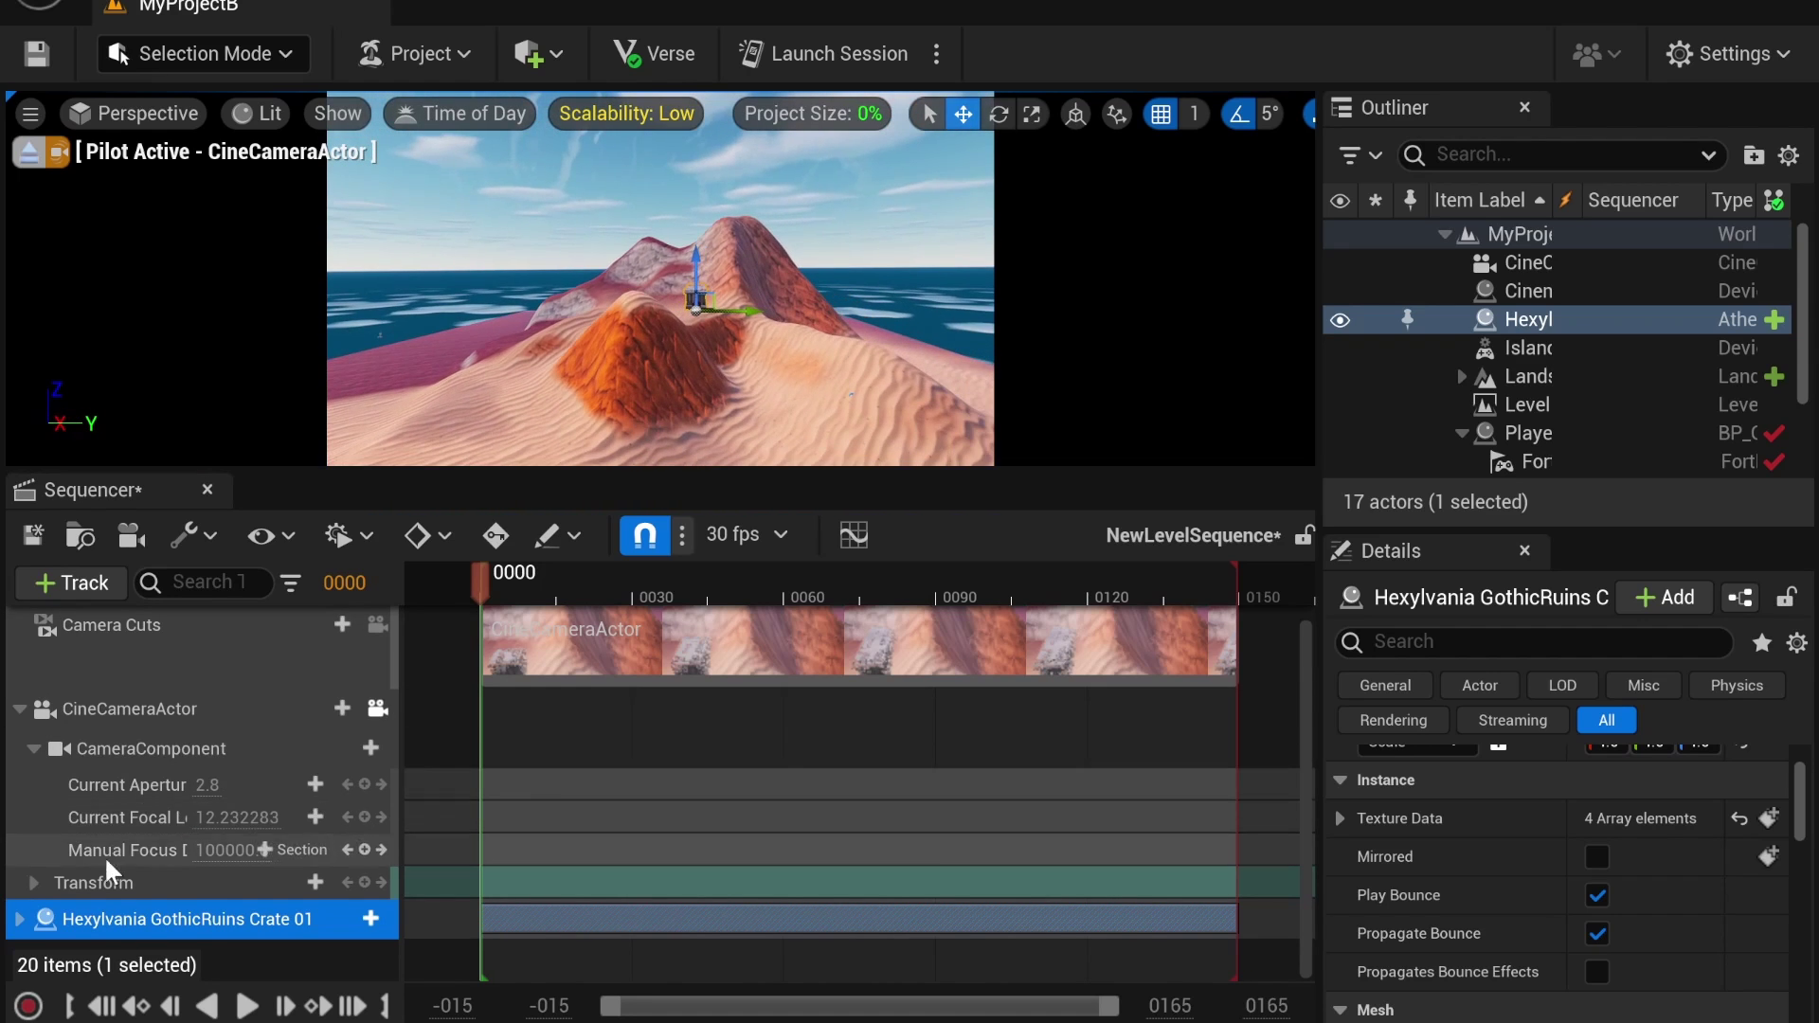
Step: Key Current Focal Length from 22.933493 at frame 0 to 50.267708 at frame 150
click(33, 882)
scroll(216, 808, down, 1)
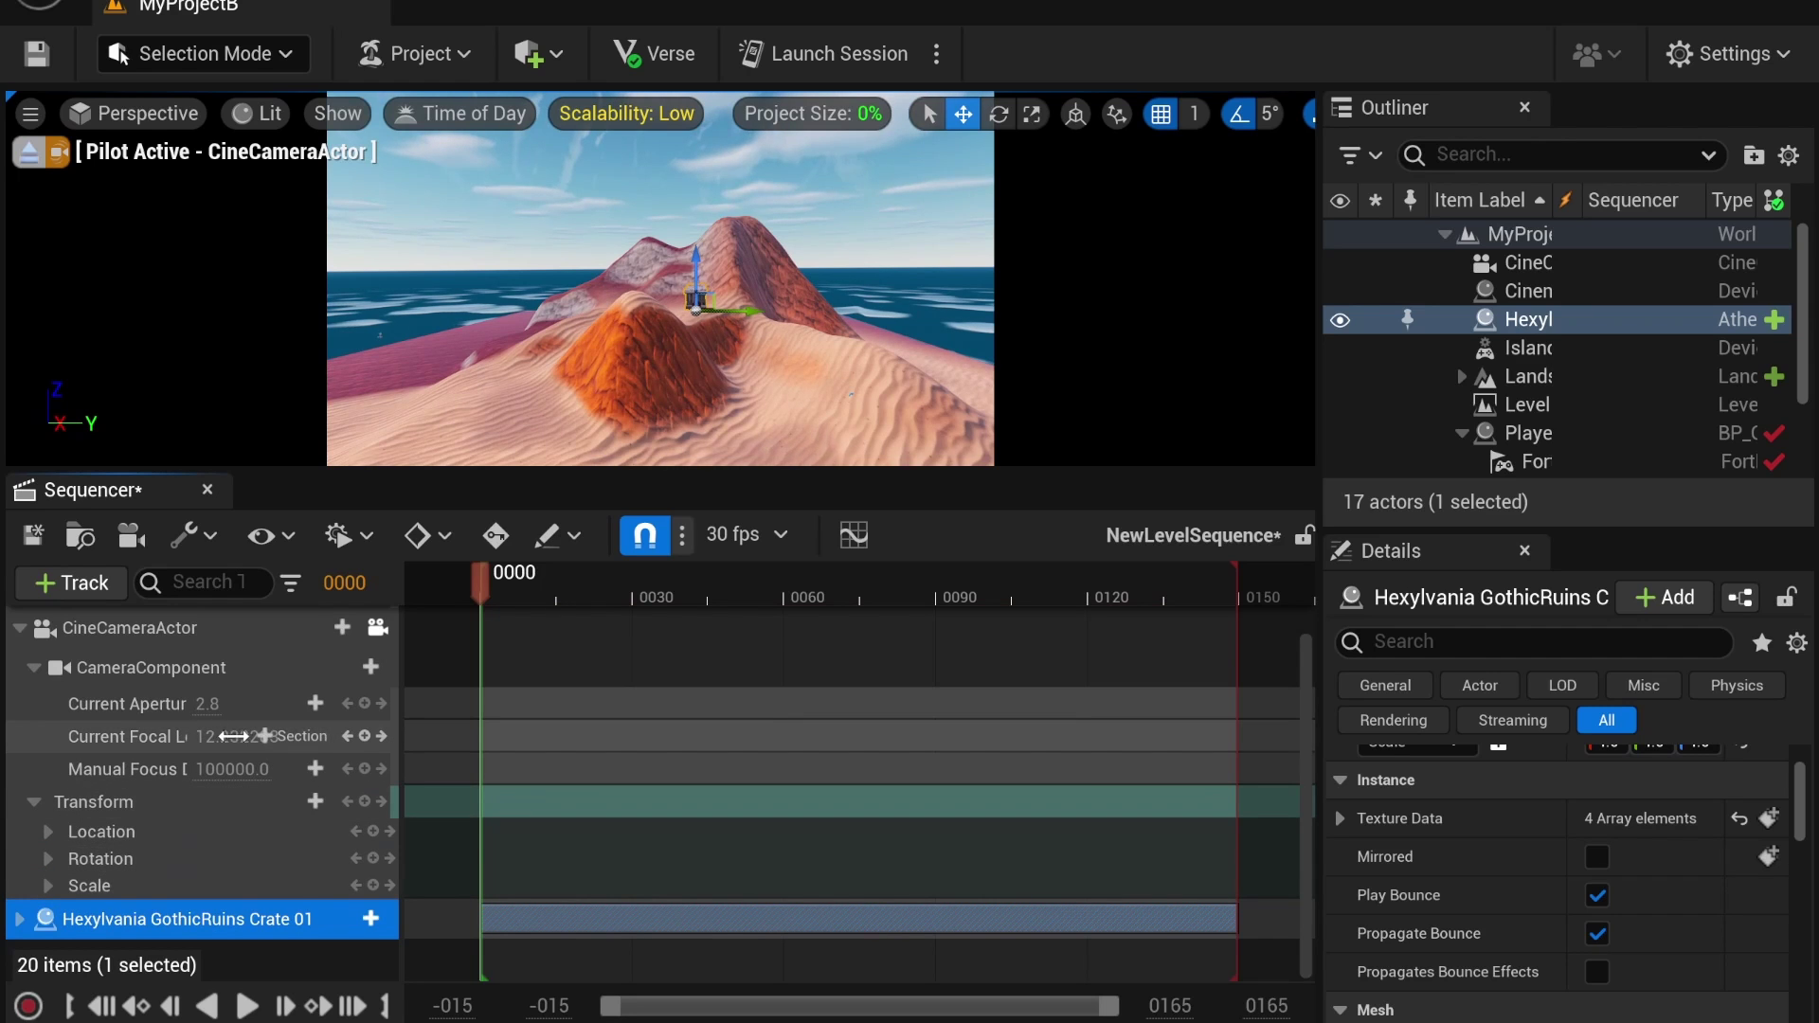
drag(232, 736, 262, 736)
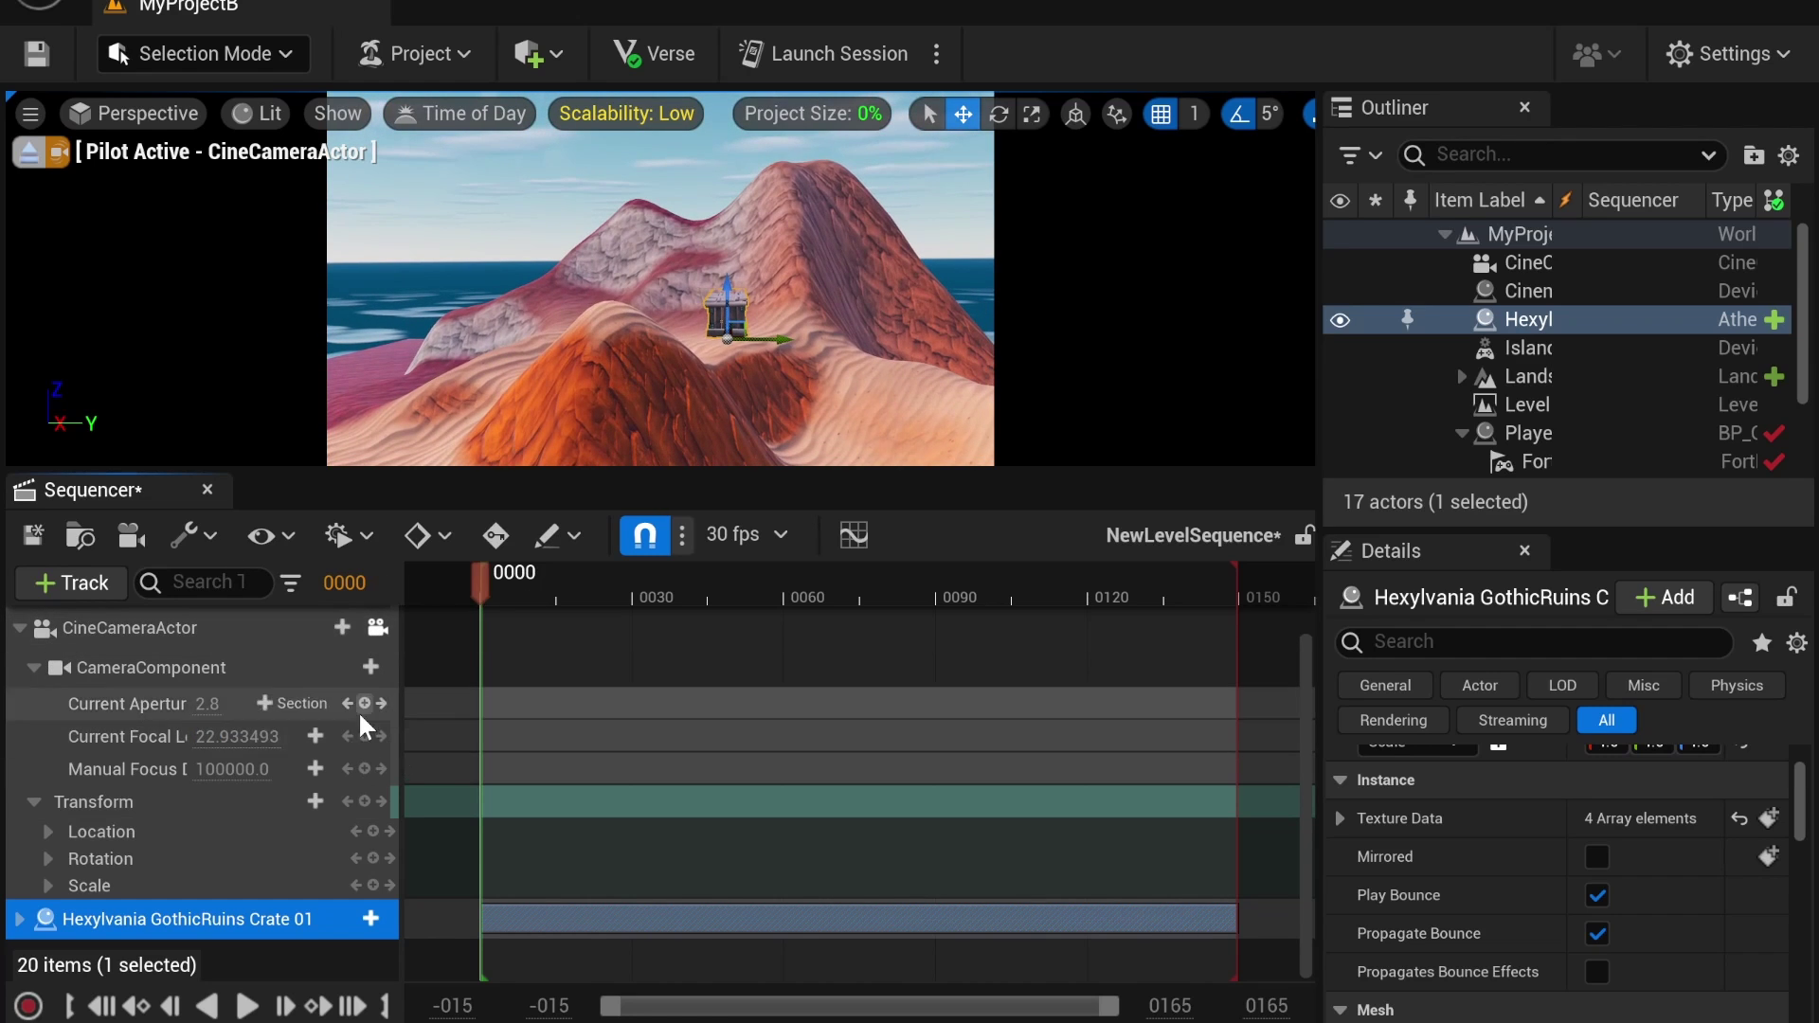
click(364, 736)
click(1256, 607)
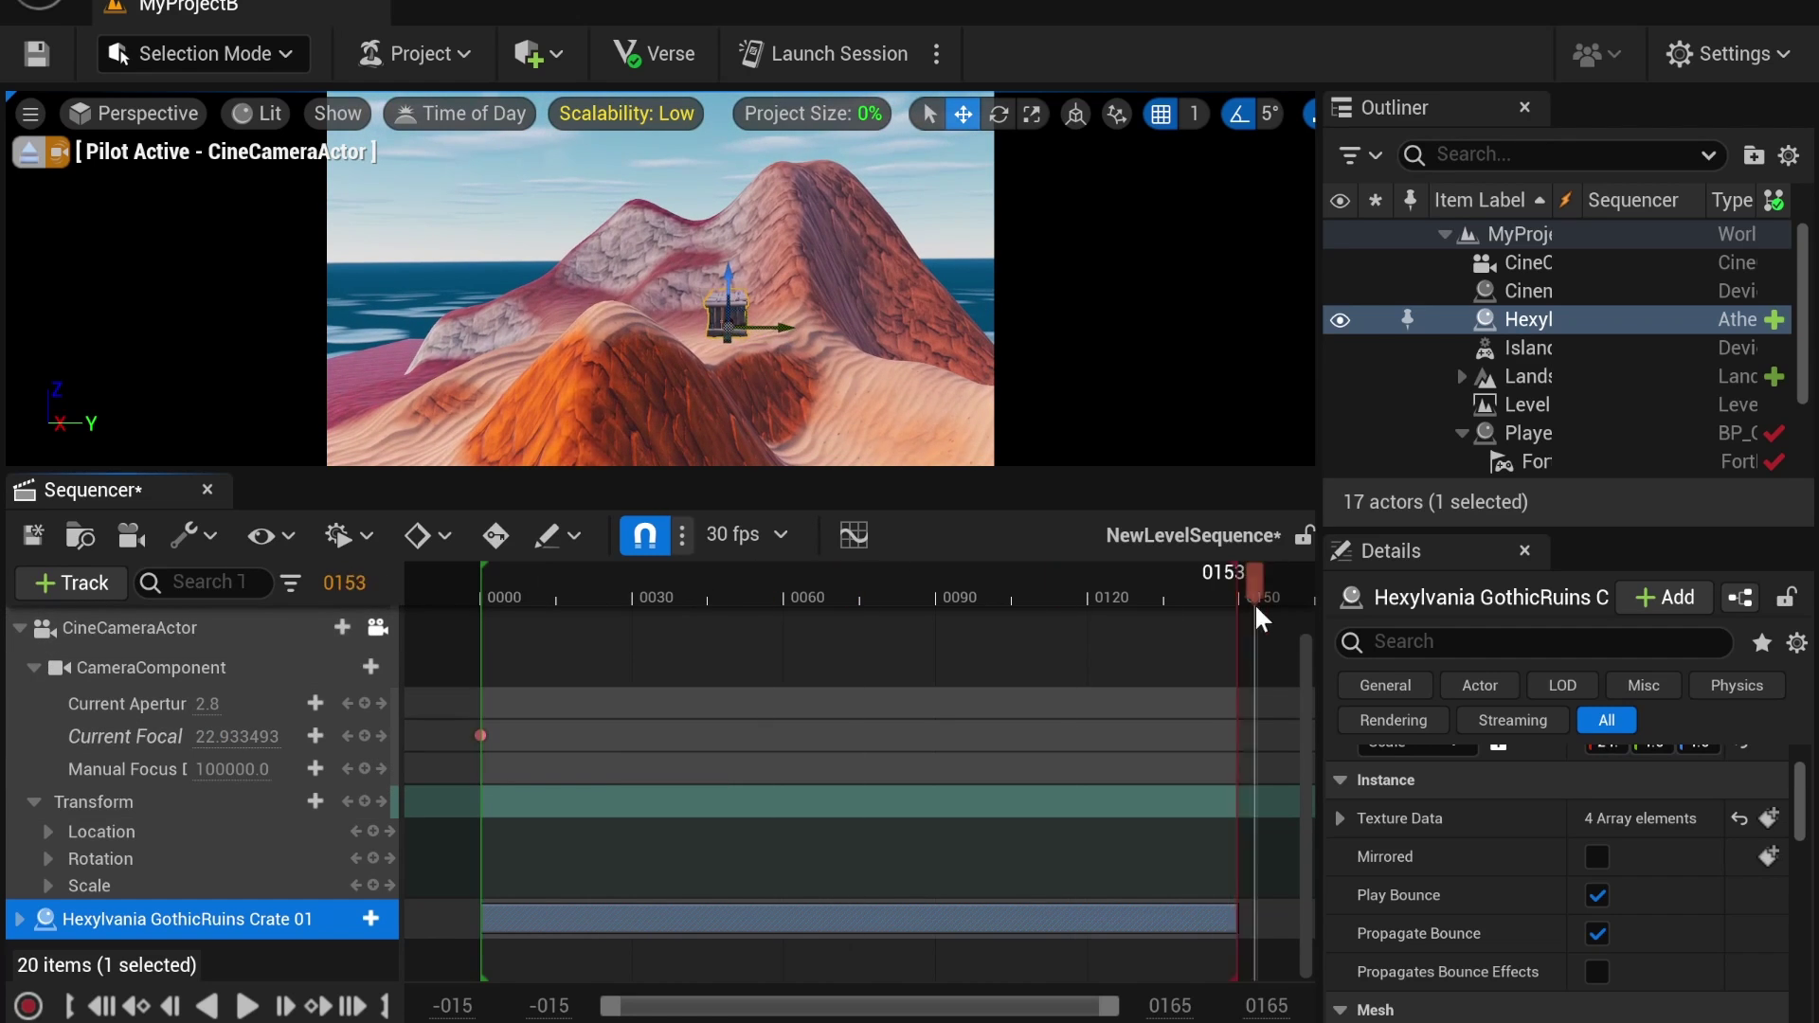
click(364, 736)
click(1239, 736)
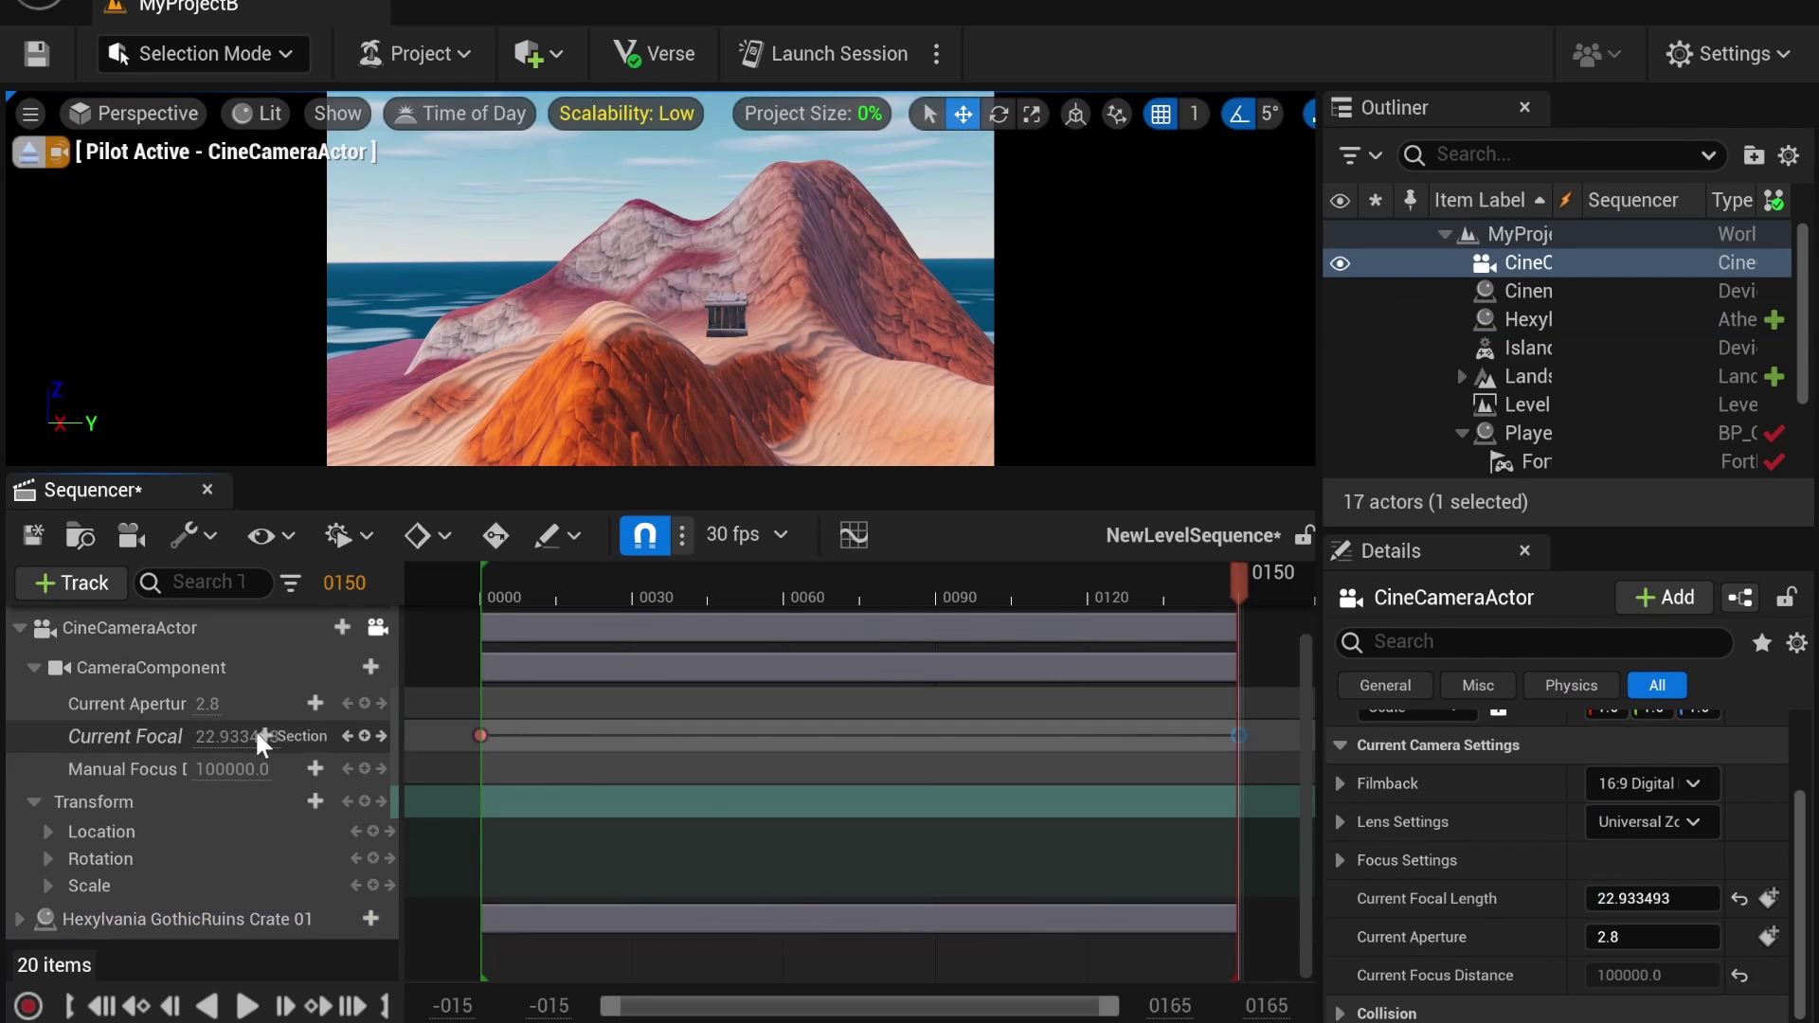
drag(263, 736, 284, 736)
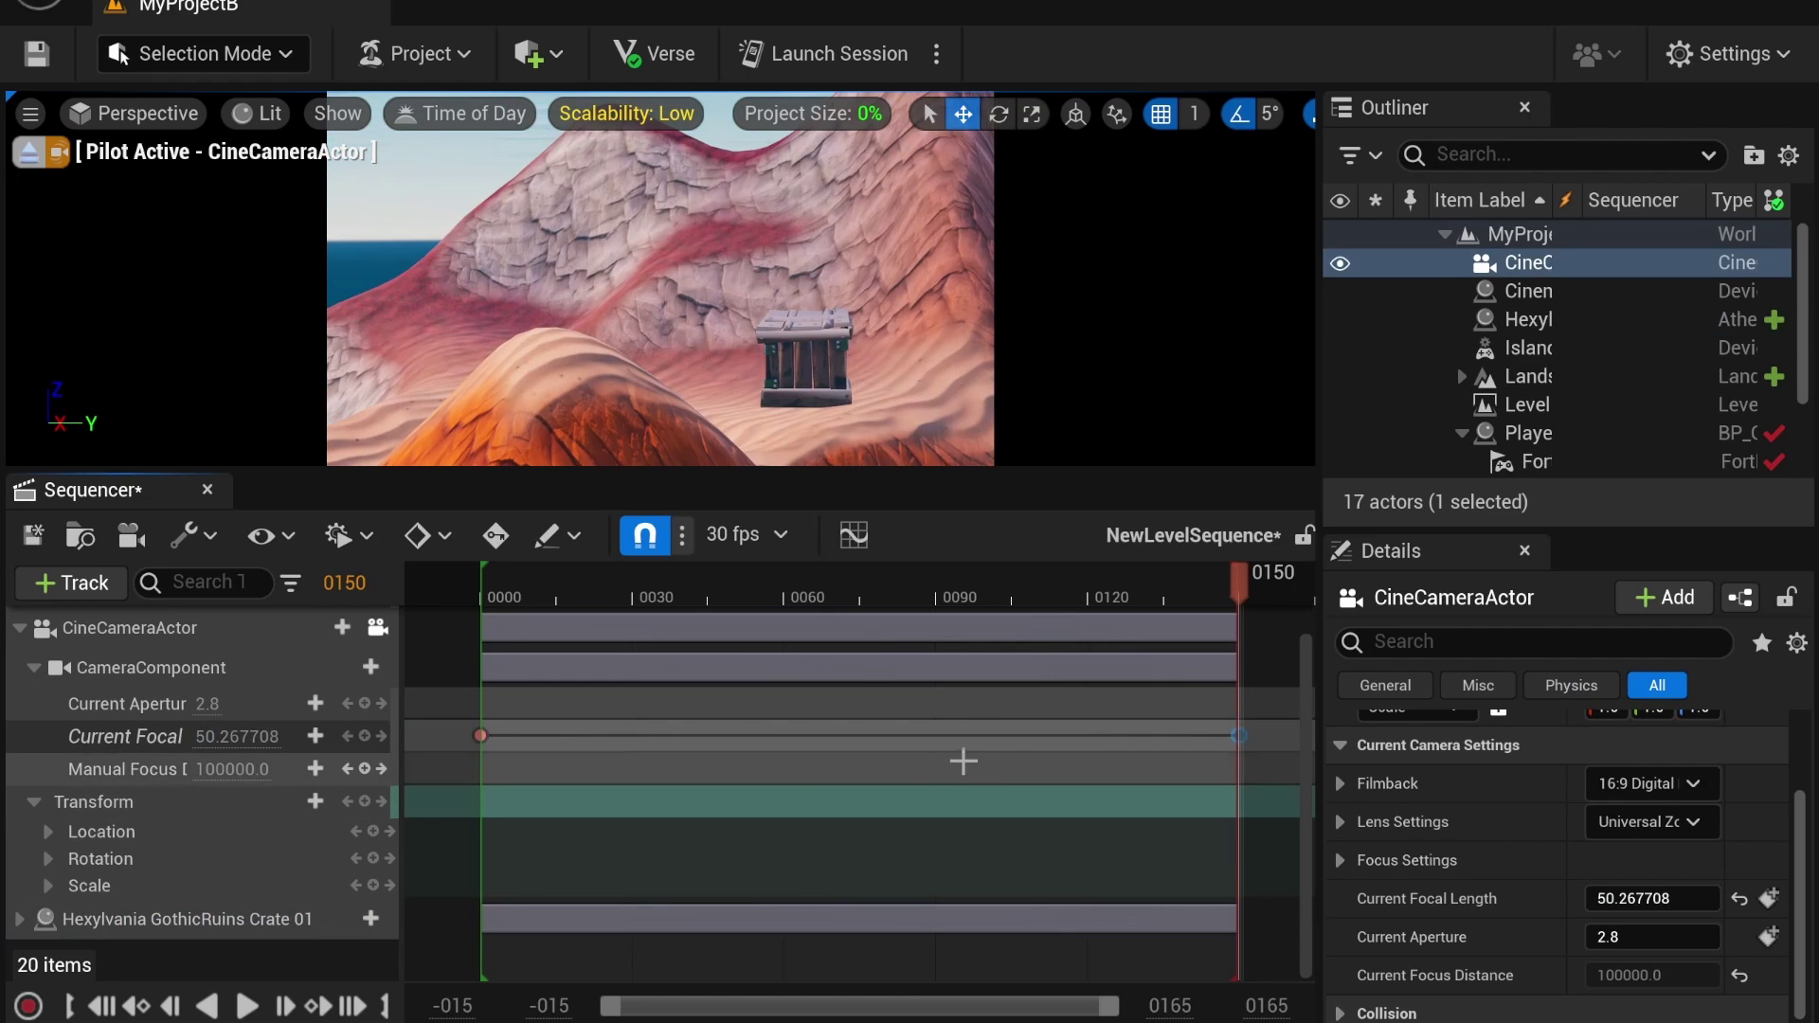
drag(962, 596, 674, 663)
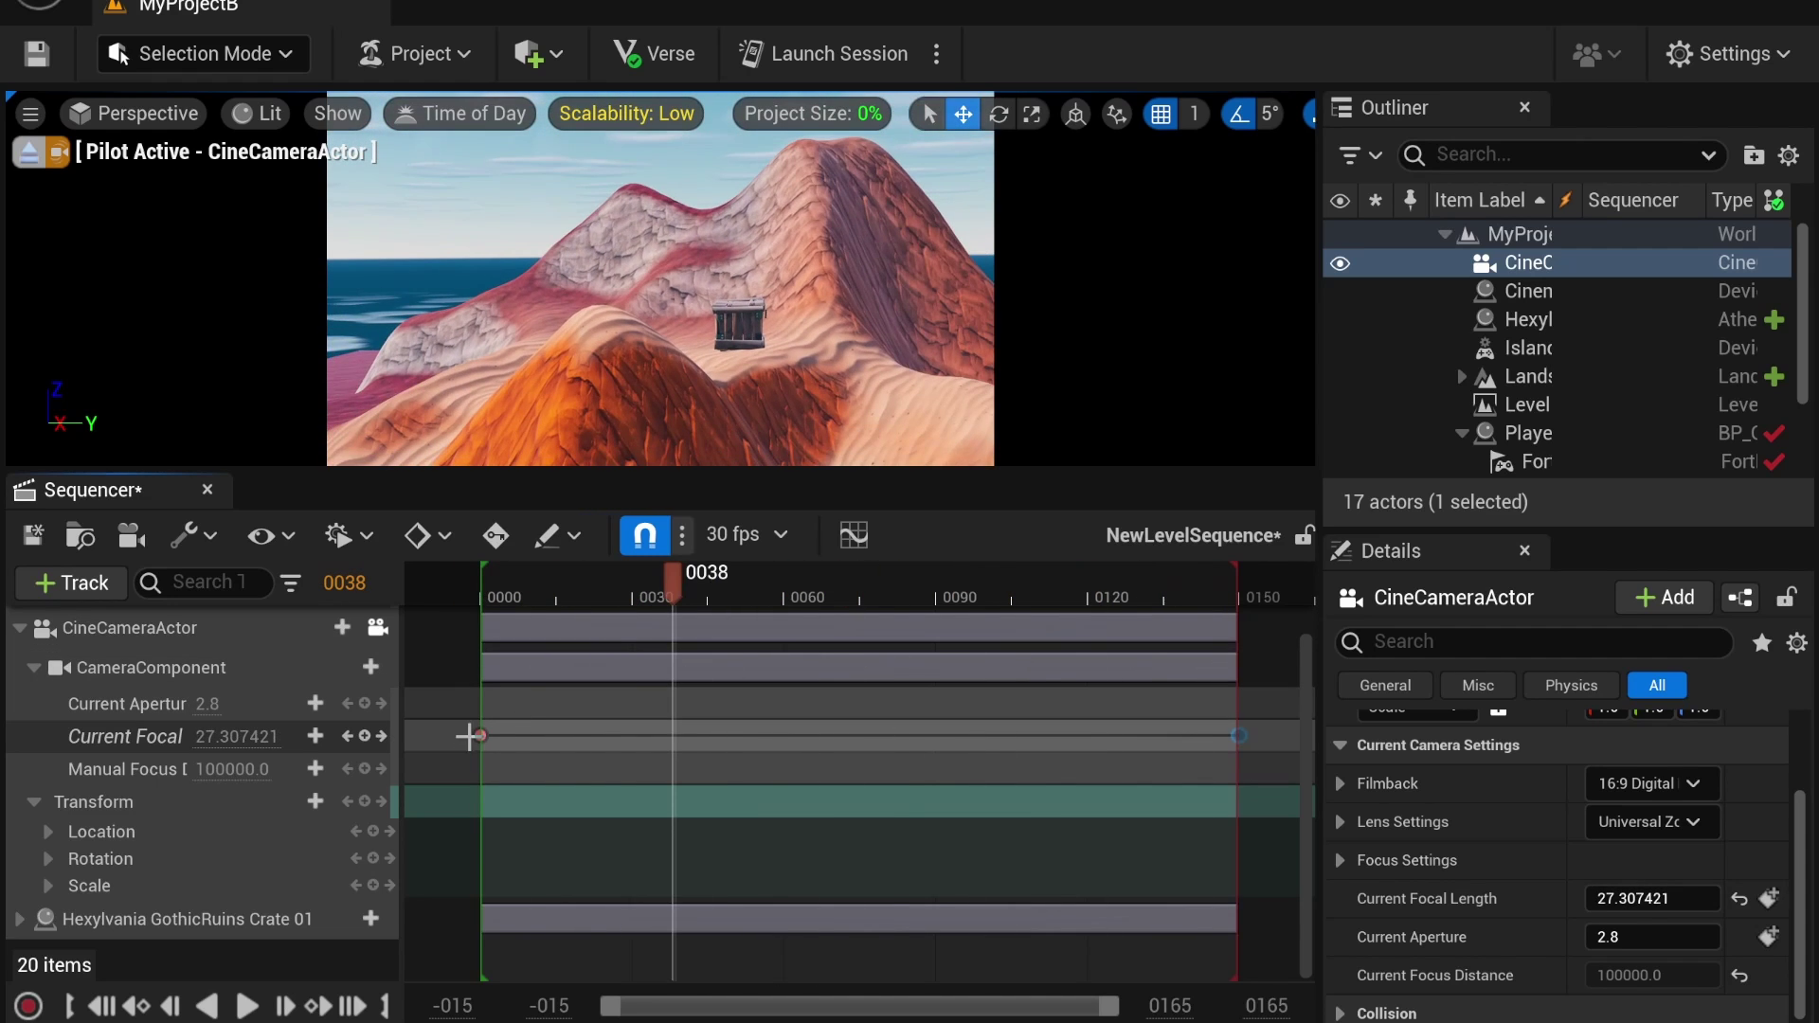
click(483, 736)
right_click(482, 735)
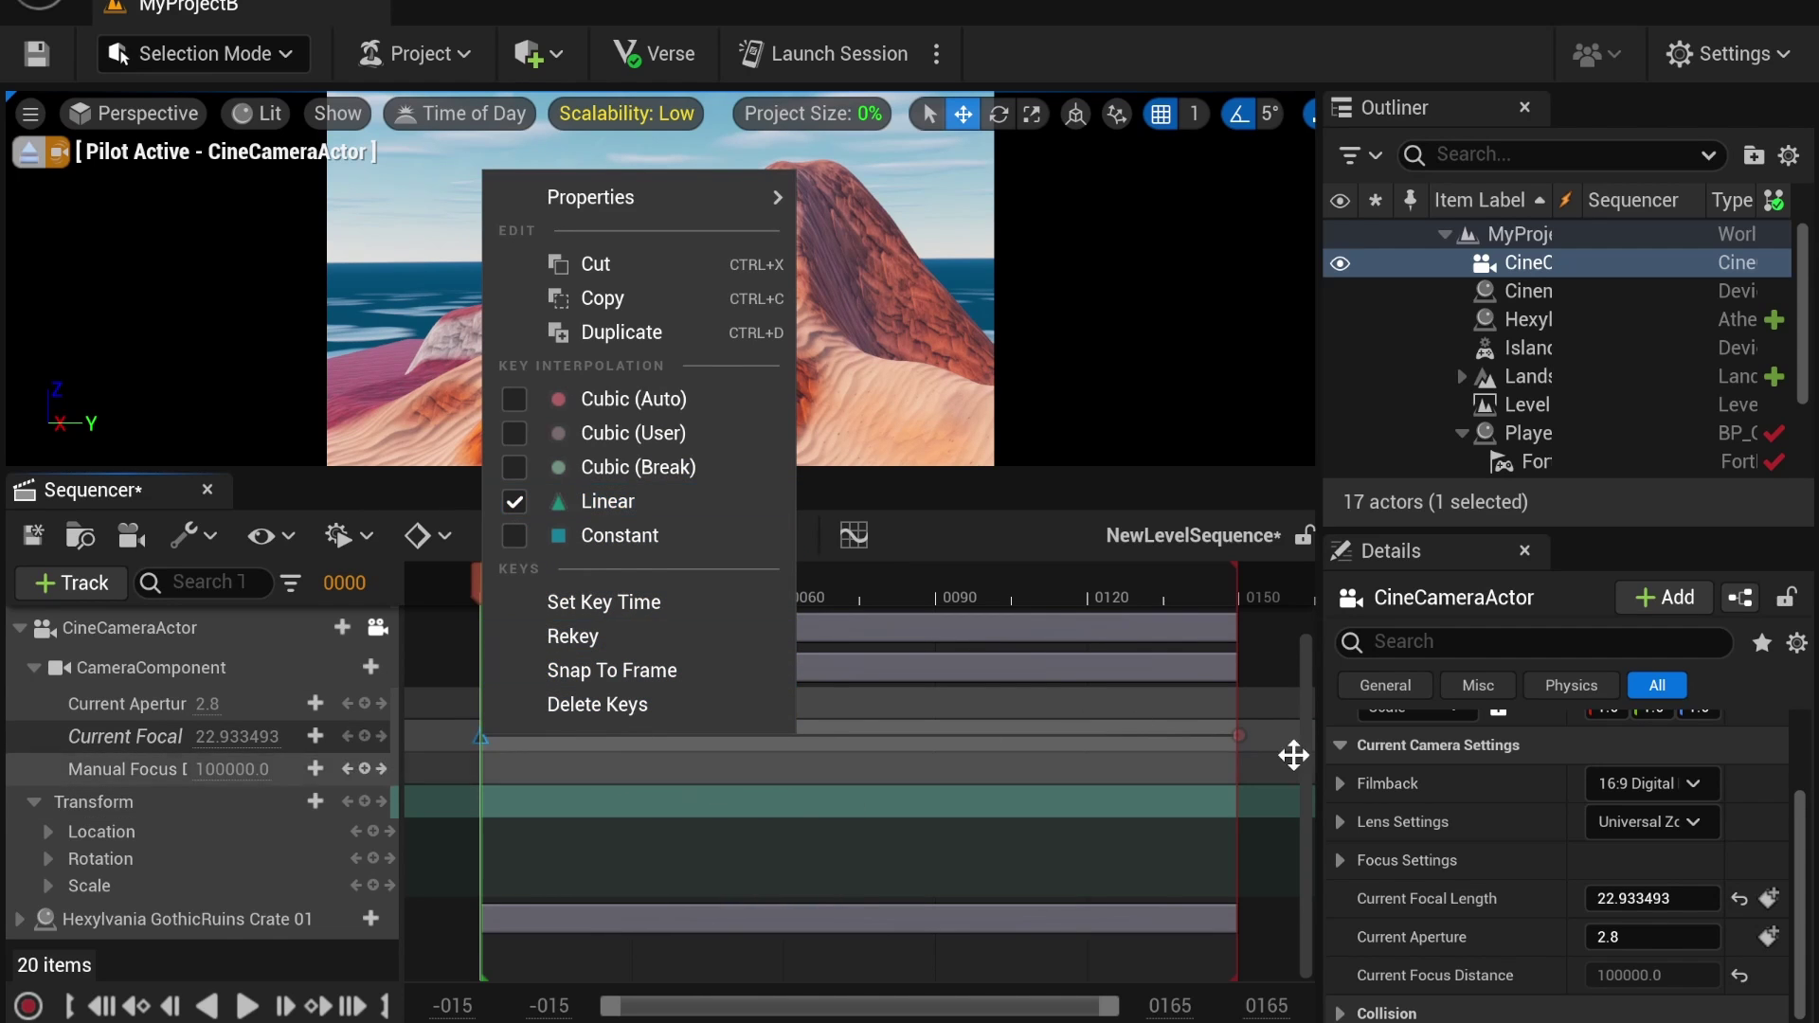
click(1240, 738)
key(period)
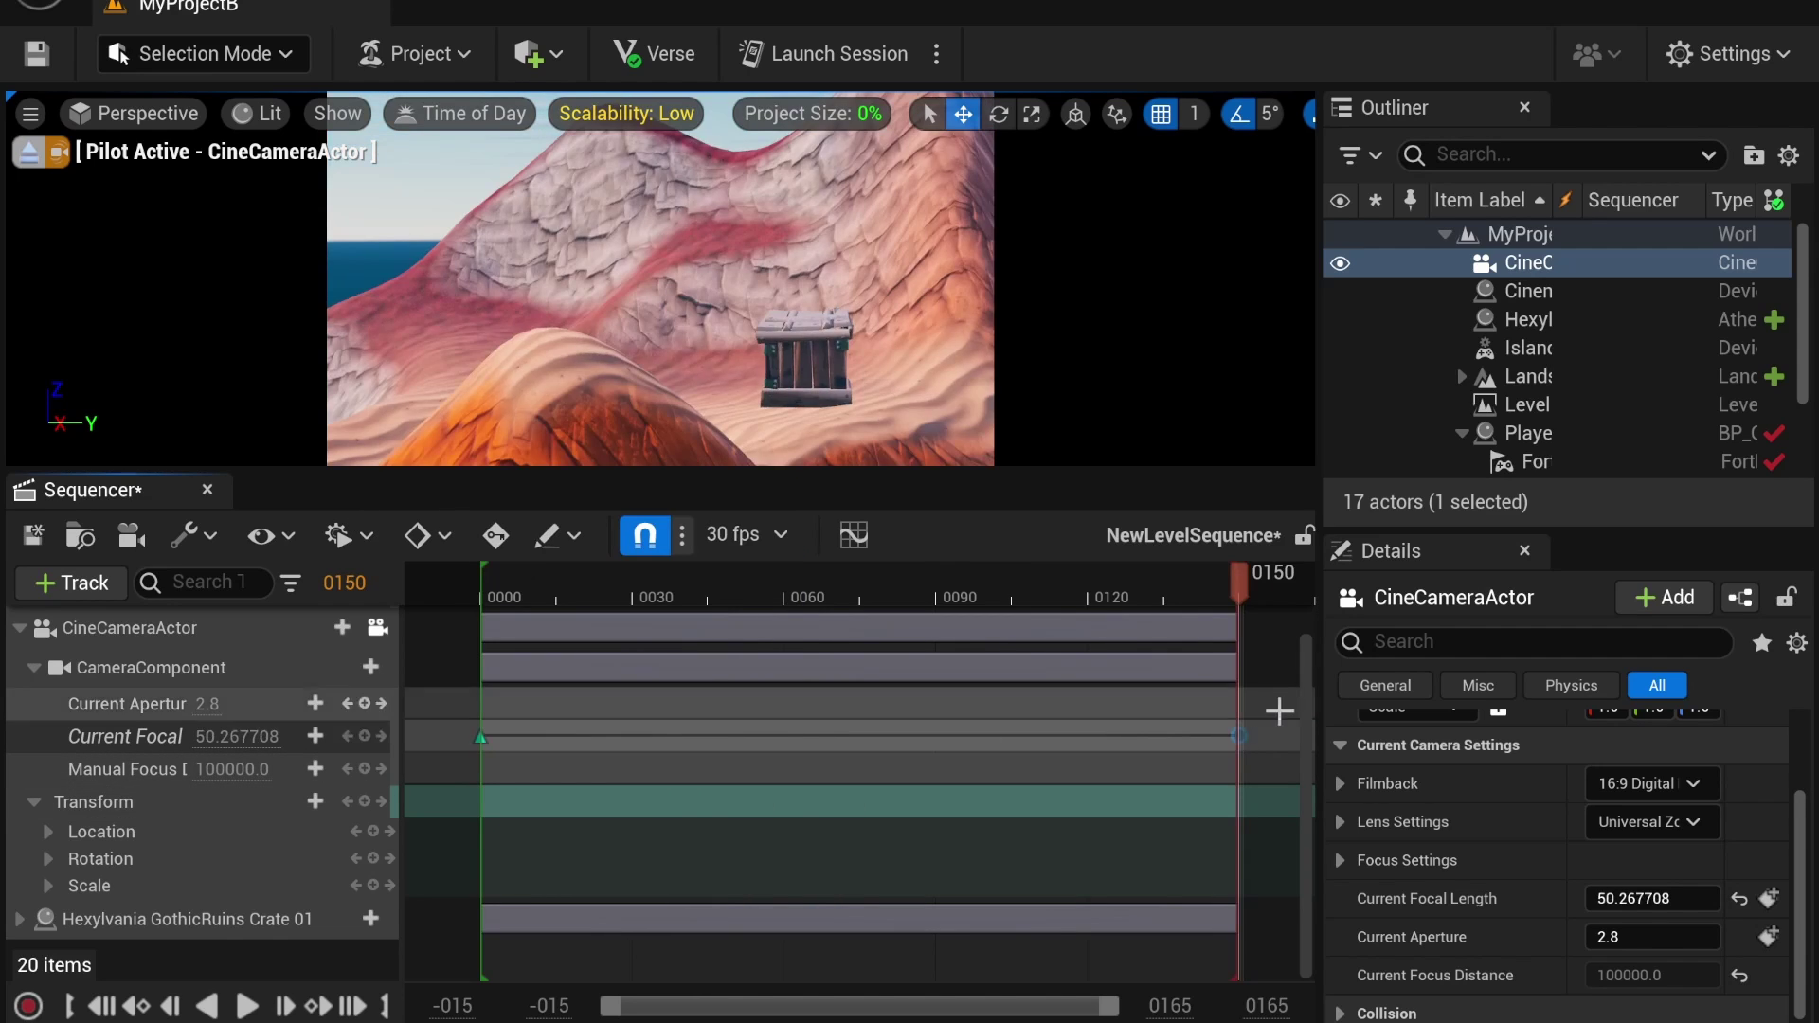
right_click(1238, 734)
click(1377, 499)
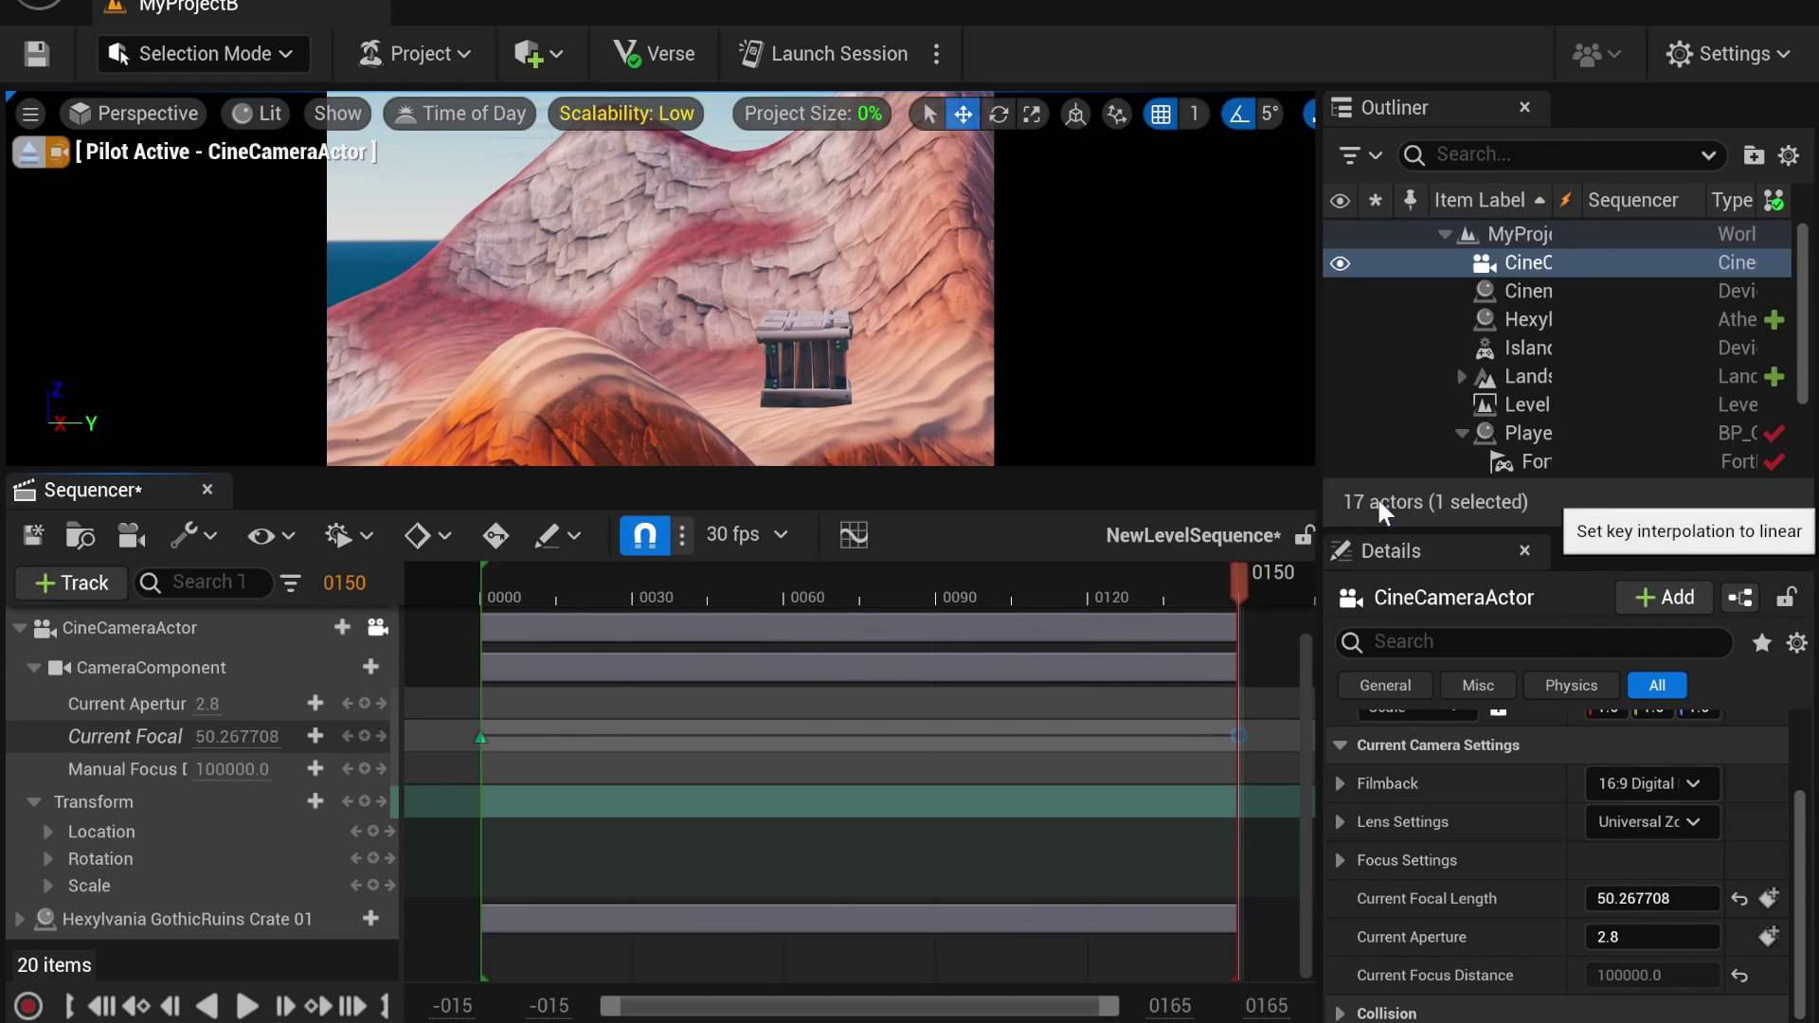
drag(1231, 582, 481, 606)
click(483, 627)
key(space)
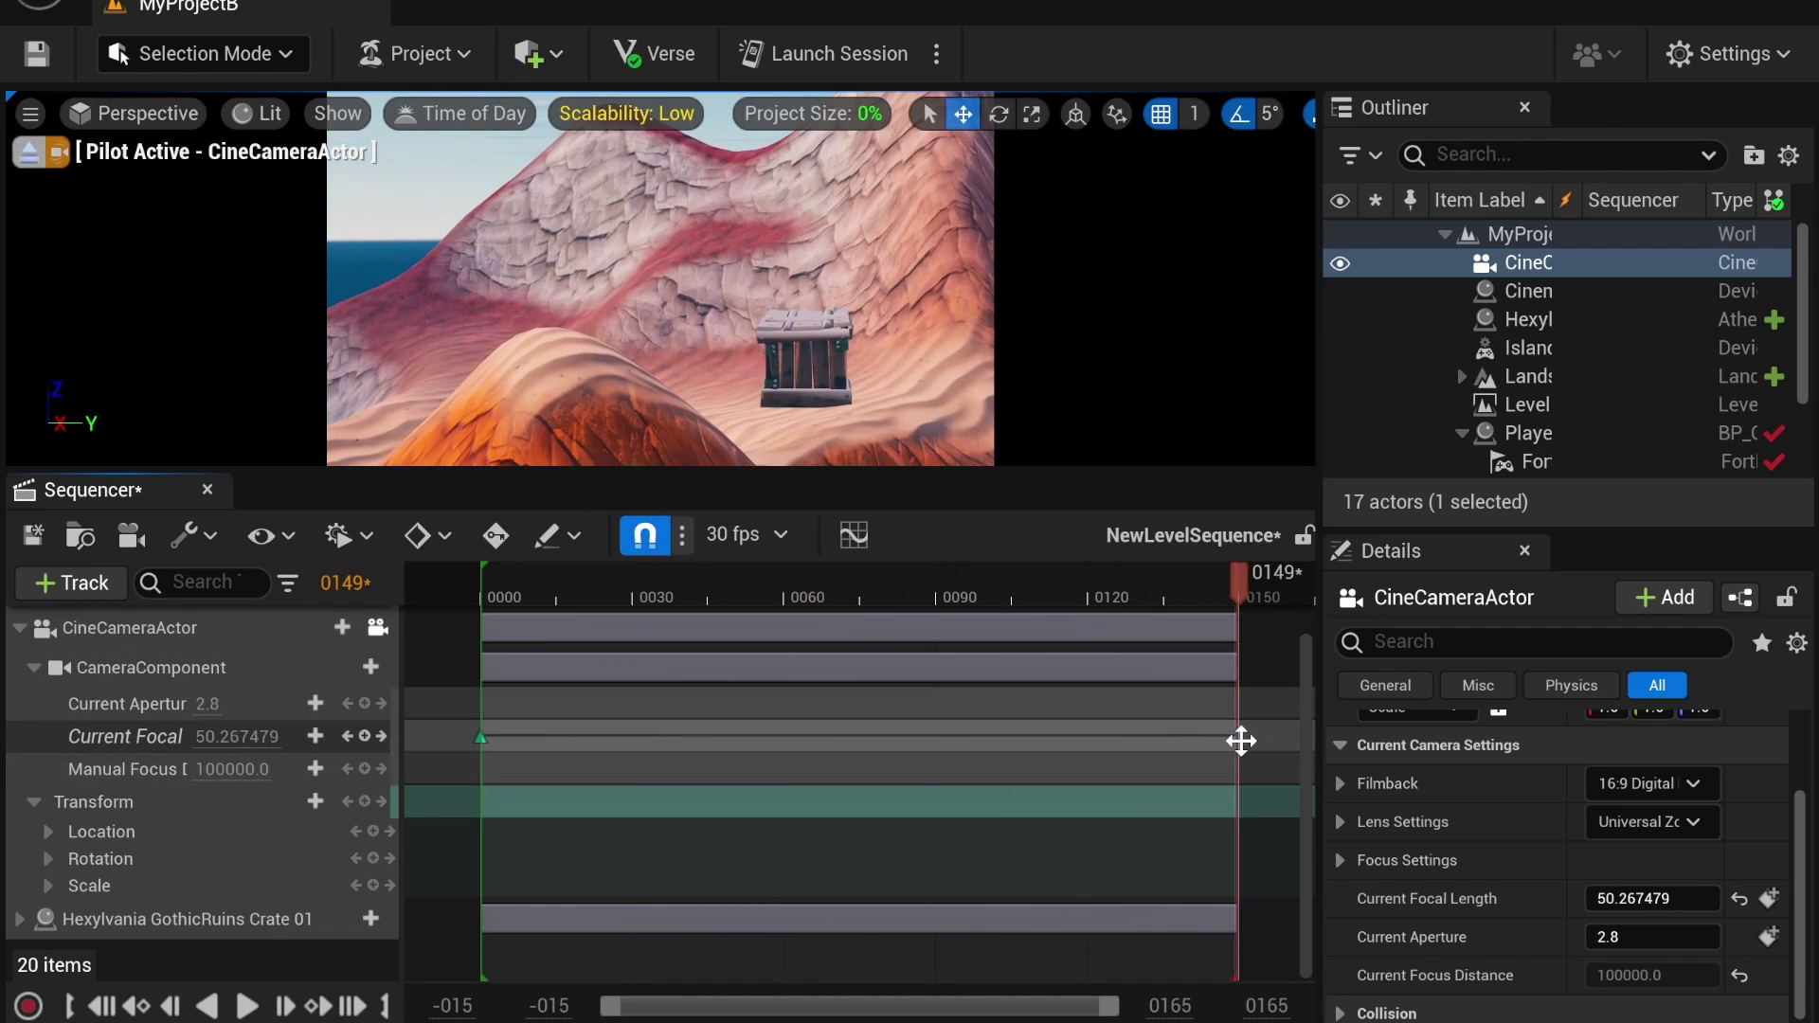
right_click(1239, 737)
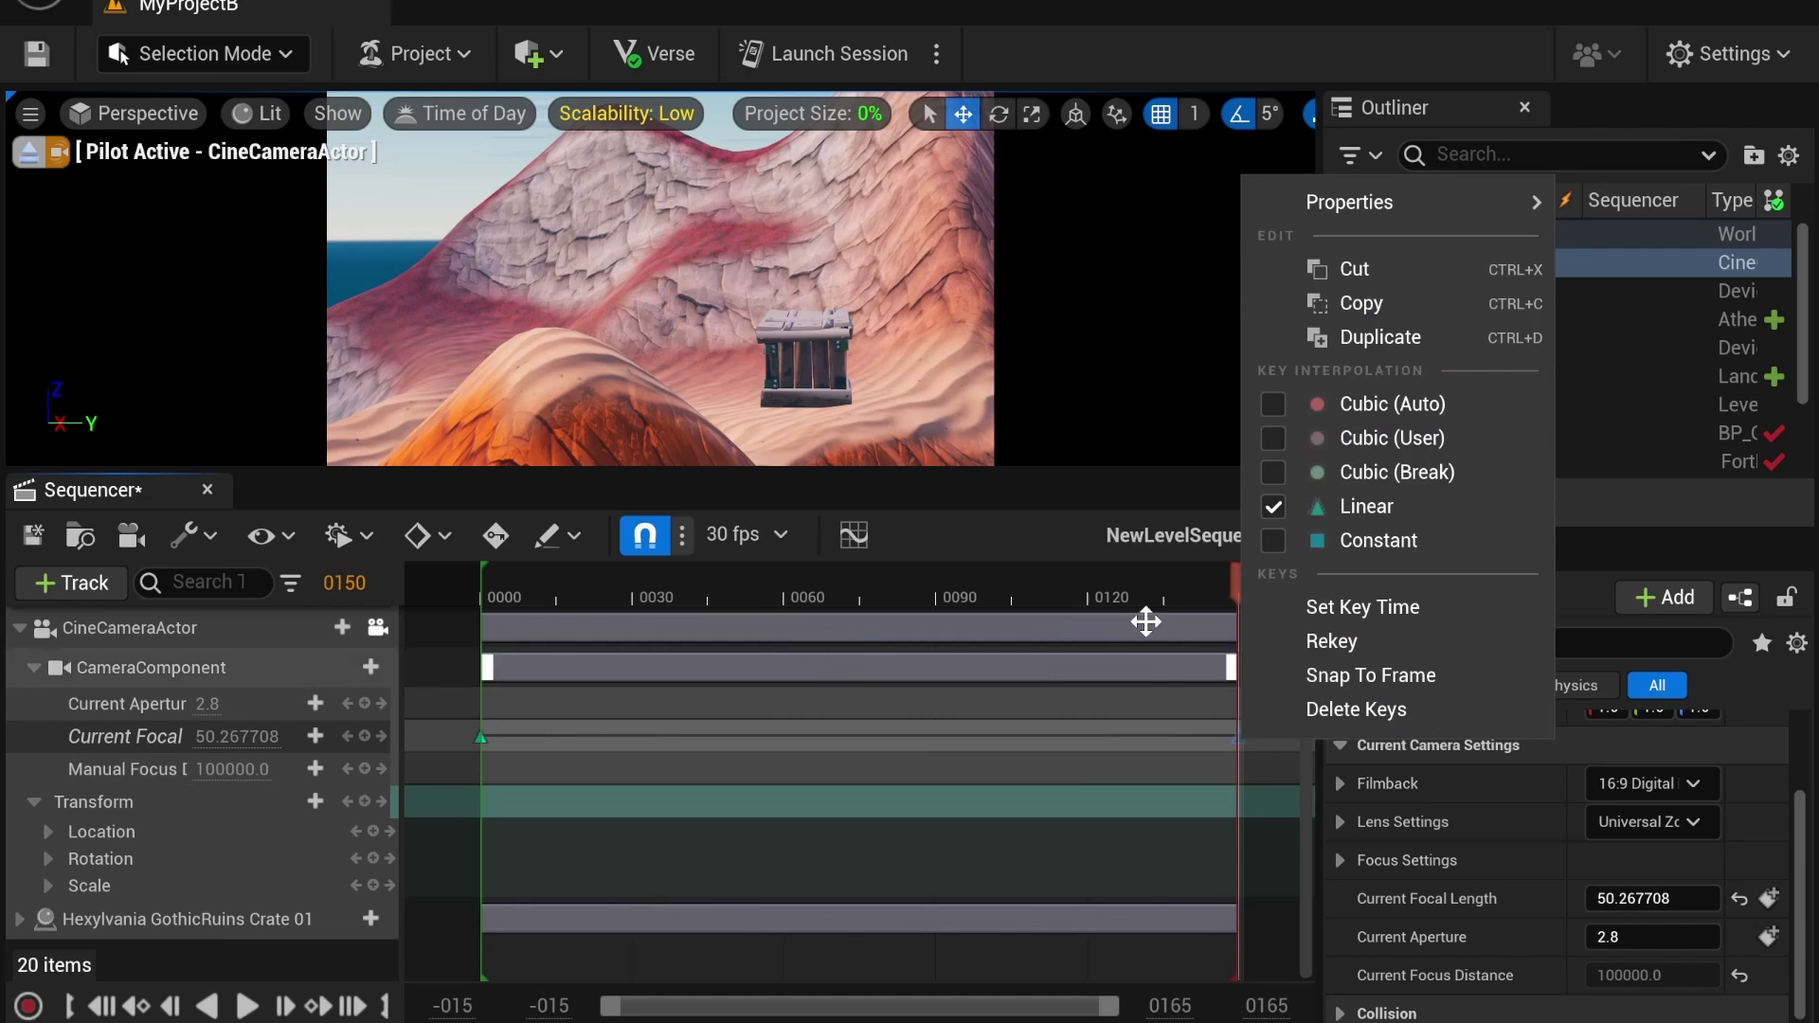
click(1279, 400)
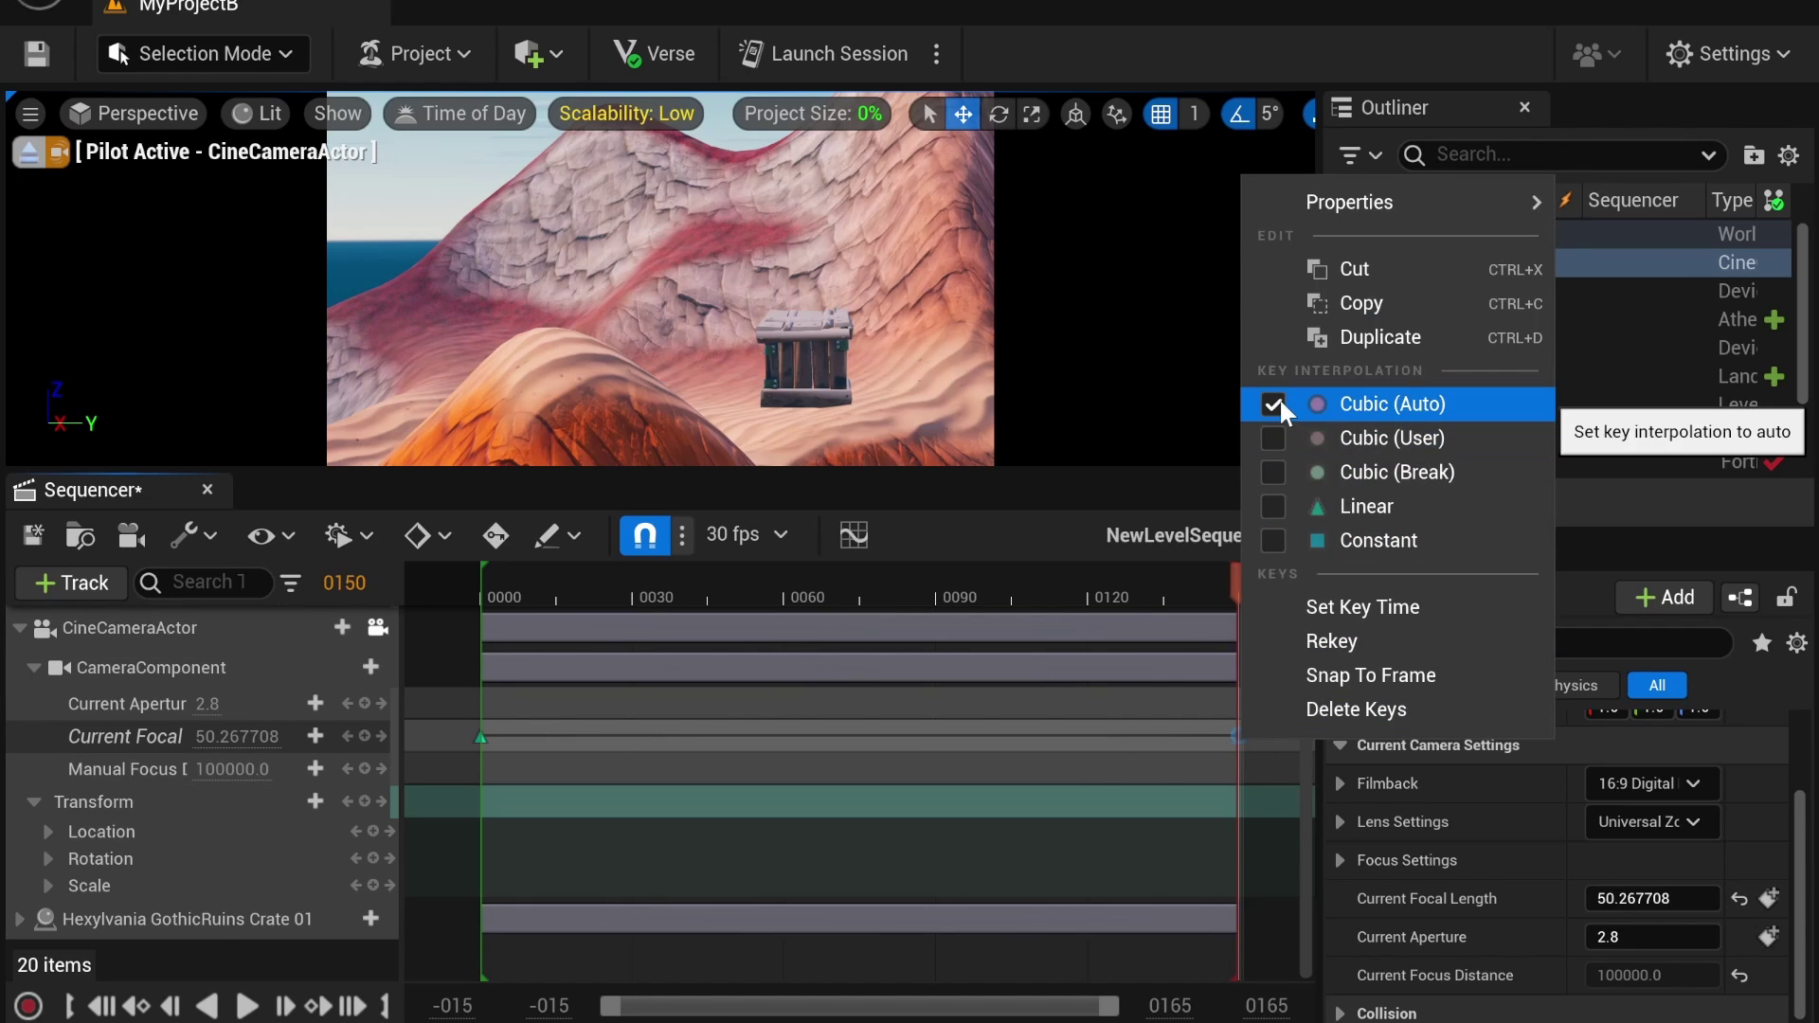
click(477, 735)
right_click(482, 737)
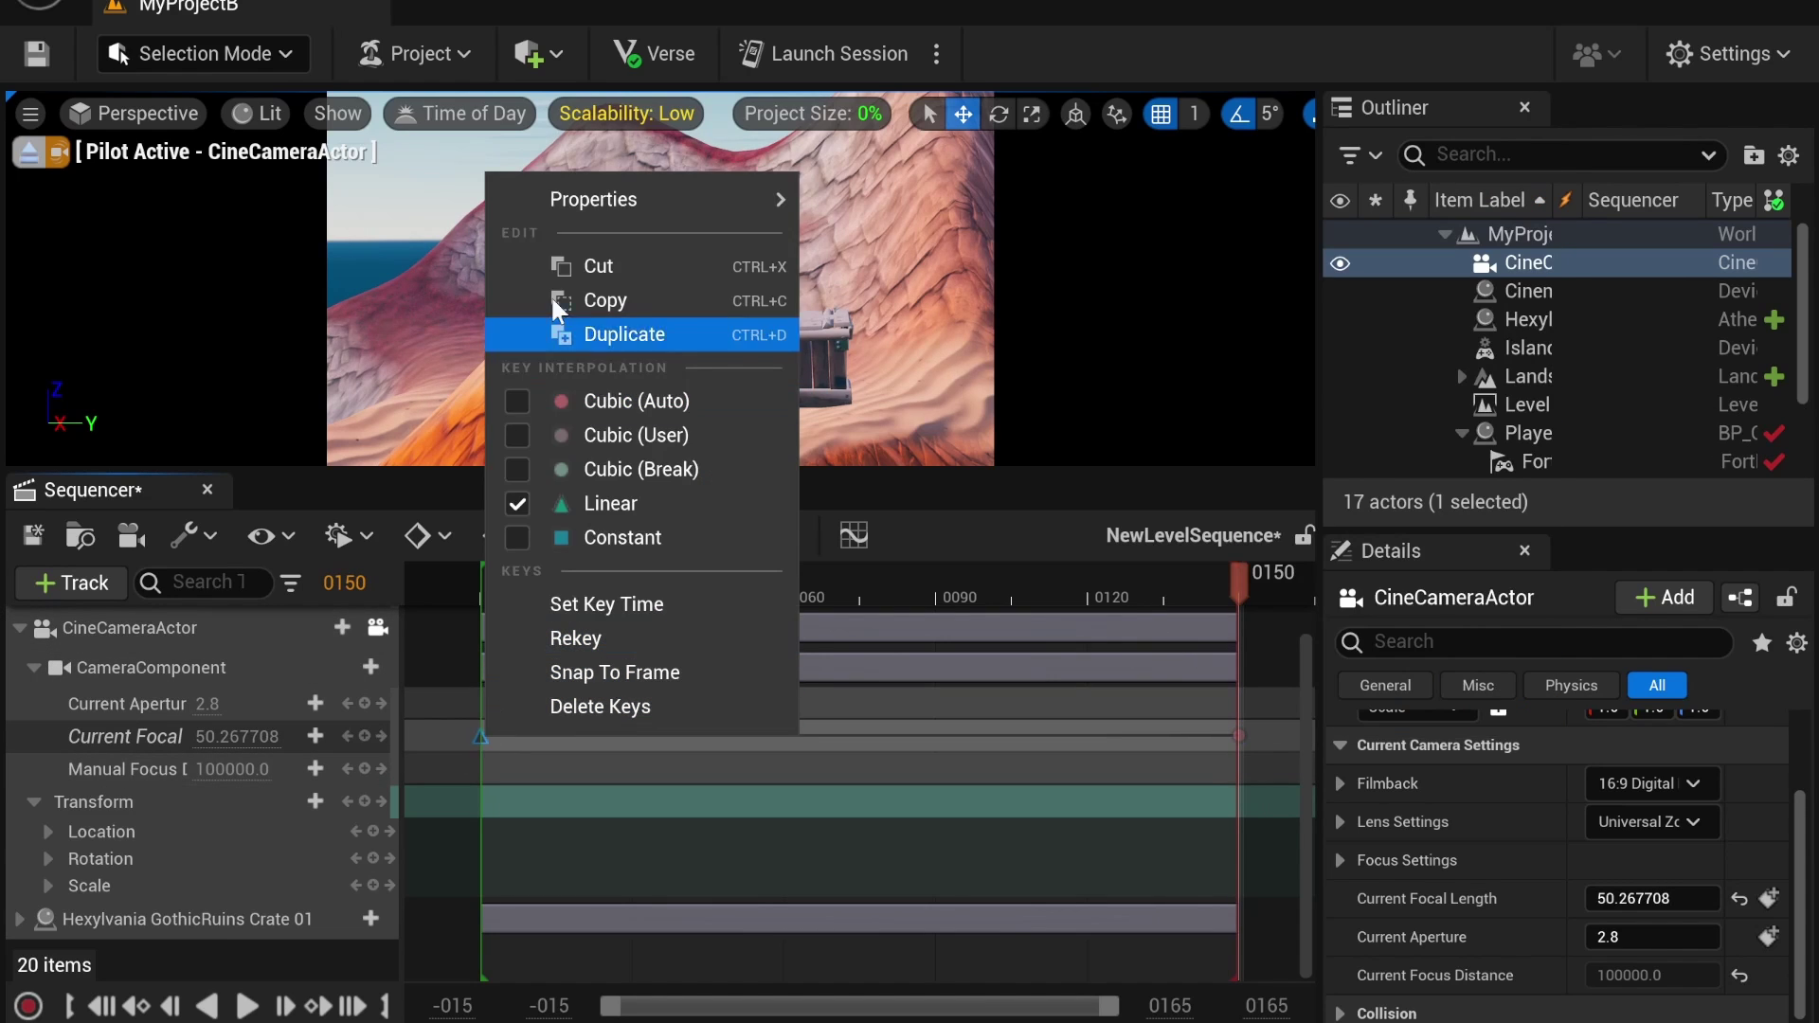
click(606, 399)
click(377, 627)
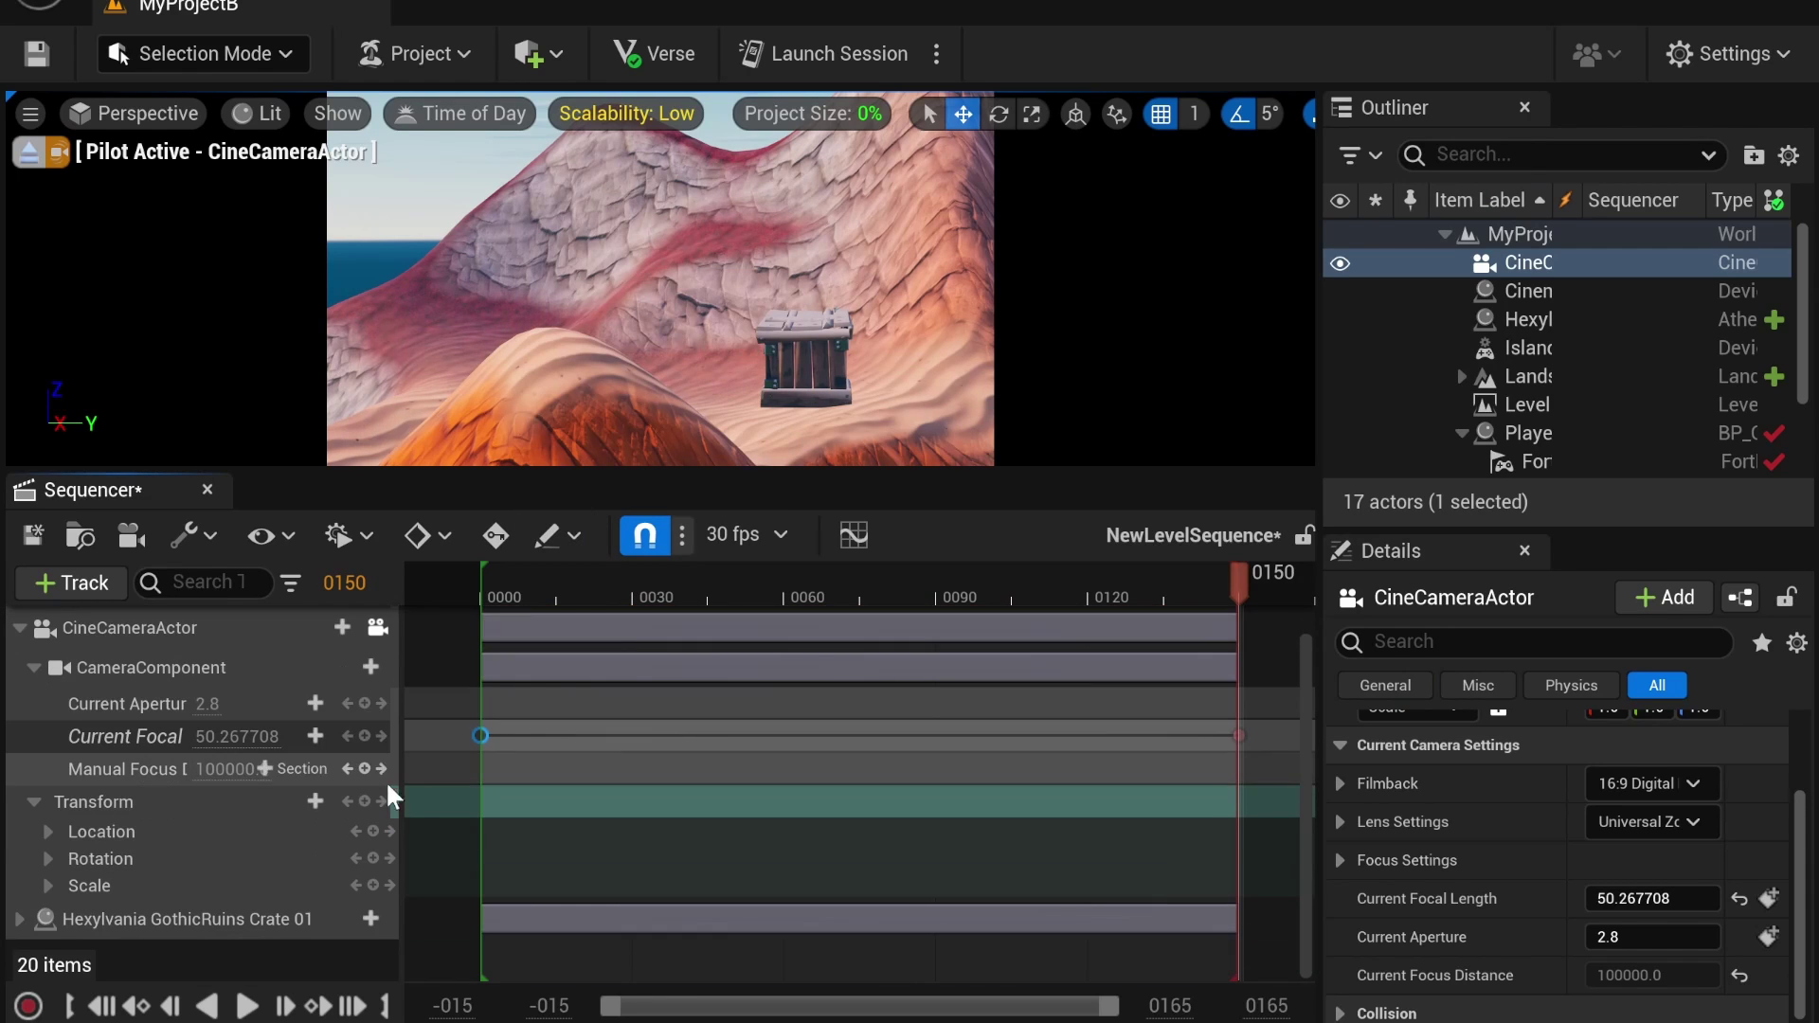
Step: Key the camera's Location X at frame 150 with an end position closer to the crate
click(483, 586)
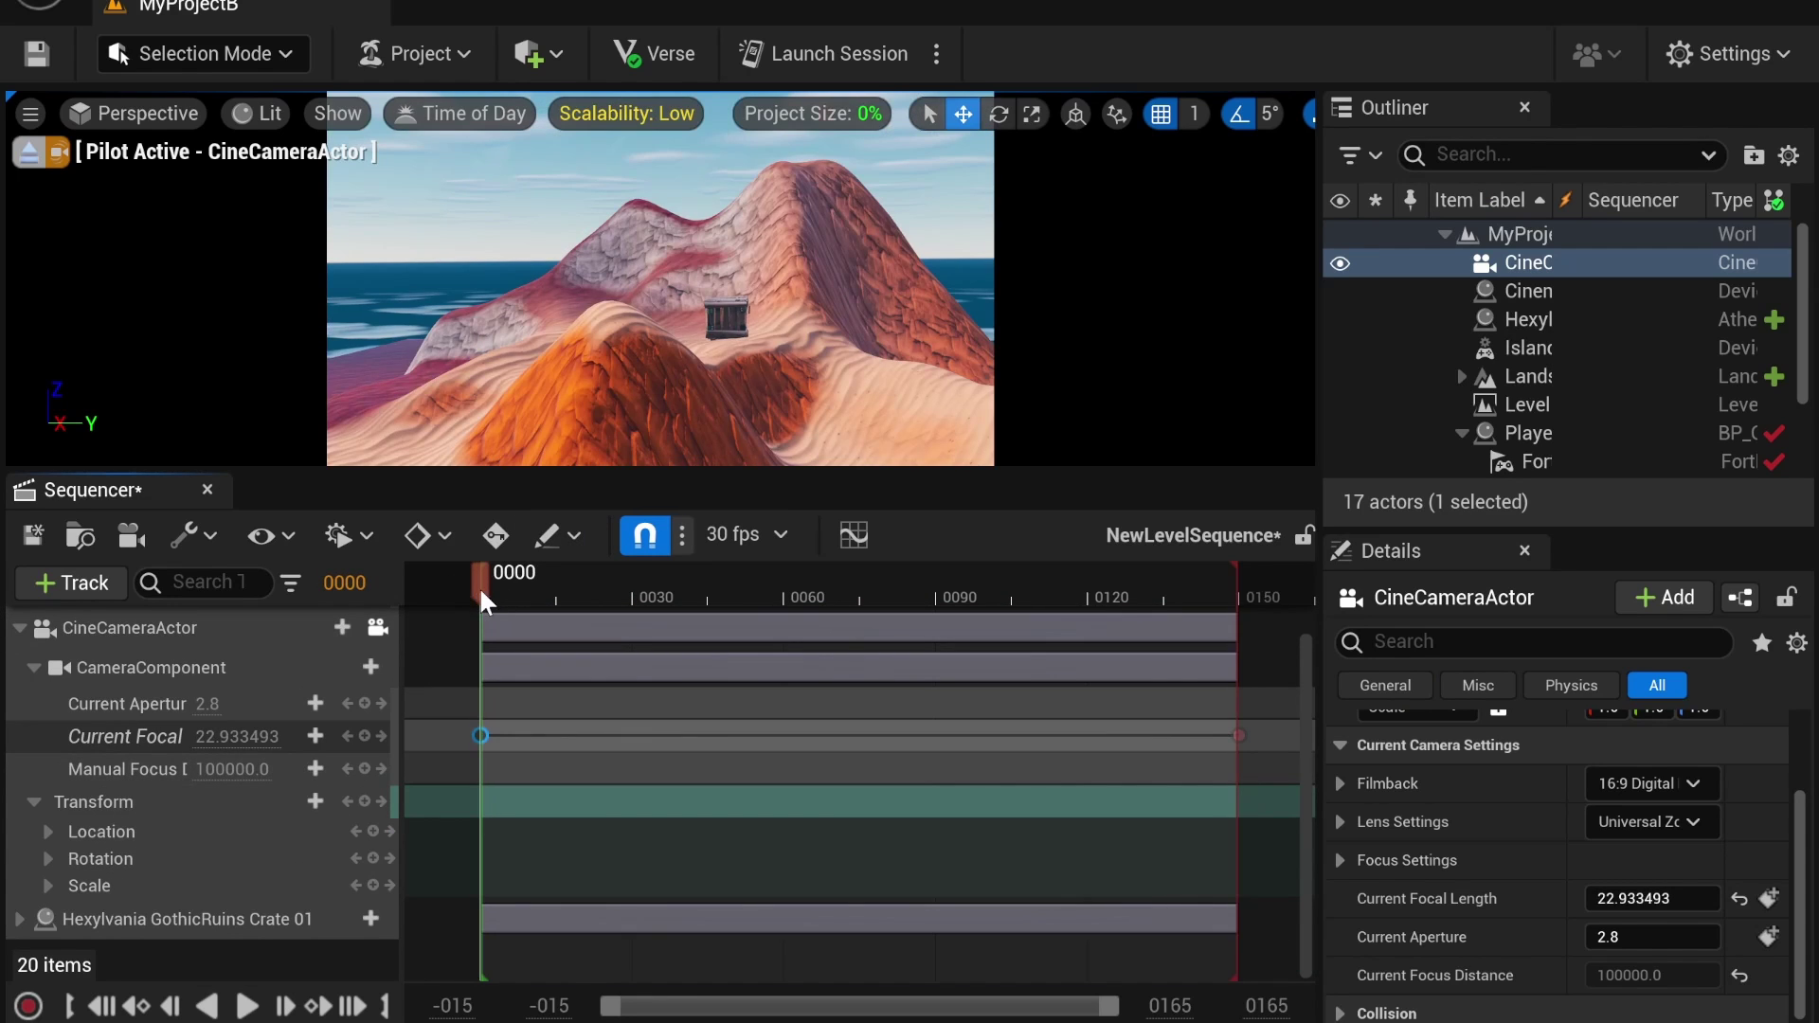
click(45, 830)
scroll(114, 822, down, 2)
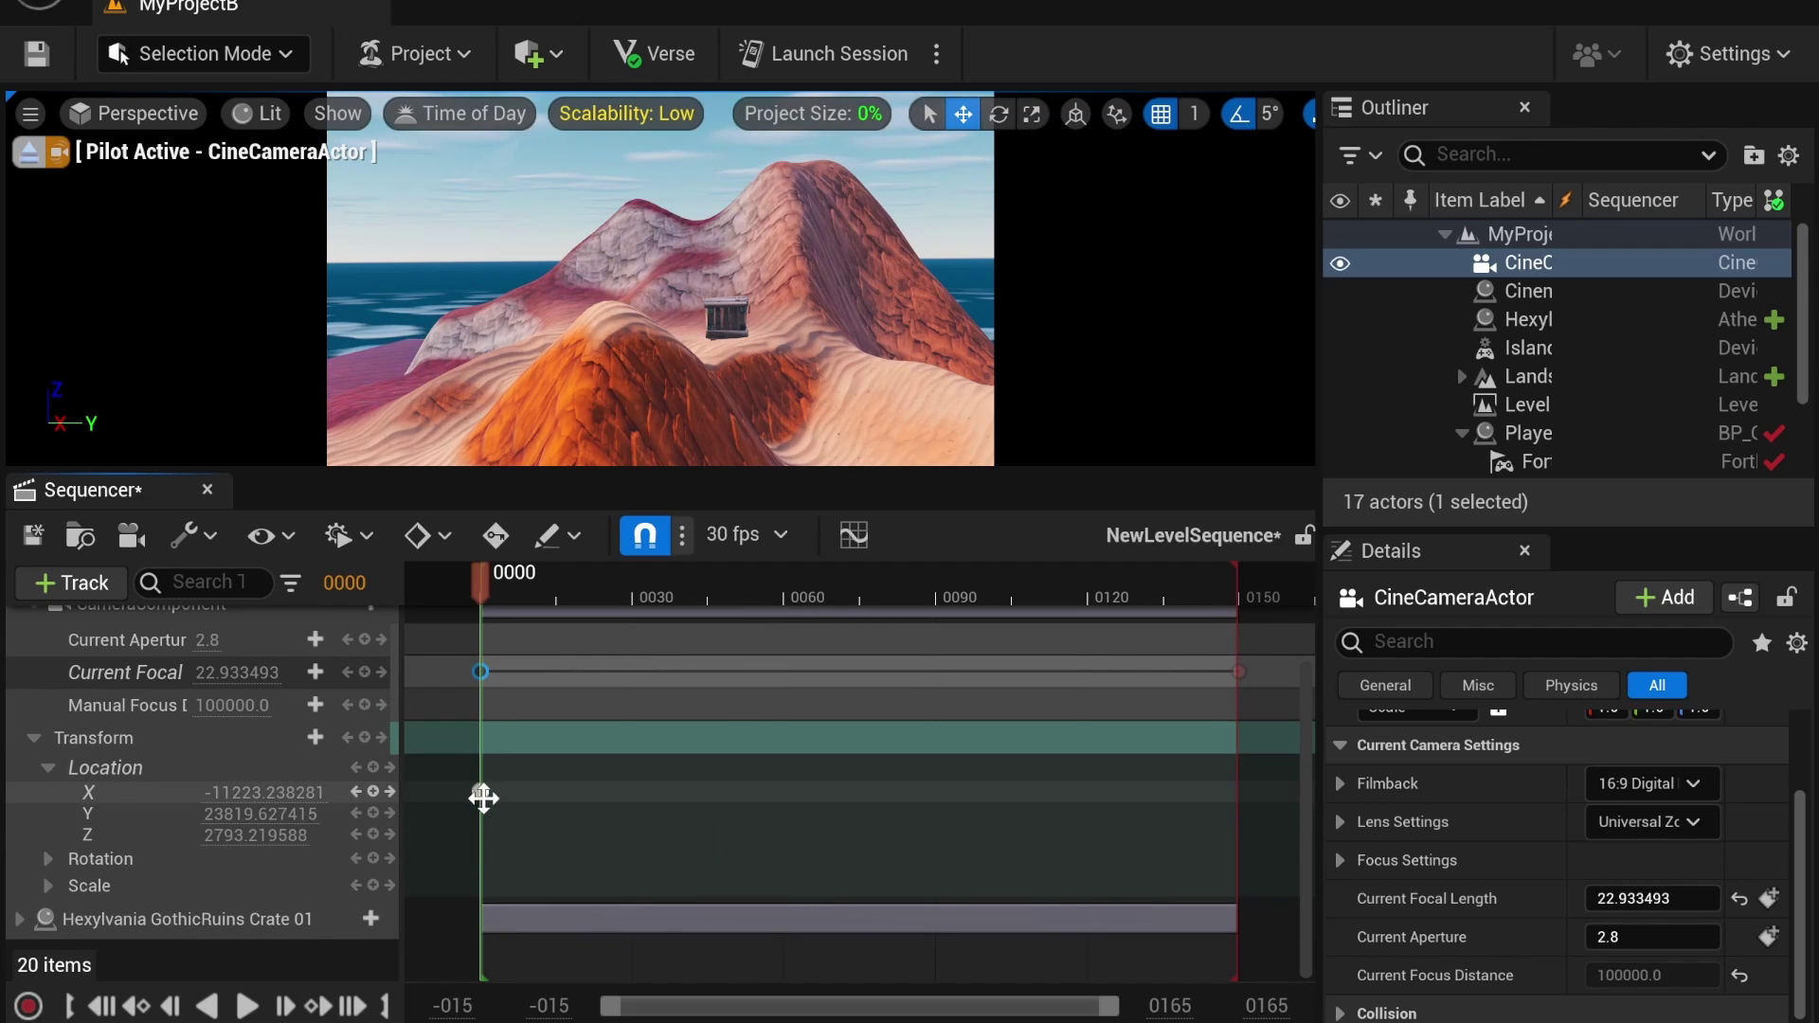
click(1237, 594)
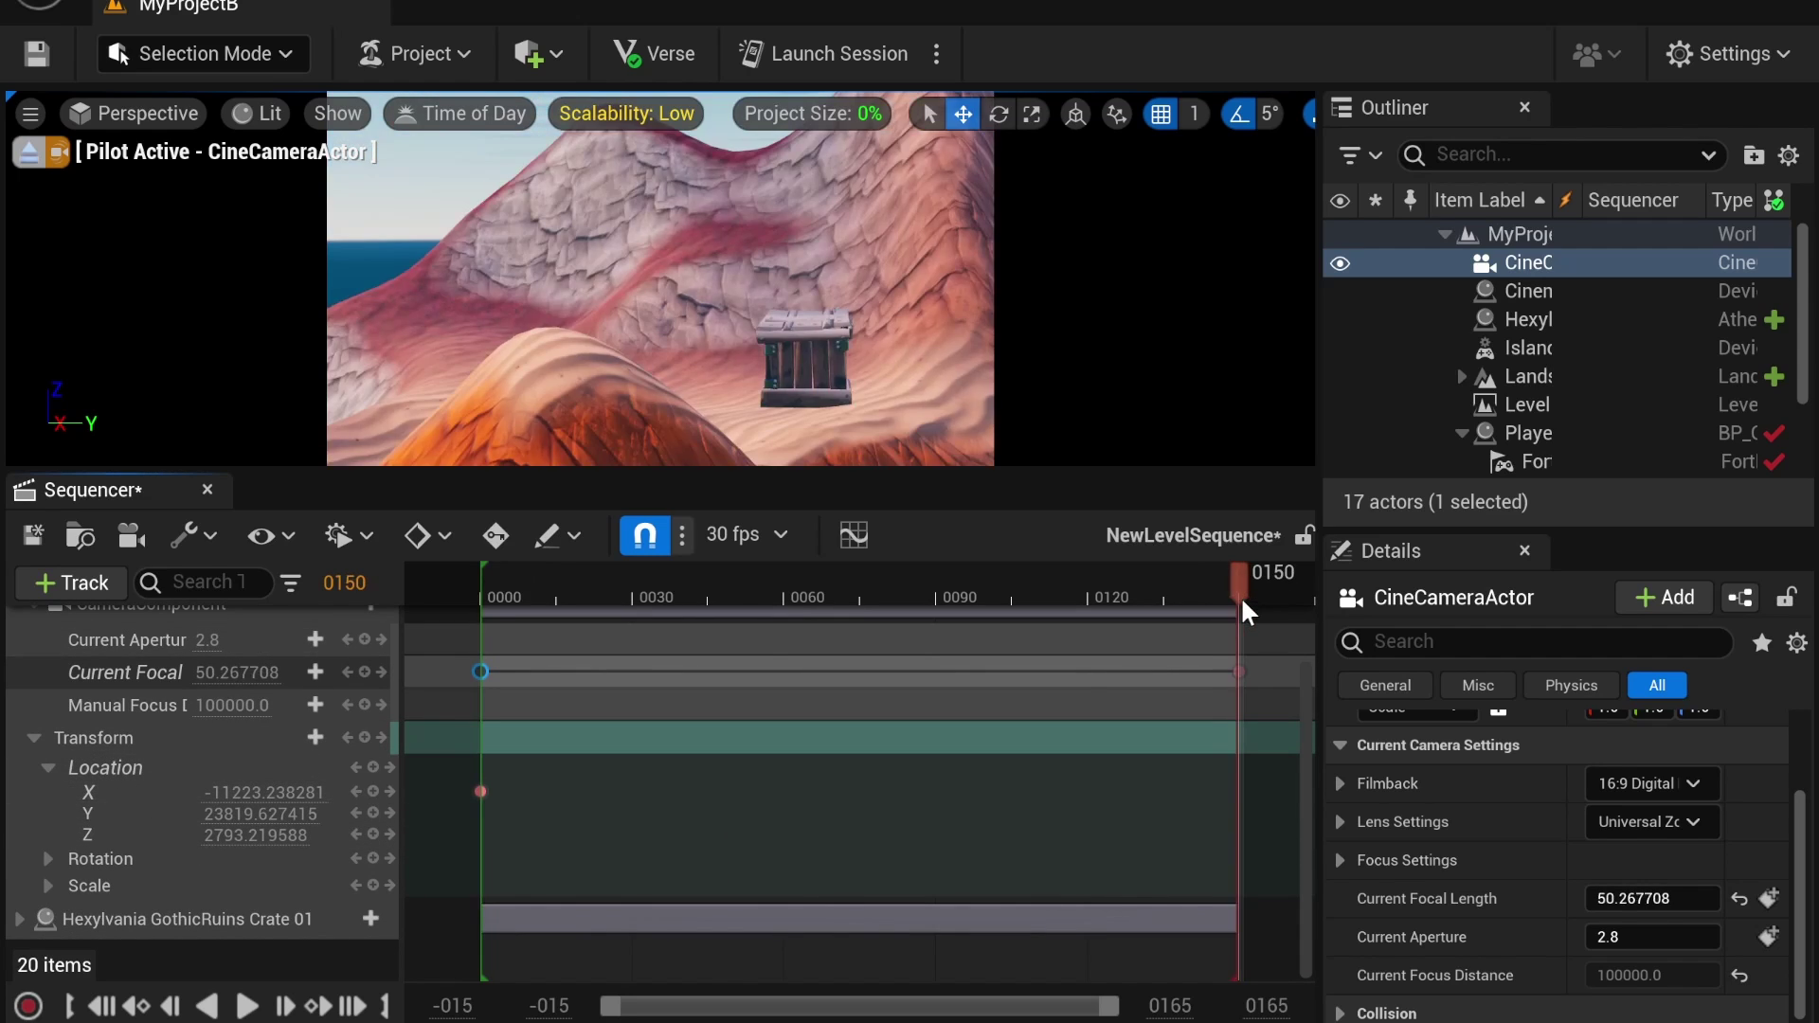
click(372, 791)
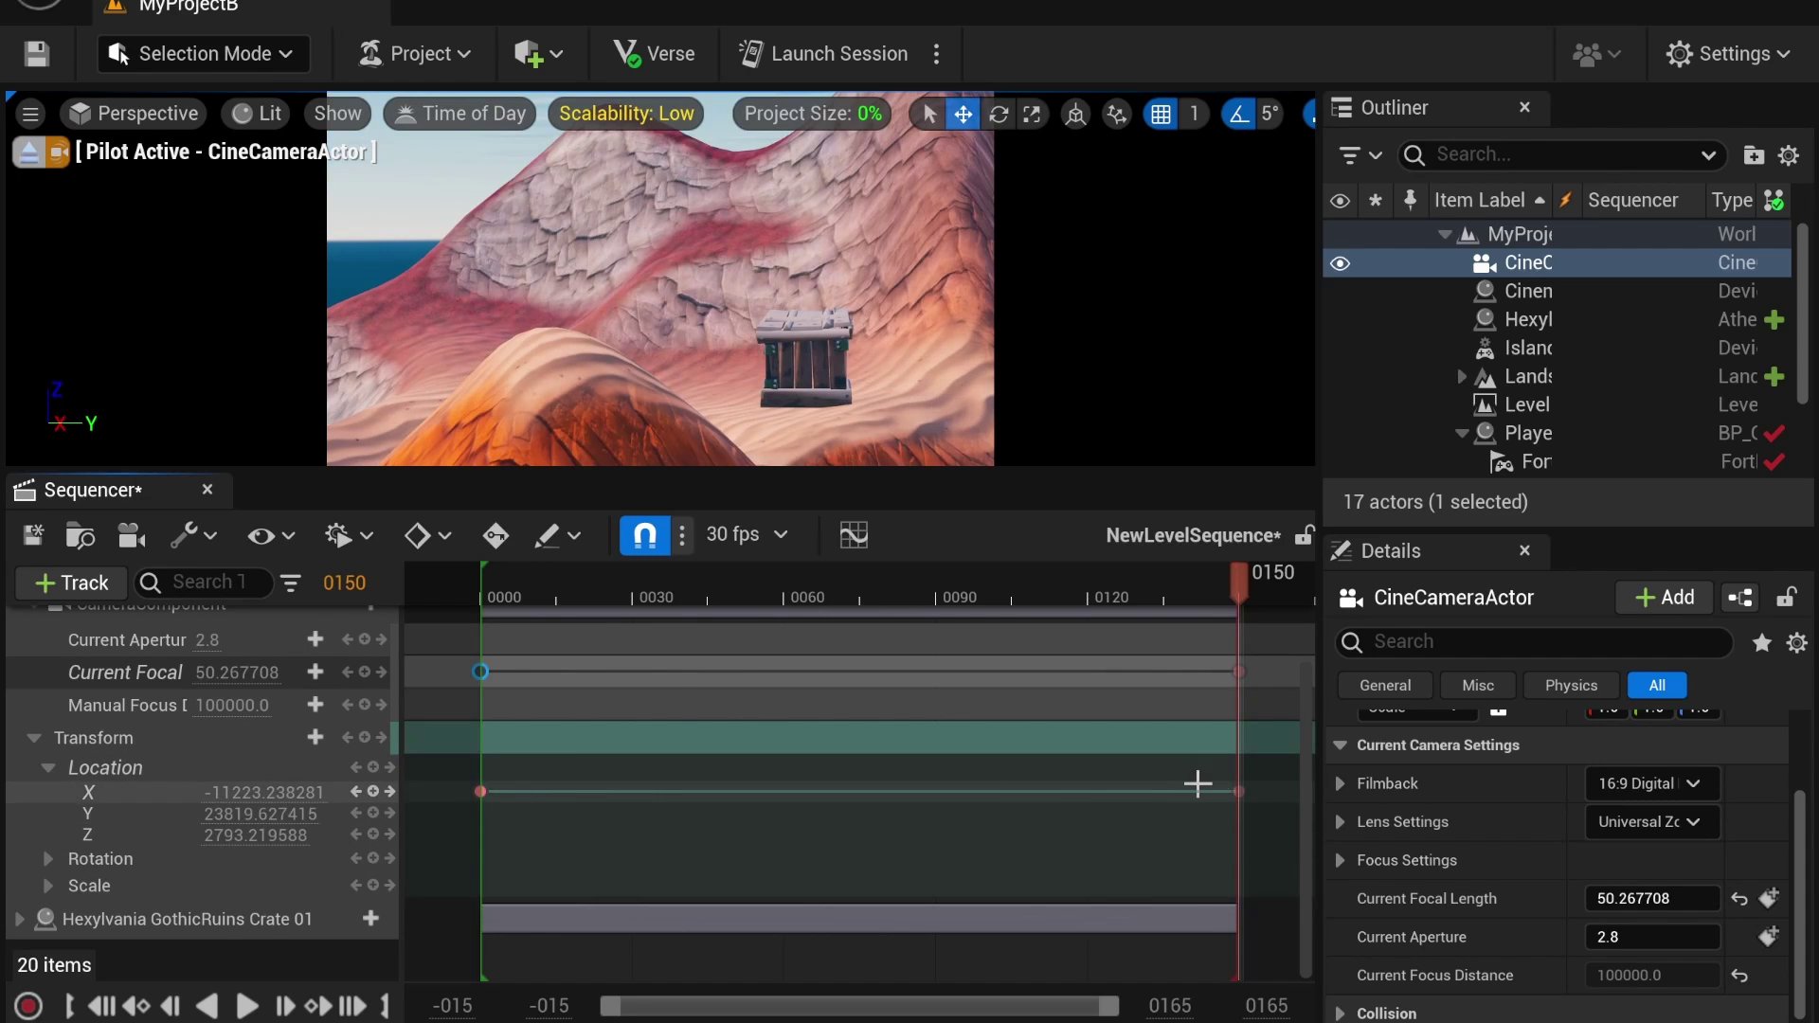
click(1239, 791)
drag(257, 791, 326, 791)
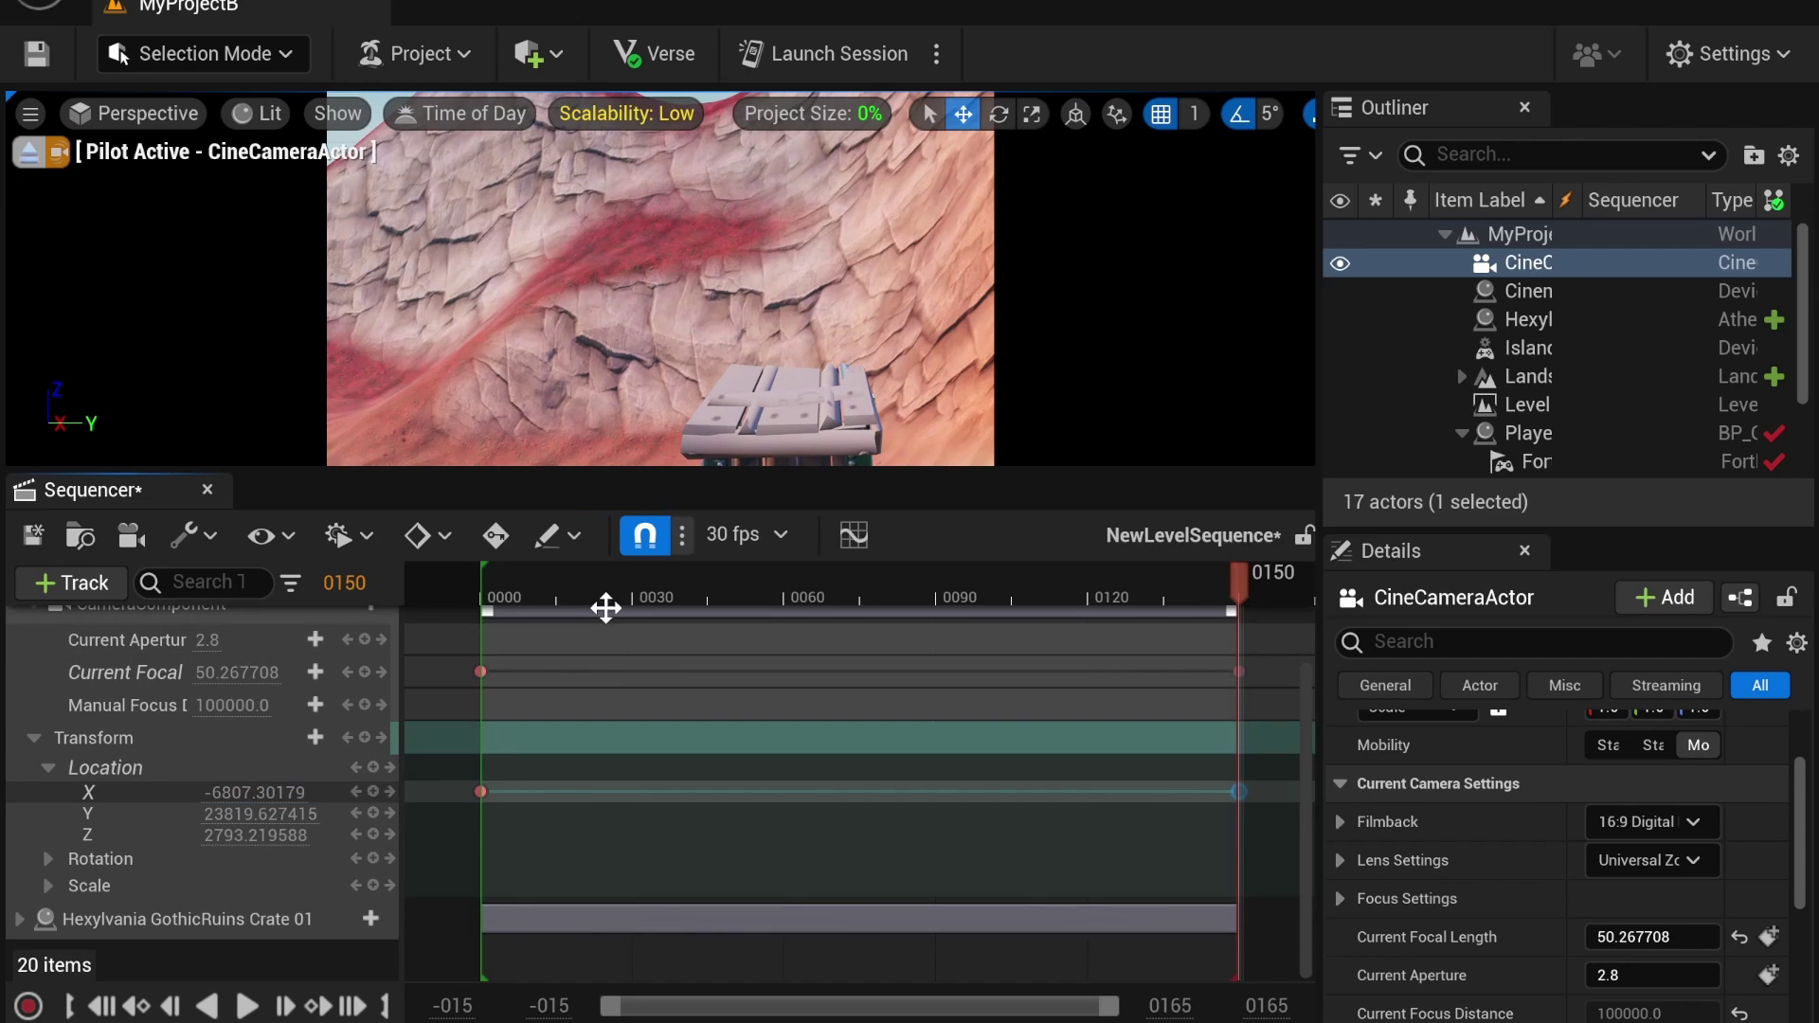
drag(500, 595, 481, 594)
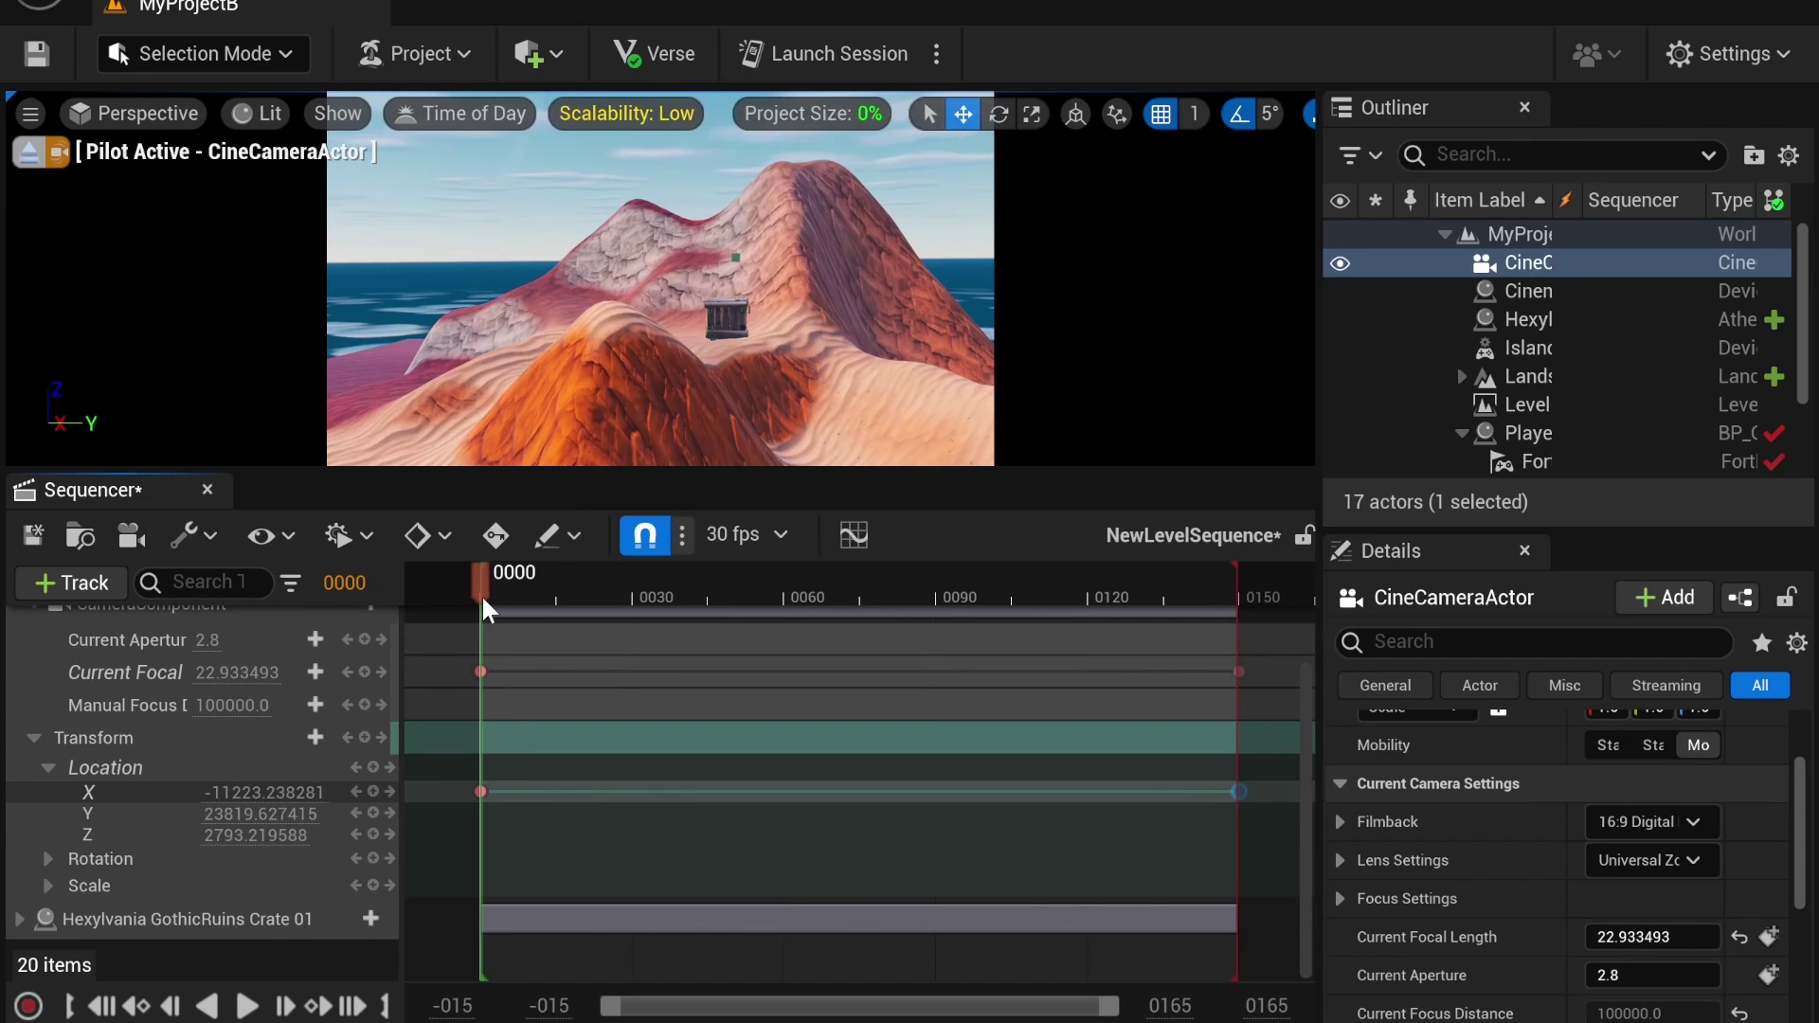
Step: Key Location Y at frames 0 and 150 with a shifted end value, then preview the slide
click(372, 813)
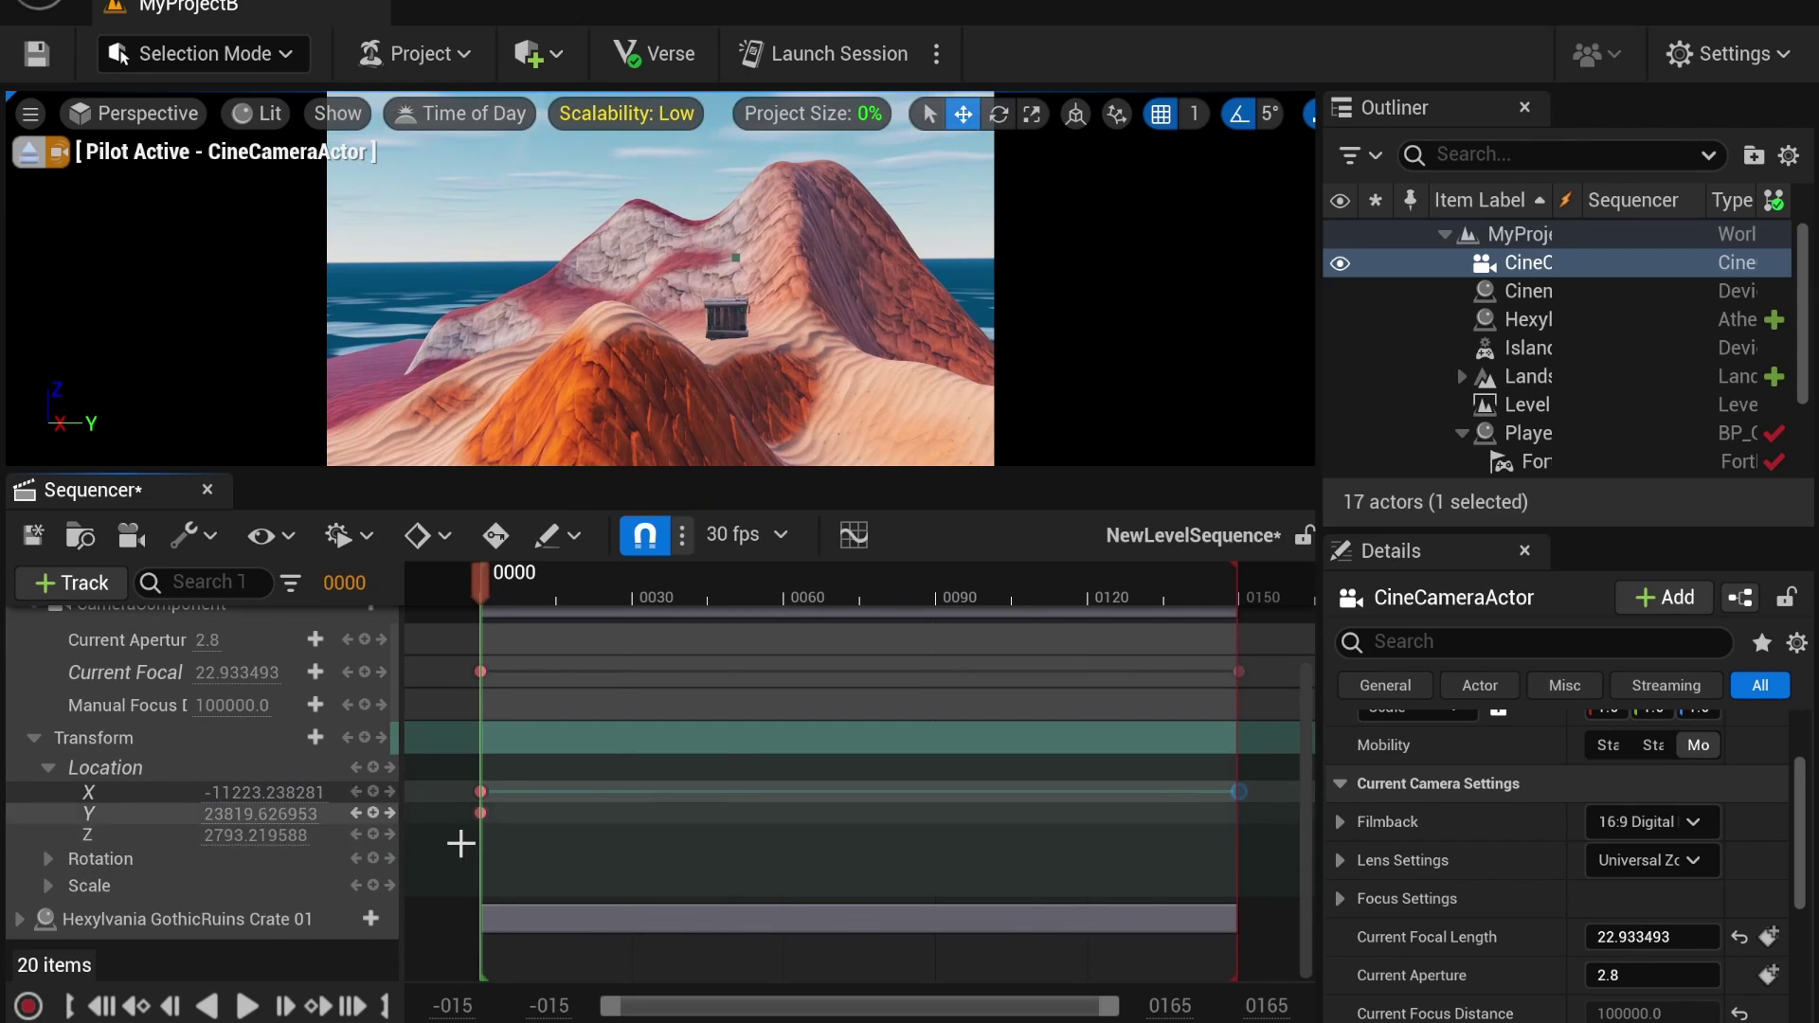
drag(542, 593, 1238, 701)
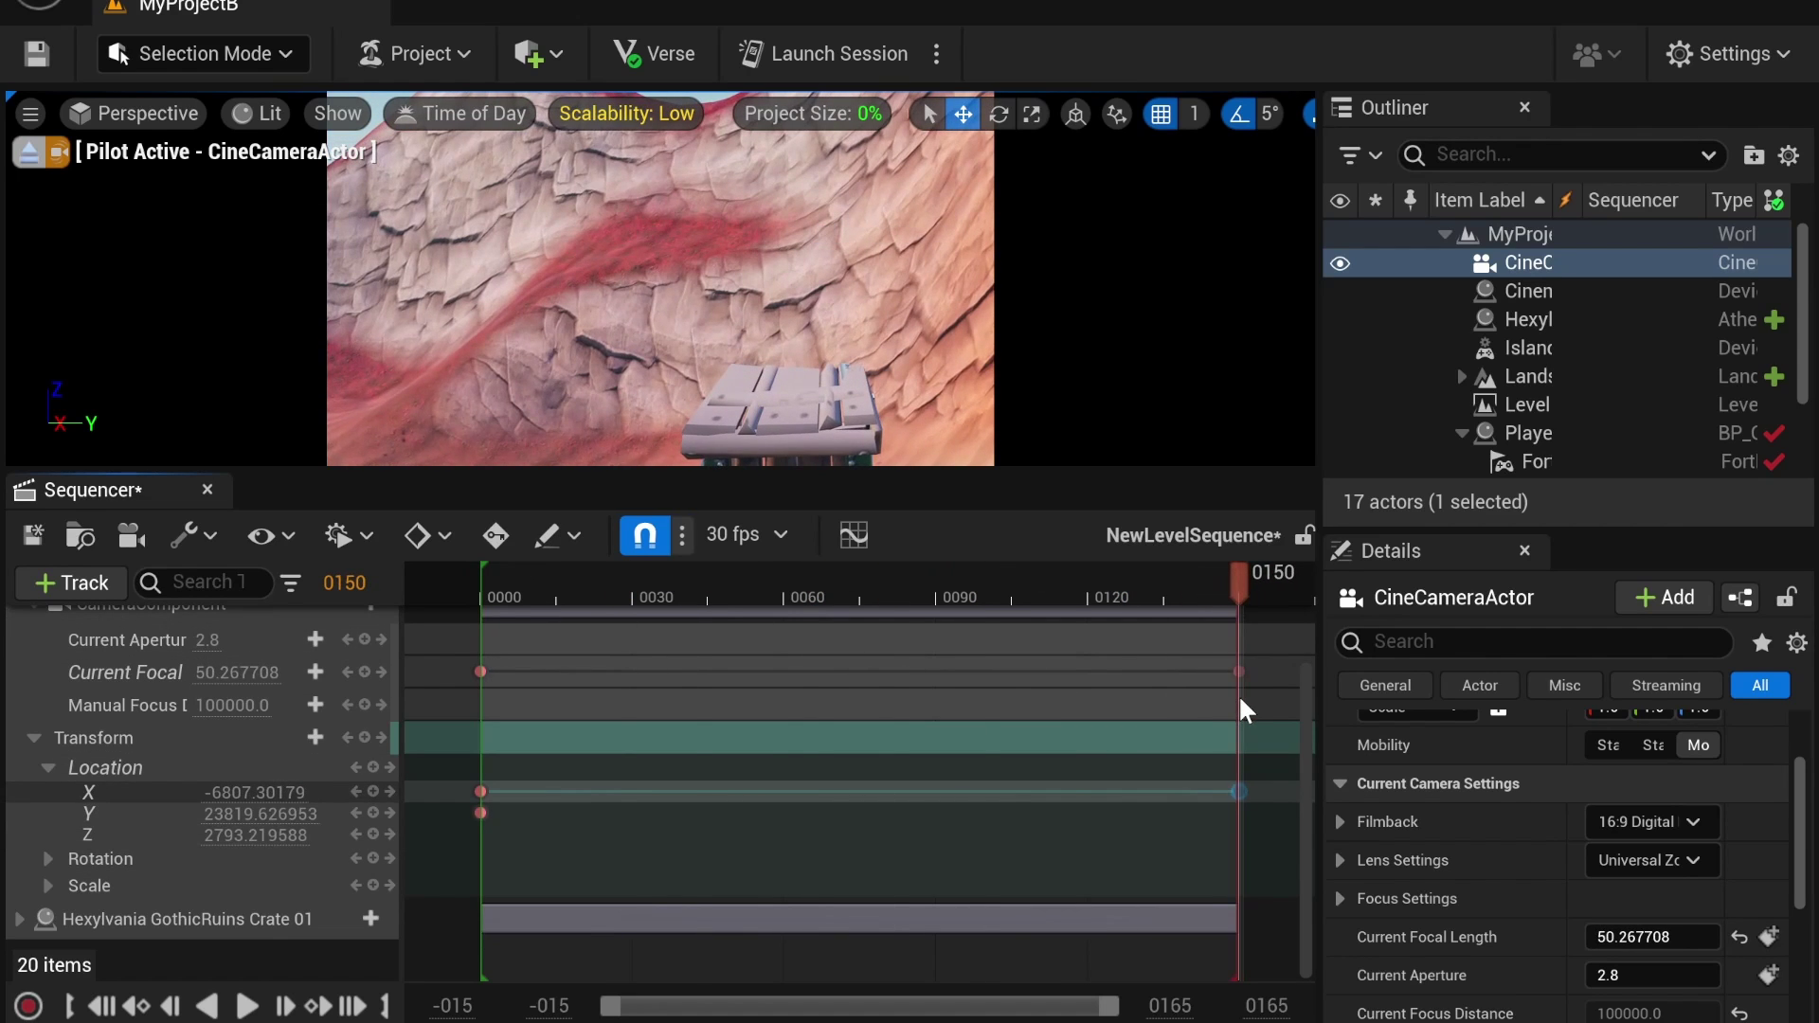
click(372, 812)
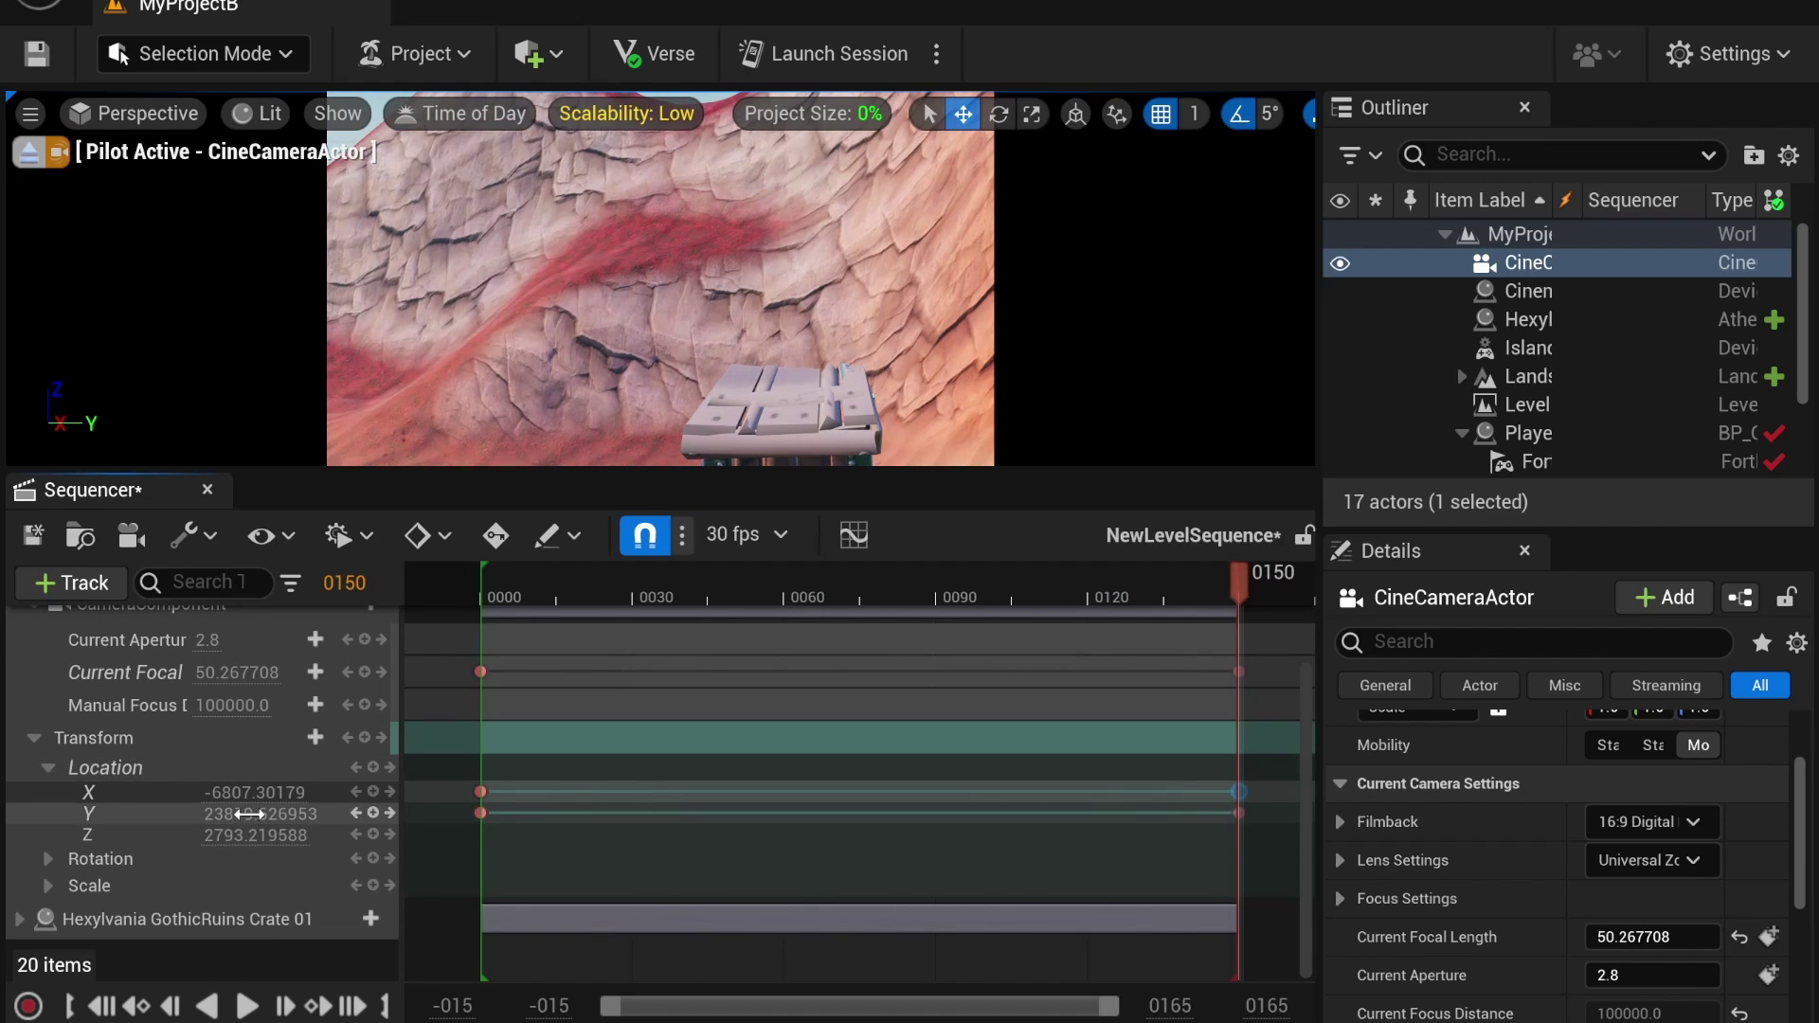
drag(249, 814, 346, 813)
click(503, 597)
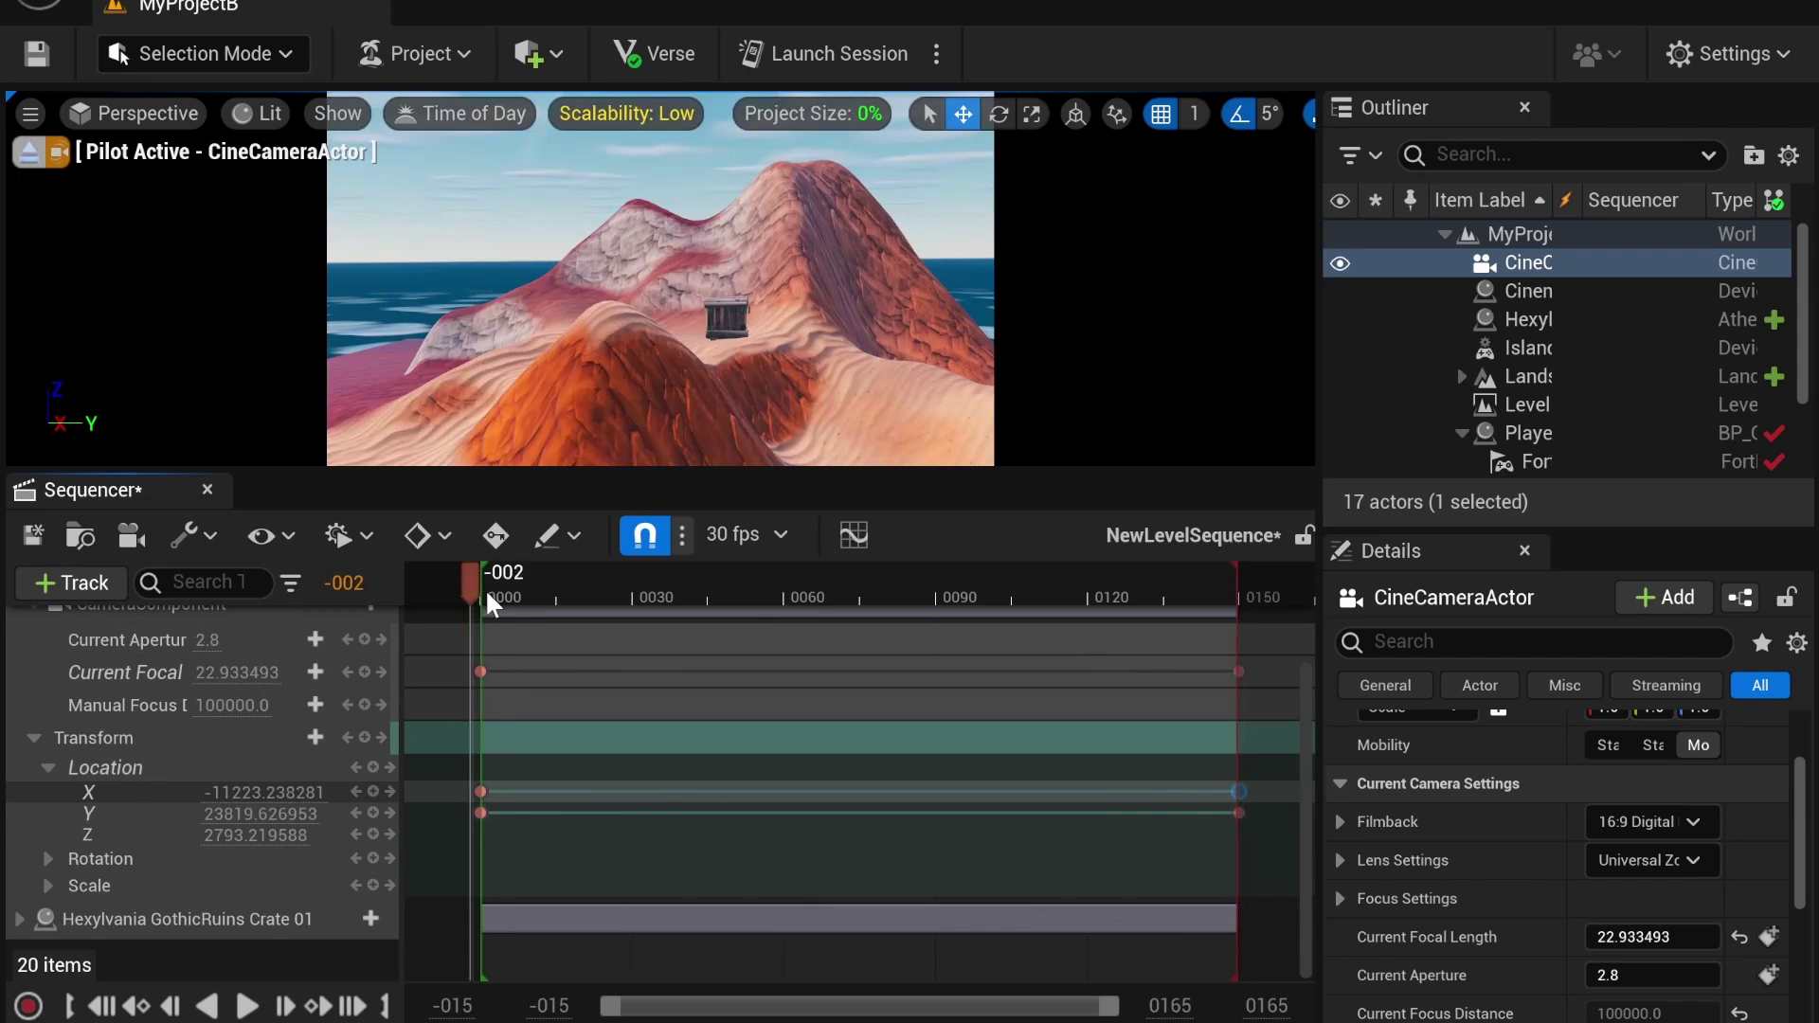
drag(503, 596, 481, 679)
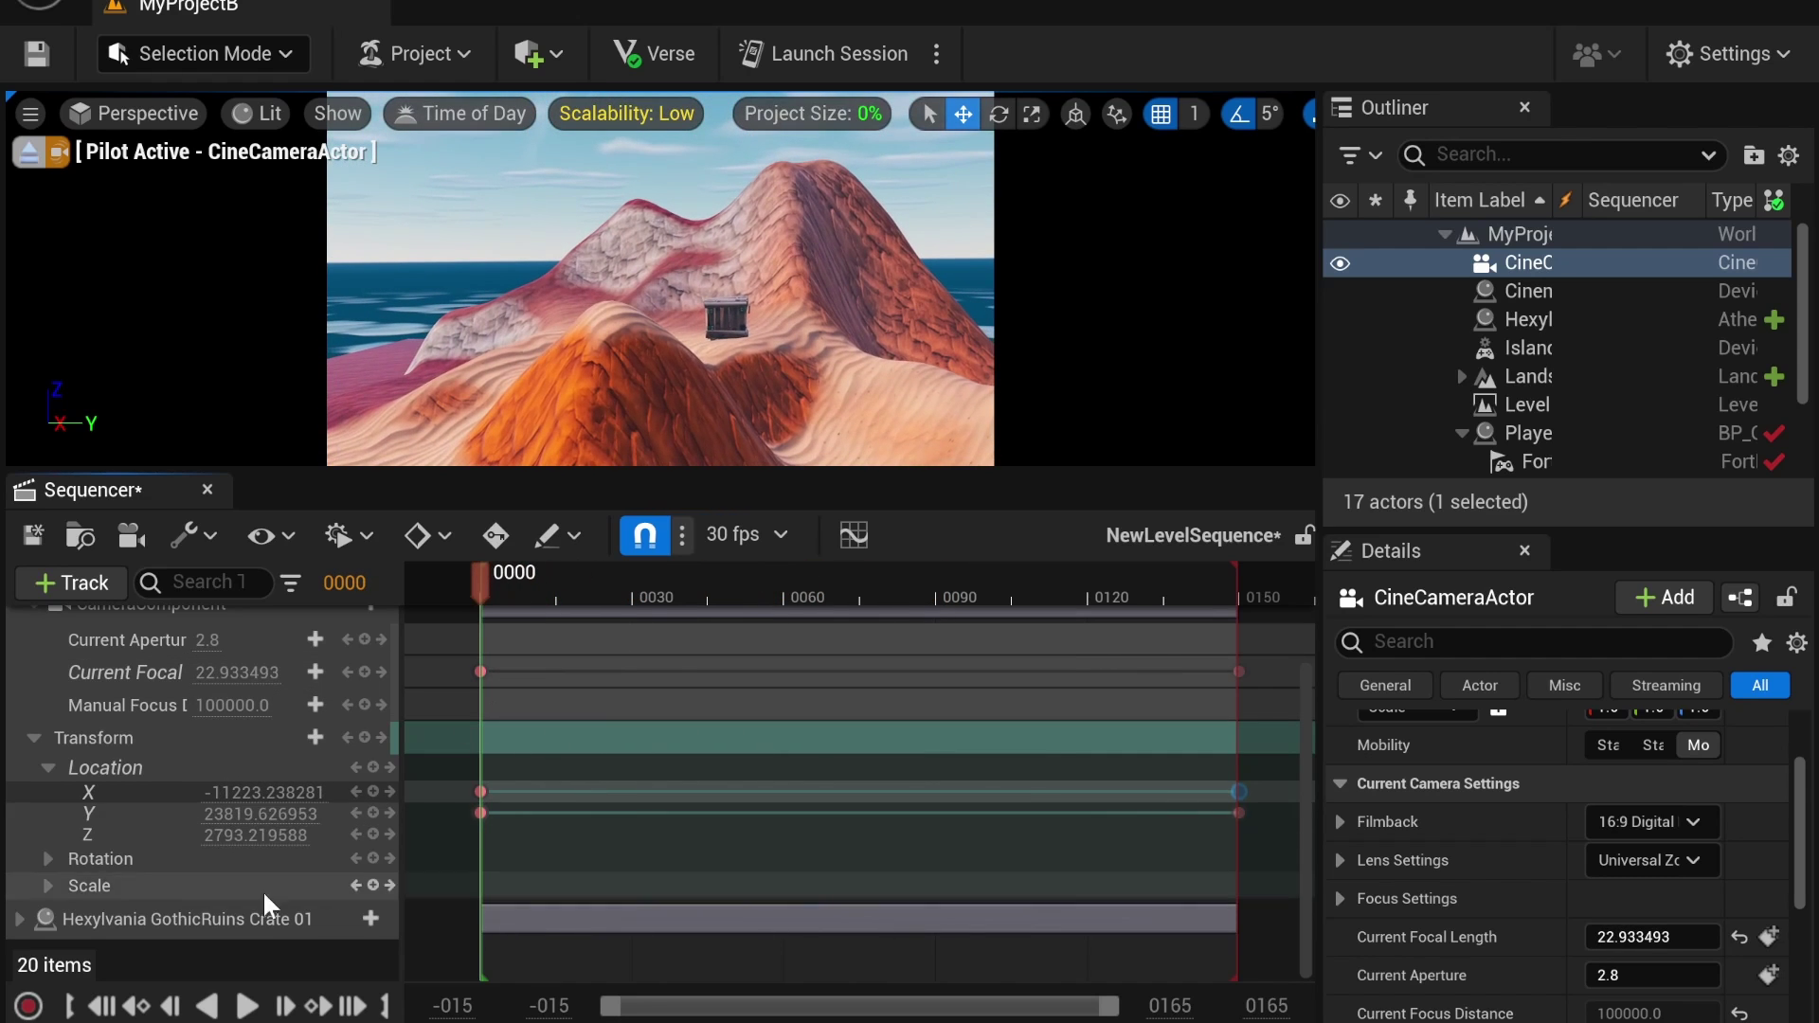
Step: Key the camera's Rotation Yaw from -7.18121 at frame 0 to -35.971506 at frame 150
click(45, 769)
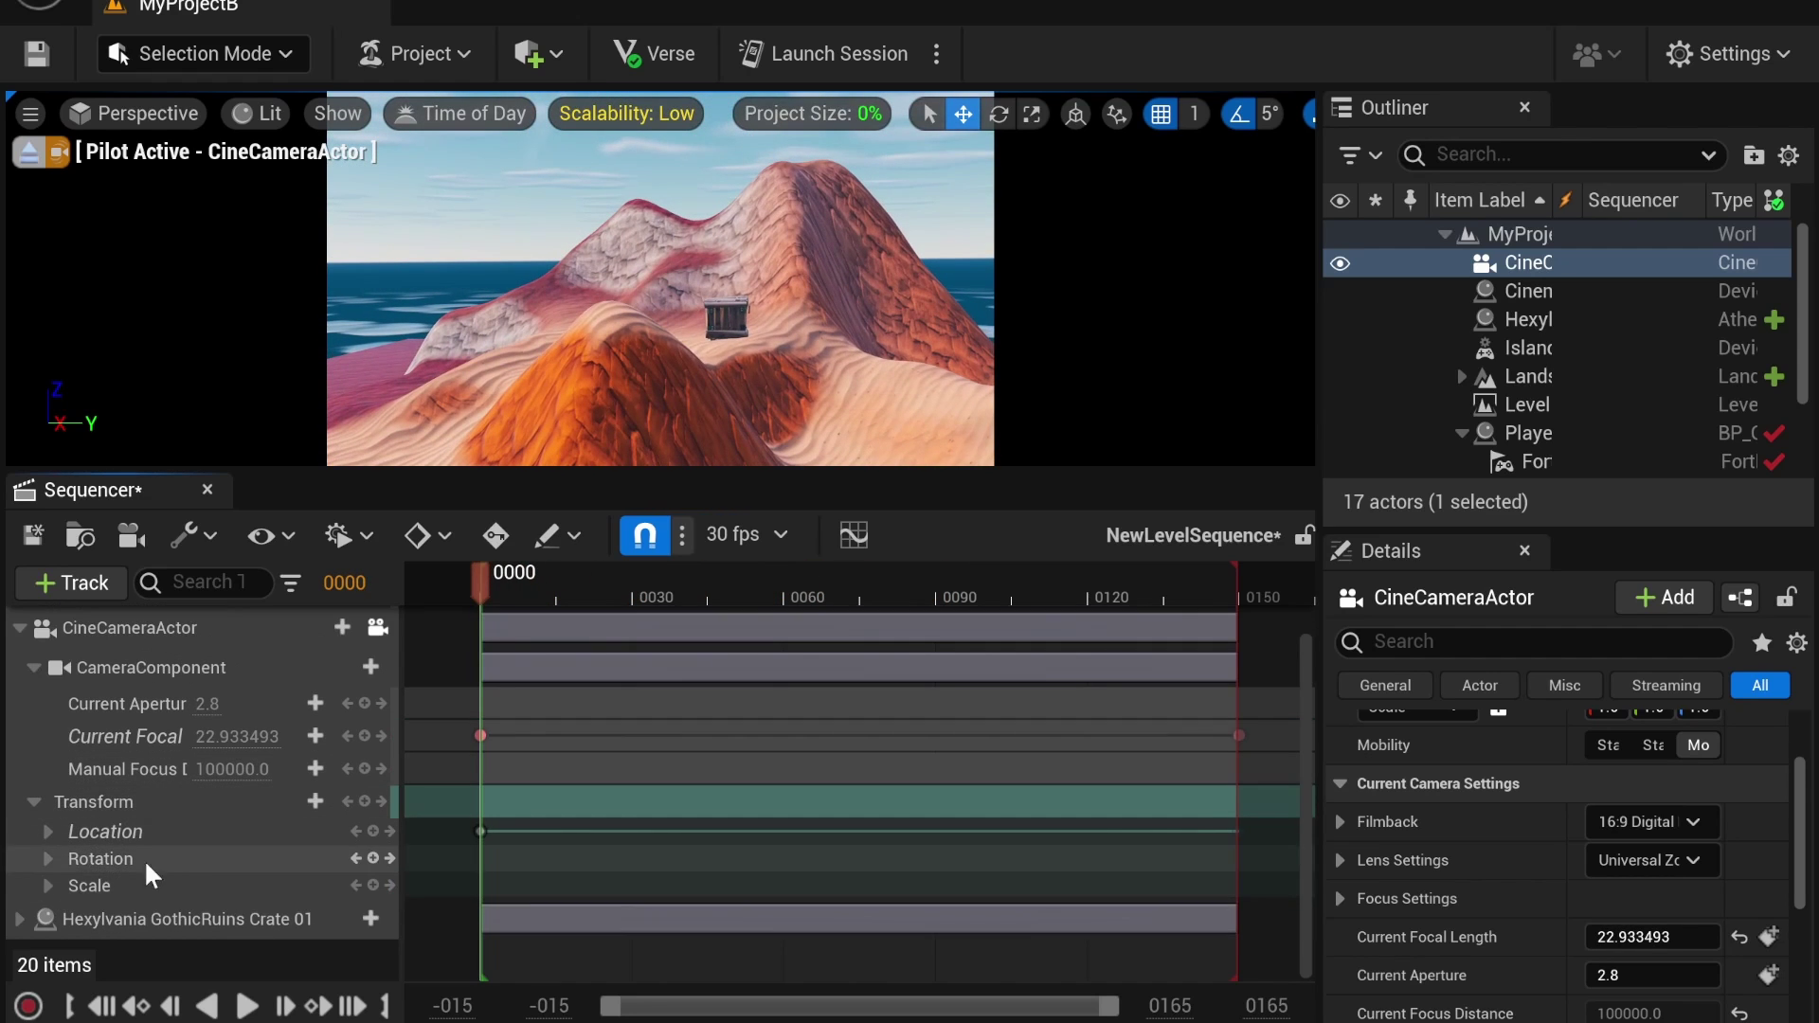
click(48, 858)
scroll(397, 824, down, 1)
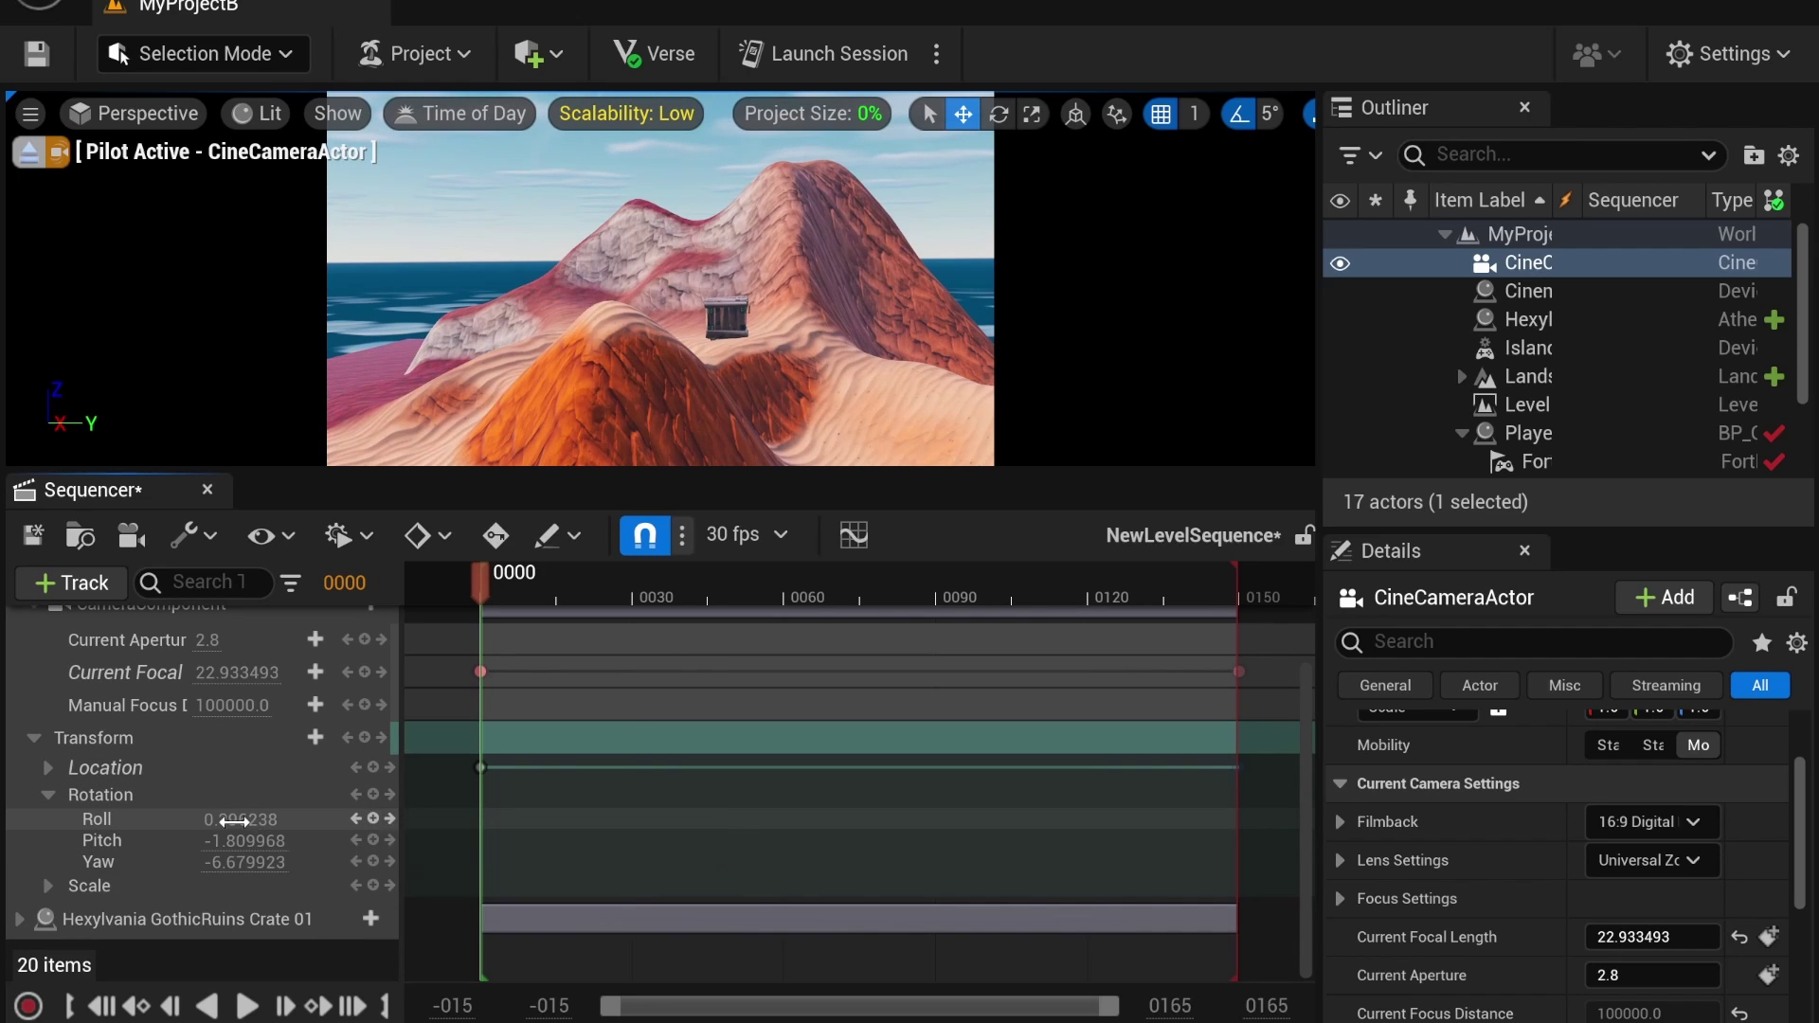
drag(240, 819, 232, 861)
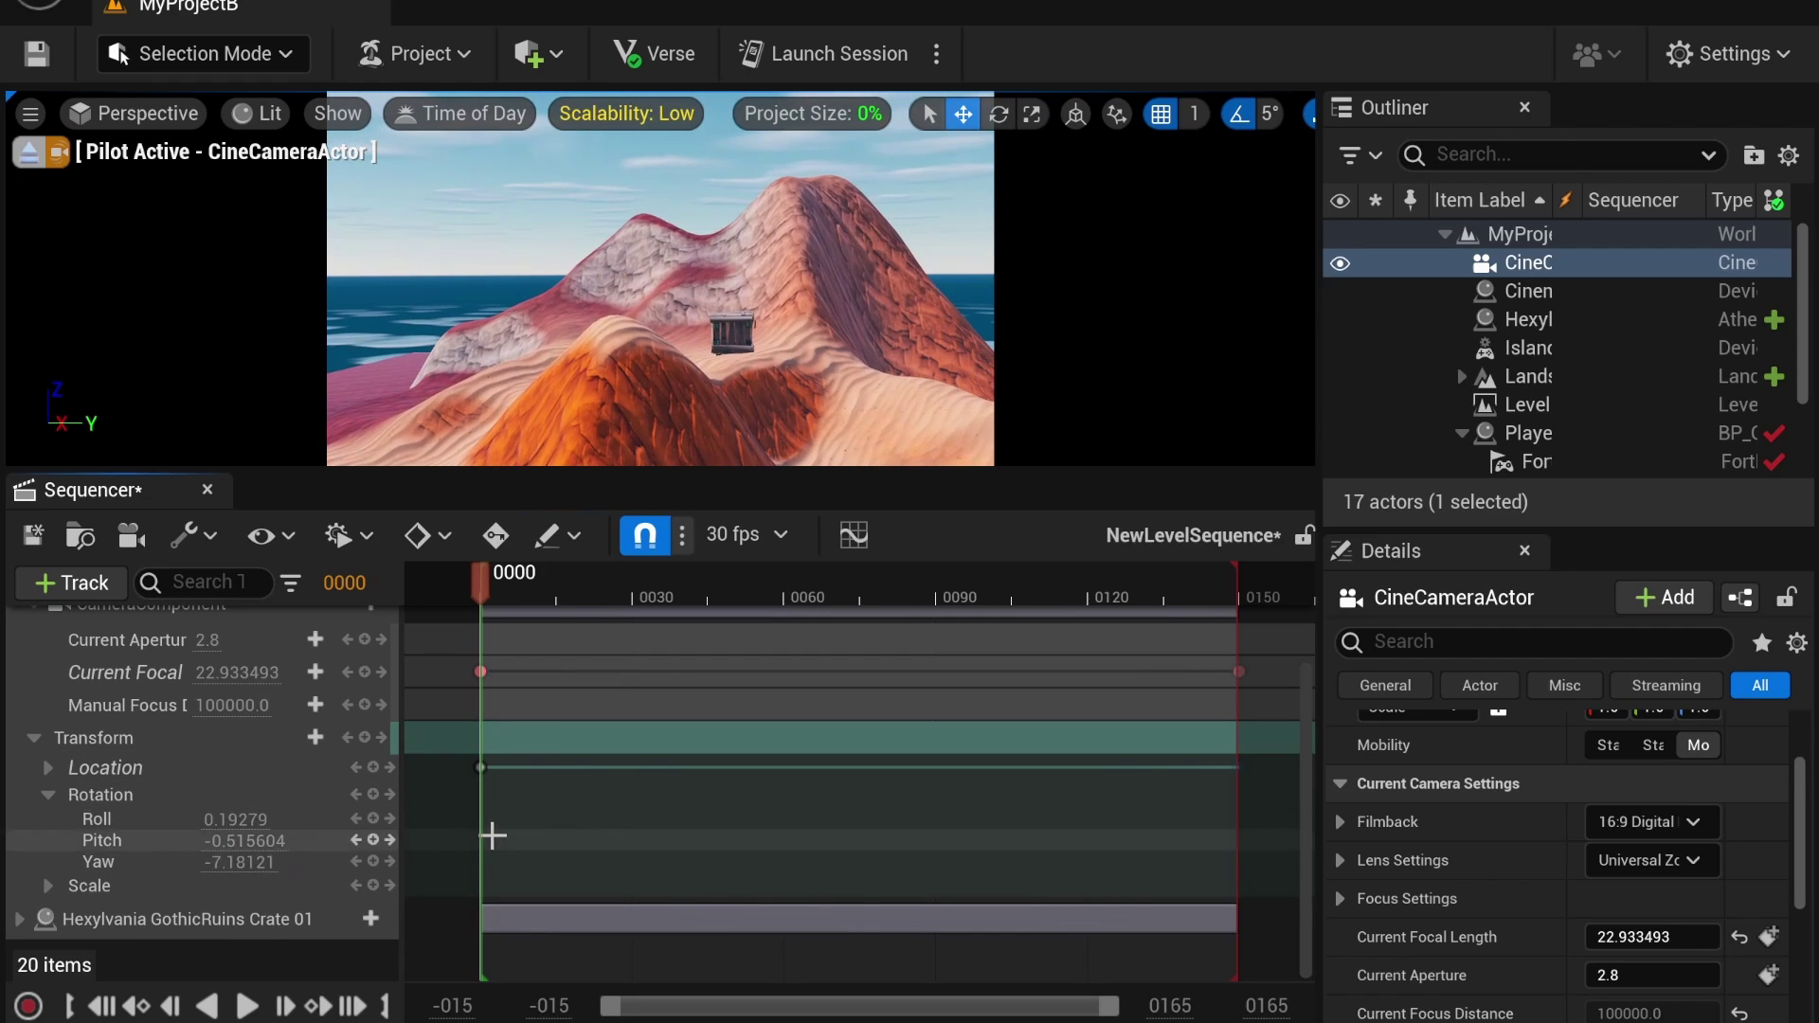
click(373, 860)
drag(589, 599, 1203, 599)
mouse_move(1205, 667)
mouse_down()
mouse_move(1222, 667)
mouse_move(1198, 670)
mouse_up()
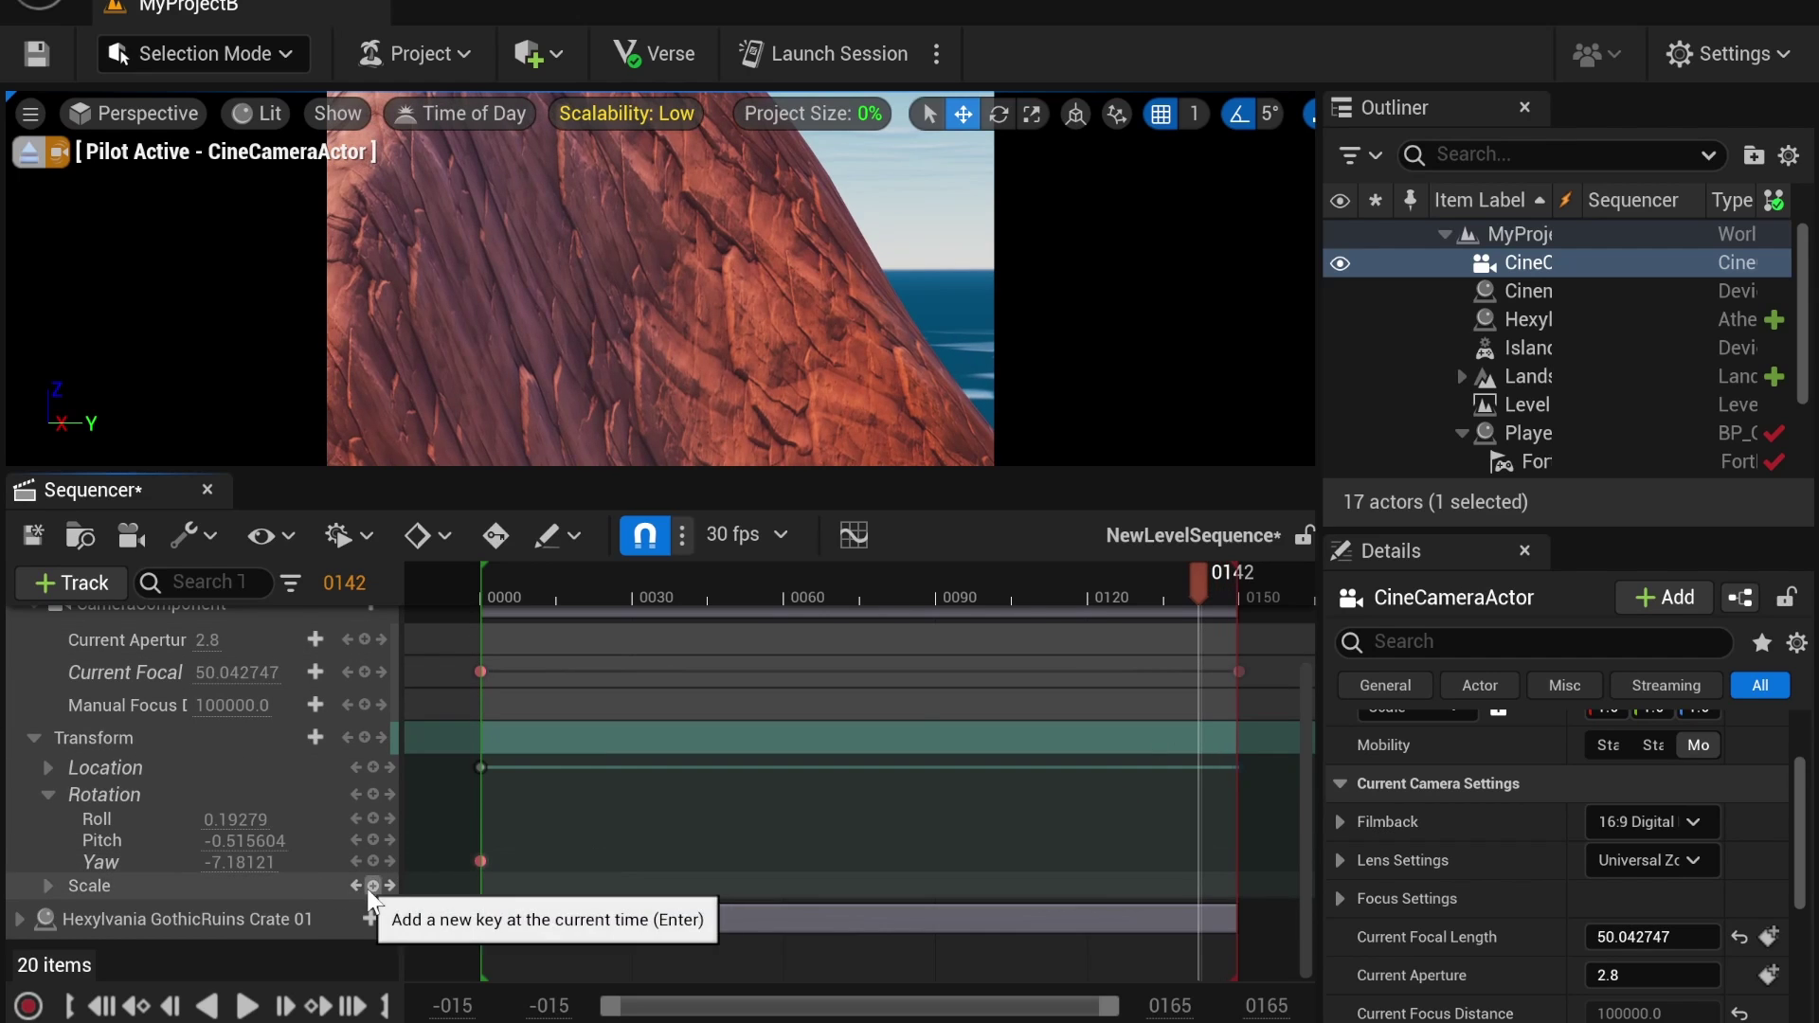
click(1198, 884)
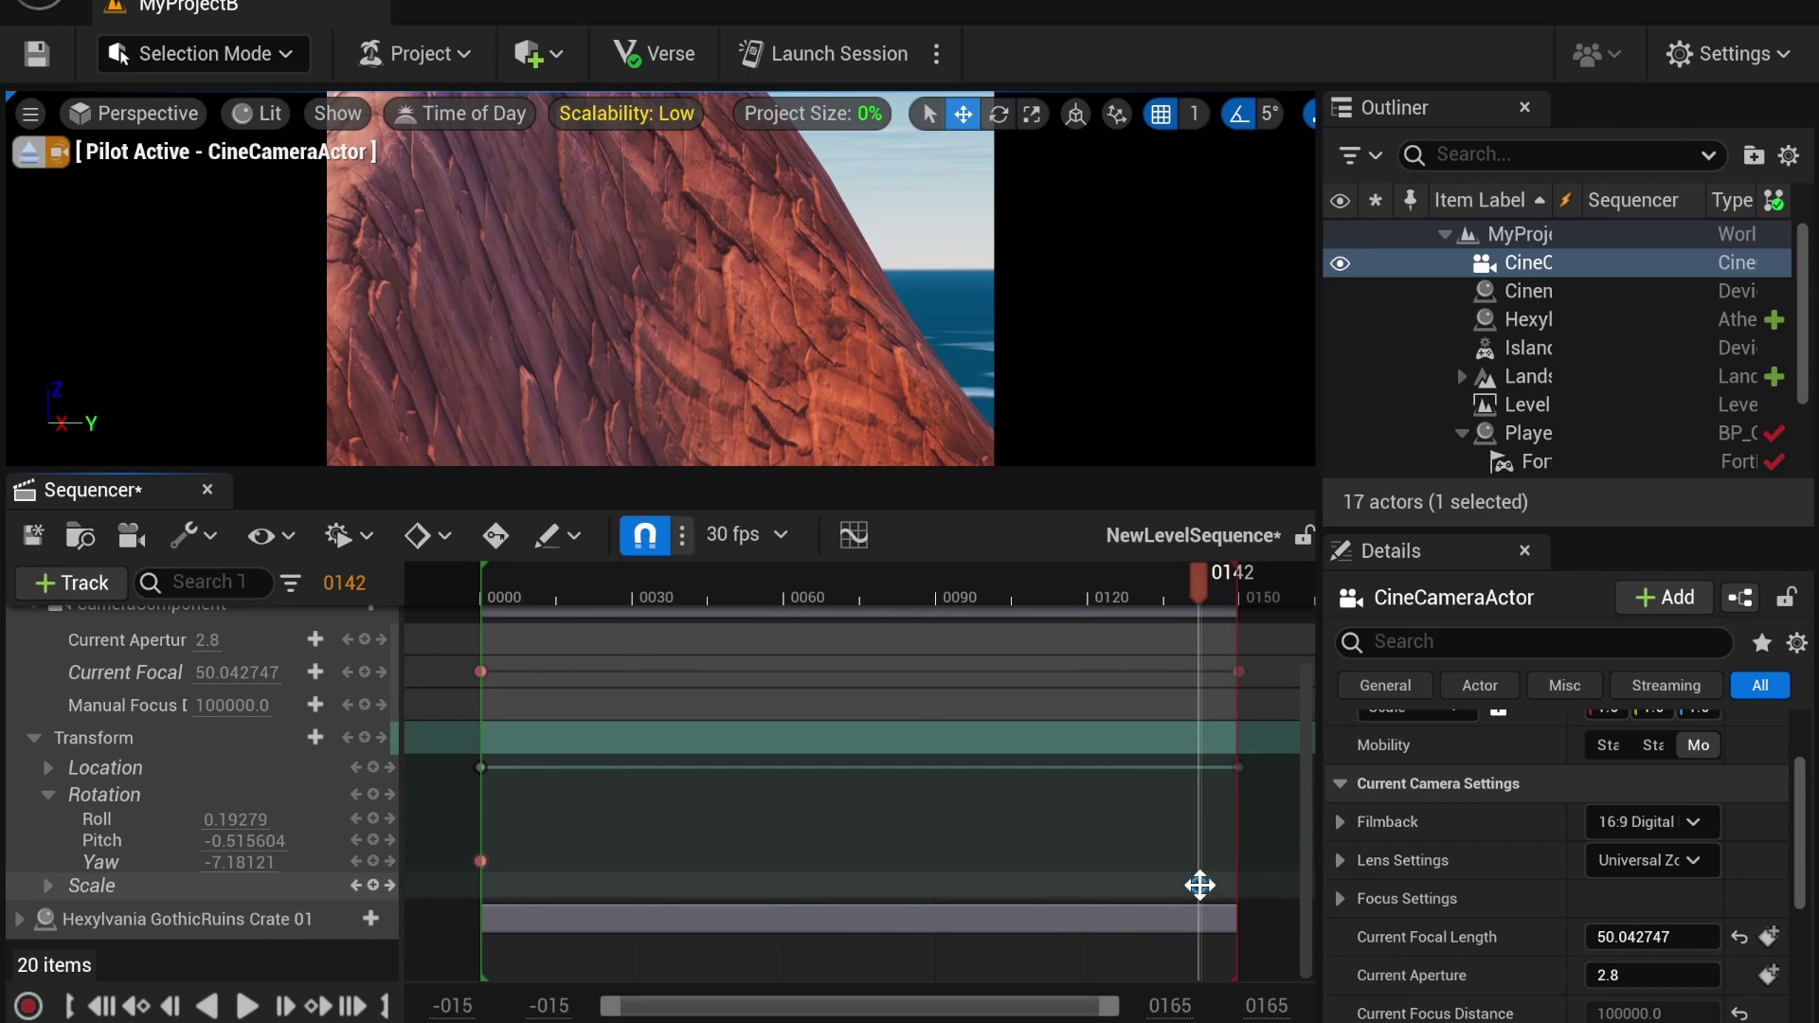
drag(1198, 885, 1232, 885)
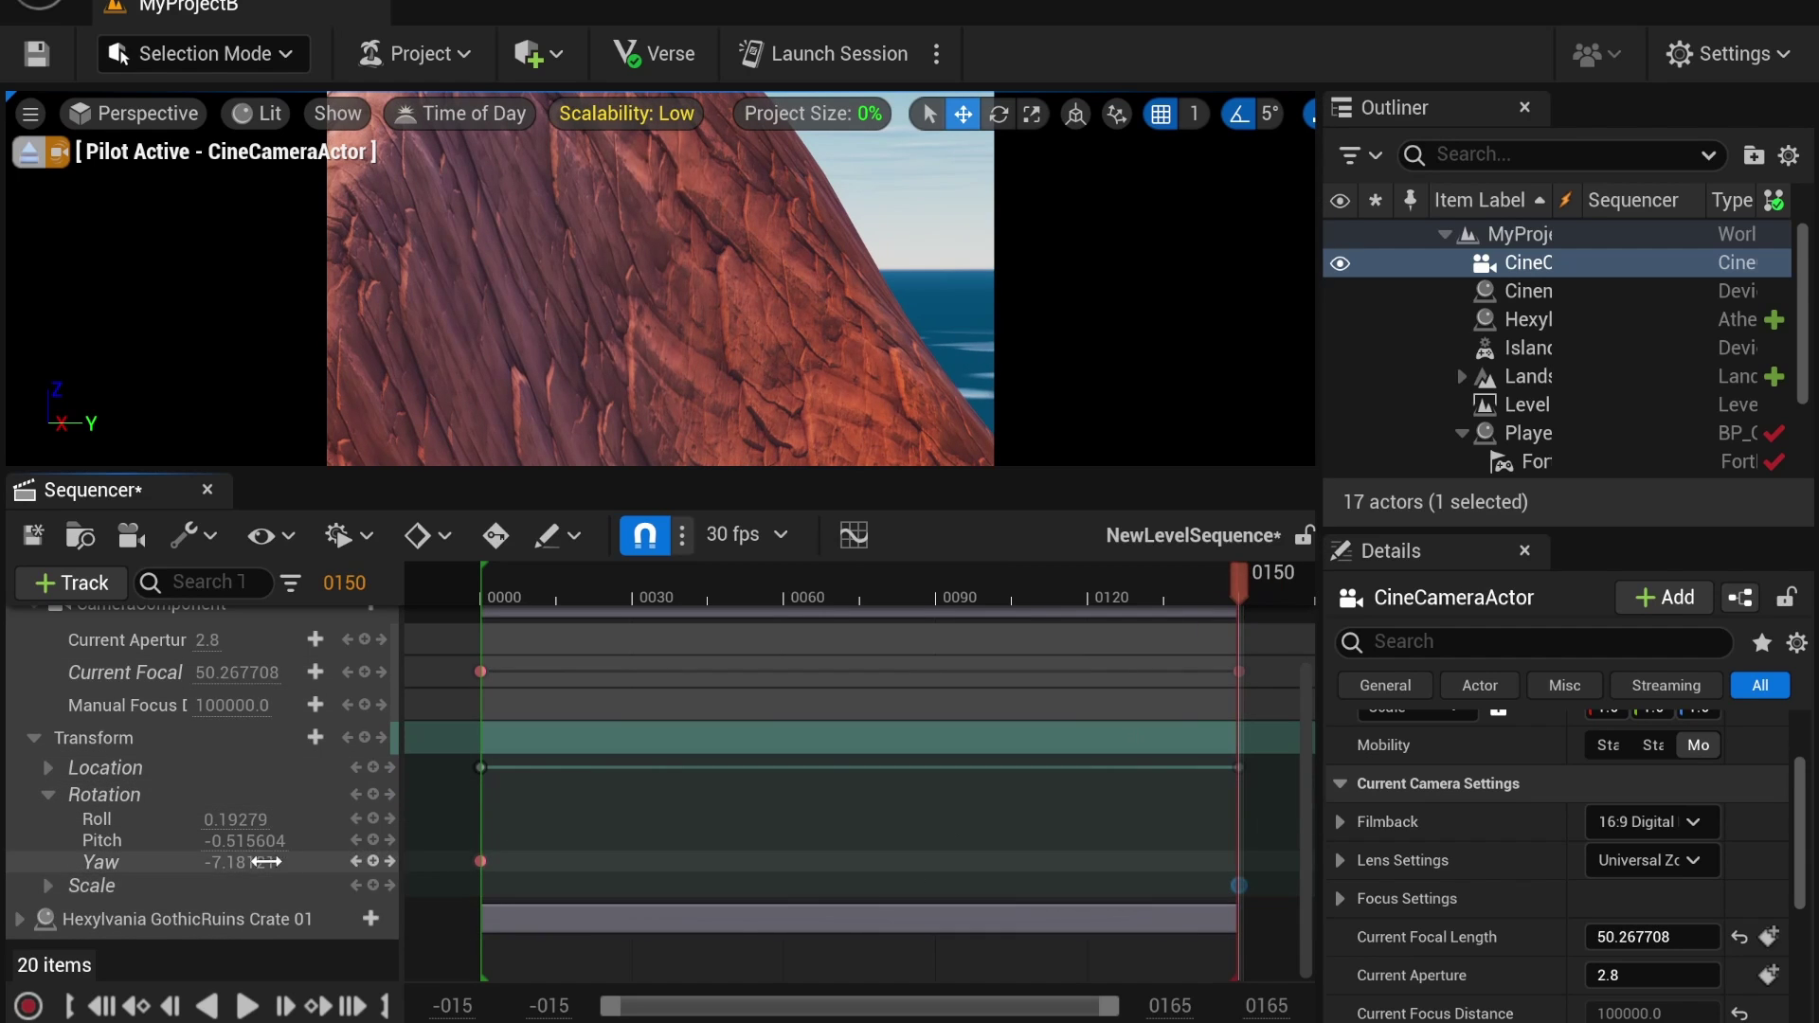
drag(235, 861, 199, 860)
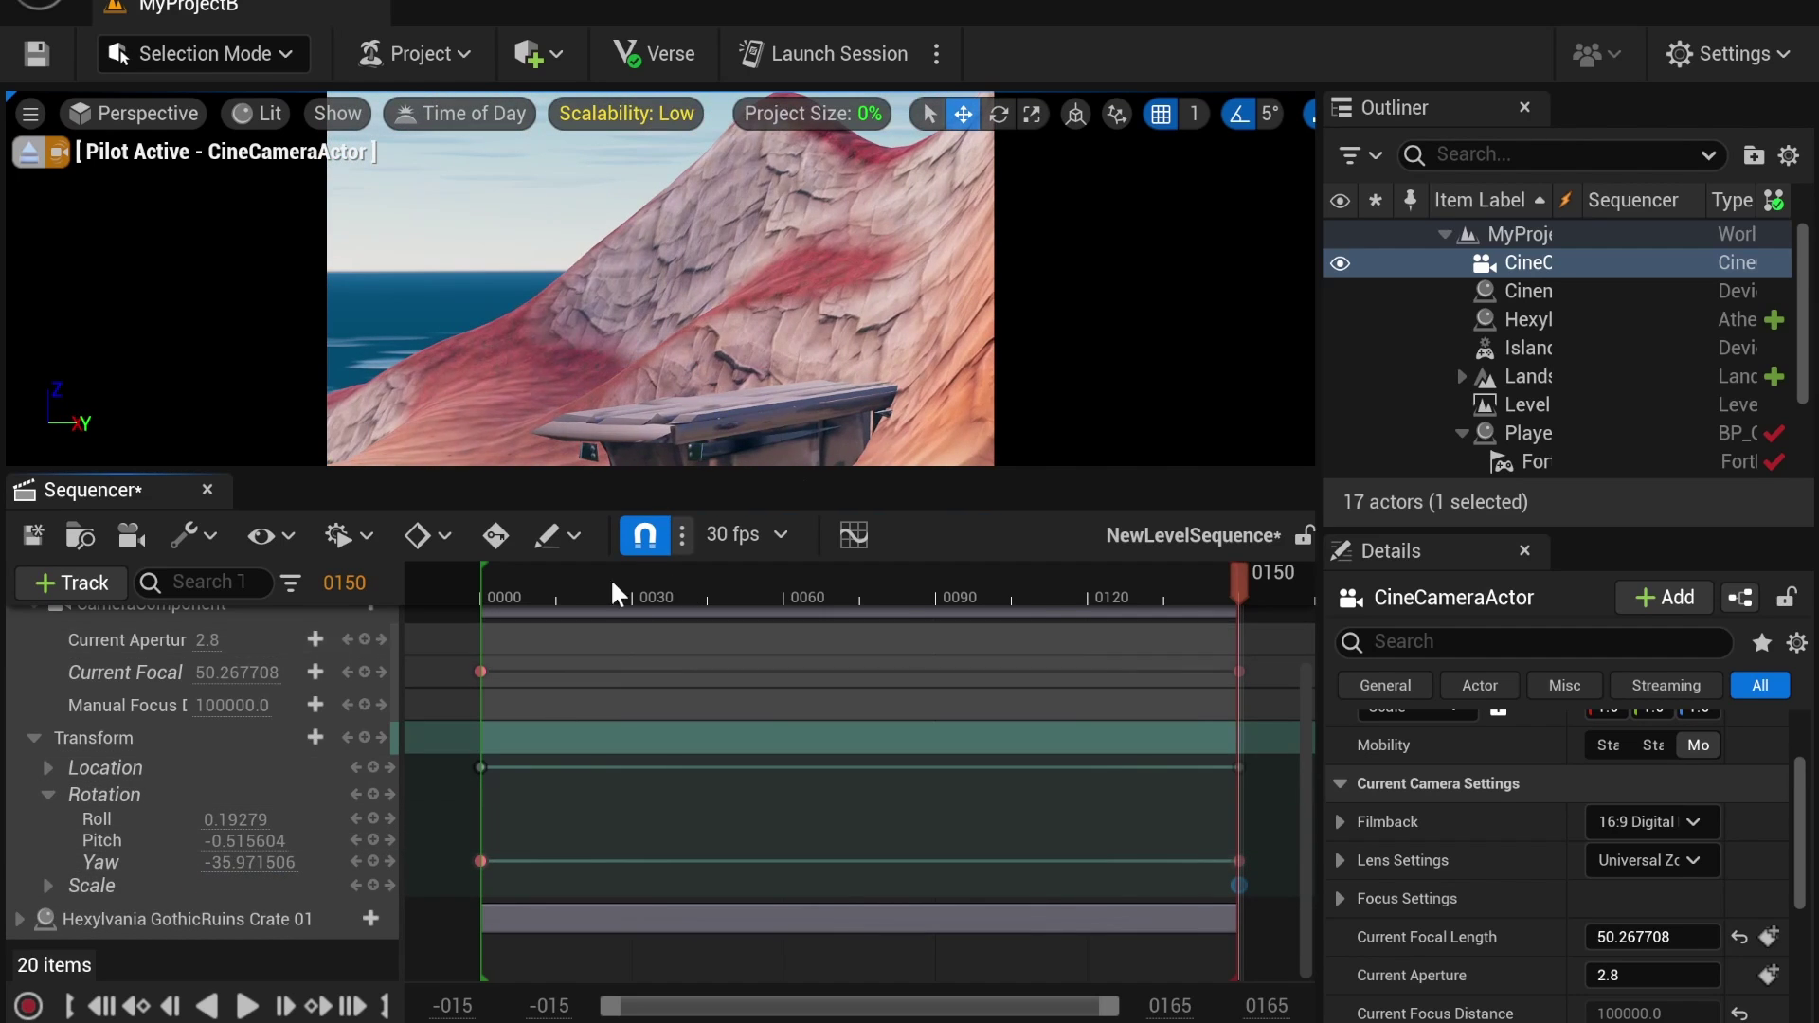
Step: Key the camera's Pitch from -0.515604 at frame 0 to -8.924362 at frame 150, then preview
drag(531, 587, 480, 598)
click(372, 840)
drag(503, 621, 1239, 634)
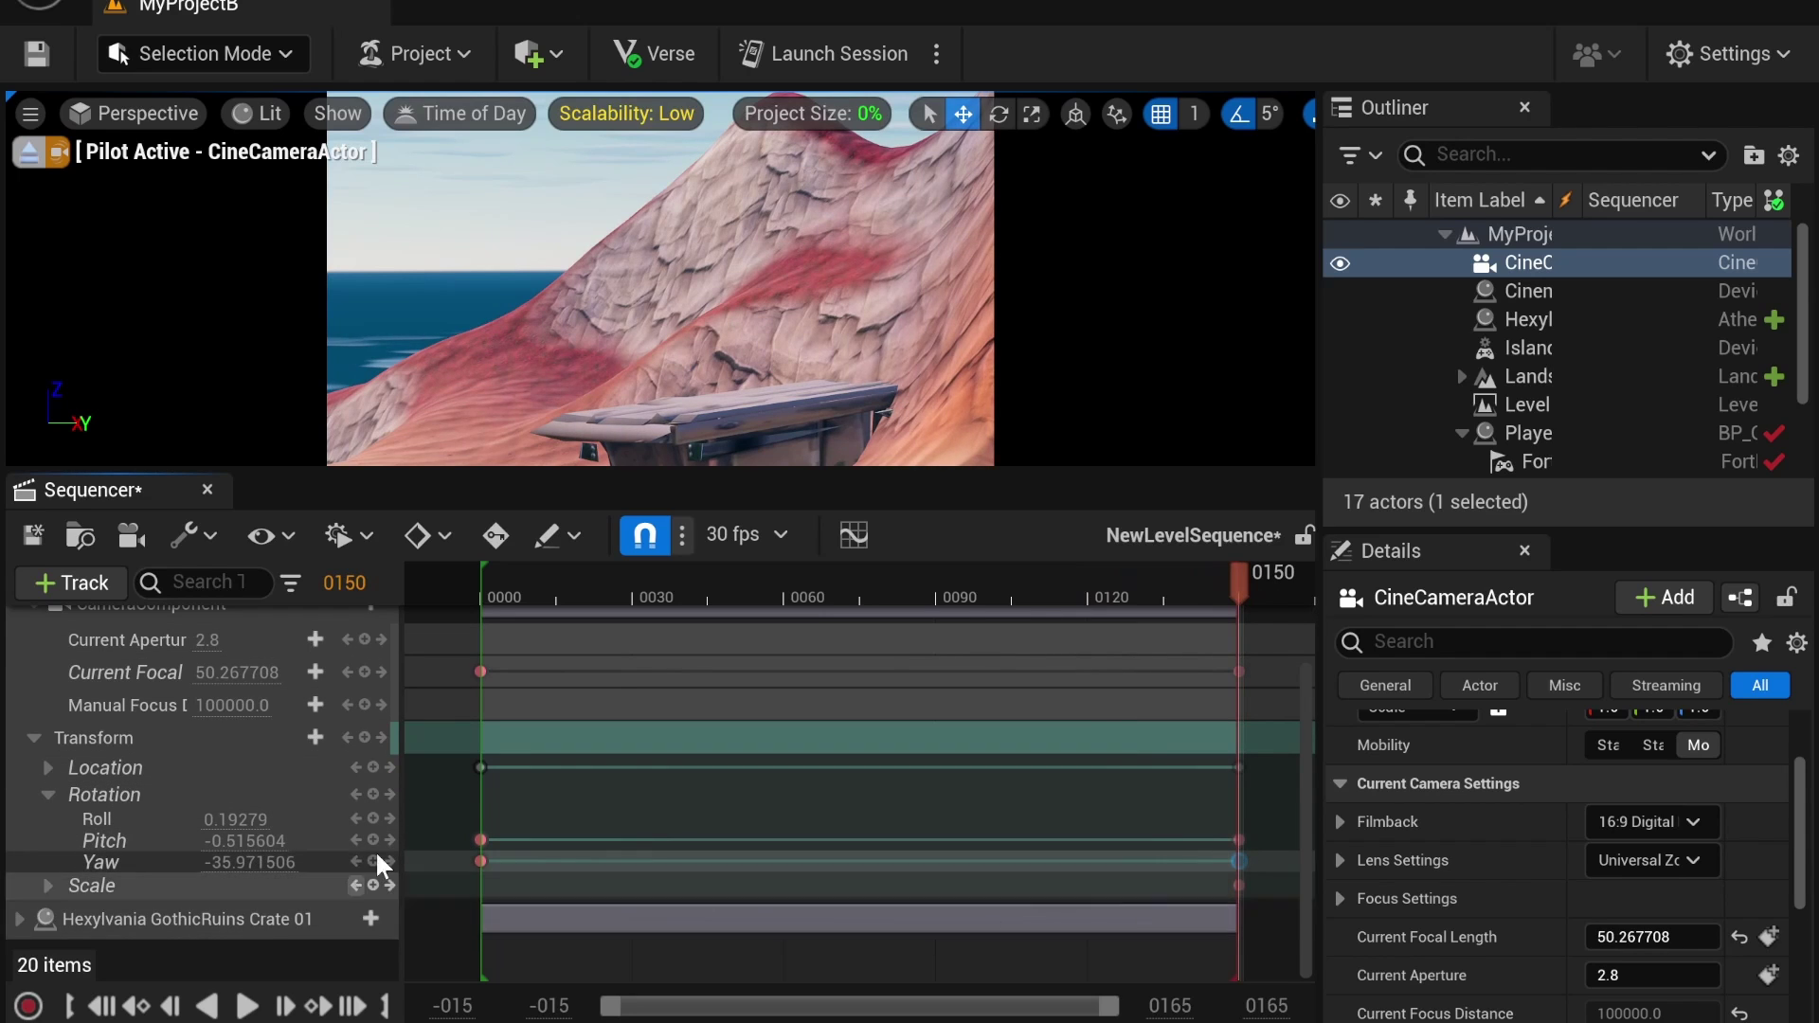
drag(269, 840, 199, 841)
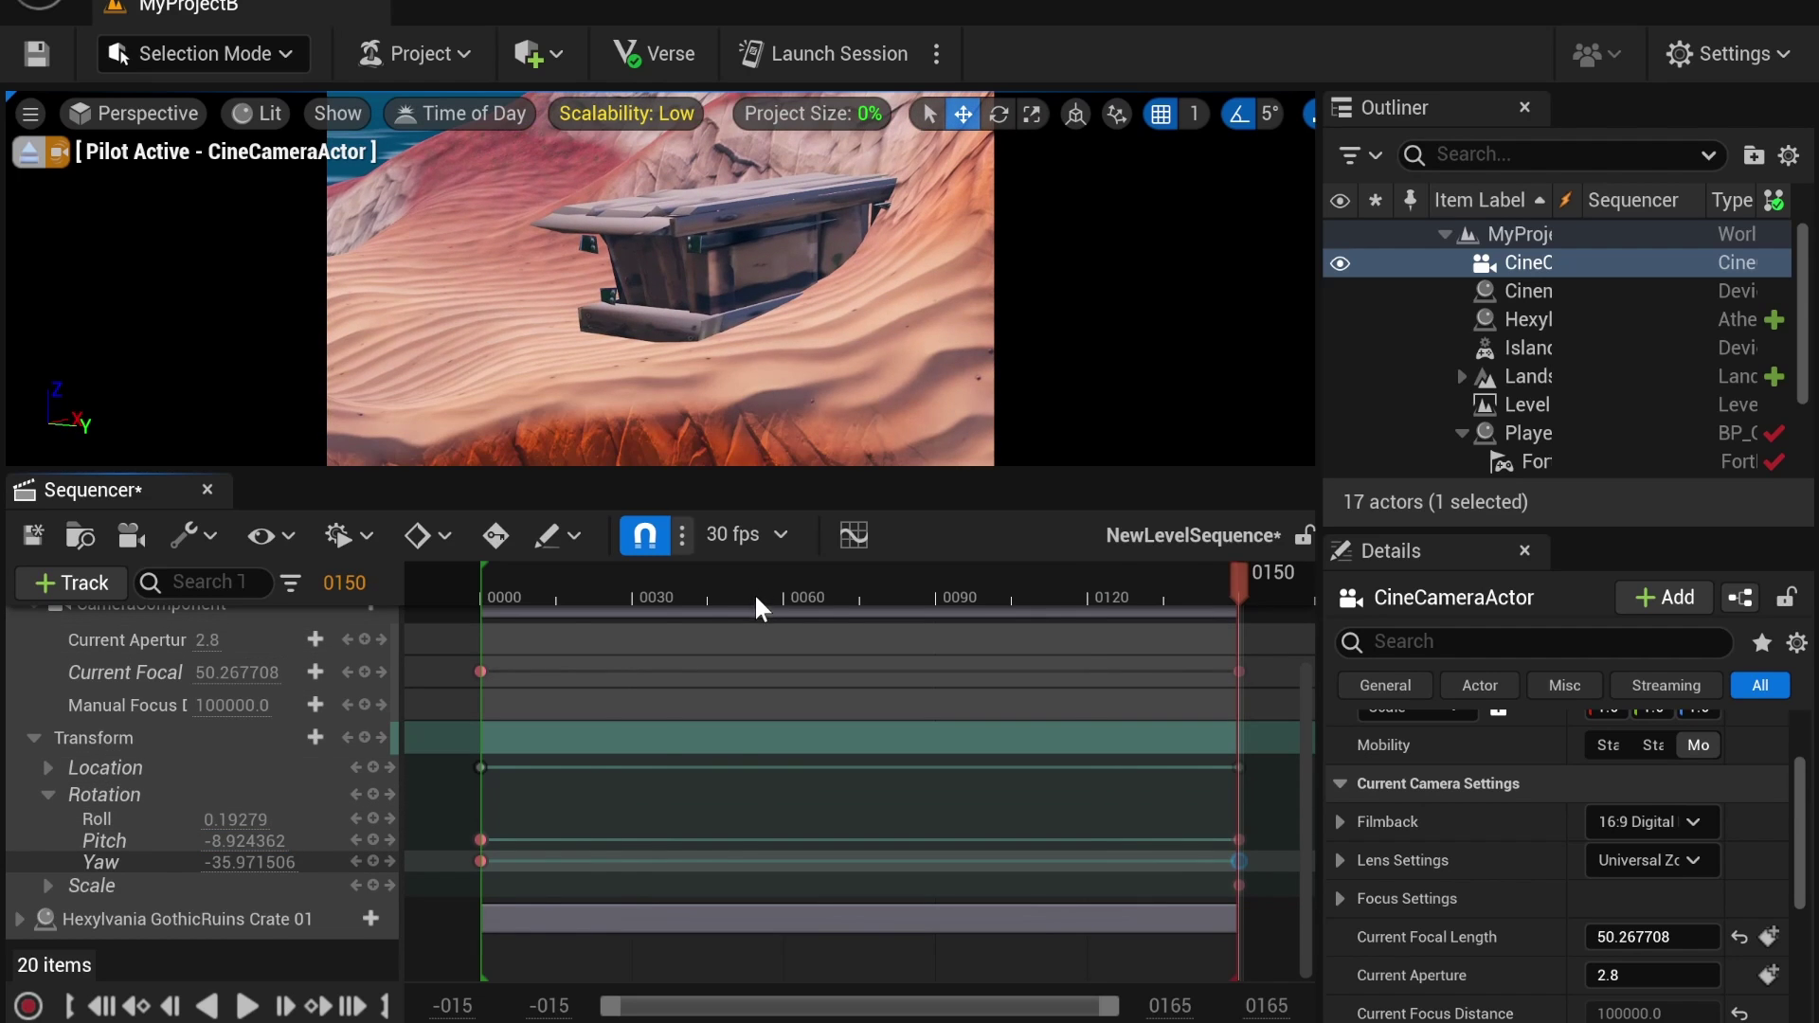
drag(754, 593, 492, 662)
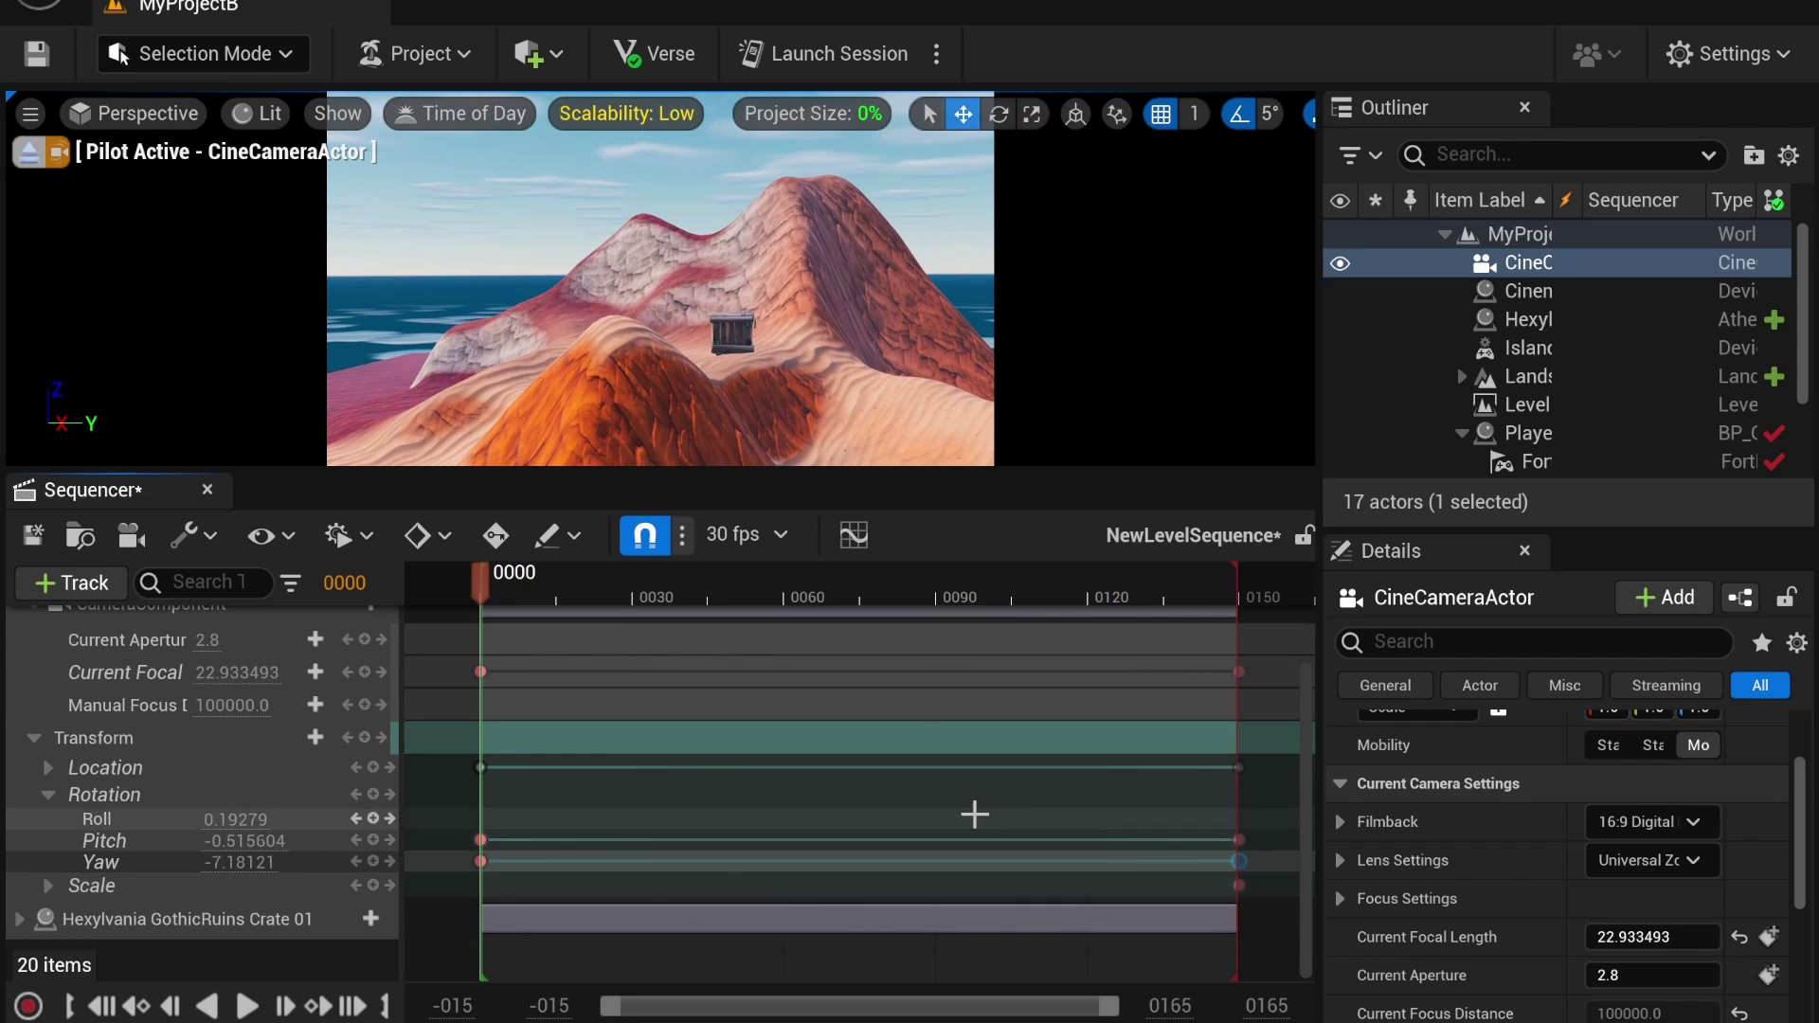
drag(791, 603, 1223, 625)
click(1238, 840)
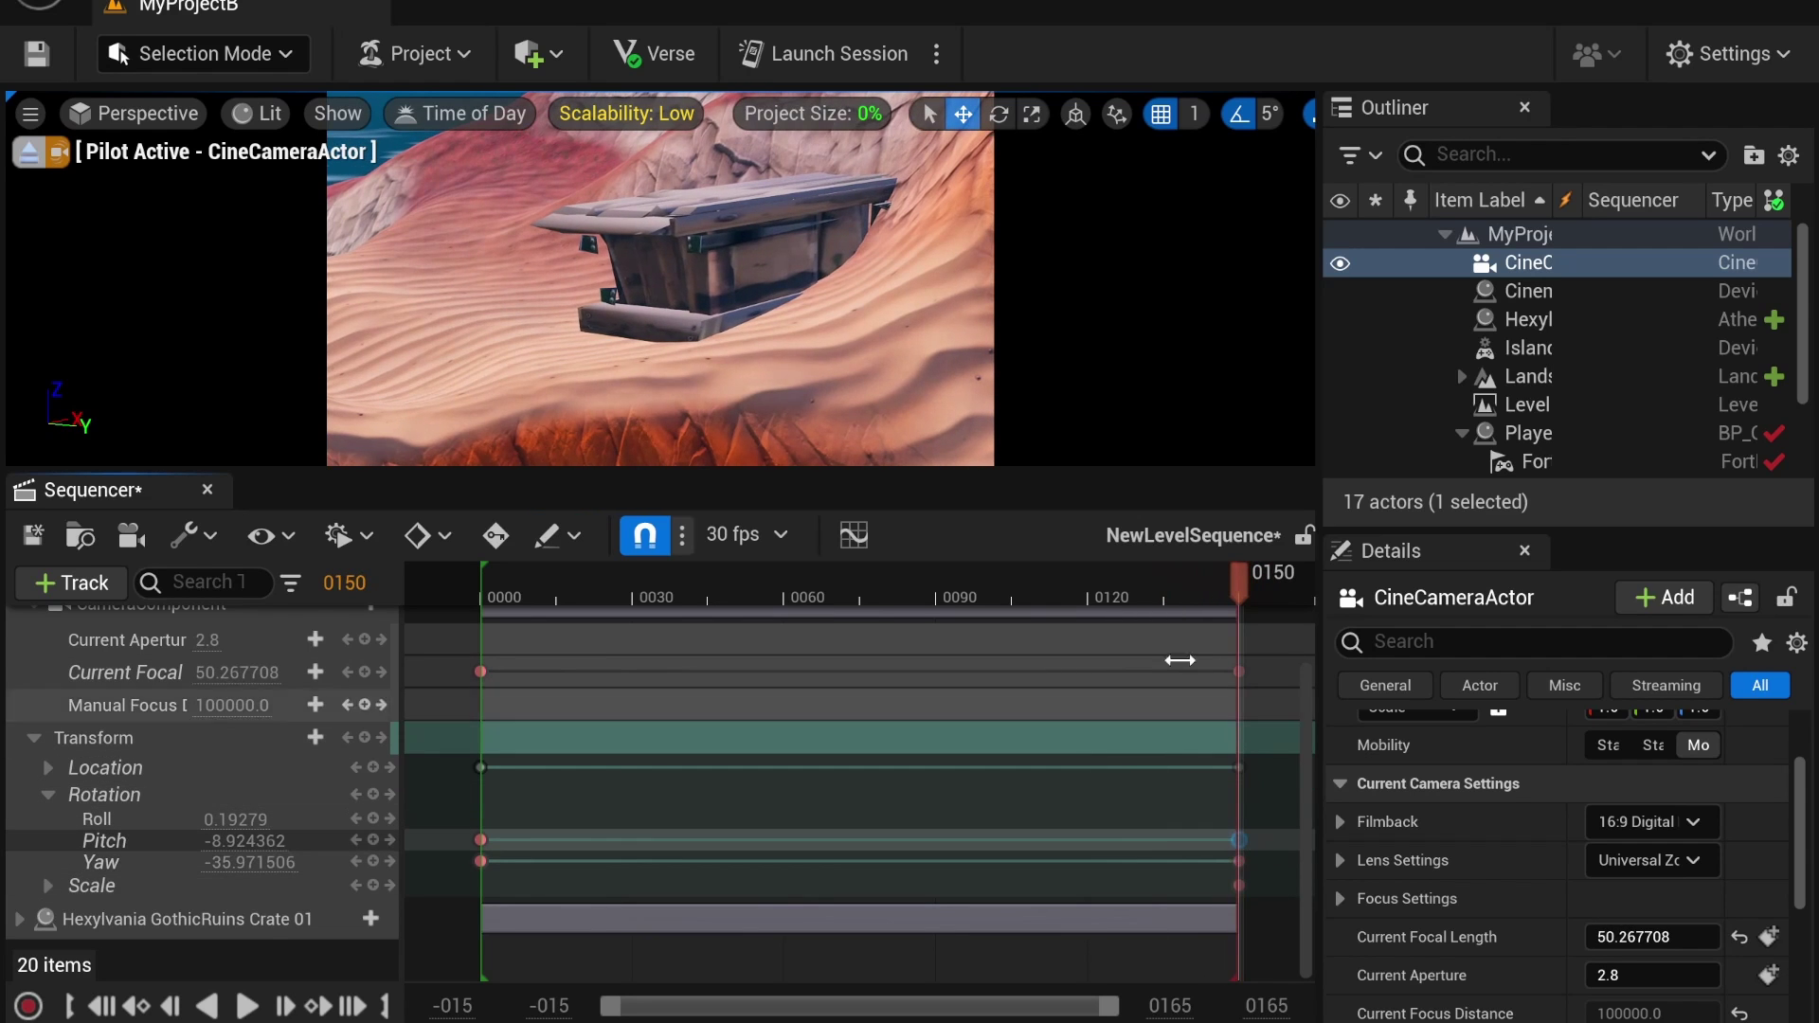
drag(1024, 594, 483, 674)
scroll(212, 776, up, 3)
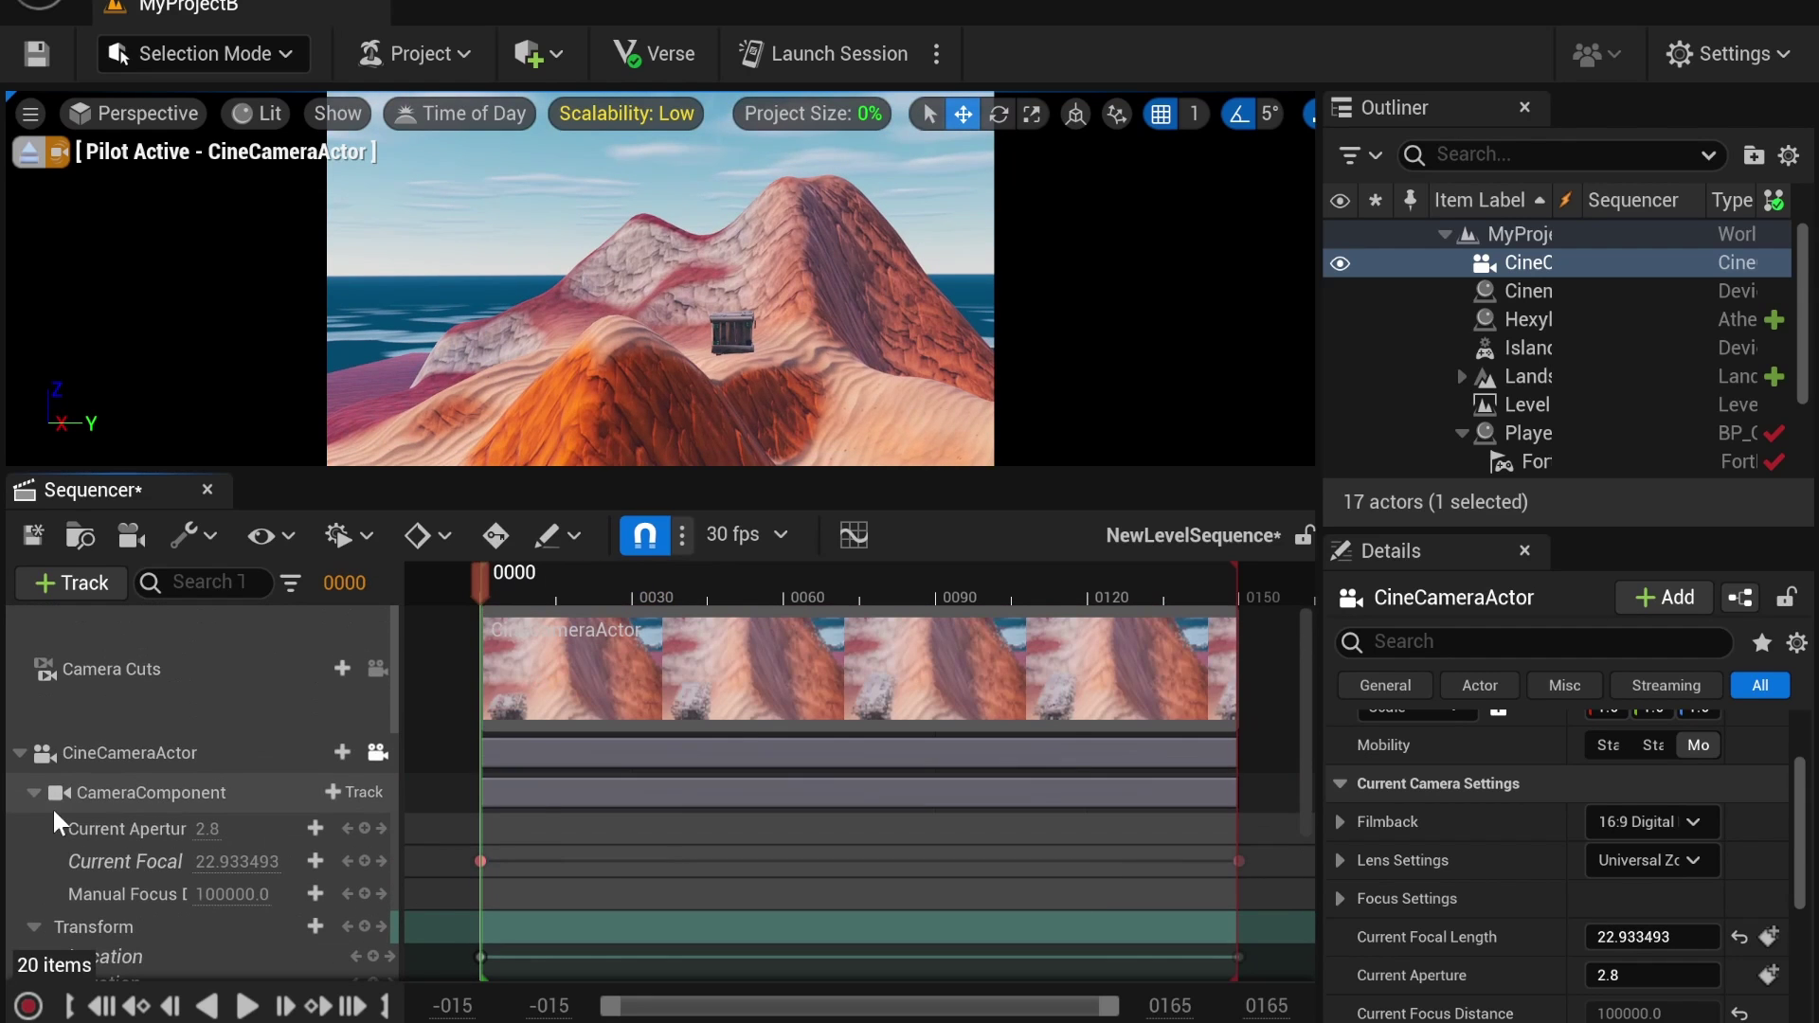
click(20, 752)
drag(523, 588, 481, 646)
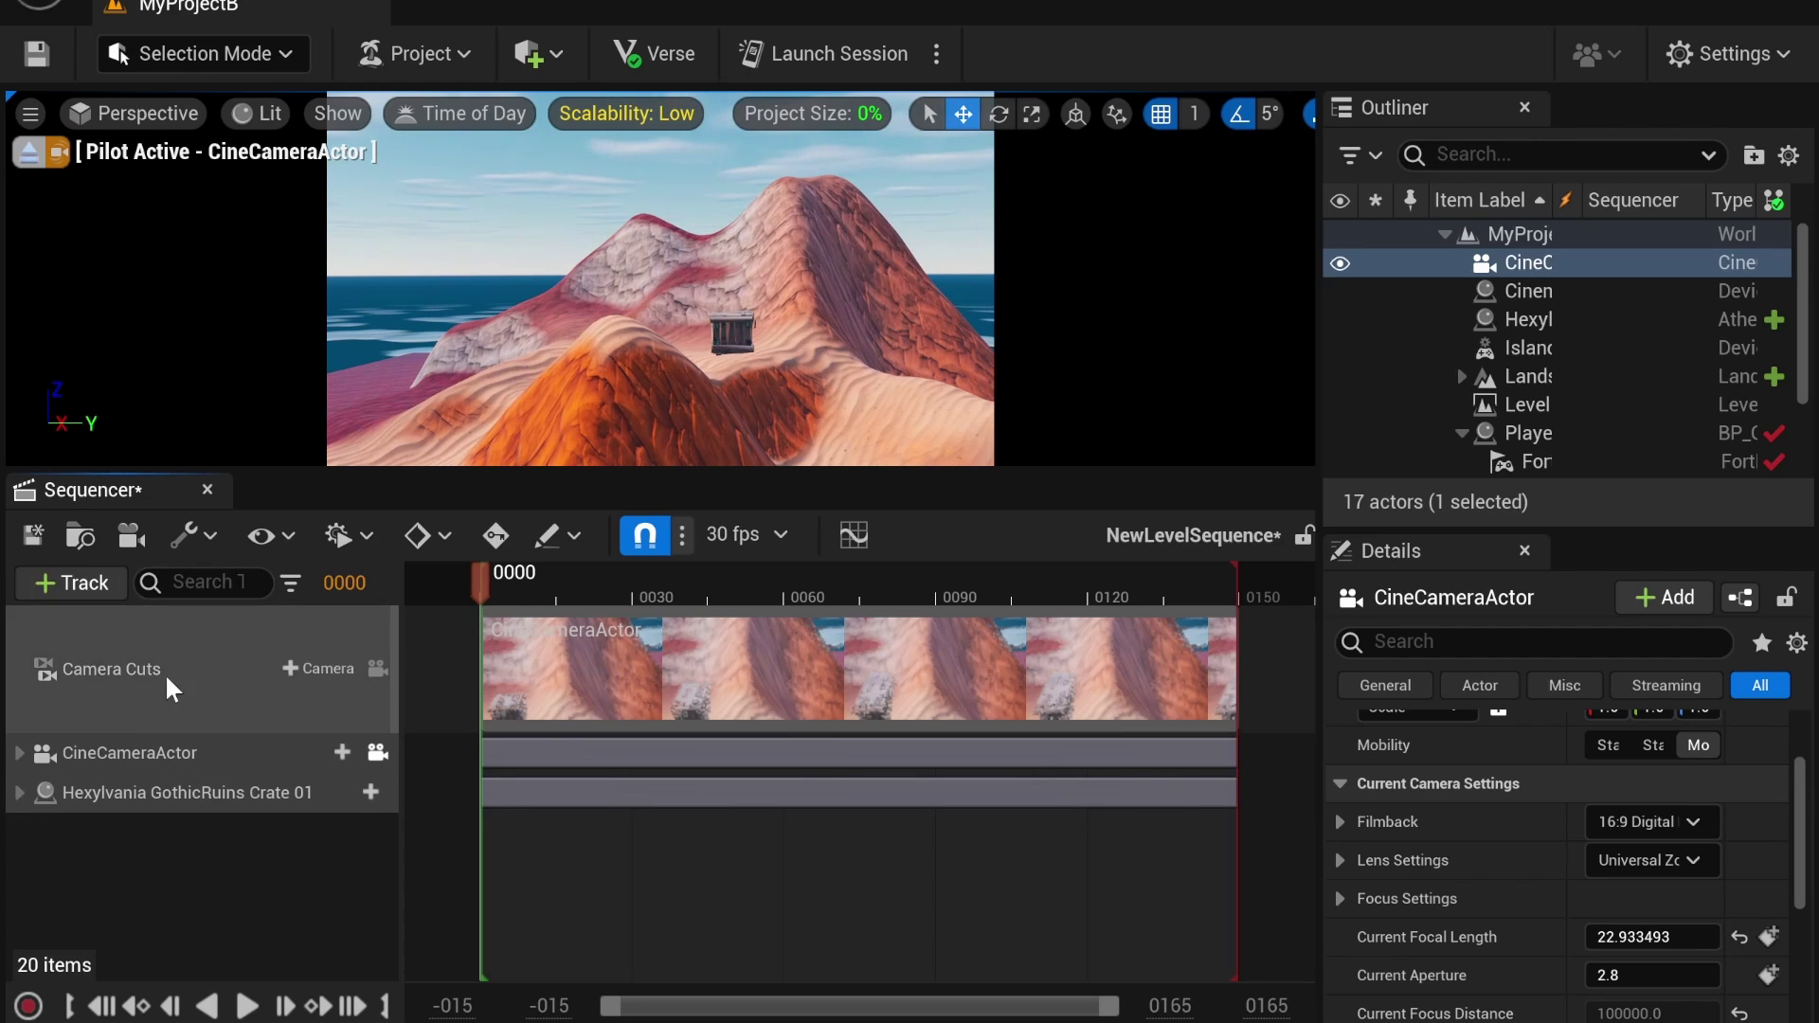
click(55, 580)
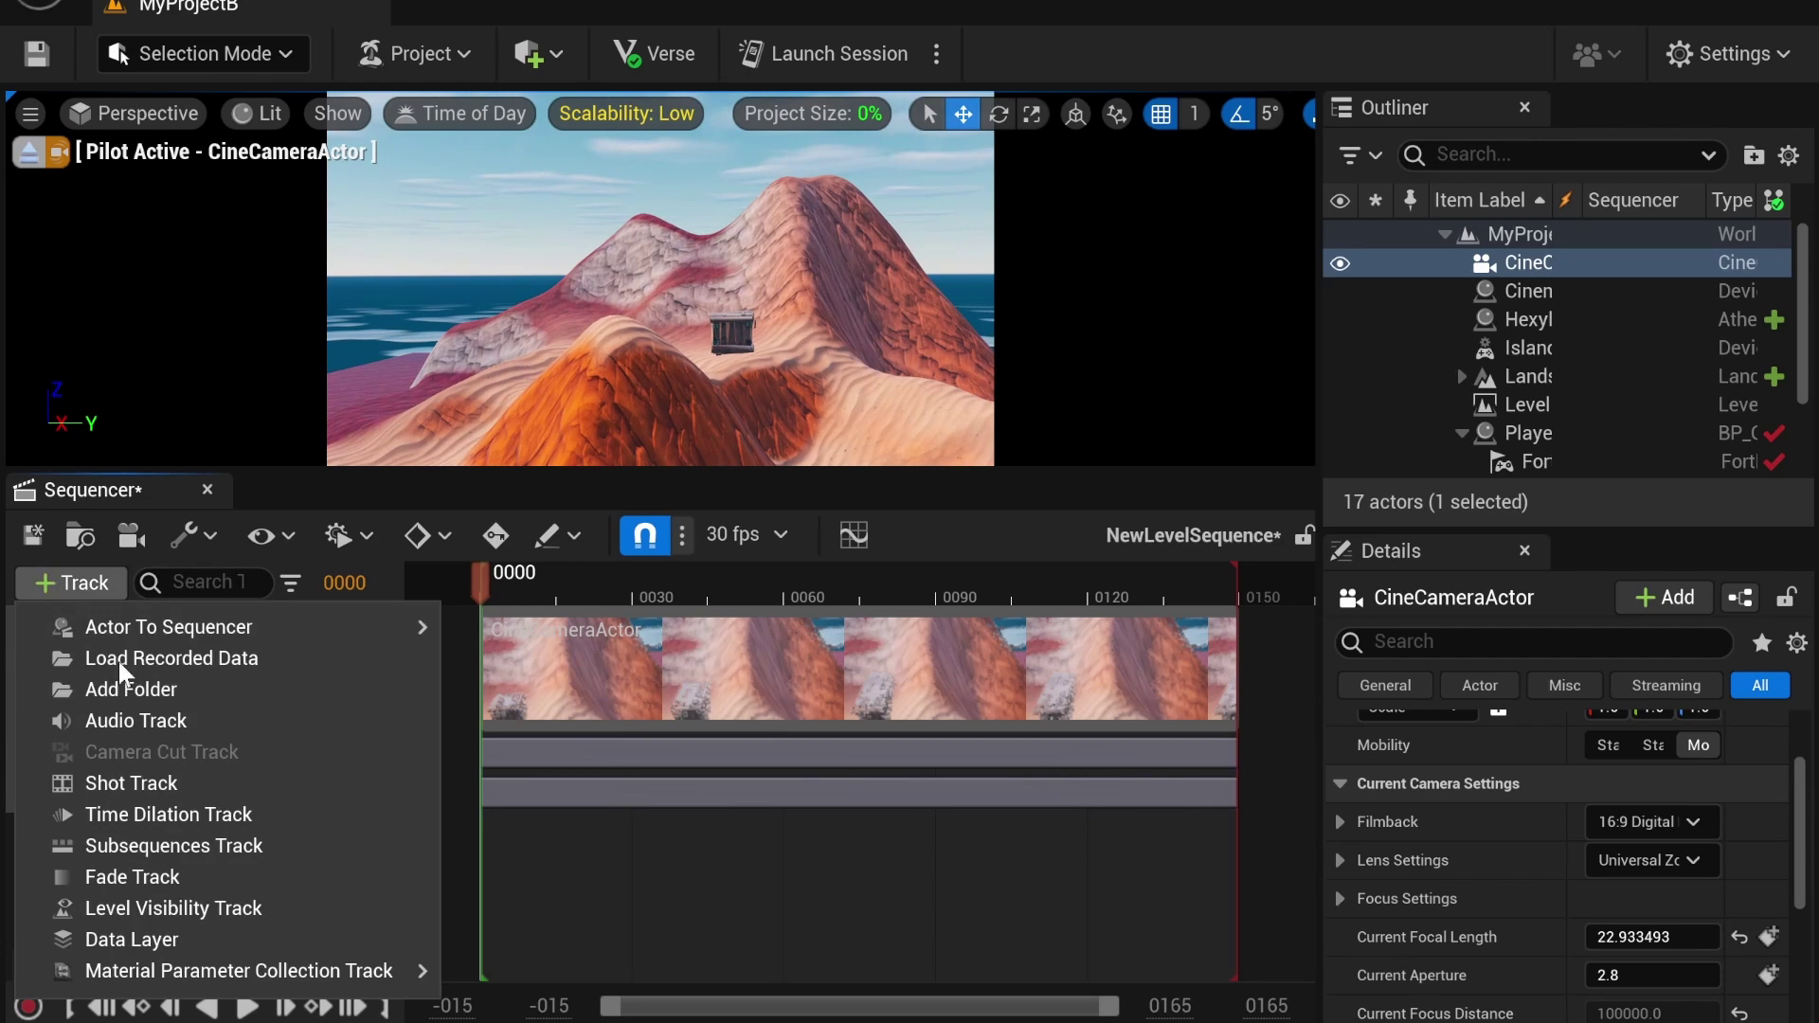
click(202, 805)
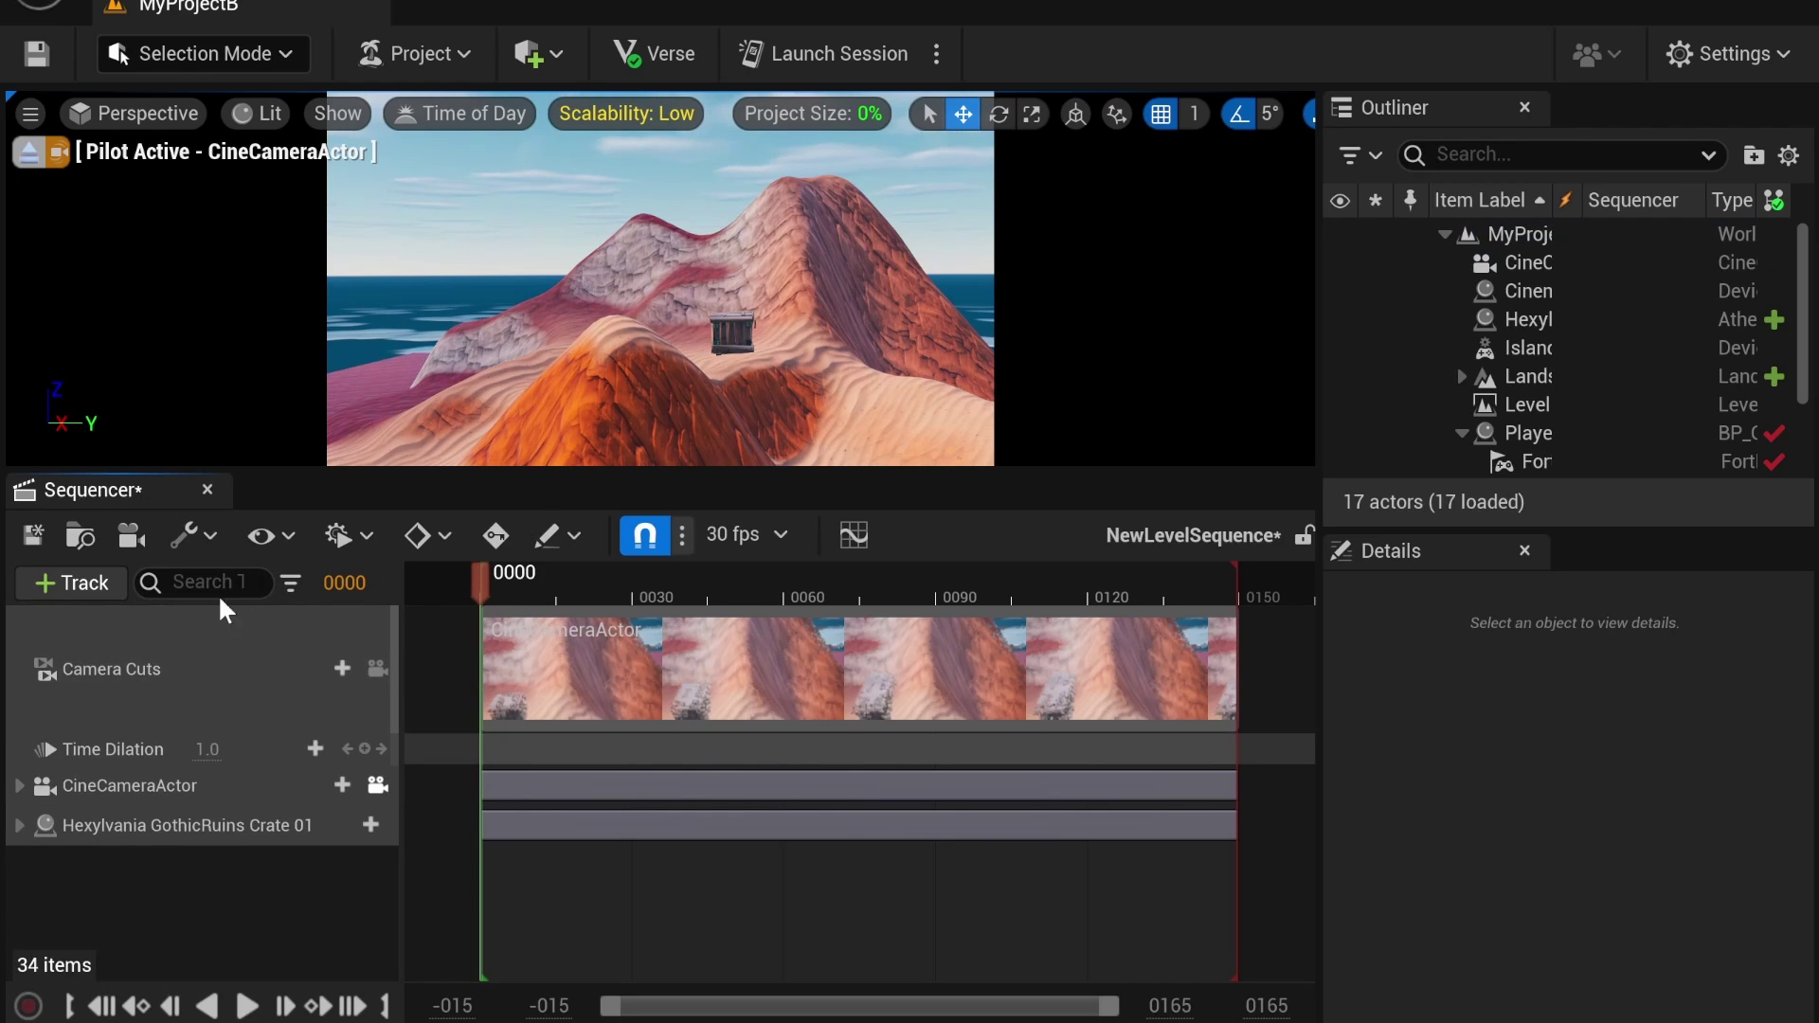
click(363, 755)
drag(531, 592, 1236, 630)
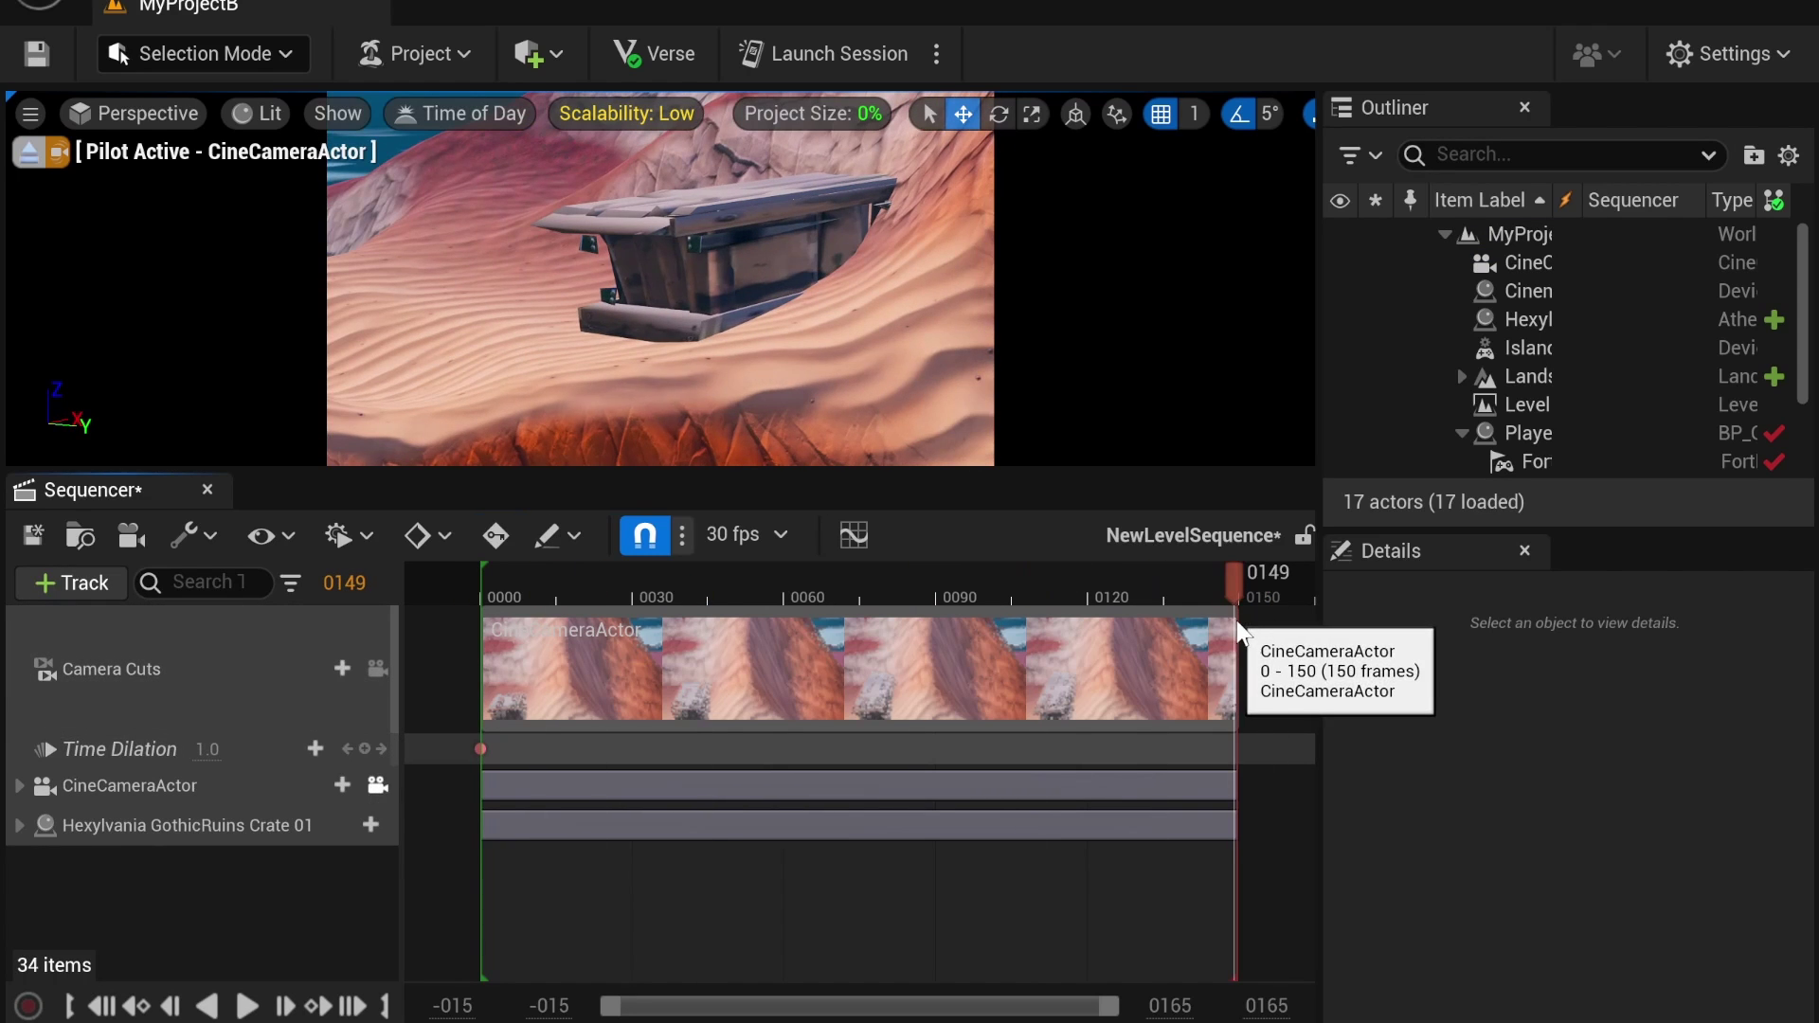
click(364, 749)
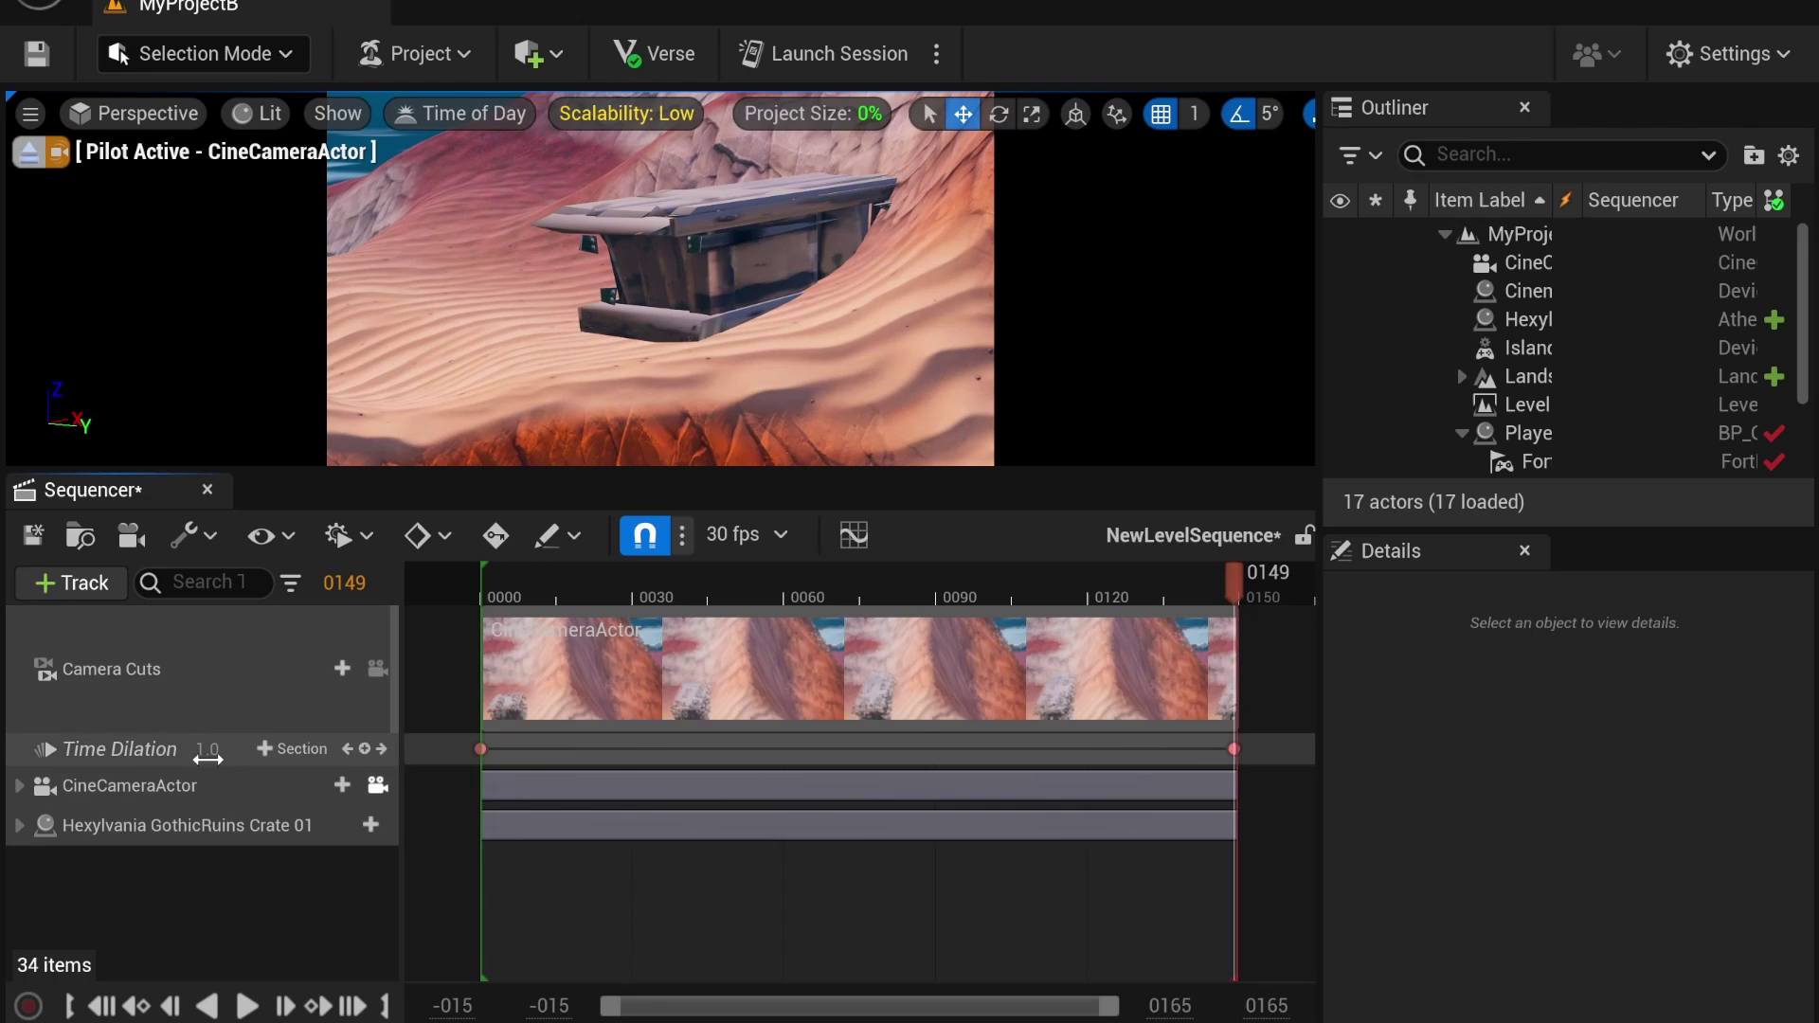
click(1231, 749)
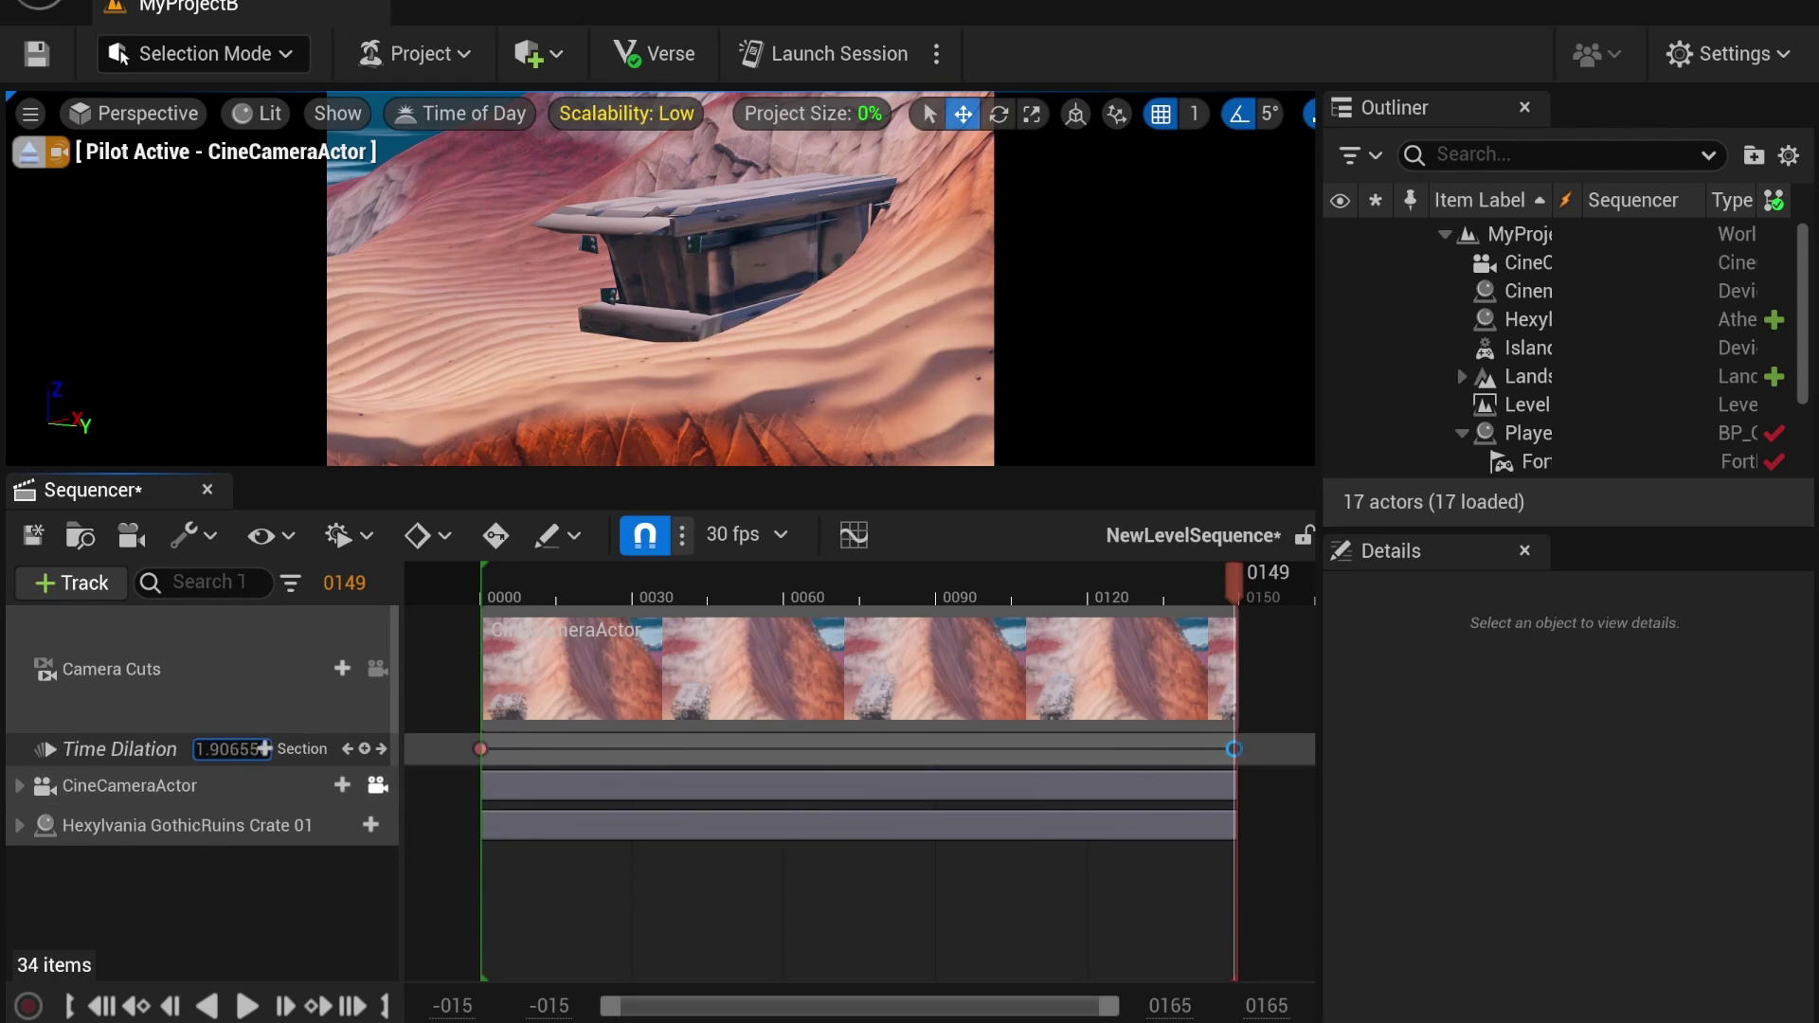
drag(264, 748, 322, 748)
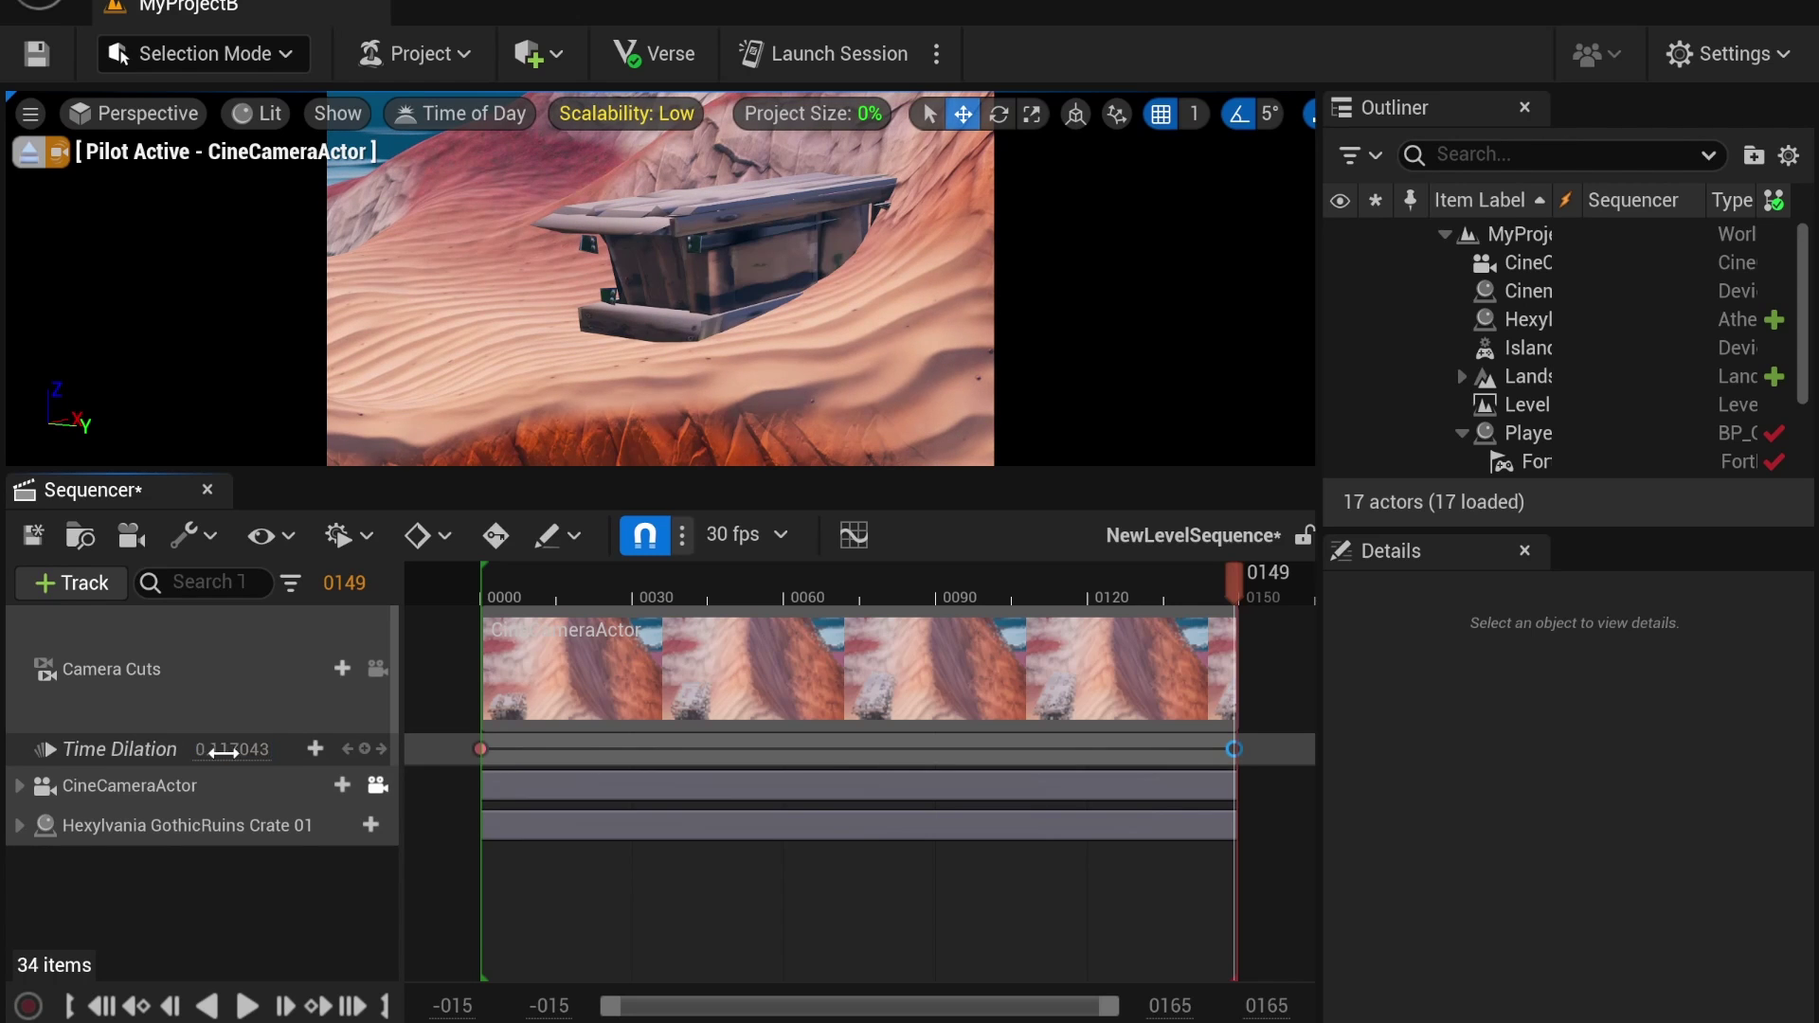
drag(527, 589, 483, 589)
key(space)
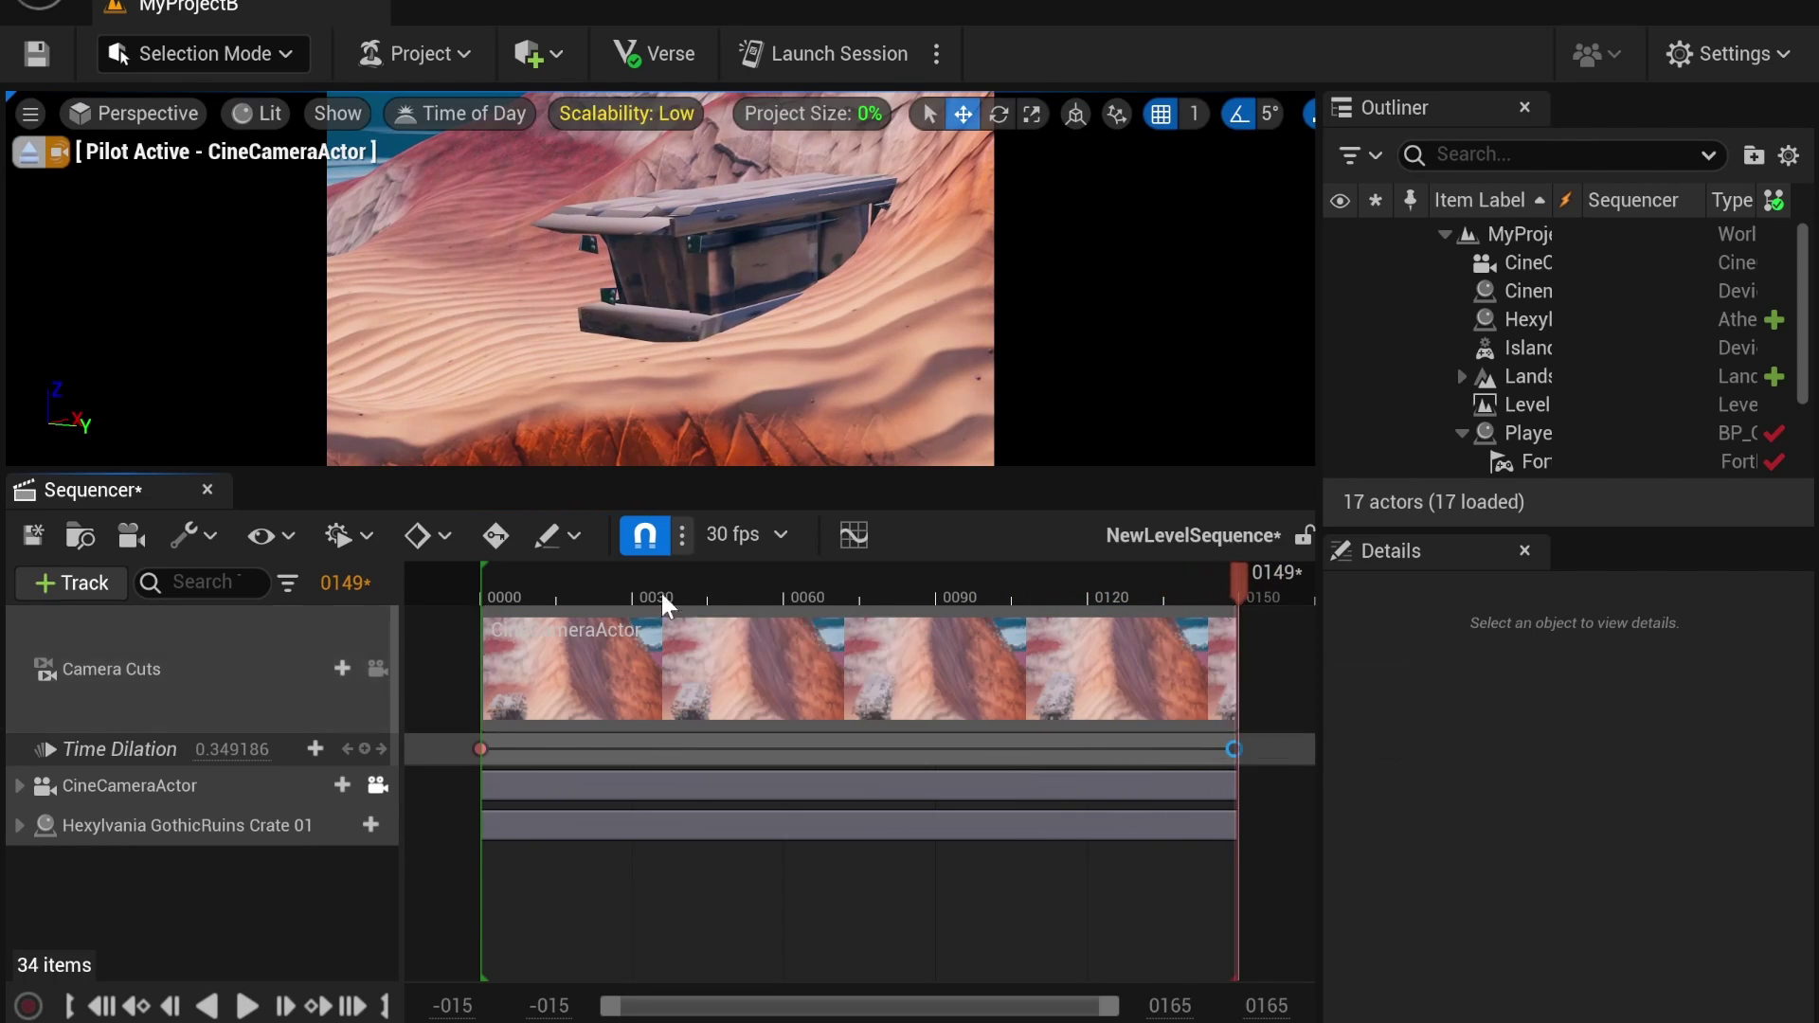
drag(595, 588, 482, 594)
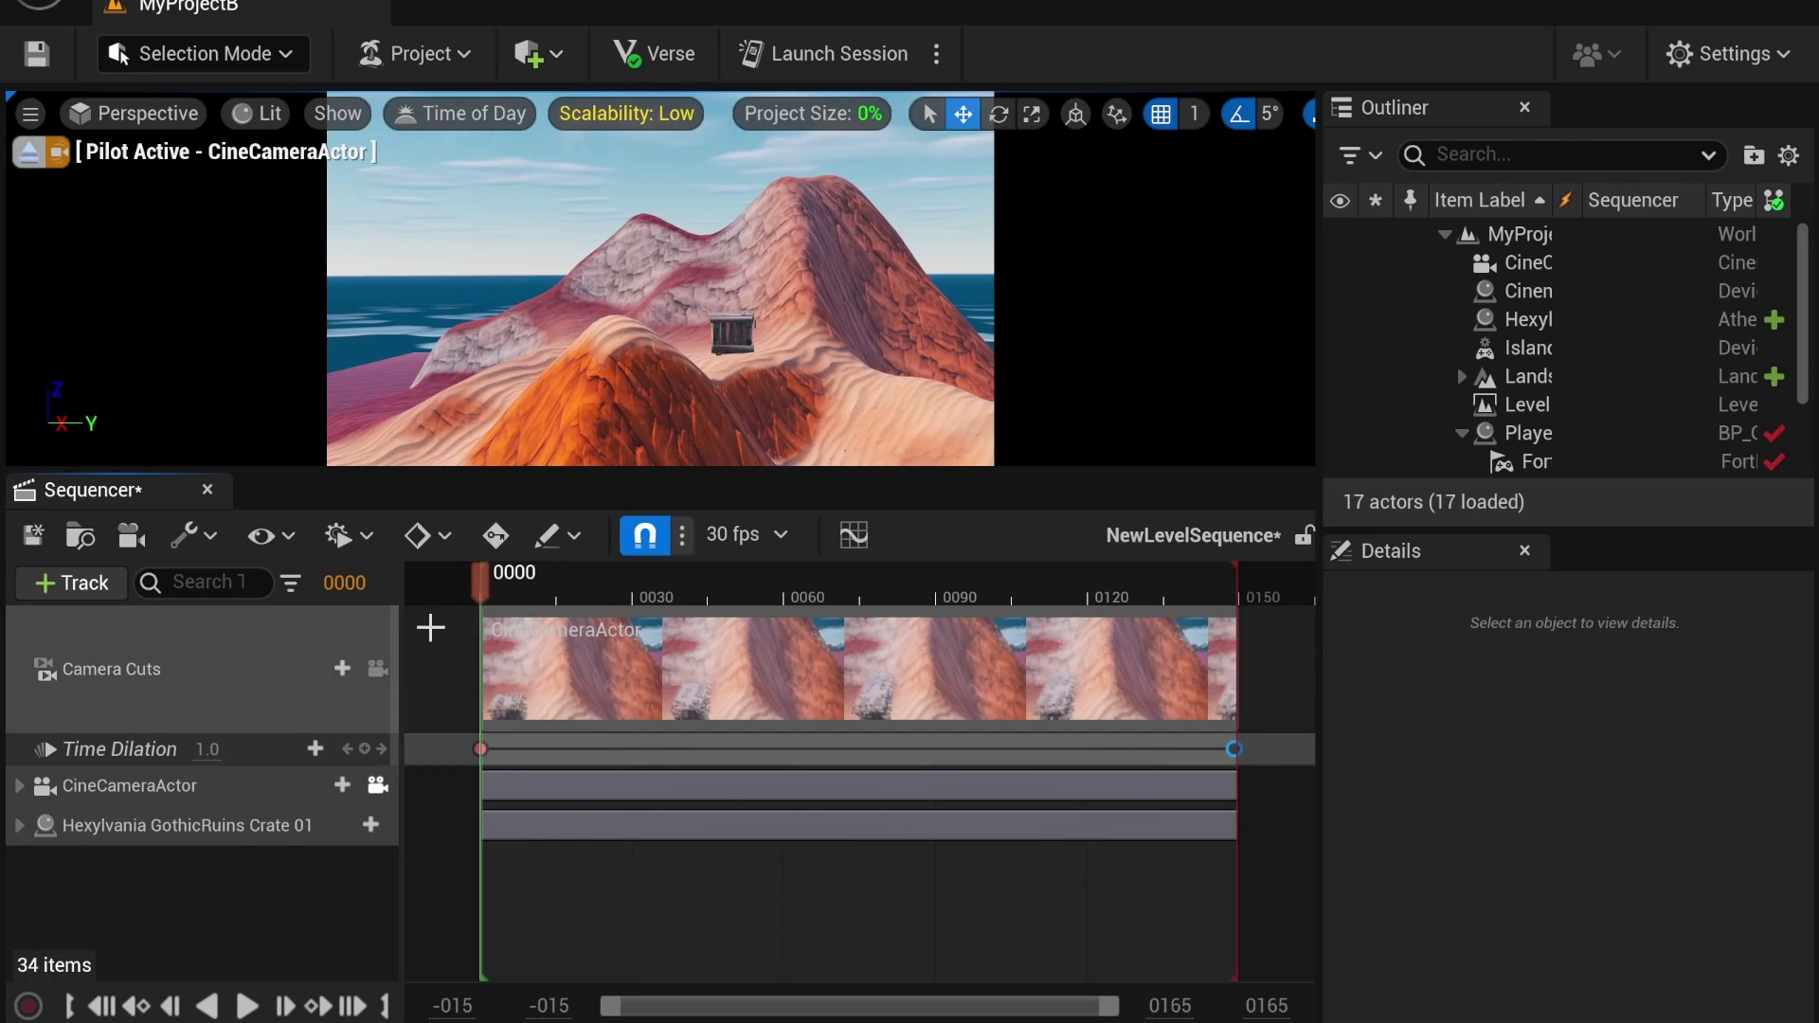
click(481, 749)
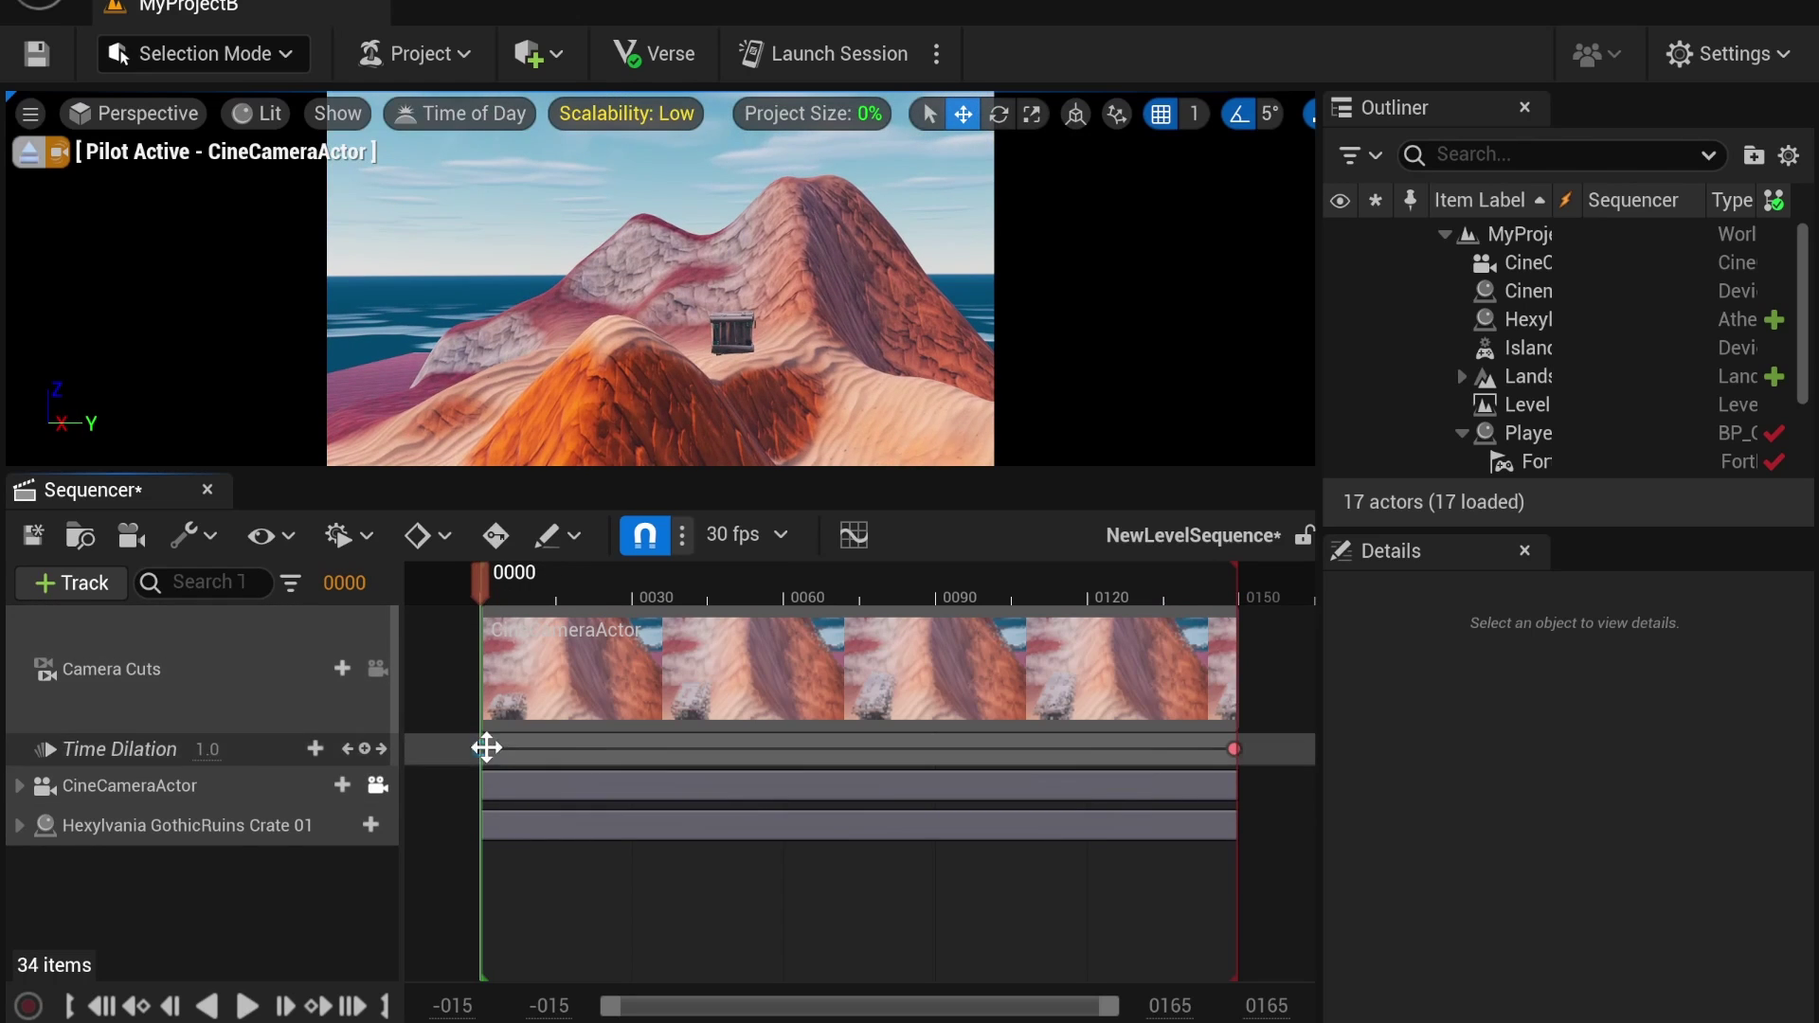
click(234, 748)
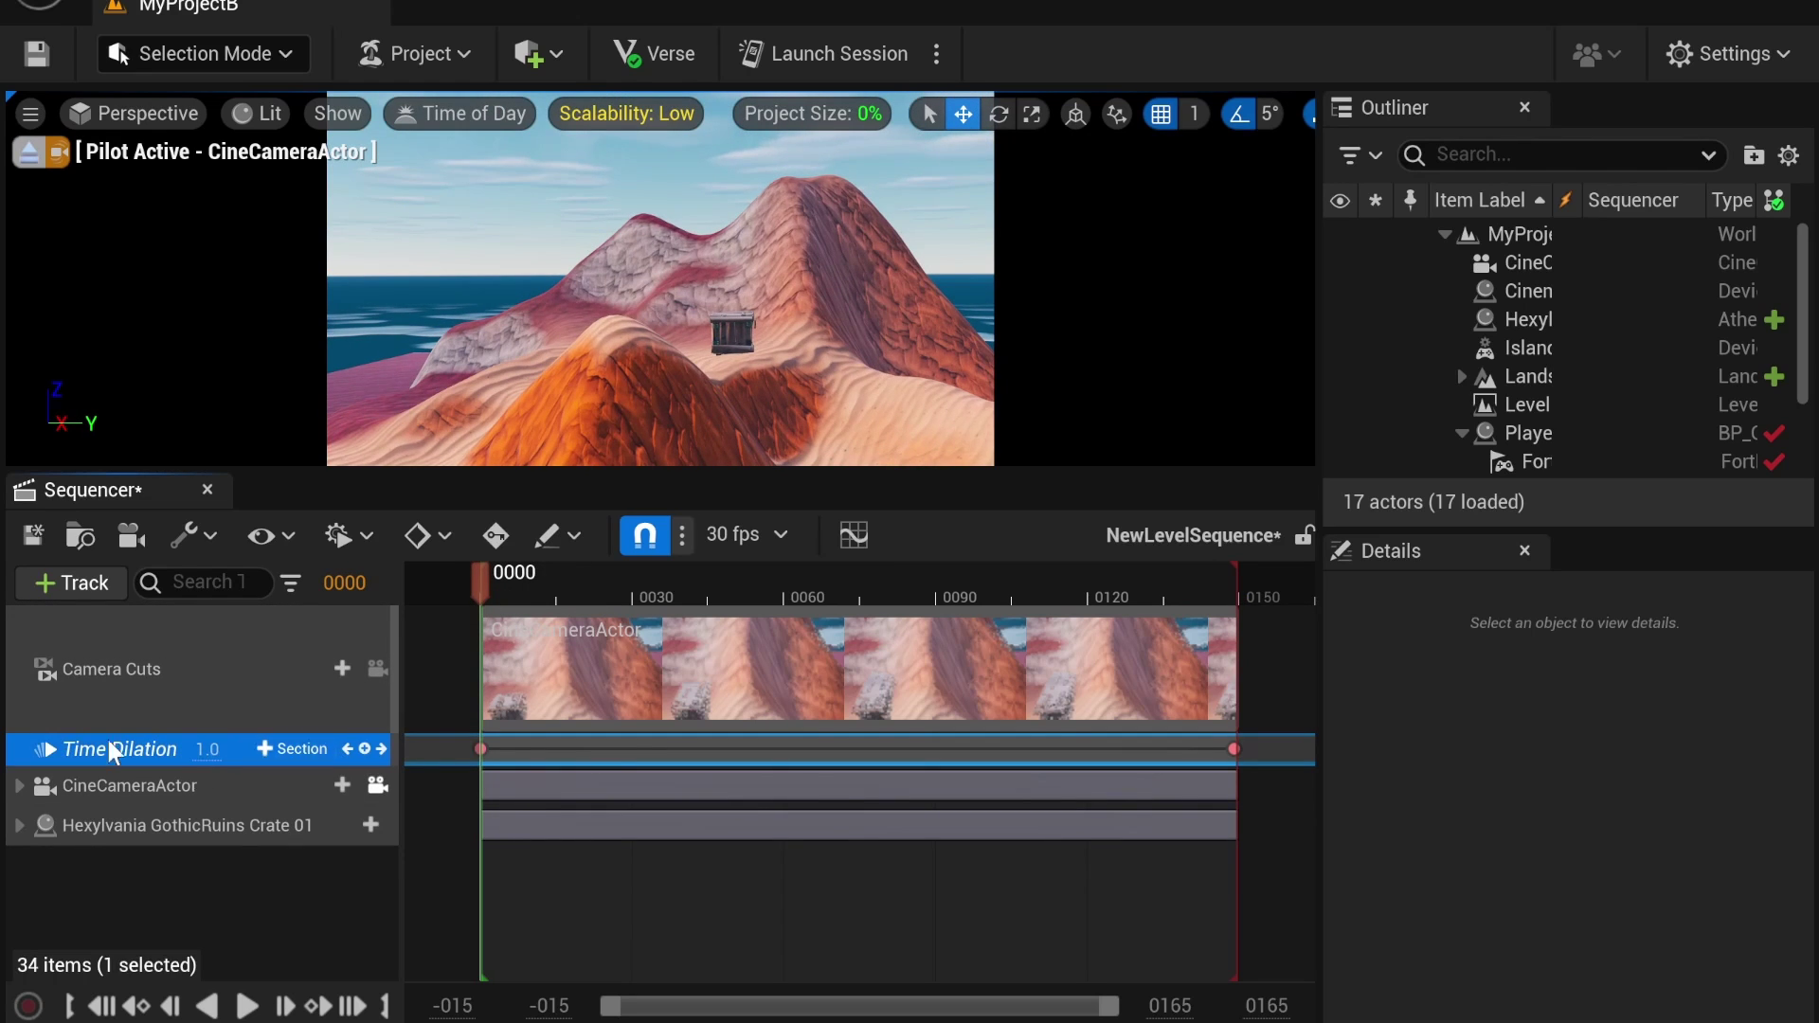
Step: Delete the Time Dilation track and add a Fade track to the sequence
key(Delete)
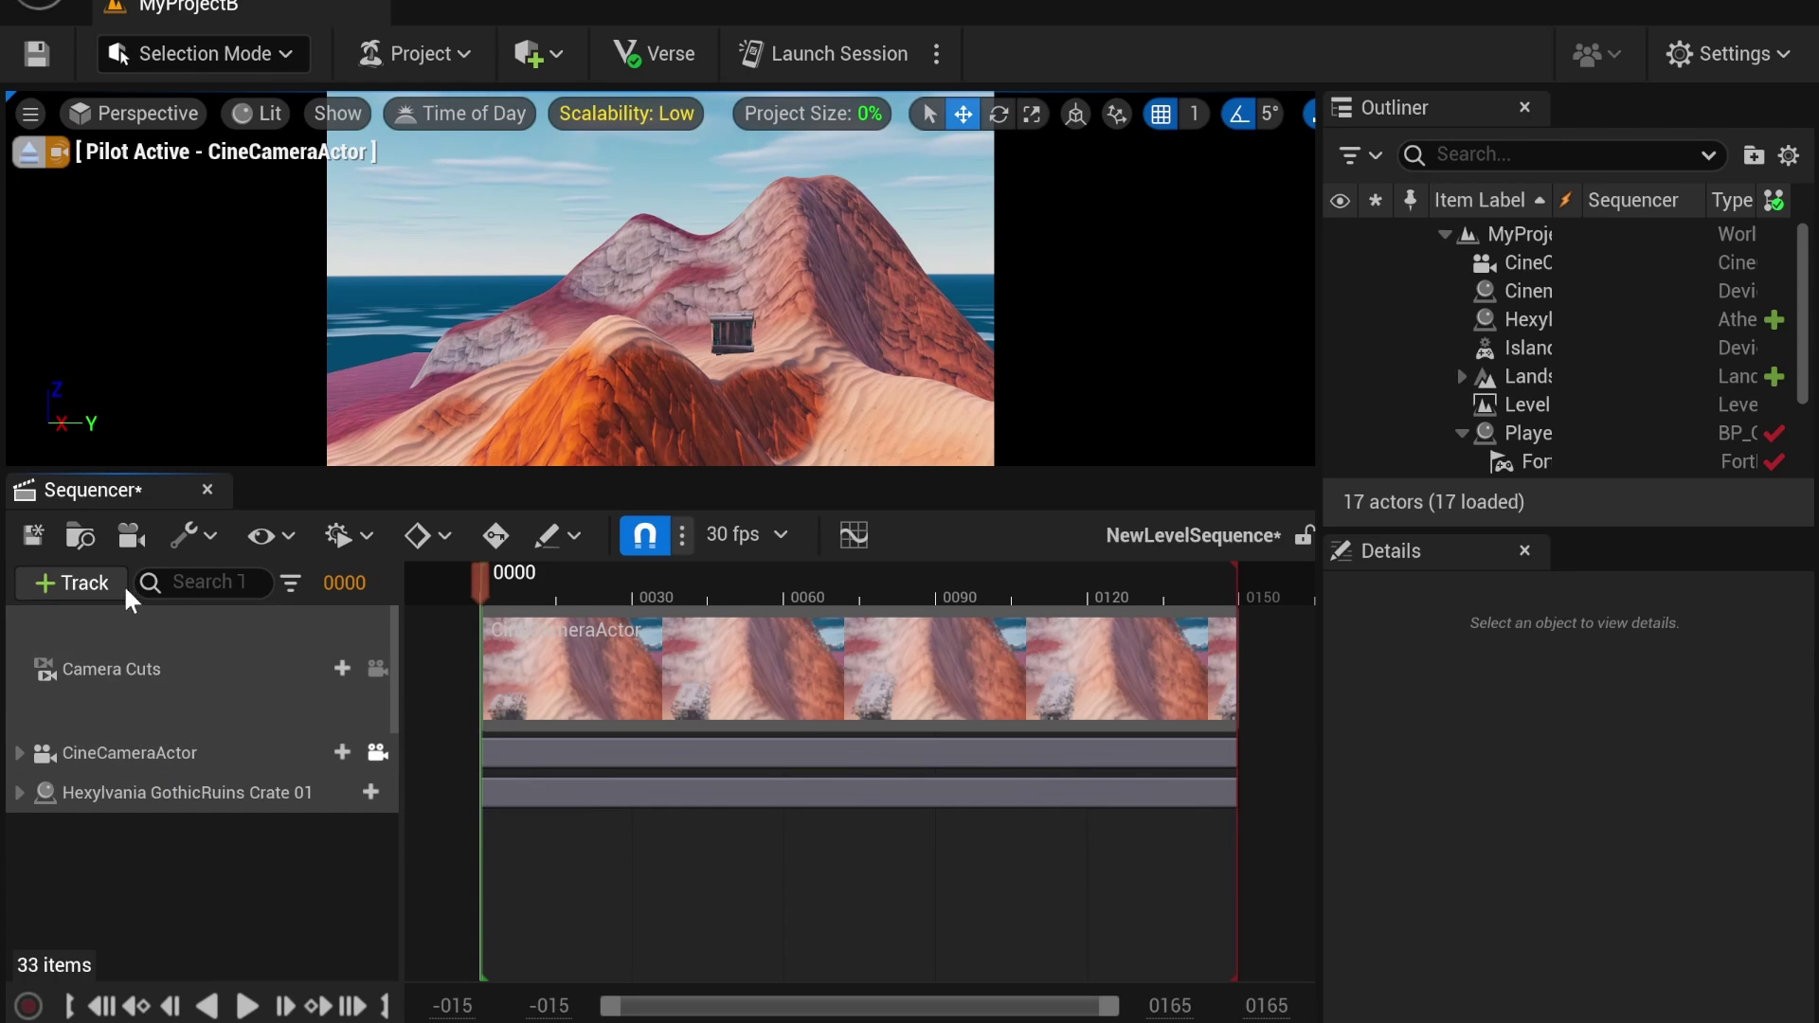
click(91, 589)
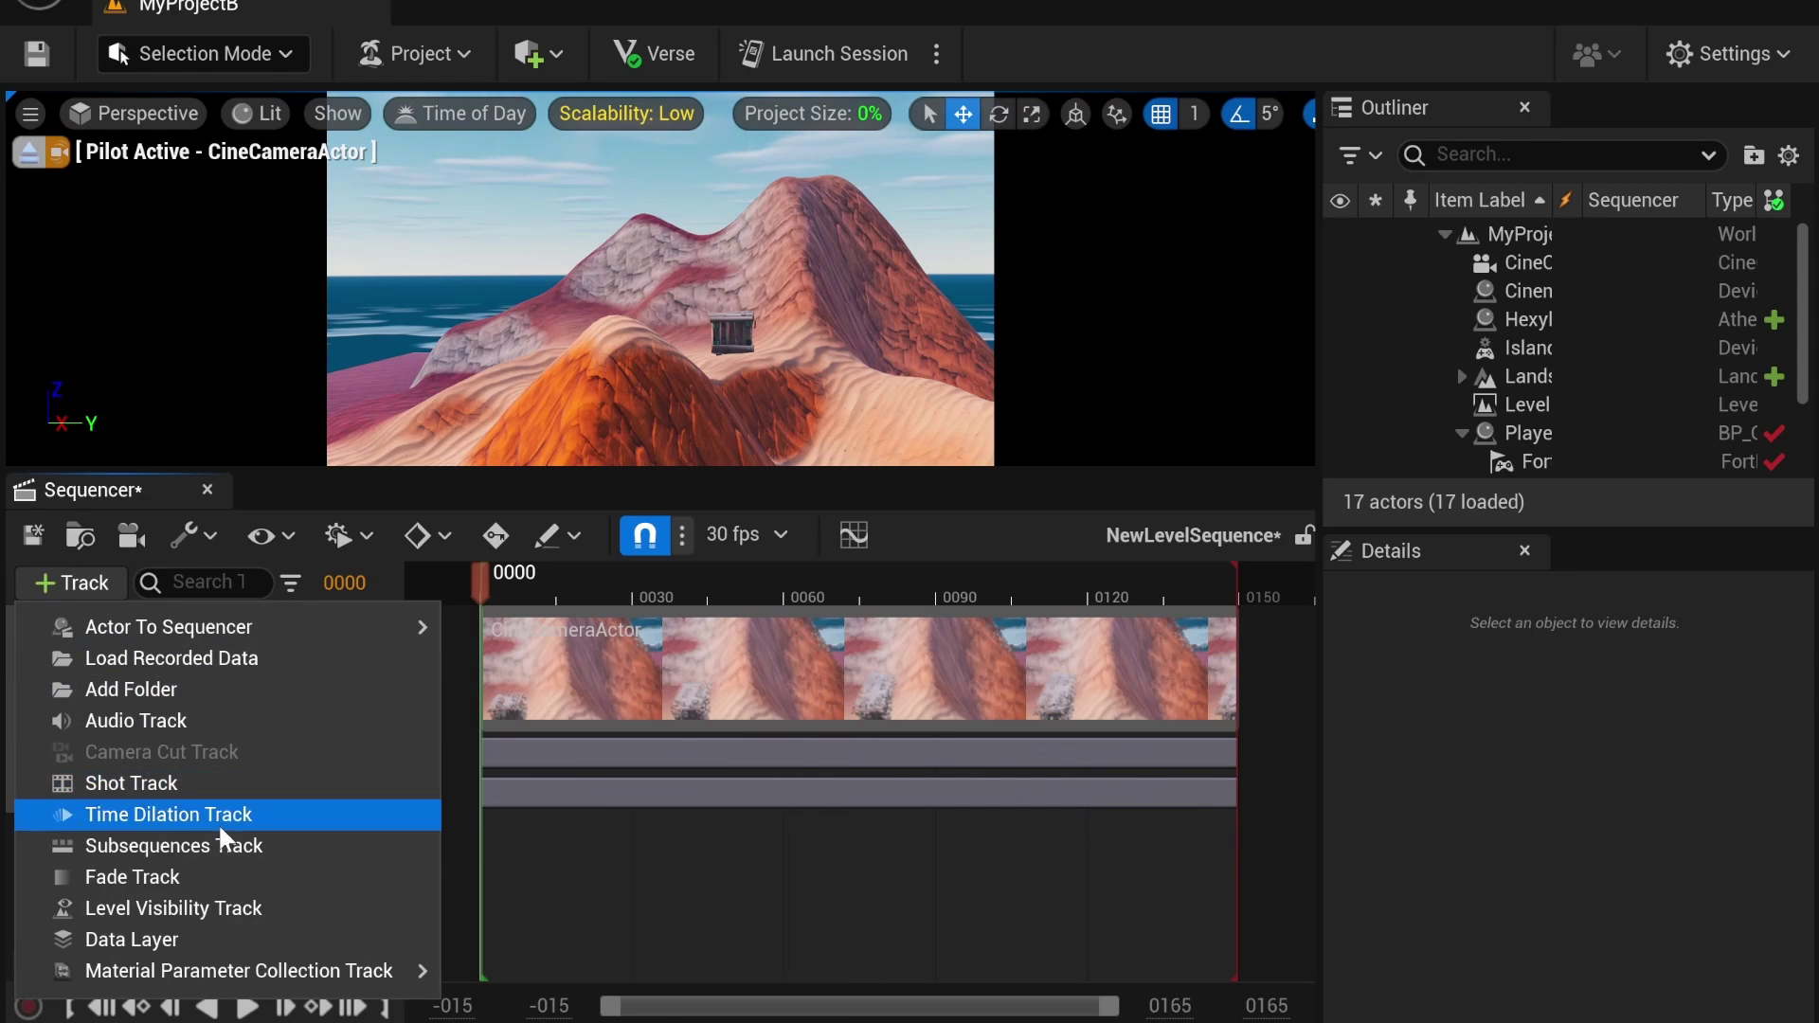
click(248, 879)
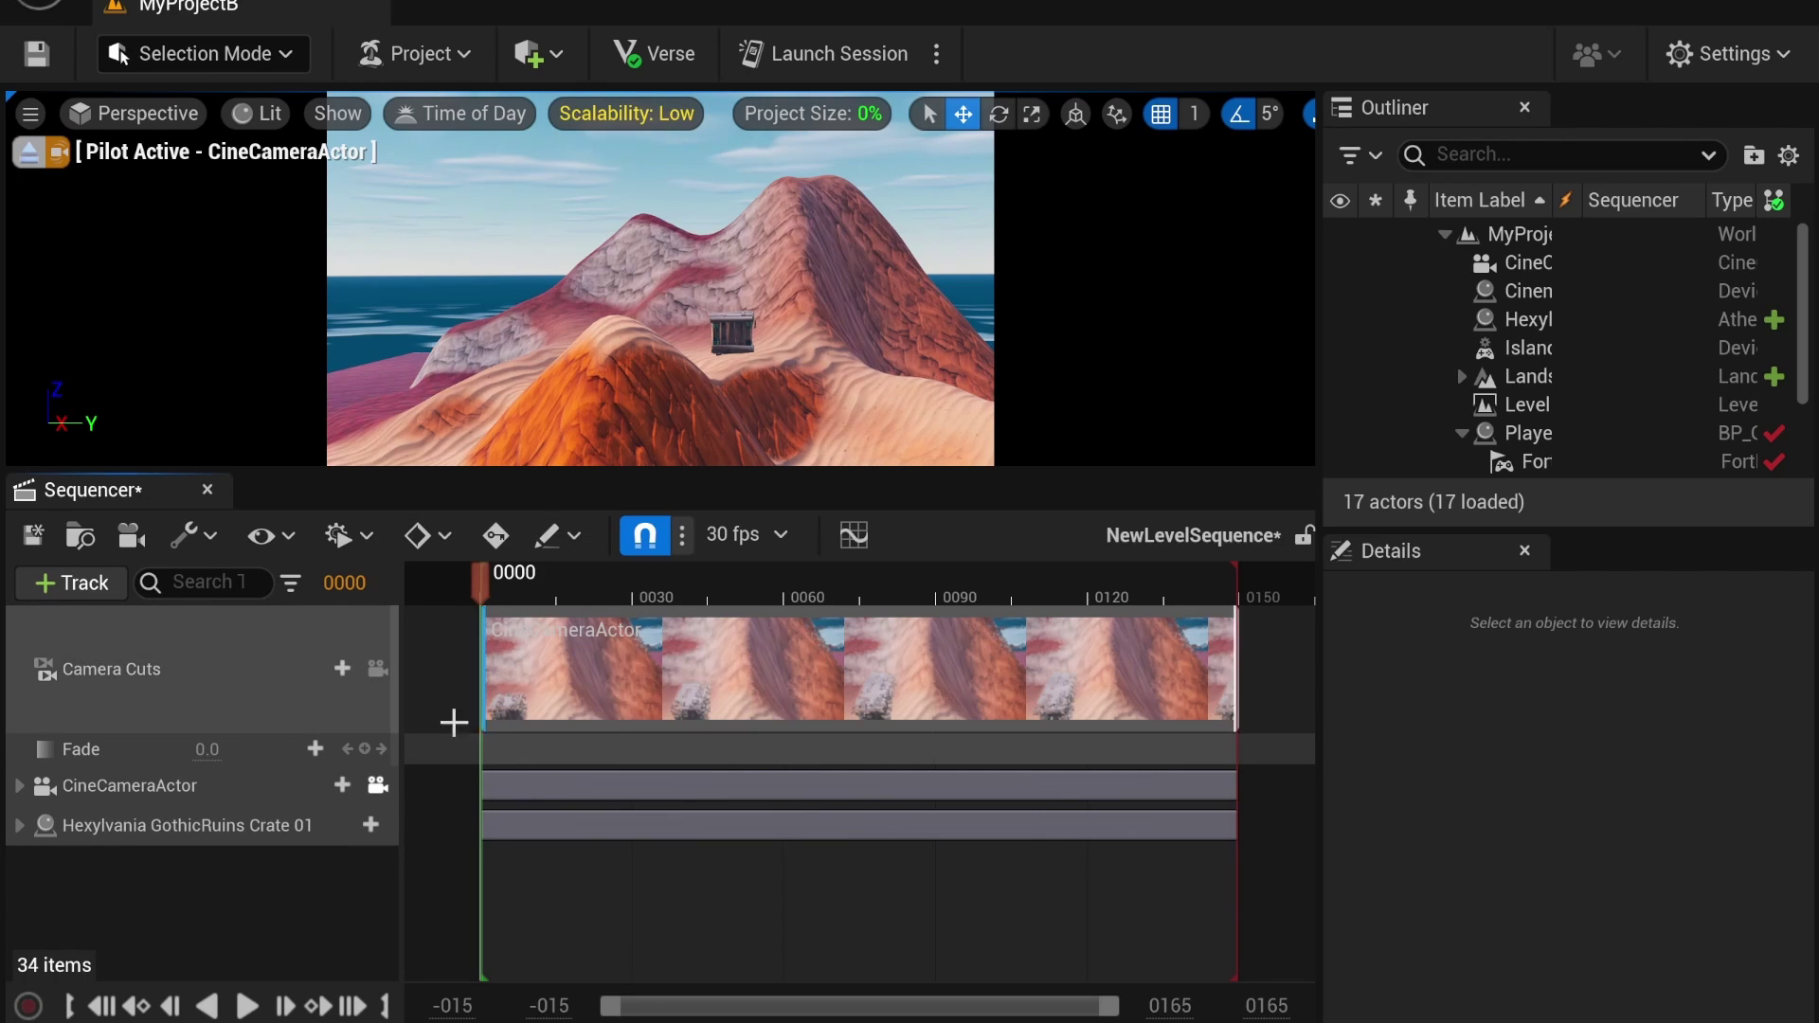
Step: Key the Fade at 0.0 on frame 0000 and 1.0 on frame 0149
click(364, 750)
mouse_move(652, 583)
mouse_down()
mouse_move(1076, 615)
mouse_move(1243, 669)
mouse_move(1235, 654)
mouse_up()
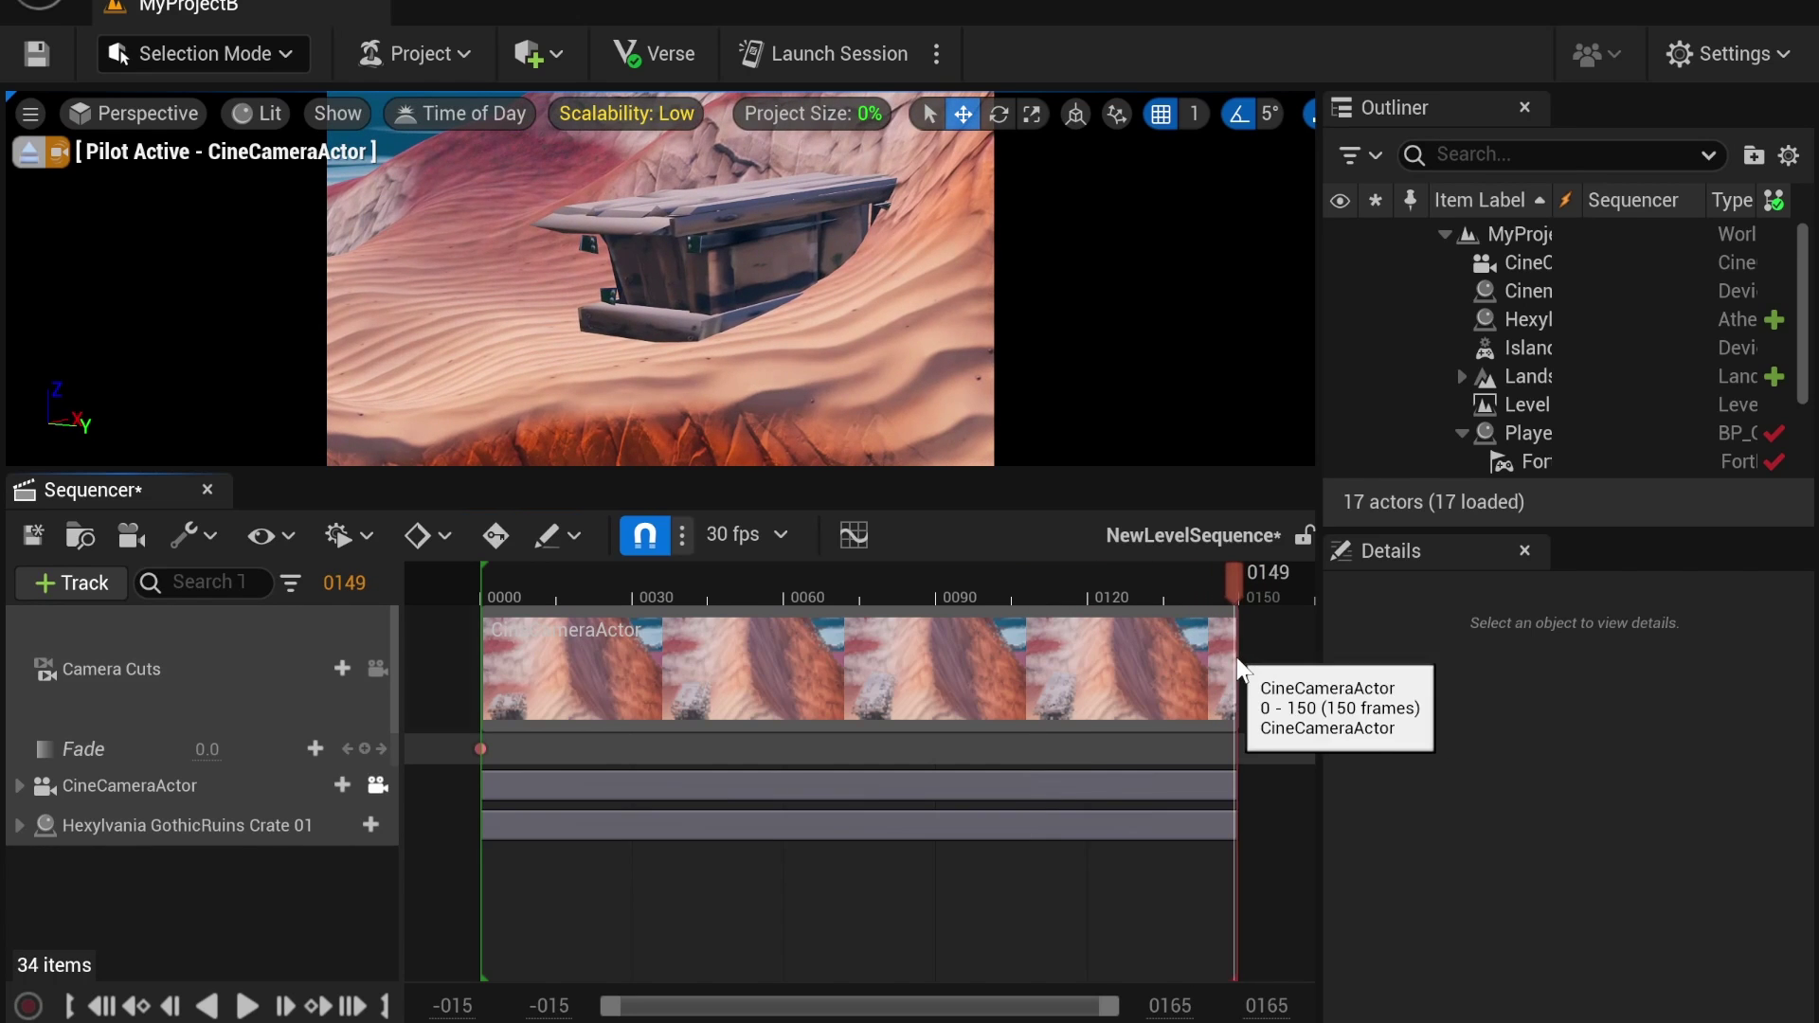
click(364, 749)
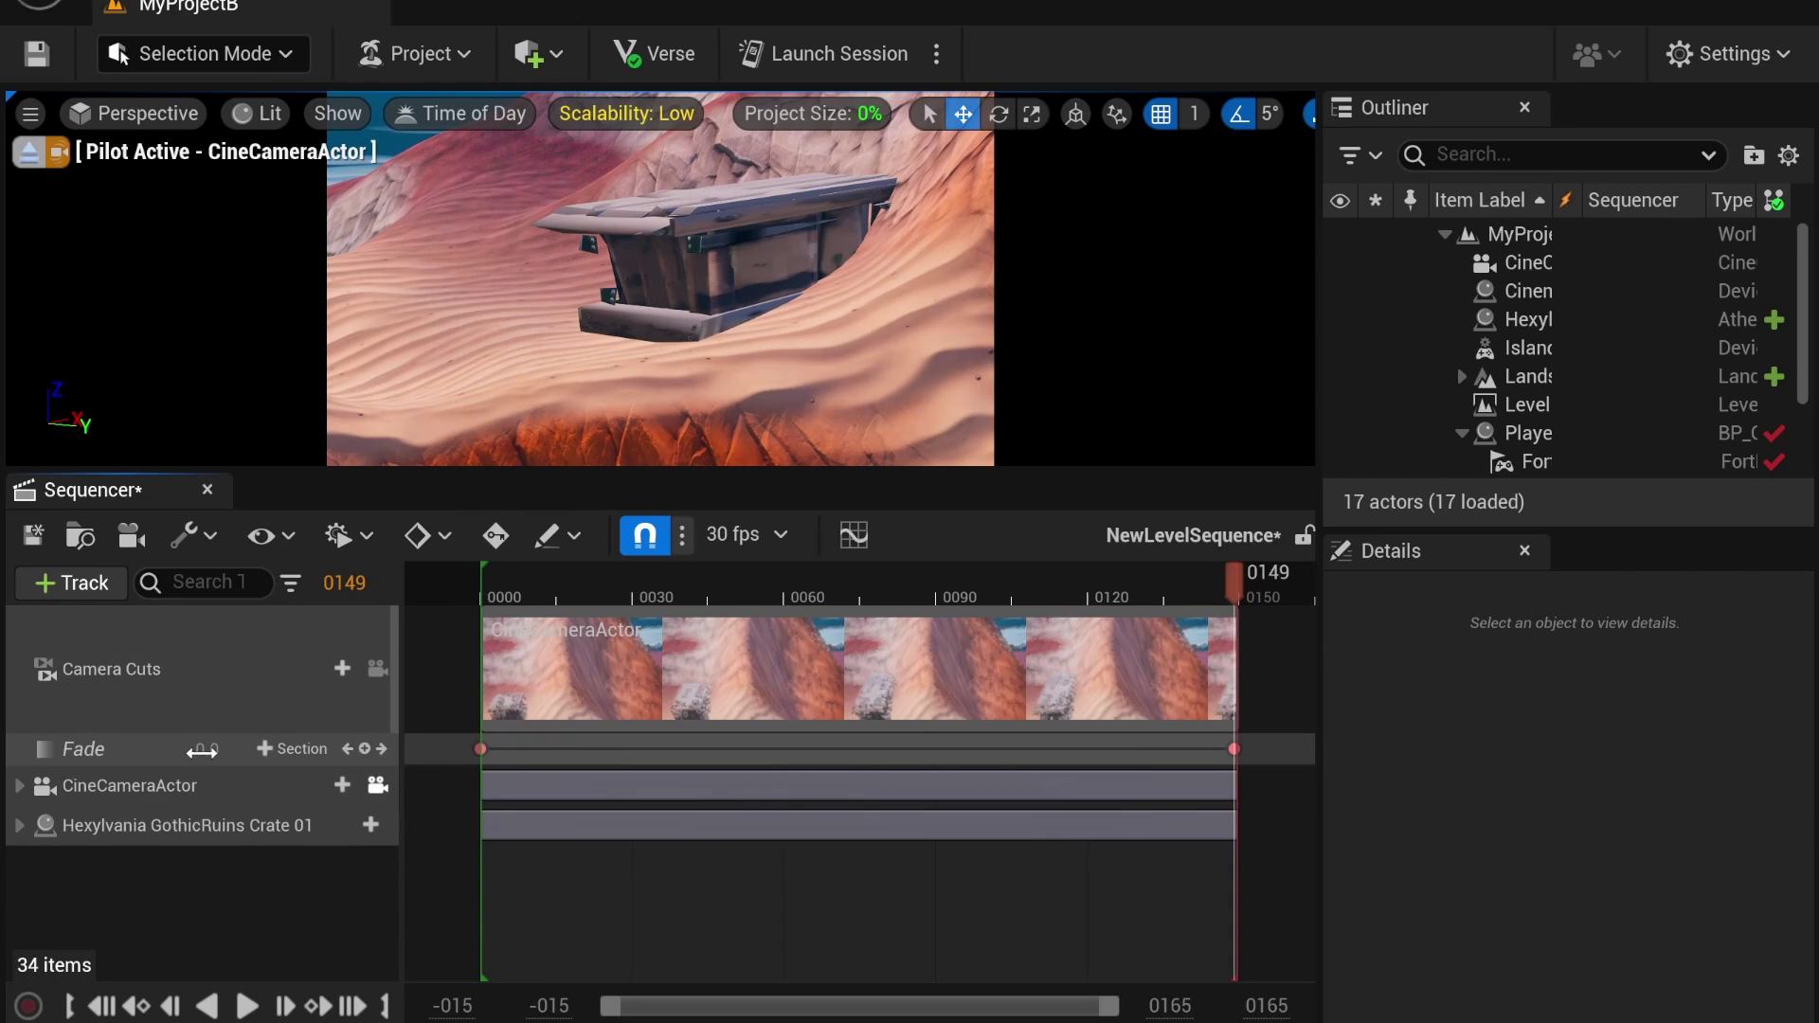
click(1234, 749)
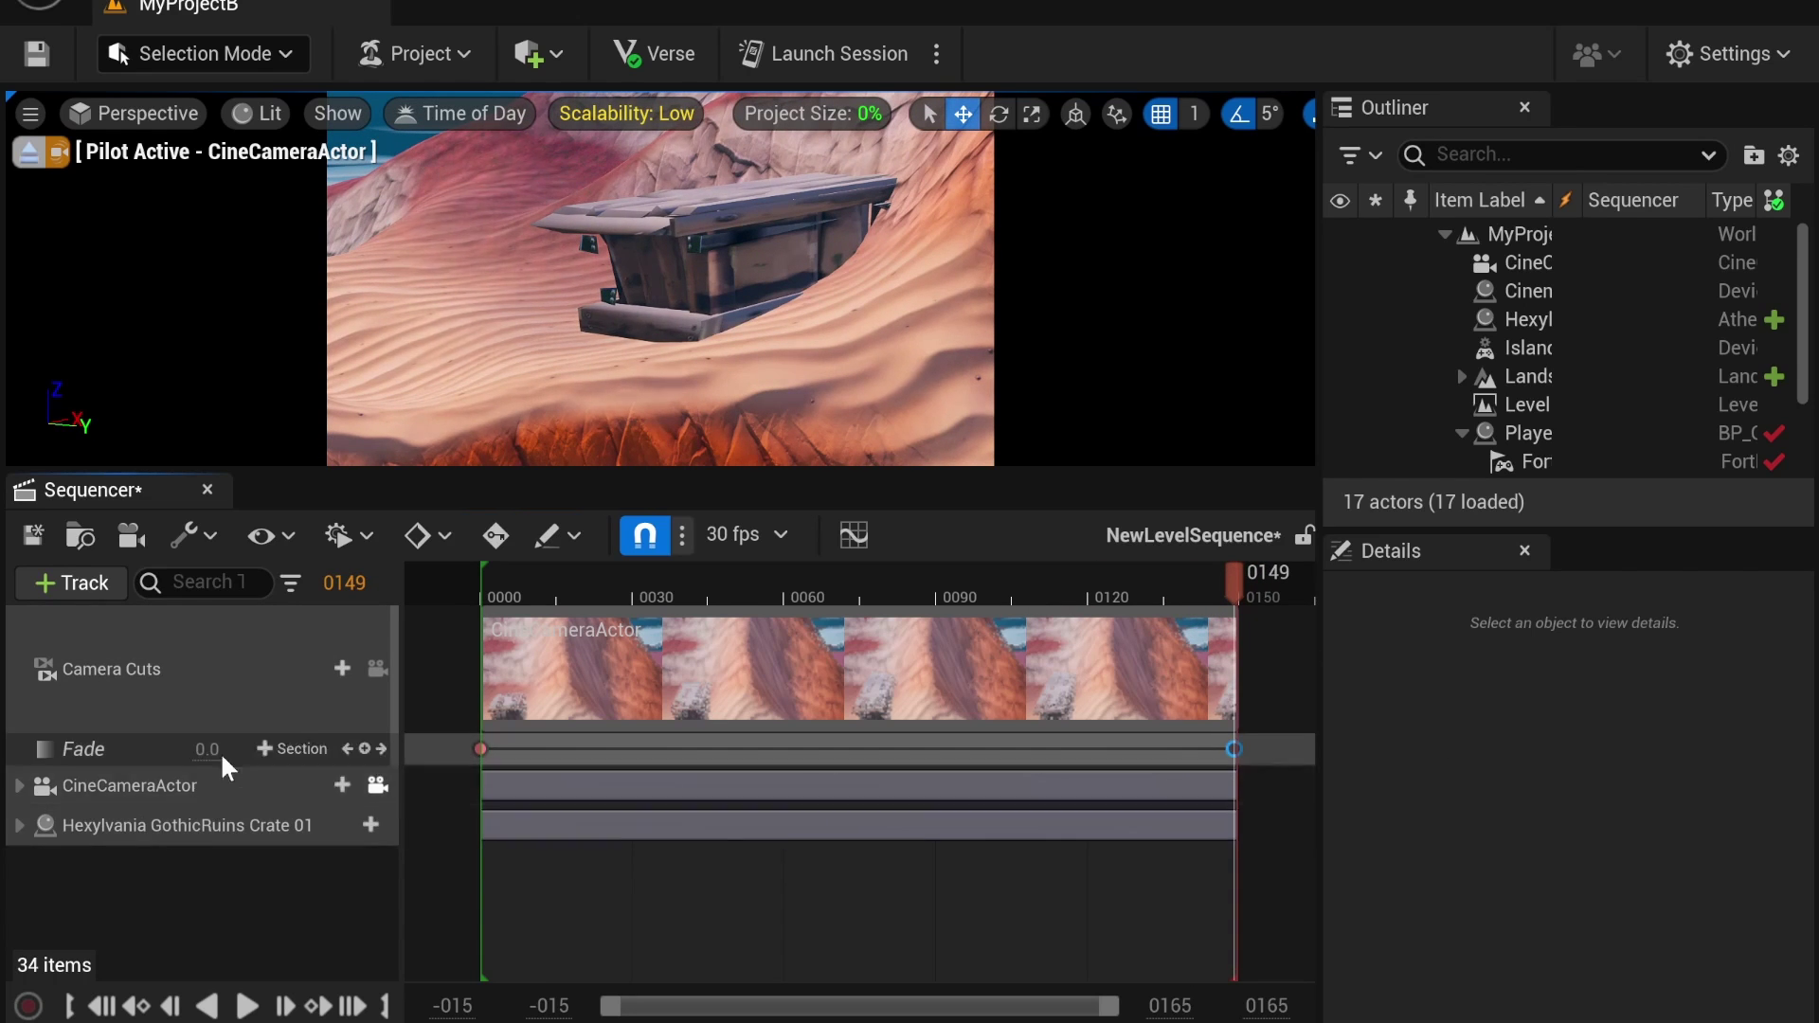
mouse_move(210, 749)
mouse_down()
mouse_move(248, 749)
mouse_move(210, 748)
mouse_up()
click(114, 748)
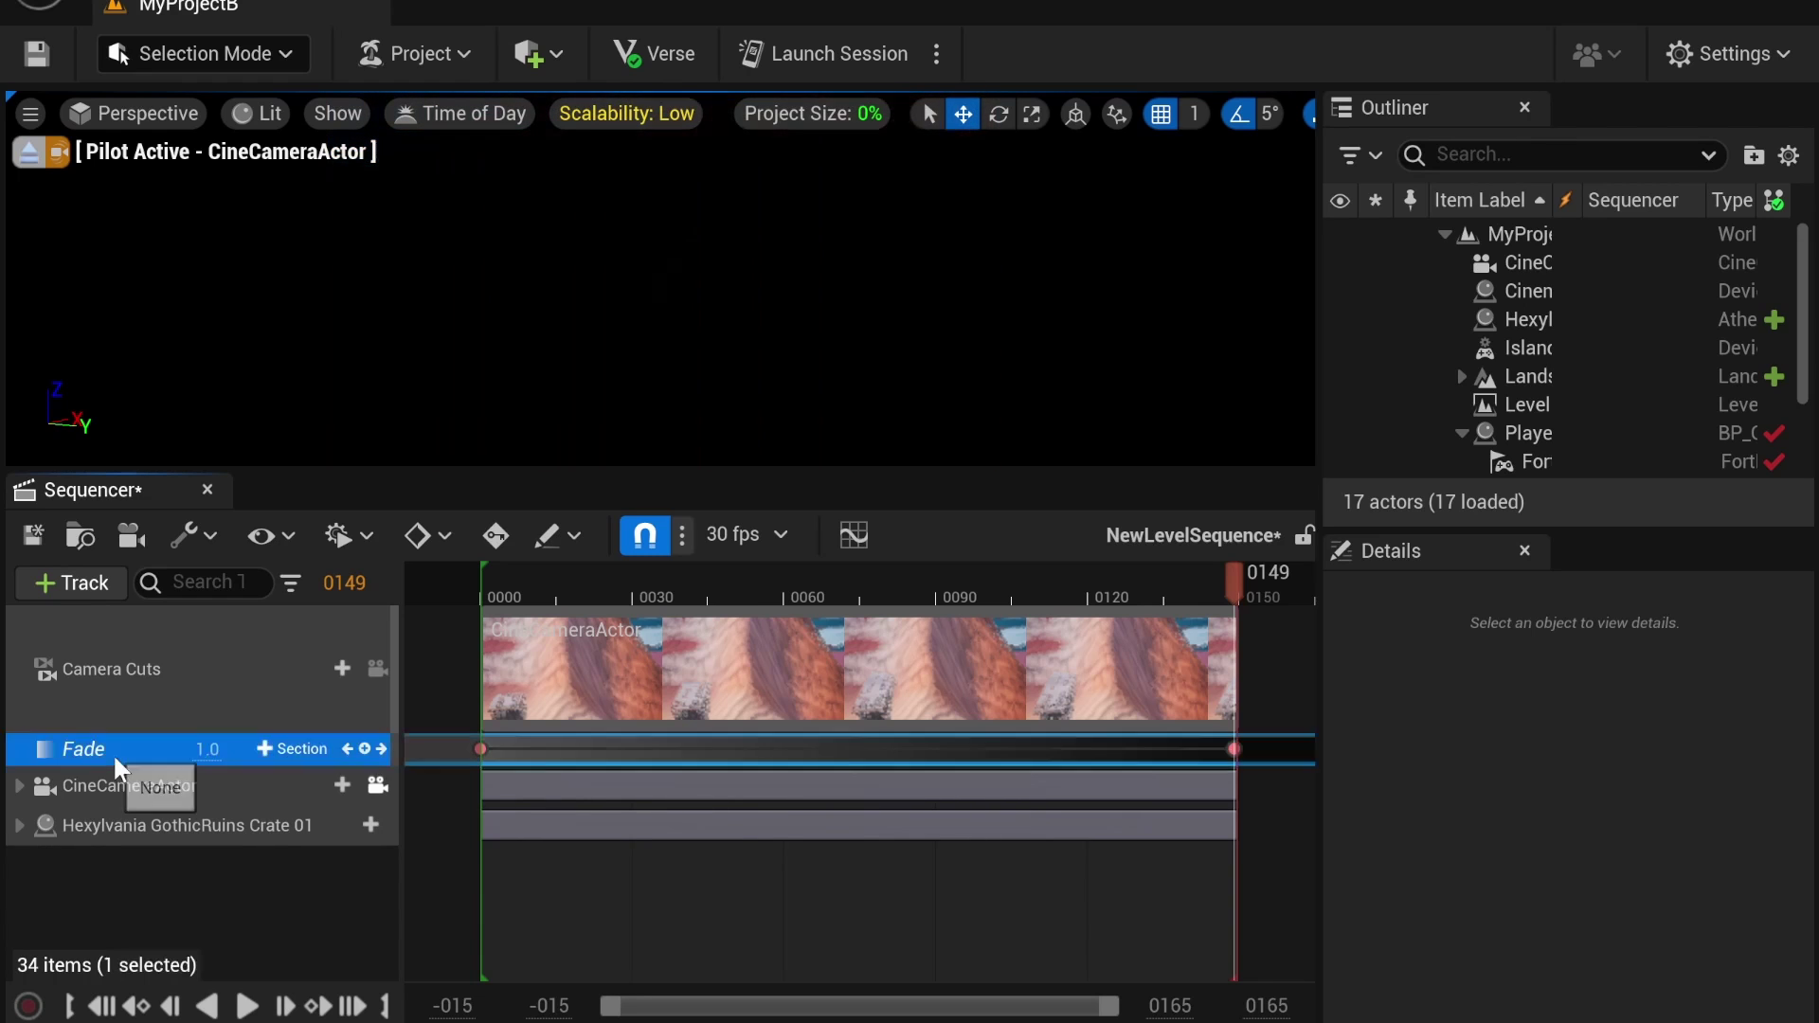
drag(699, 595, 890, 661)
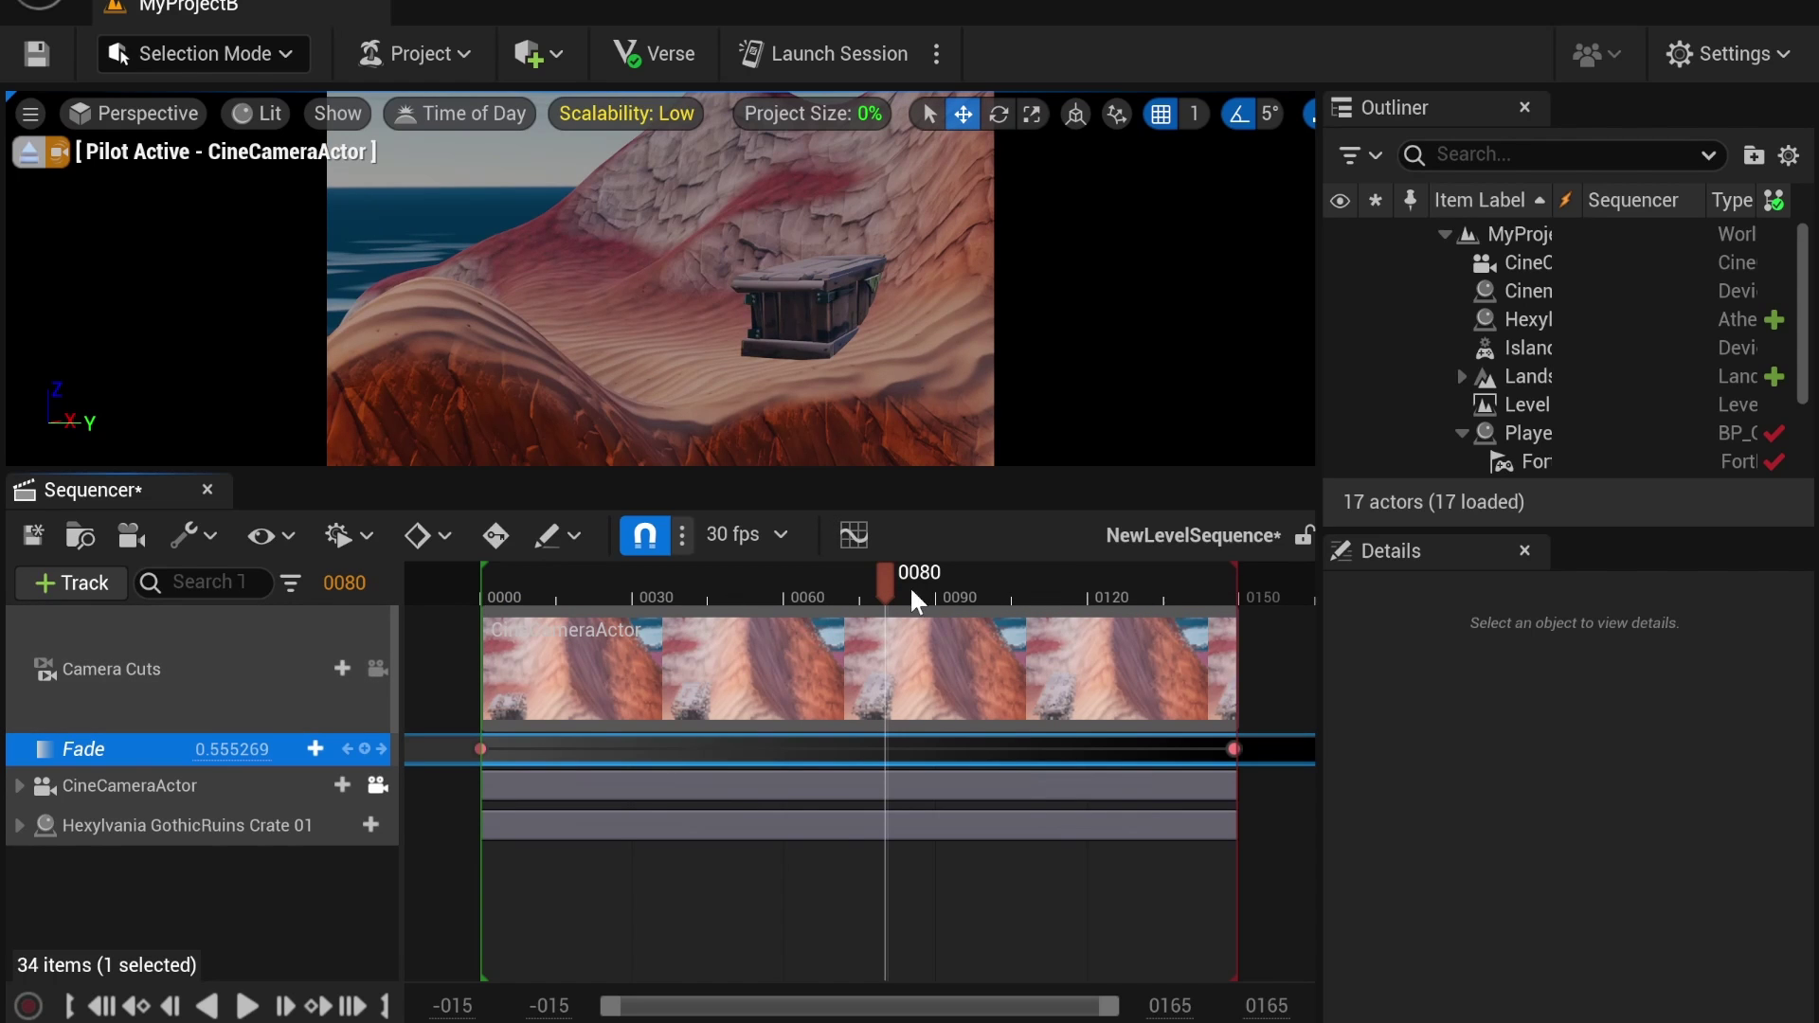
Step: Open the Fade keys as a curve and ease the end key's tangent into a steep climb
click(853, 537)
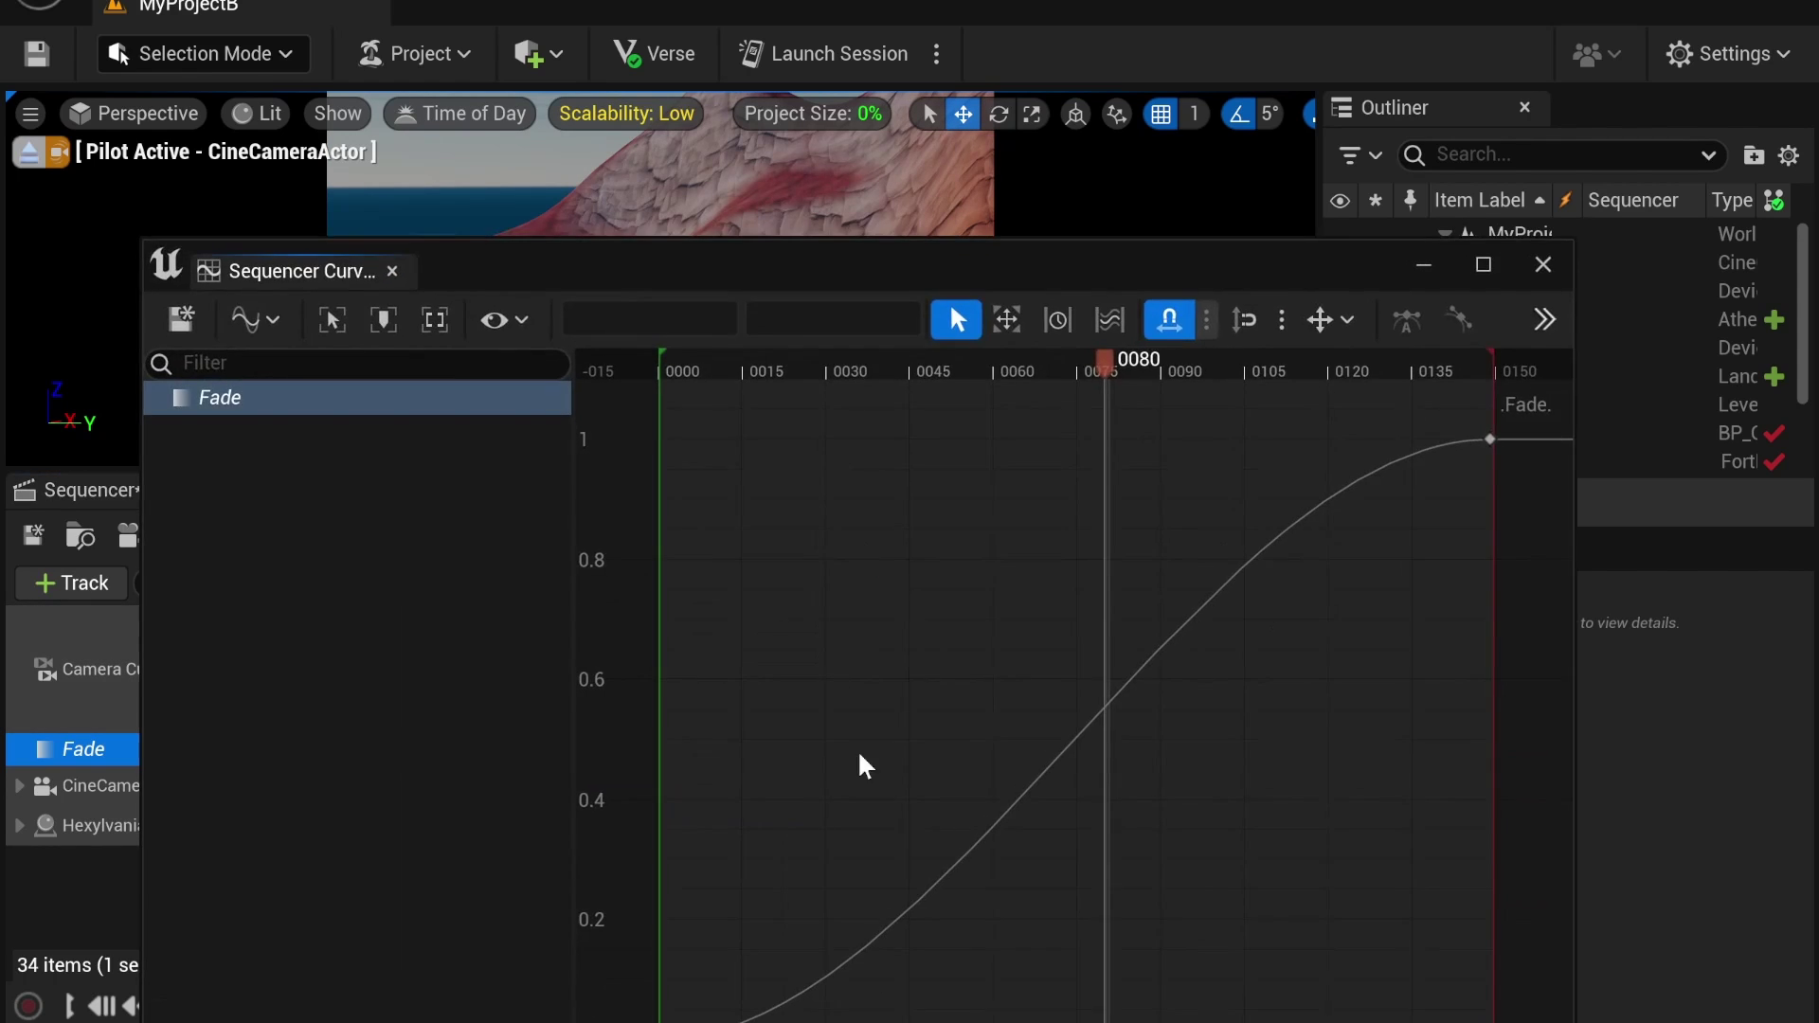
scroll(905, 625, down, 3)
mouse_move(906, 626)
right_down()
mouse_move(941, 486)
mouse_move(917, 601)
right_up()
scroll(888, 682, down, 2)
right_drag(889, 682, 1122, 603)
mouse_move(1192, 561)
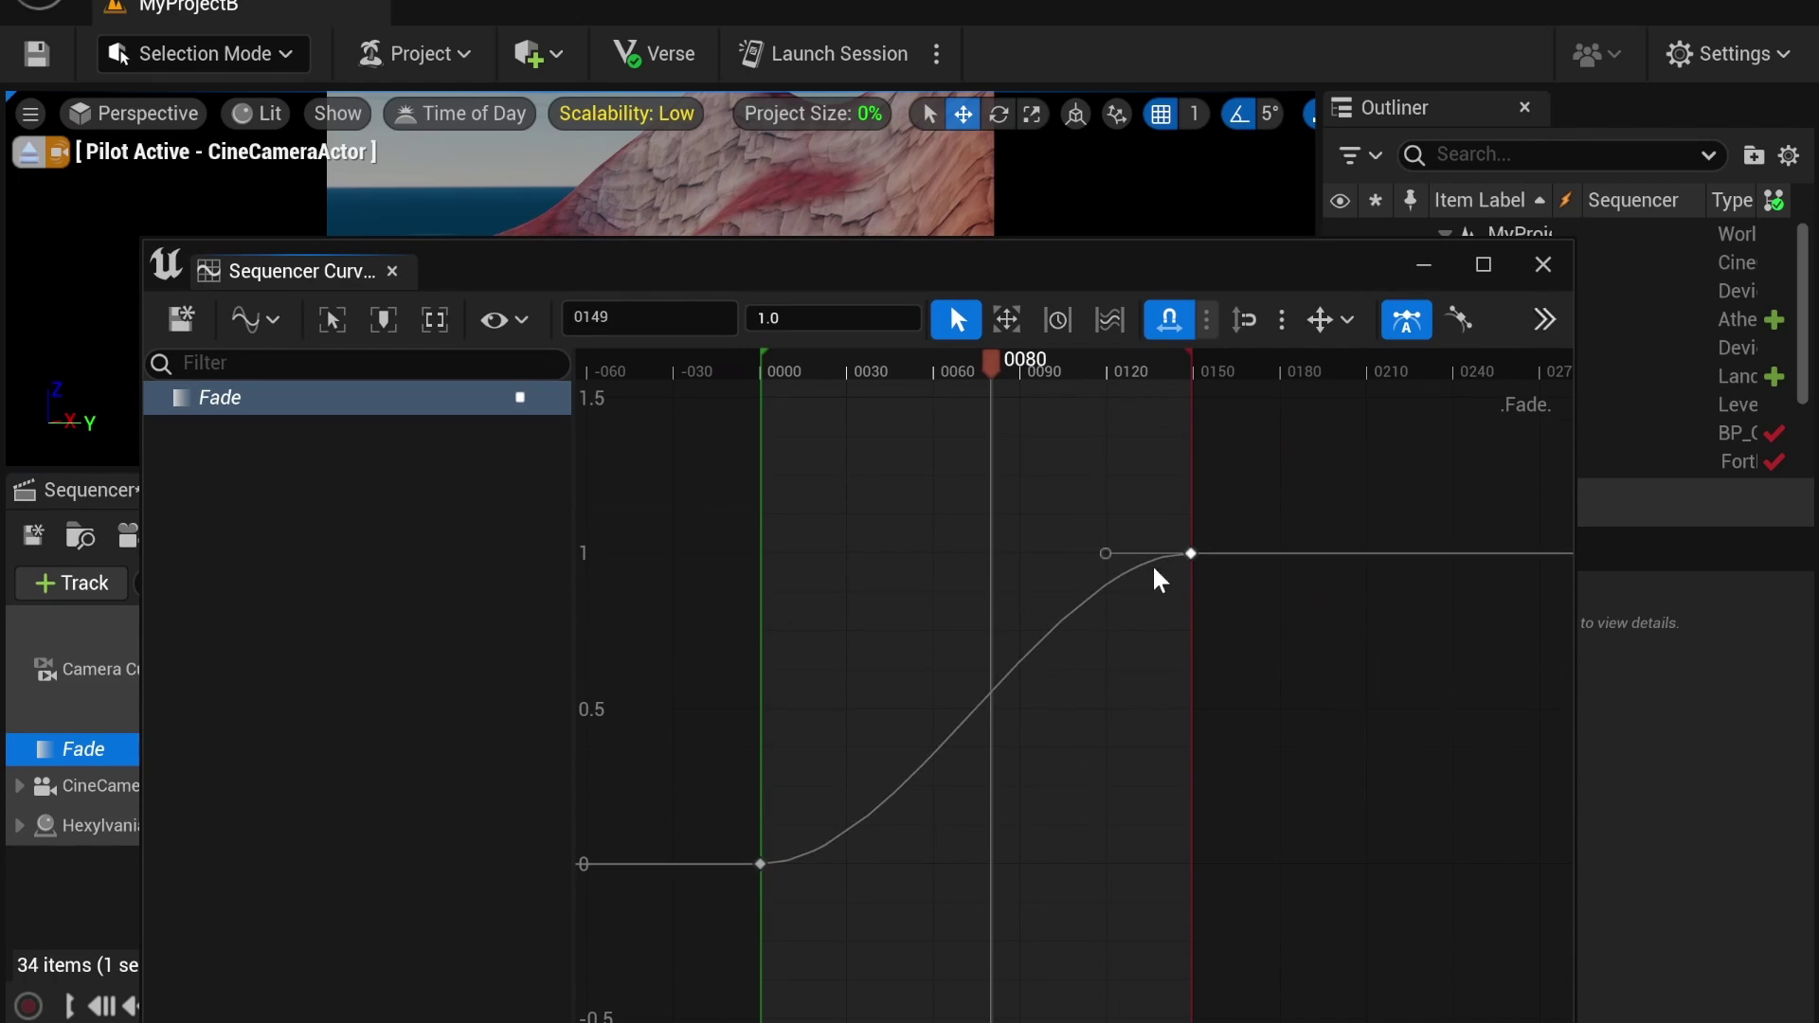
key(t)
drag(1128, 563, 1159, 632)
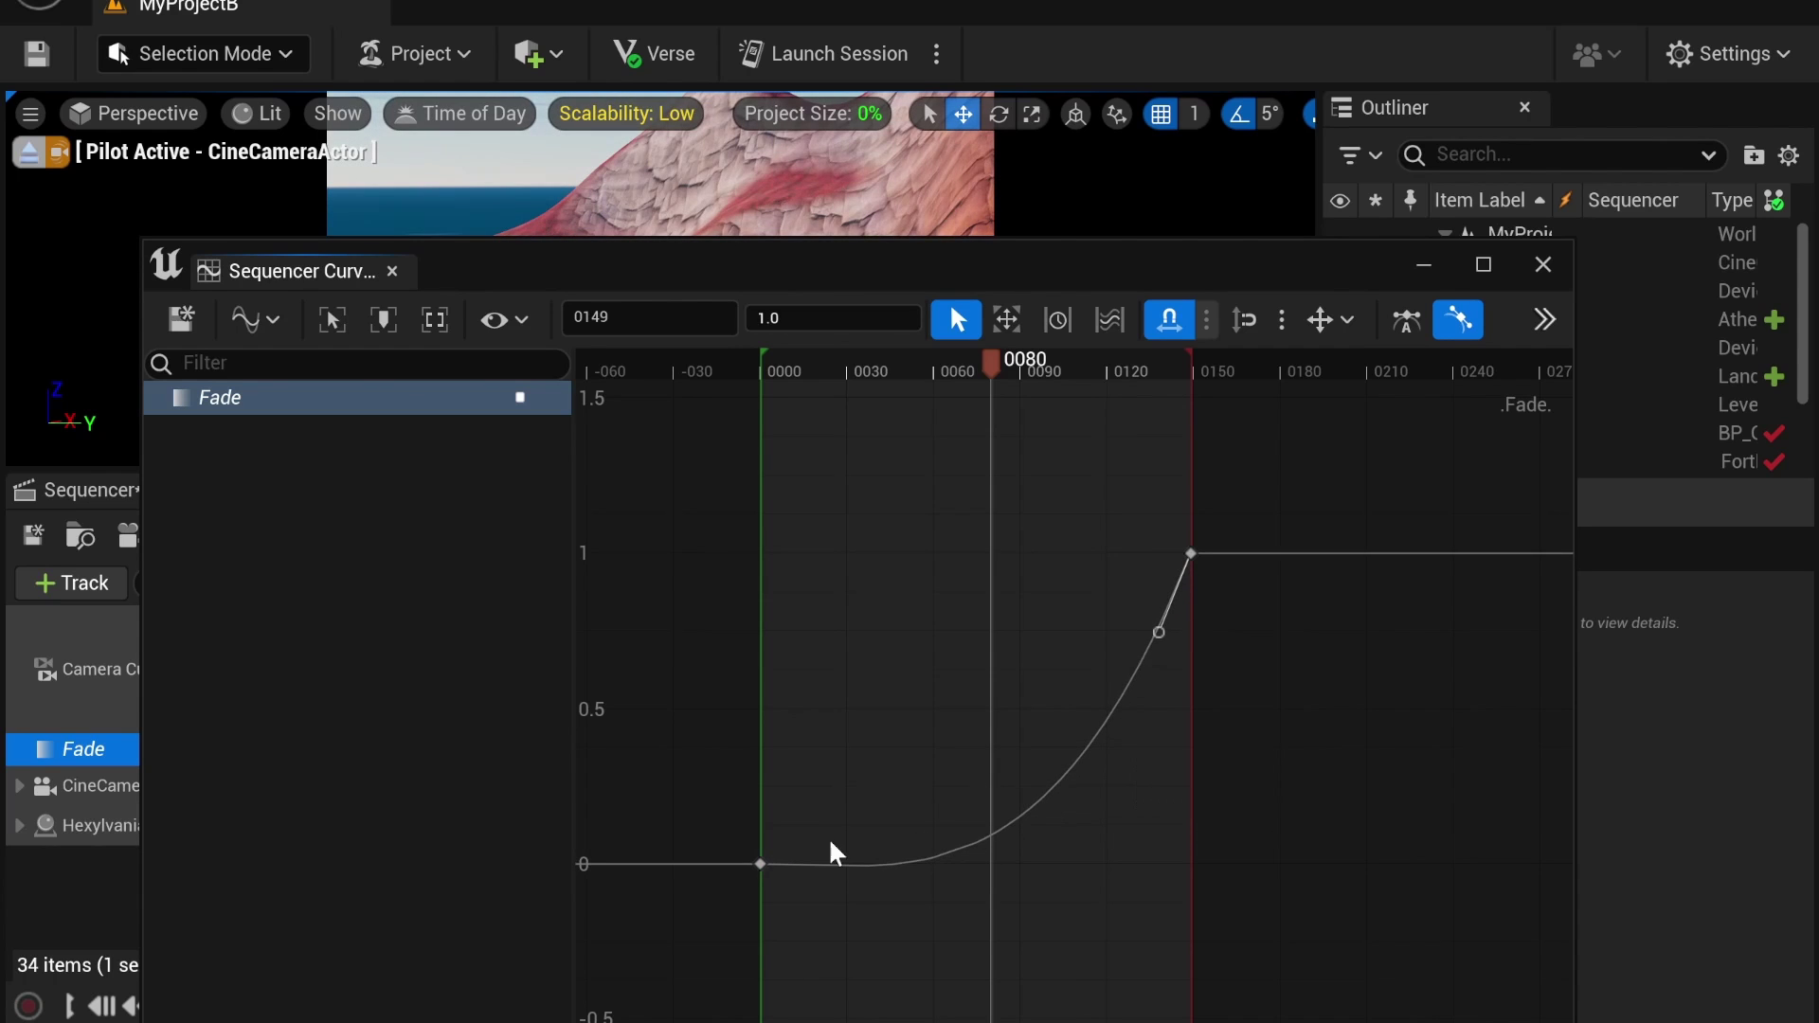
Step: Undo the stray key move, save the sequence, preview frame 88, and close the curve editor
click(767, 867)
key(ctrl+a)
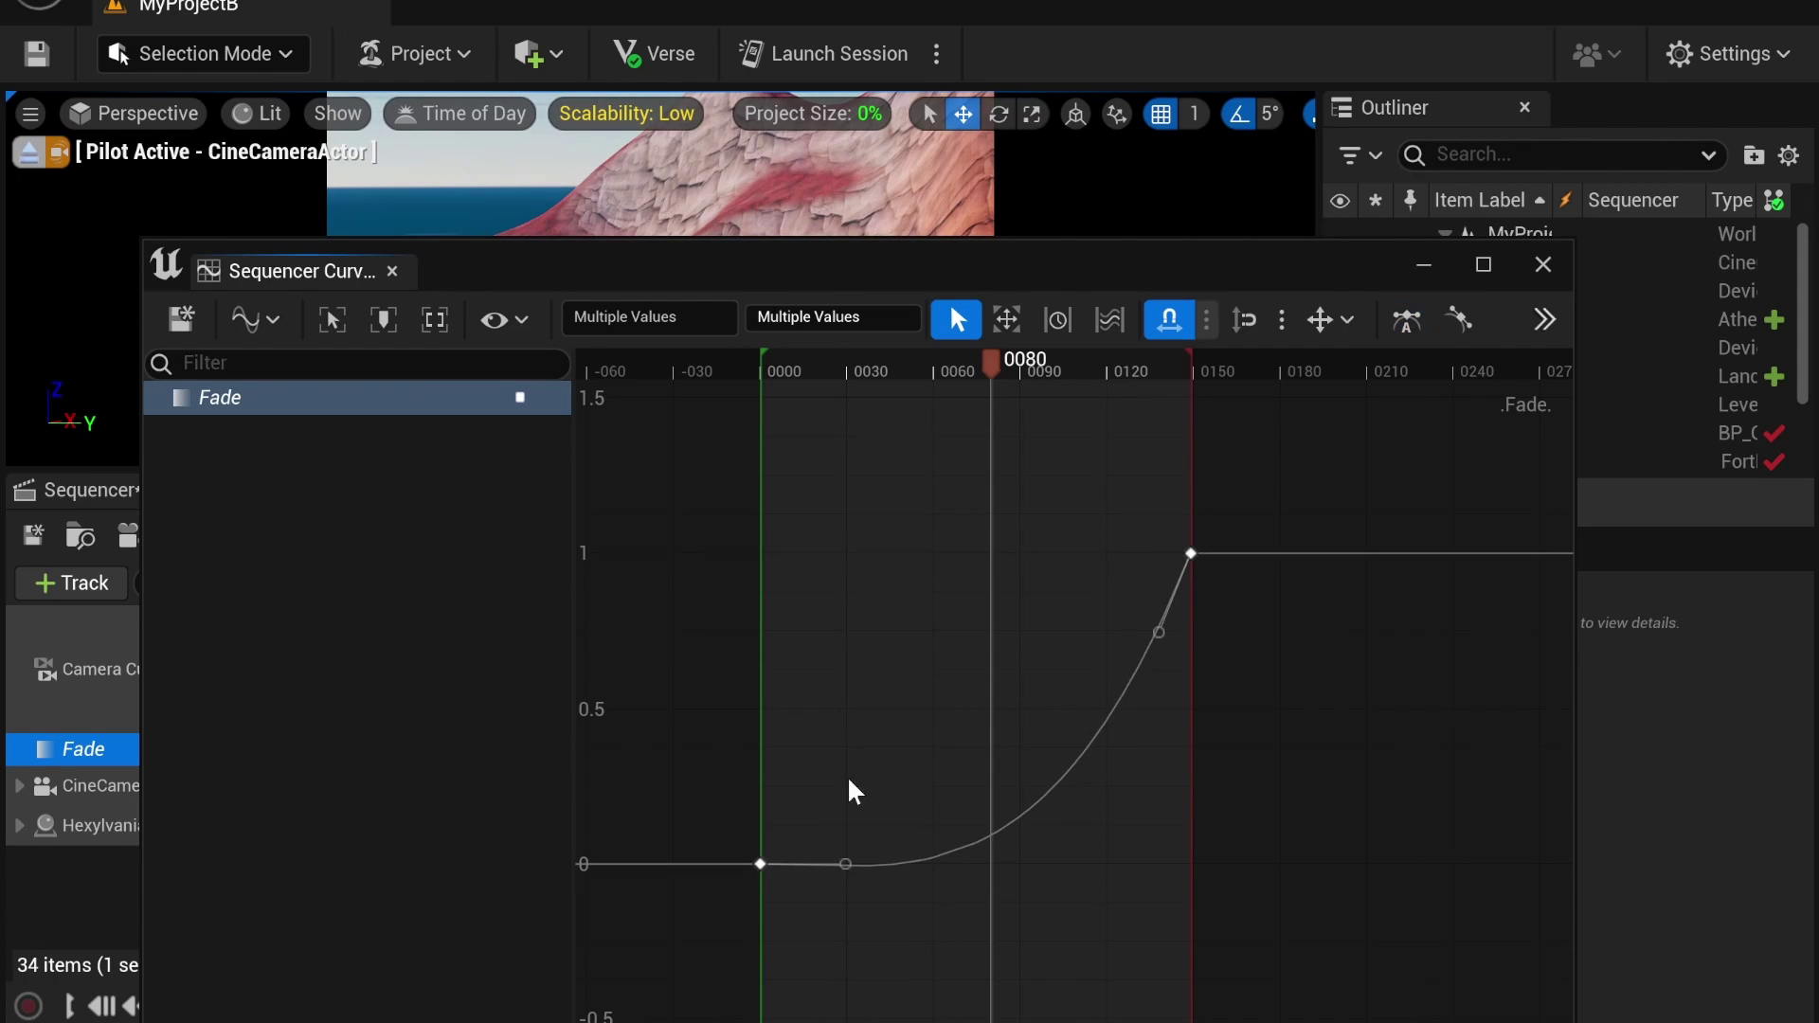
drag(1189, 555, 1192, 599)
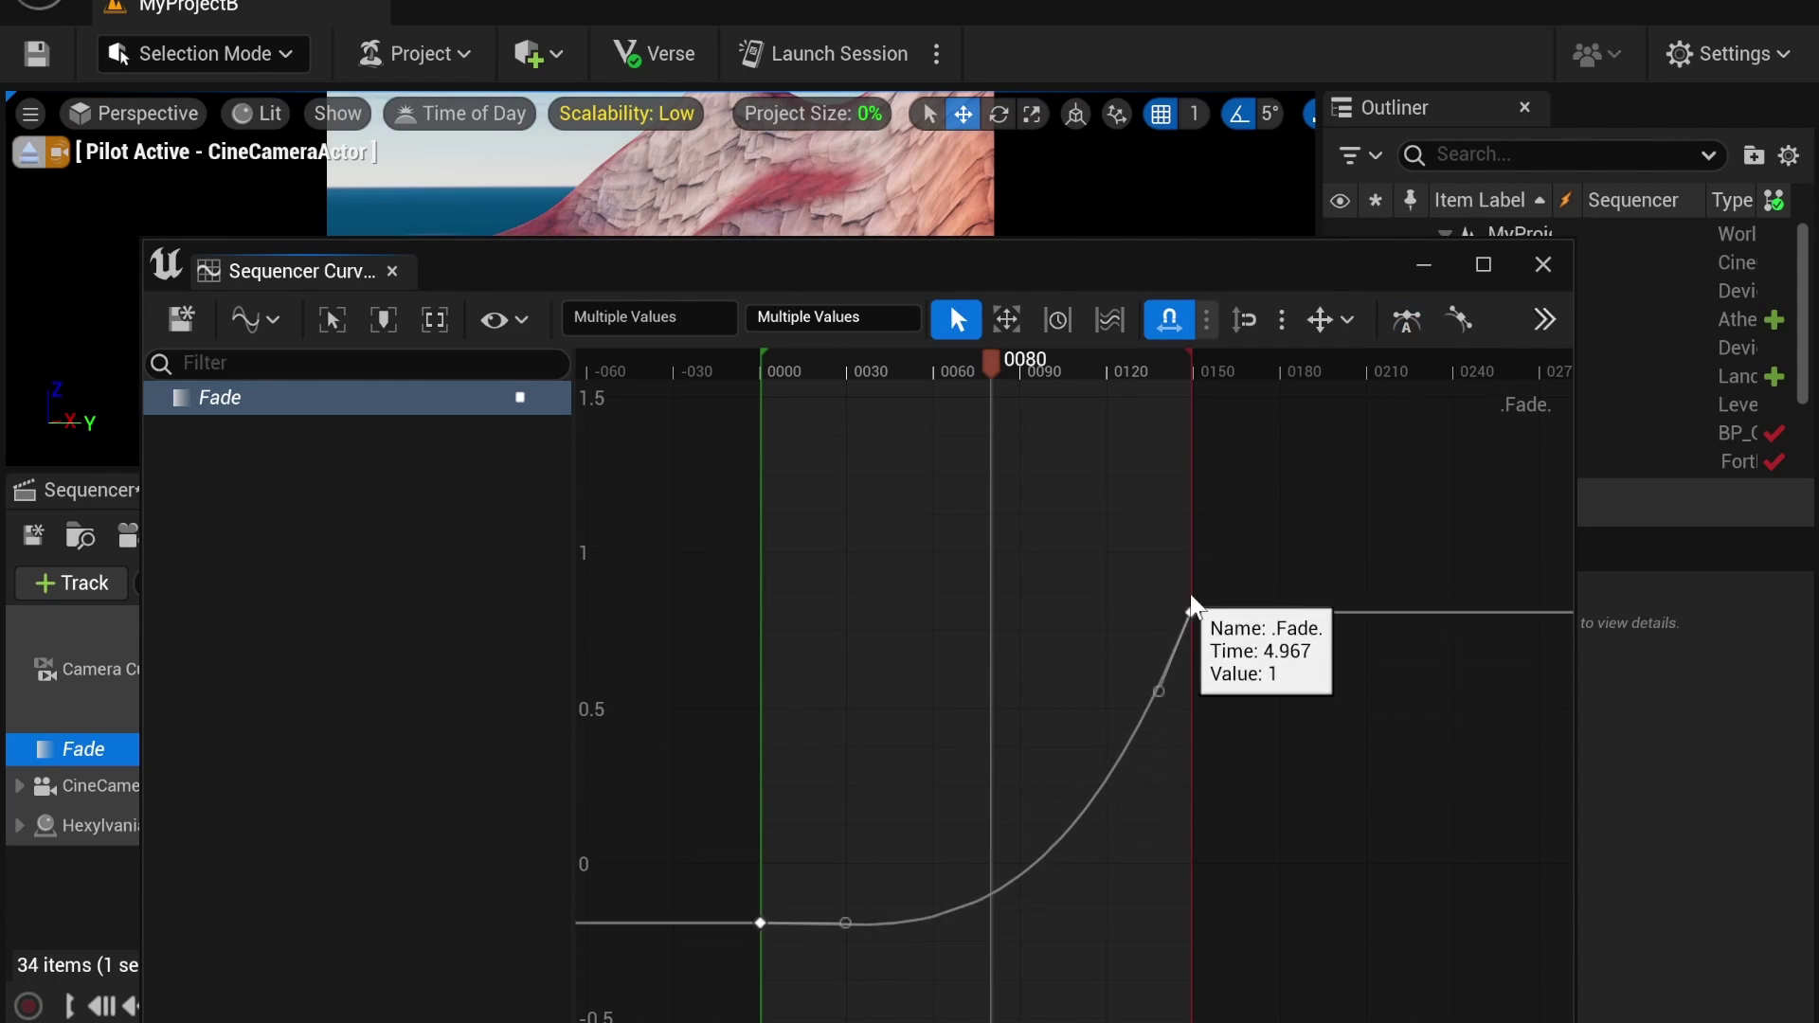
key(ctrl+z)
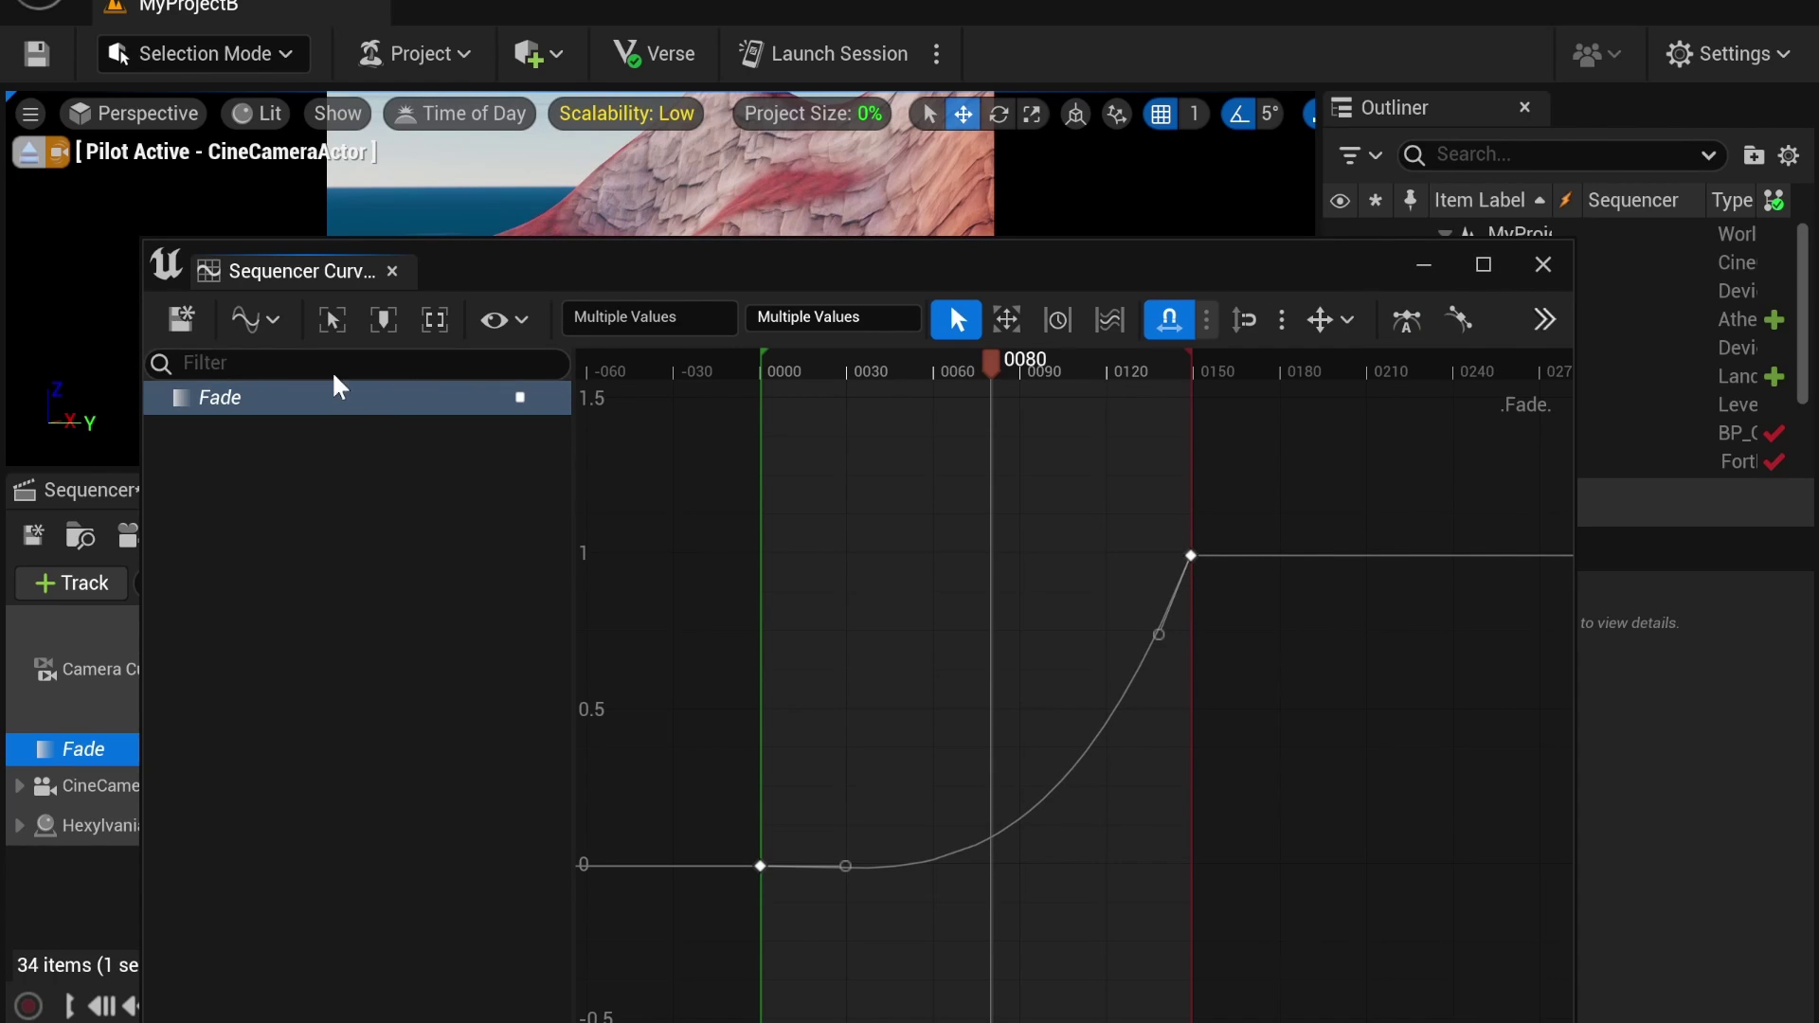
click(181, 319)
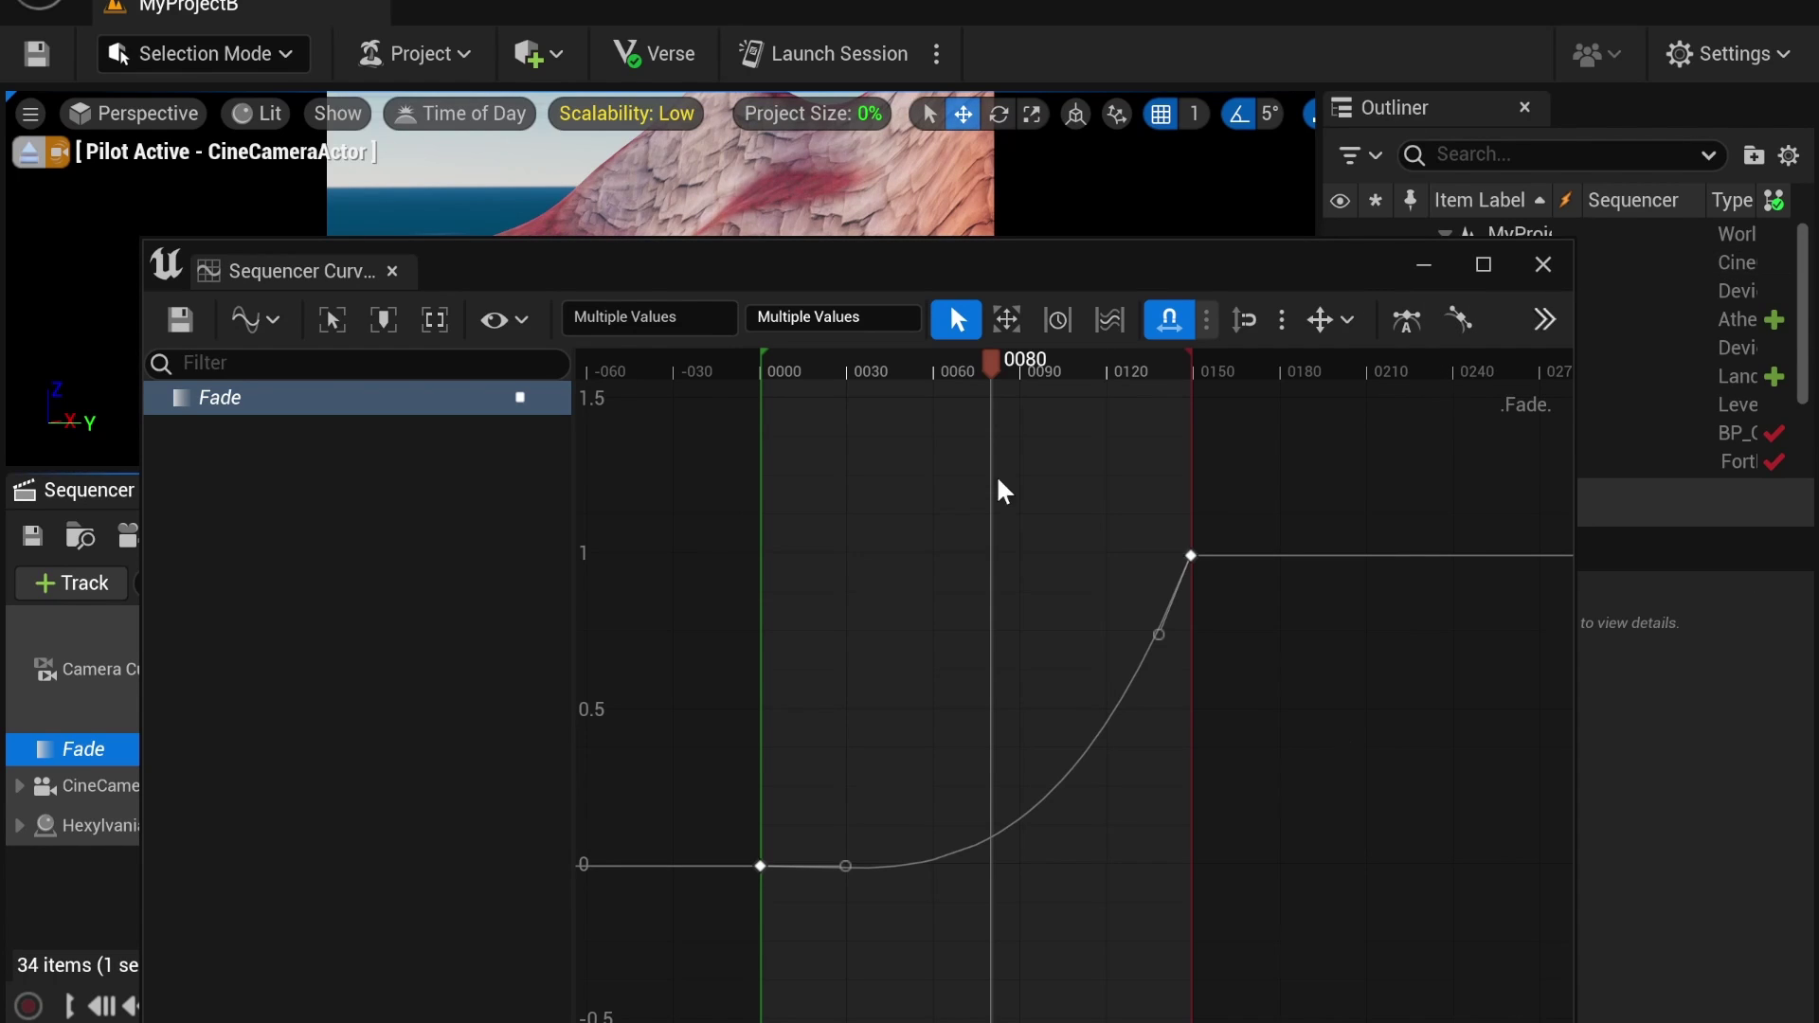
drag(992, 361, 1025, 377)
click(1540, 266)
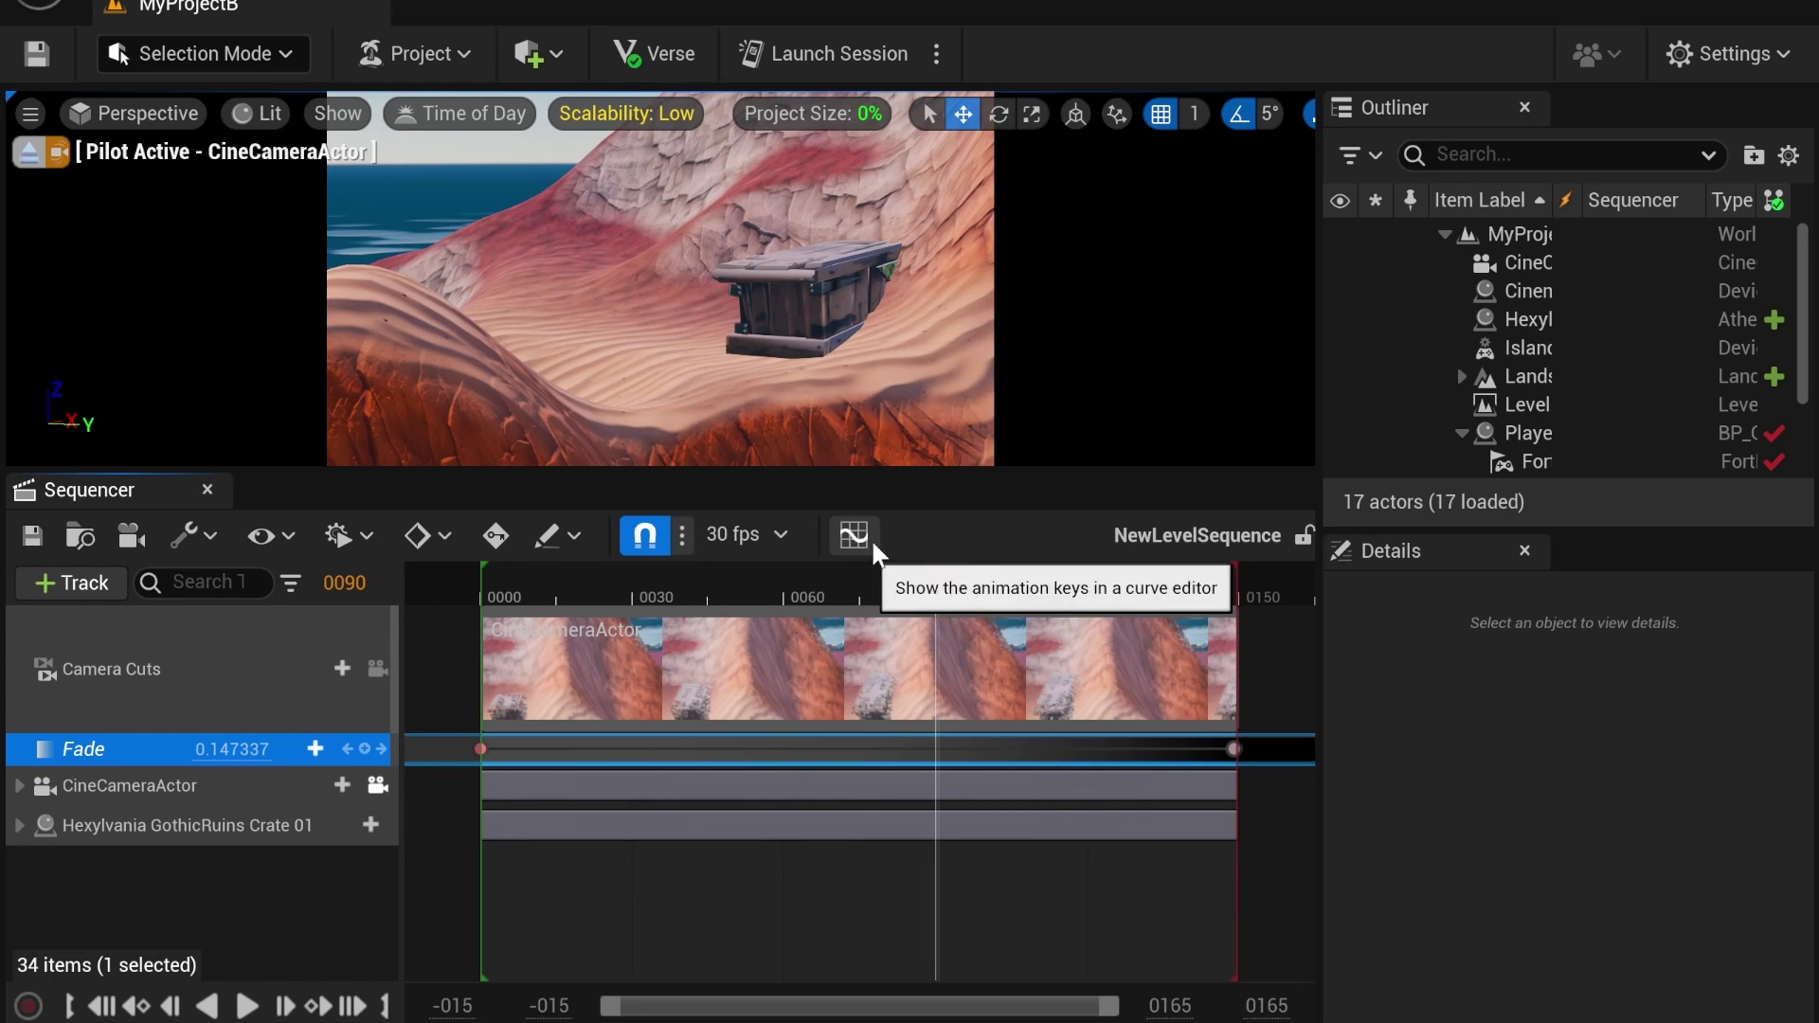
Step: Preview the camera move mid-sequence, then bring up the + Track list of track types
right_drag(1054, 349, 1071, 327)
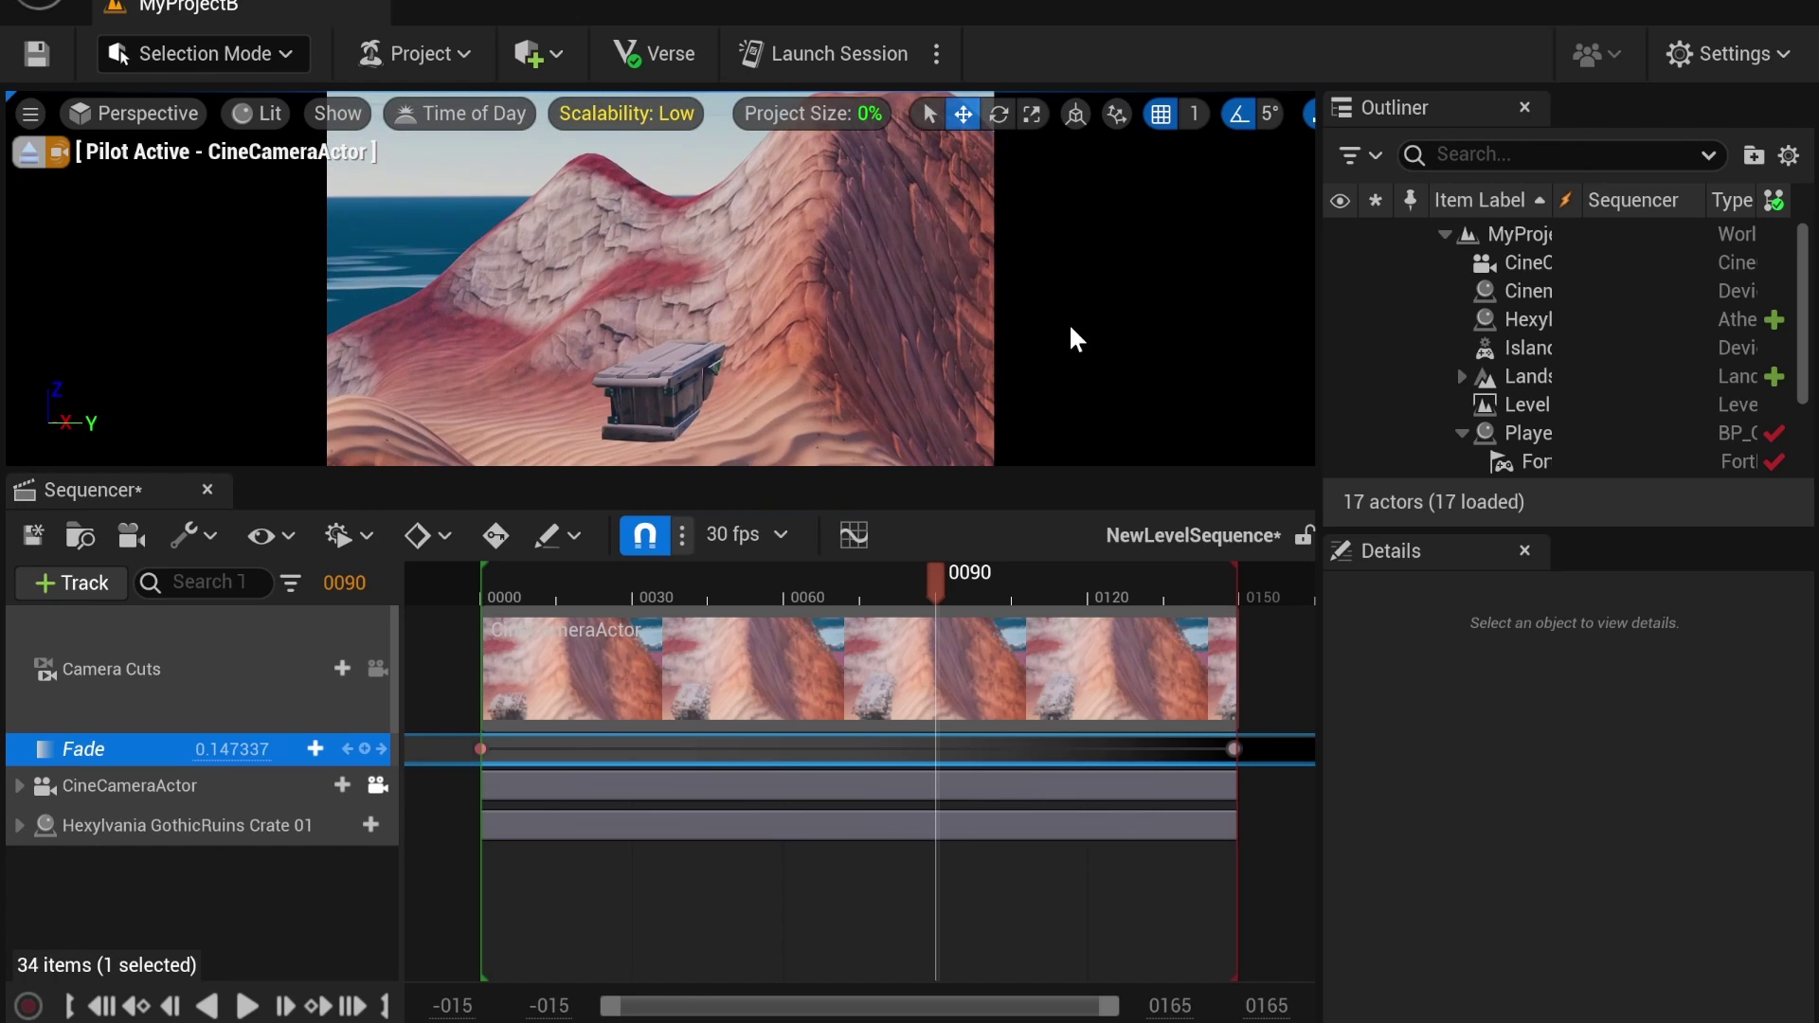
click(71, 583)
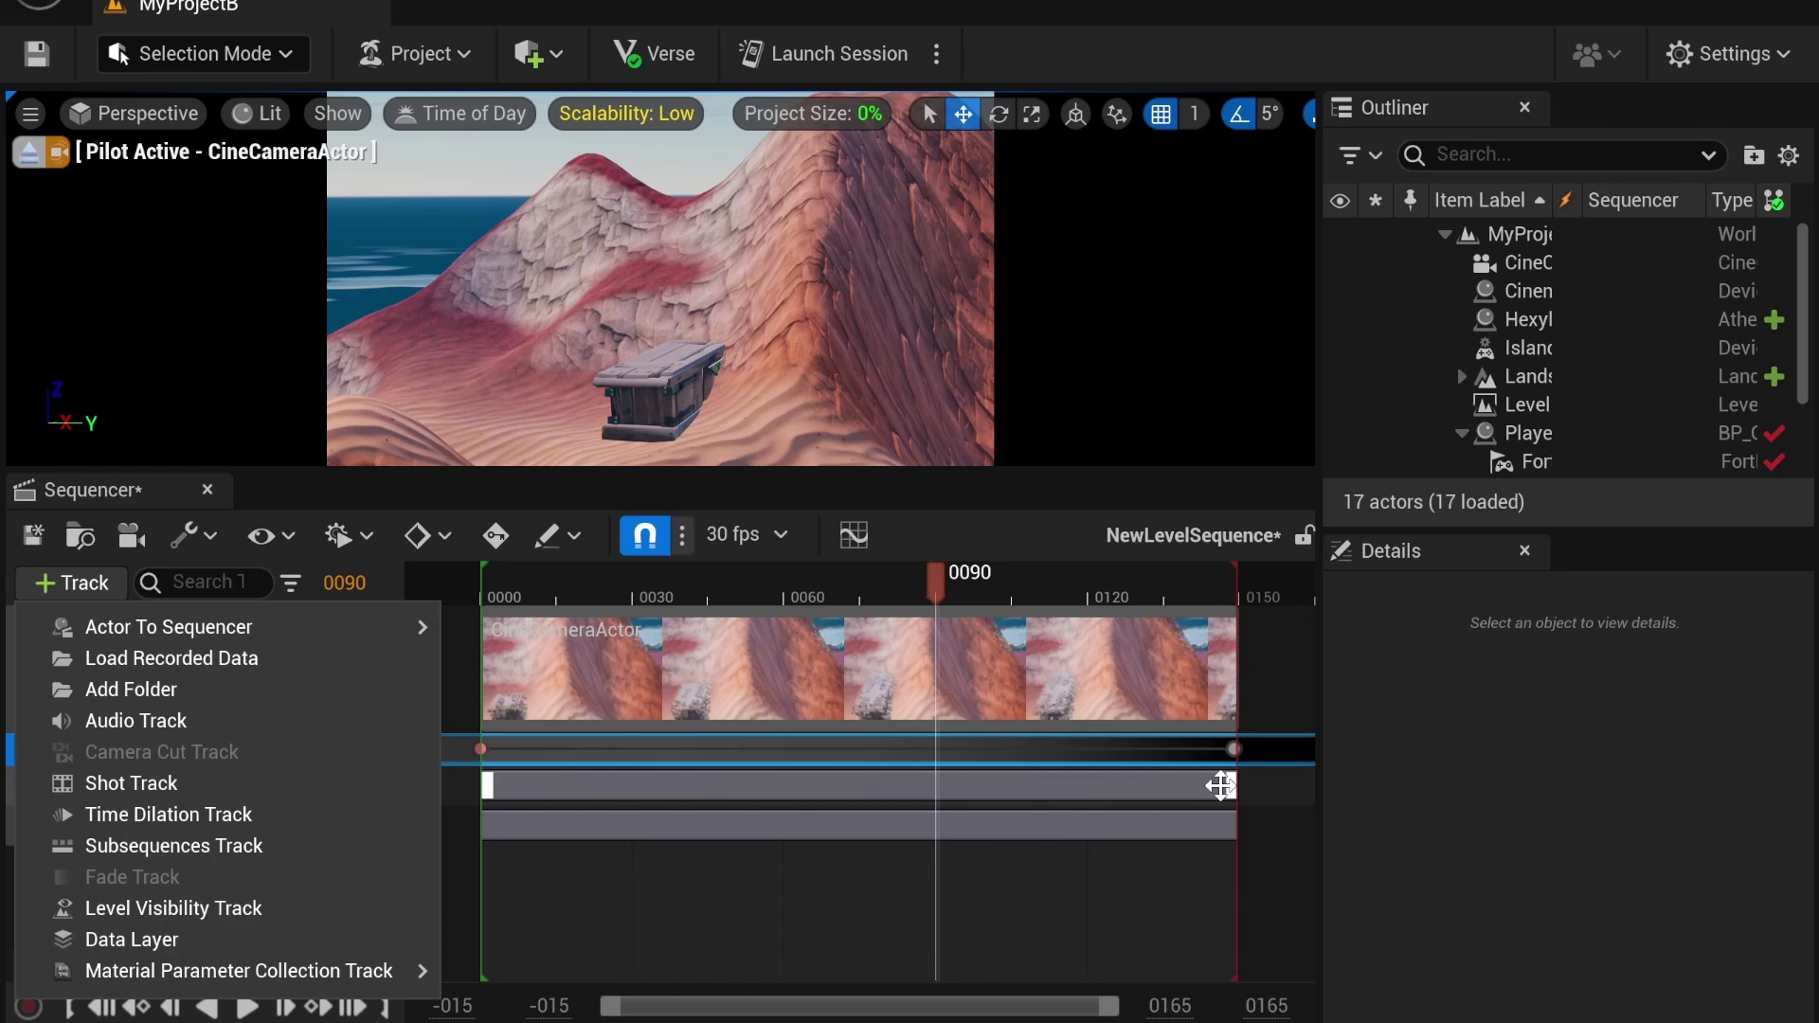
mouse_move(241, 632)
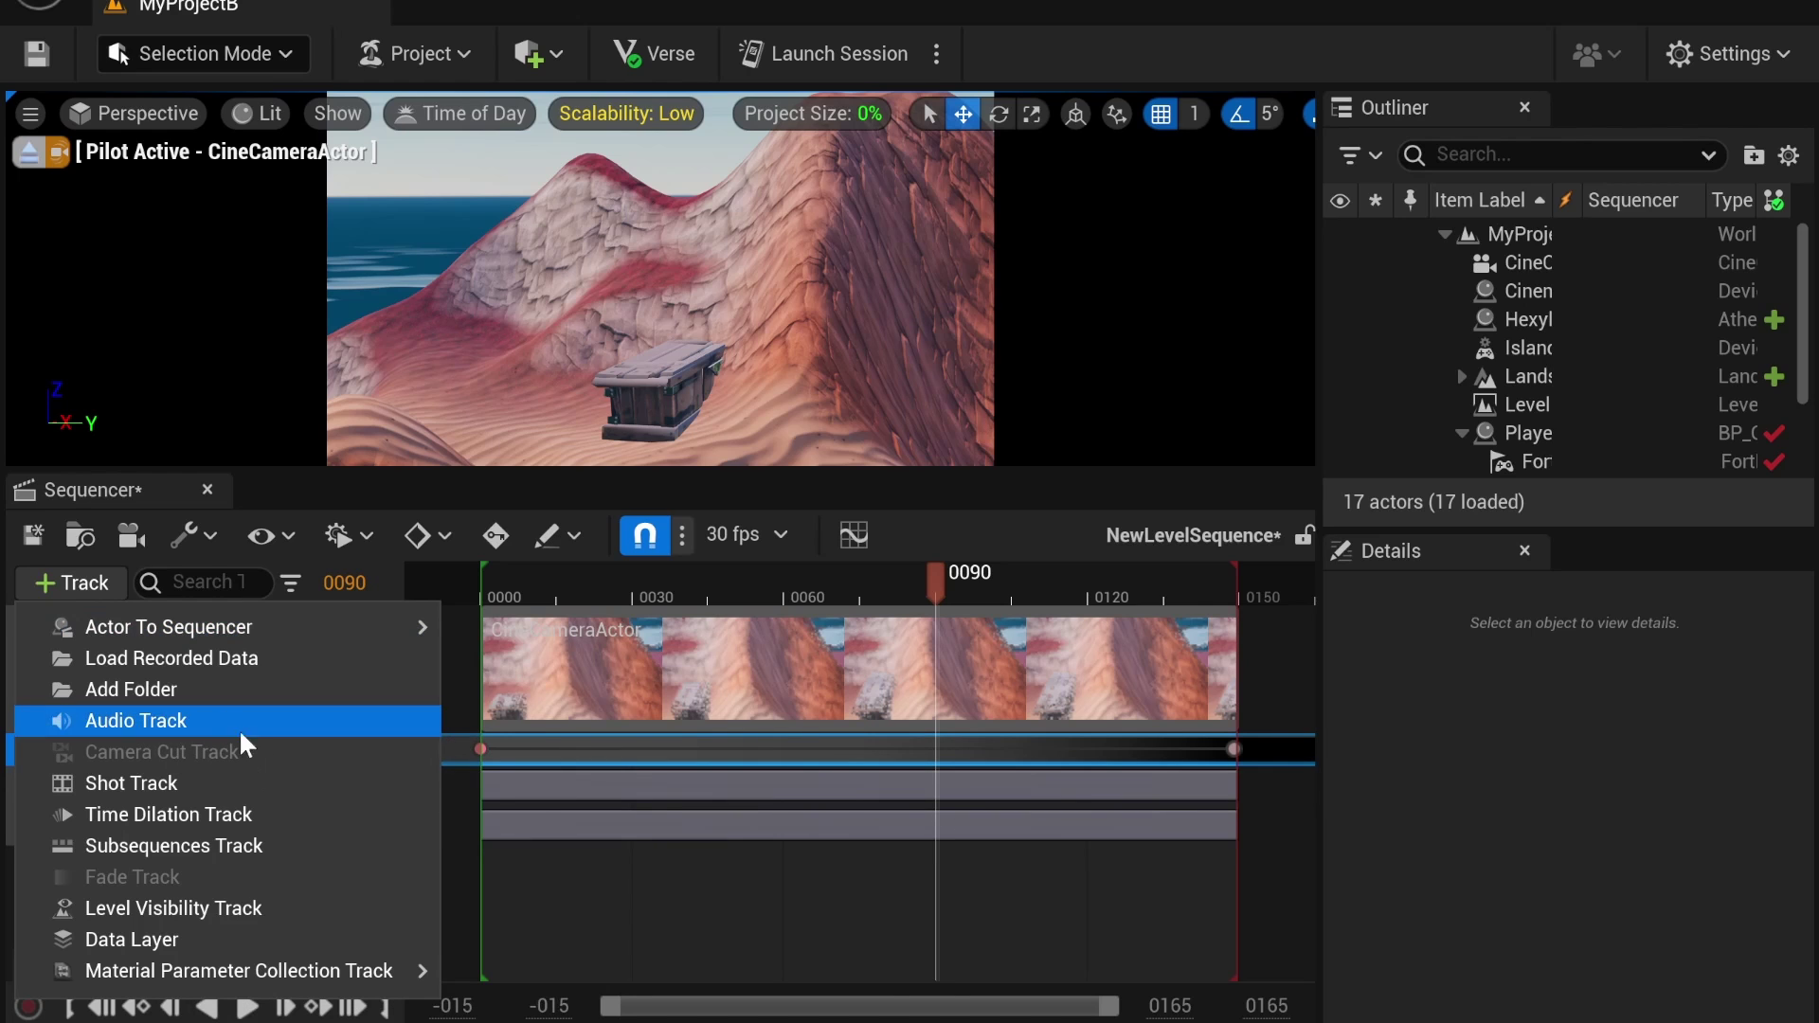
mouse_move(316, 644)
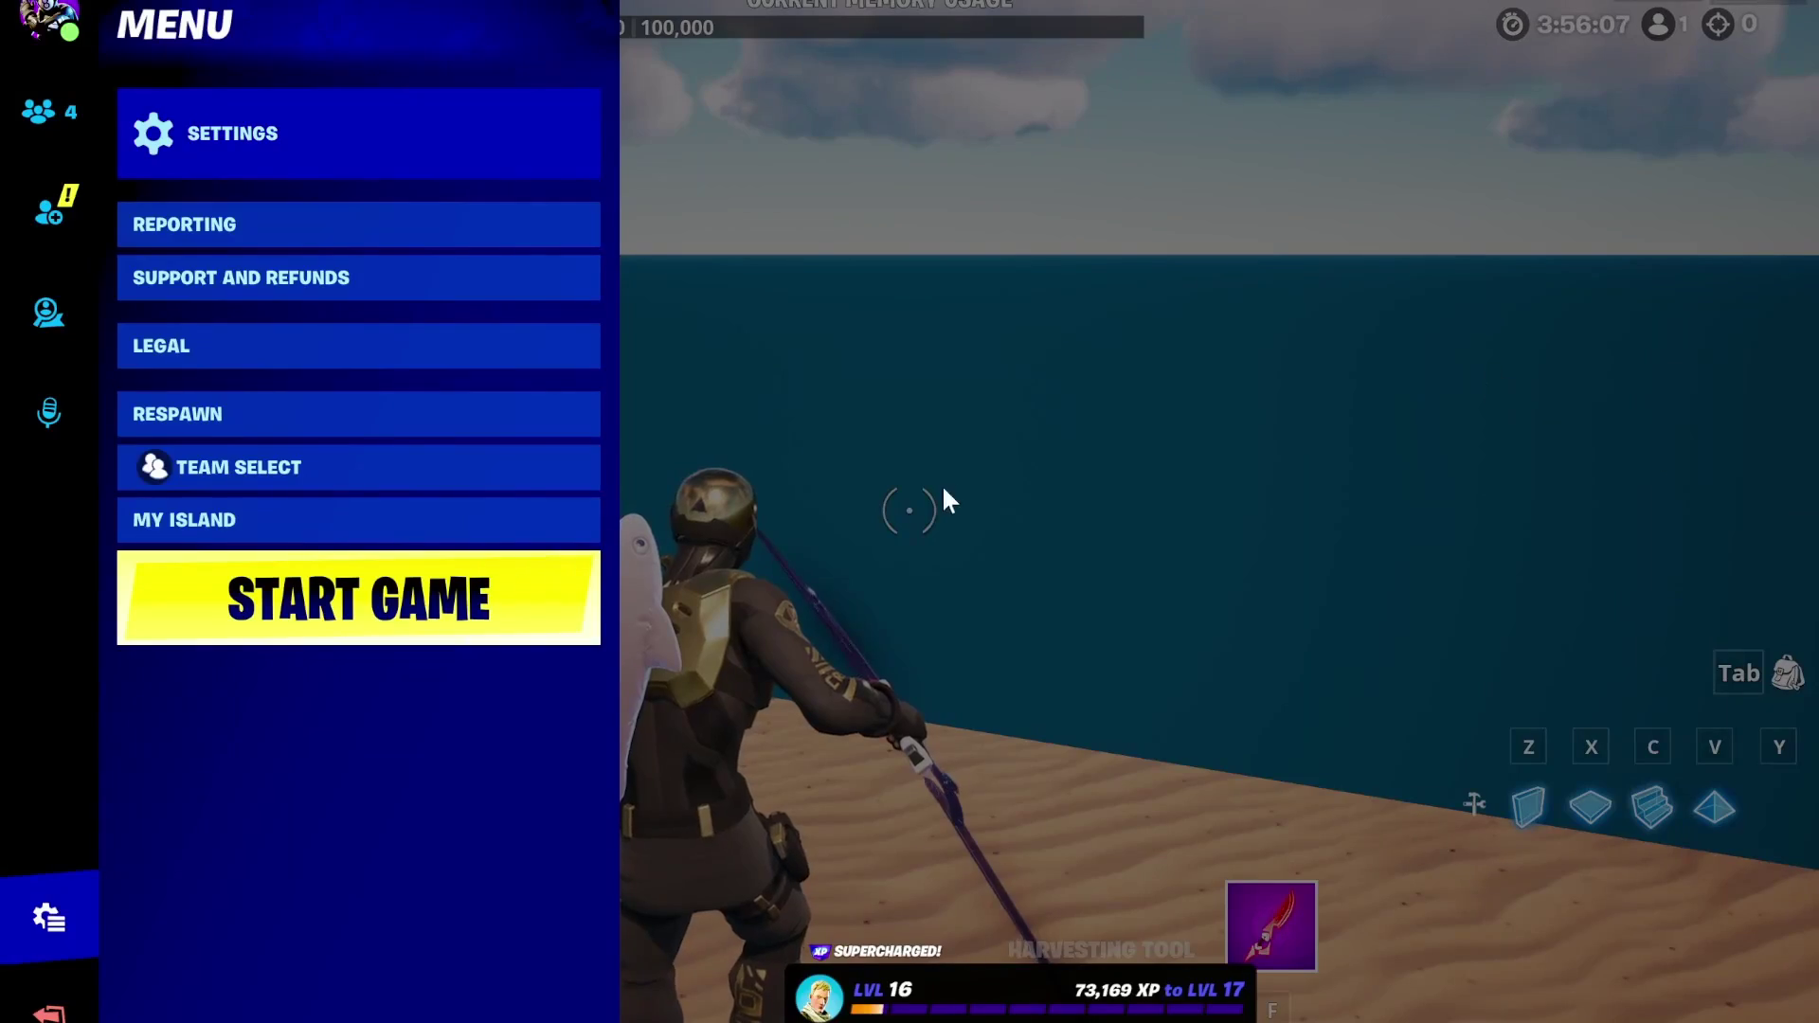
key(Escape)
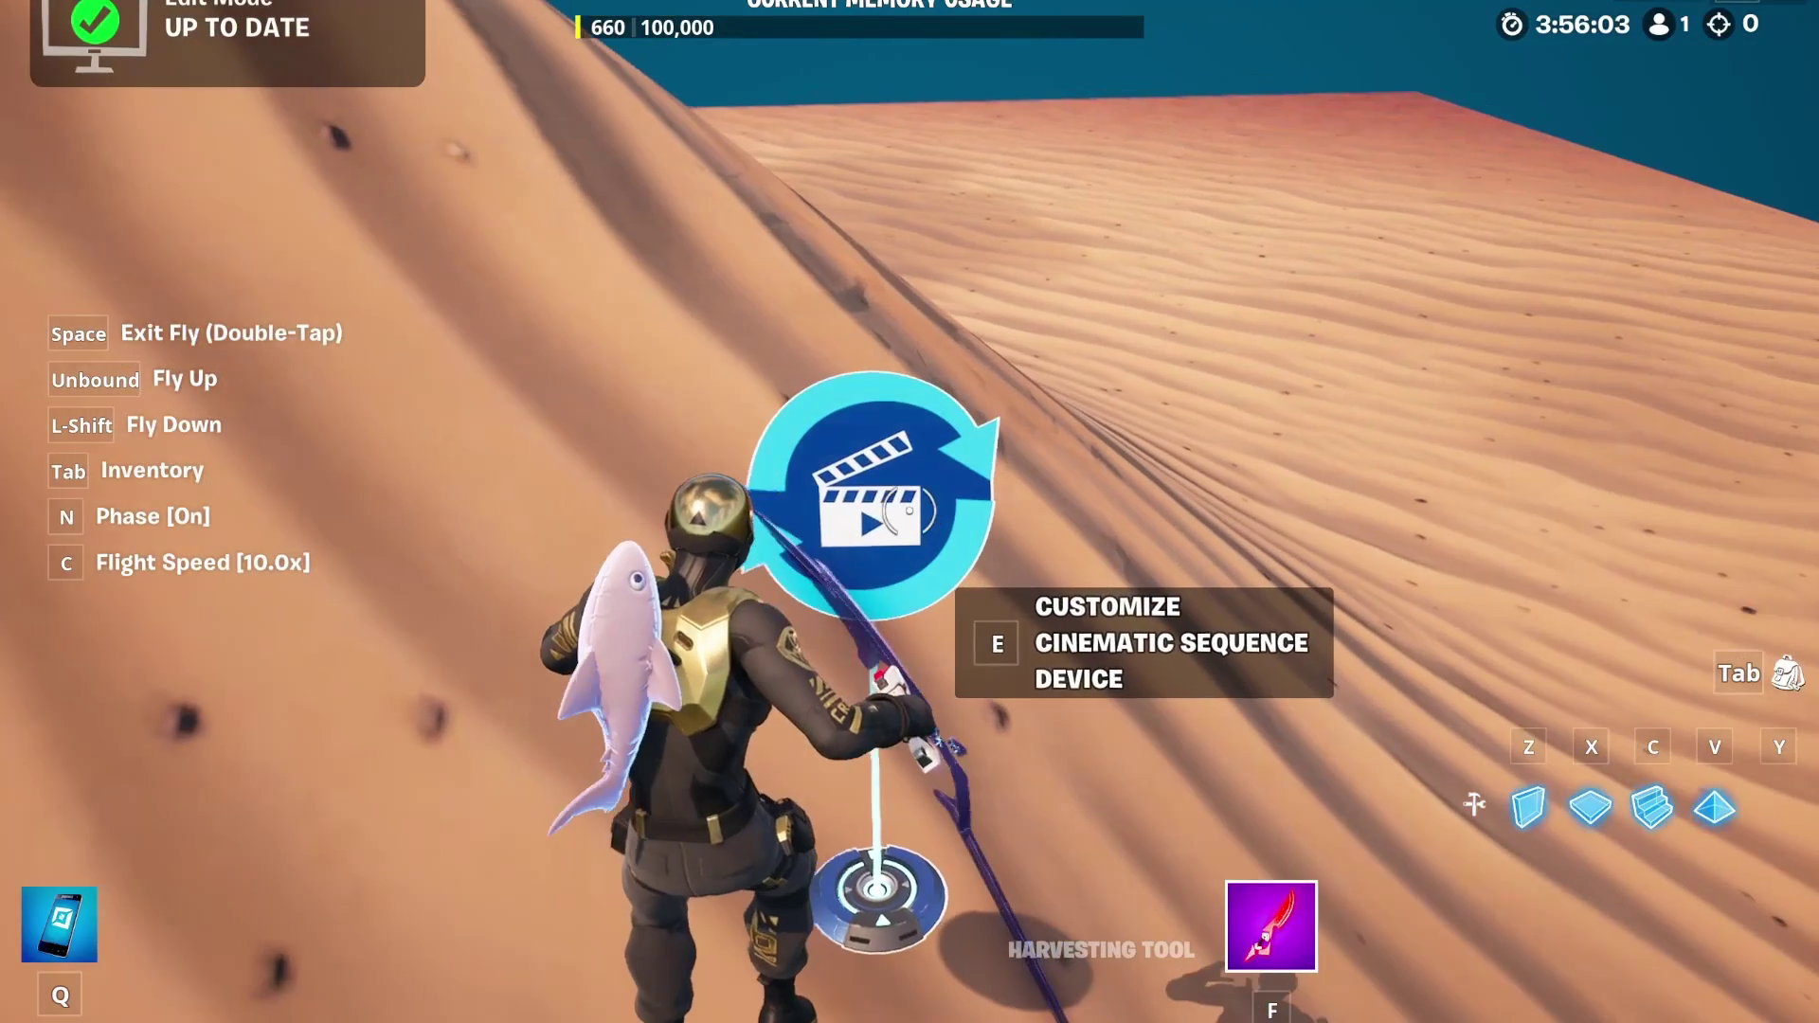
key(e)
click(543, 172)
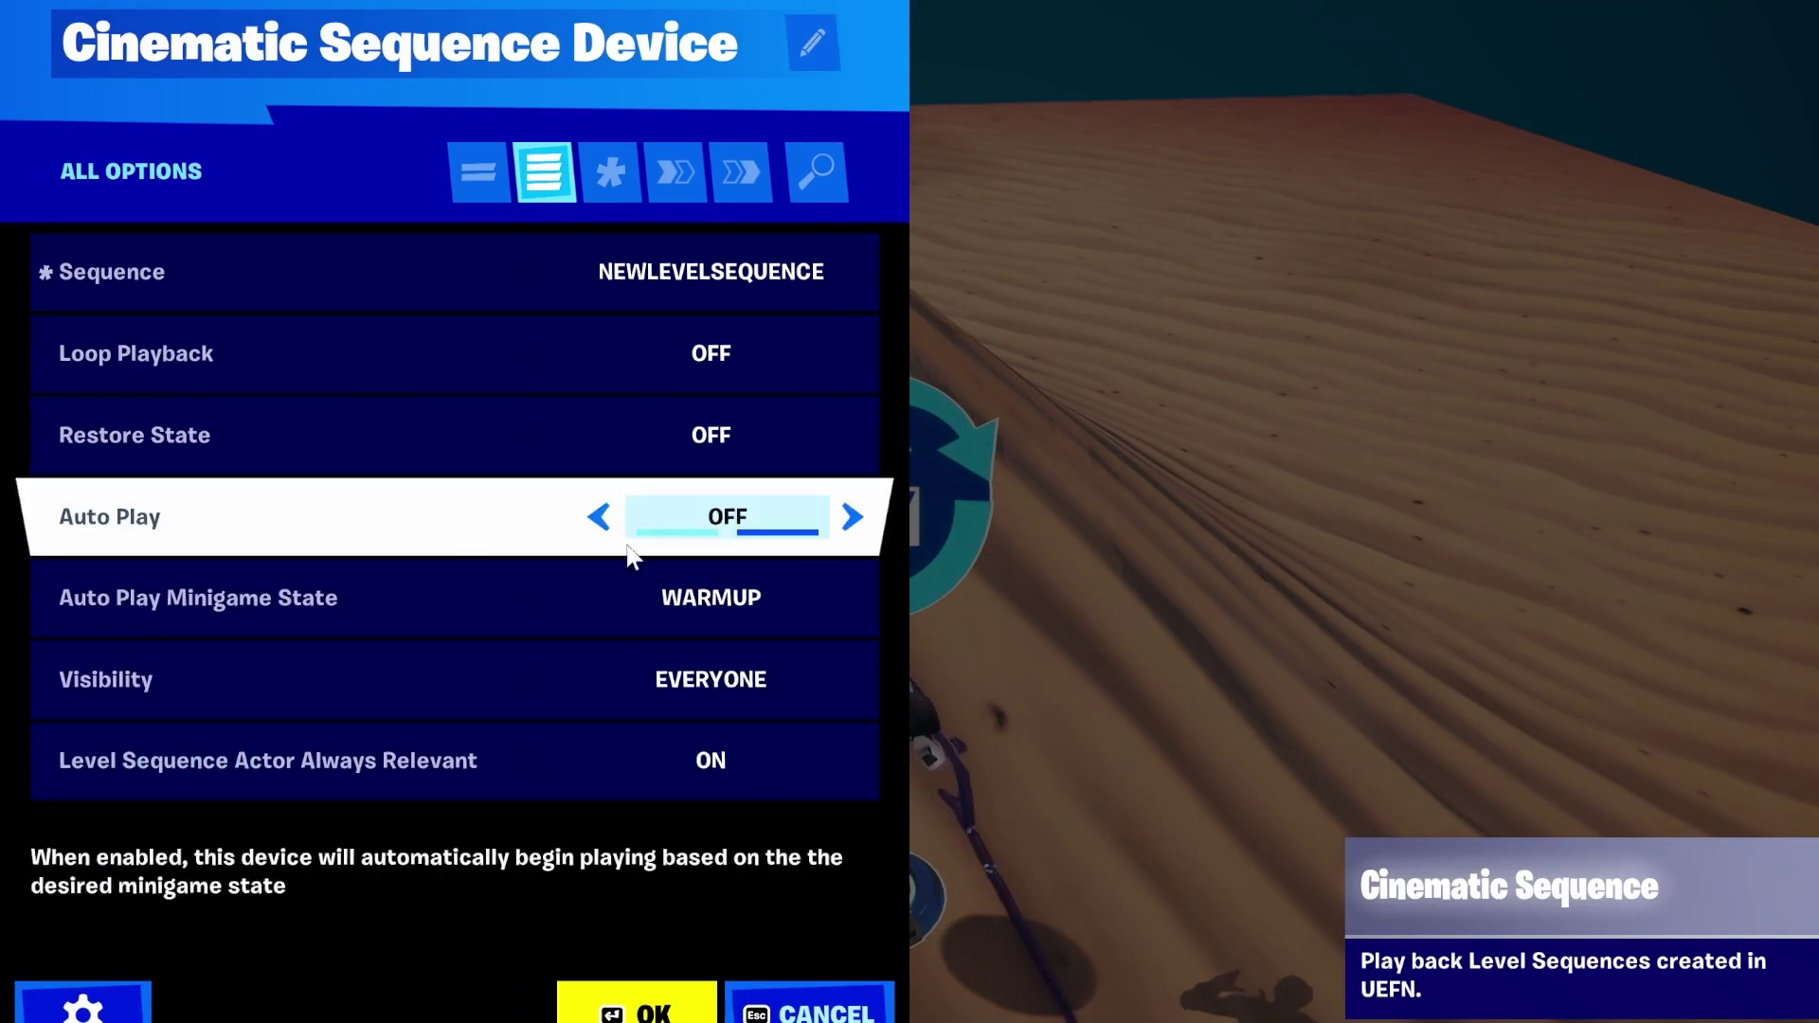
click(699, 176)
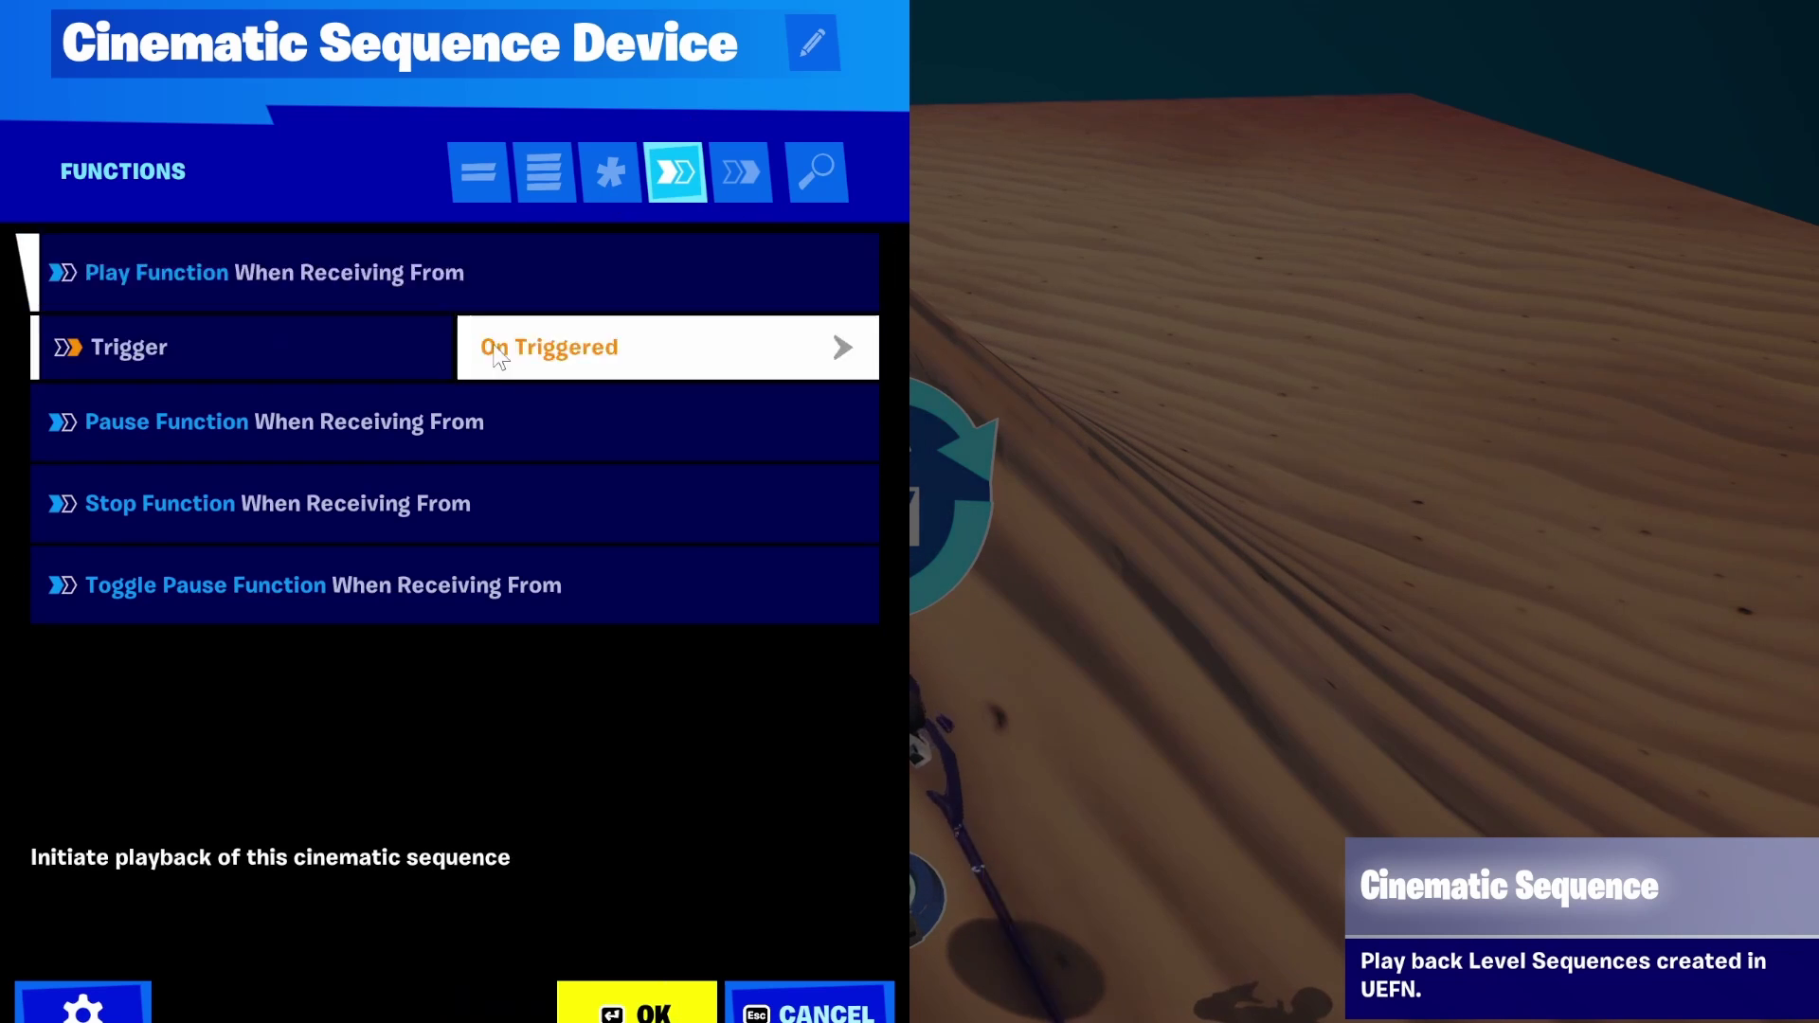
key(Escape)
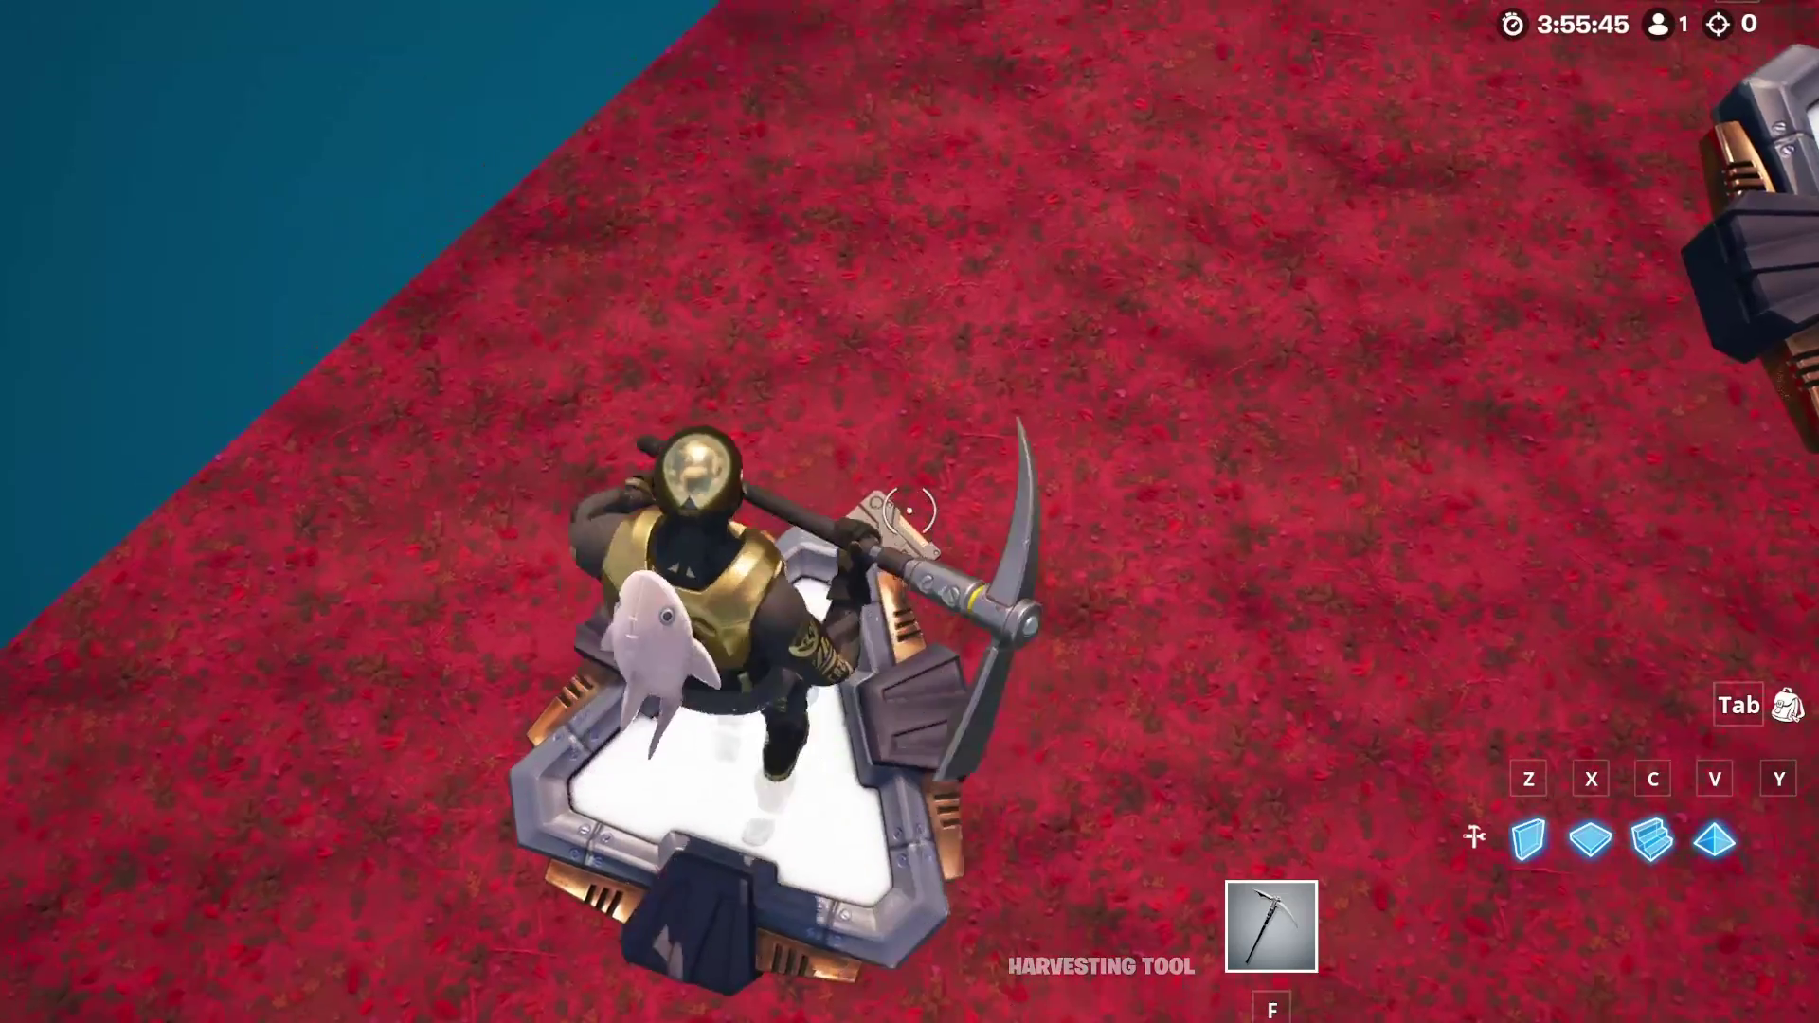
Step: Walk off the spawn pad over the trigger and run up the dune to the wooden crate
key(w)
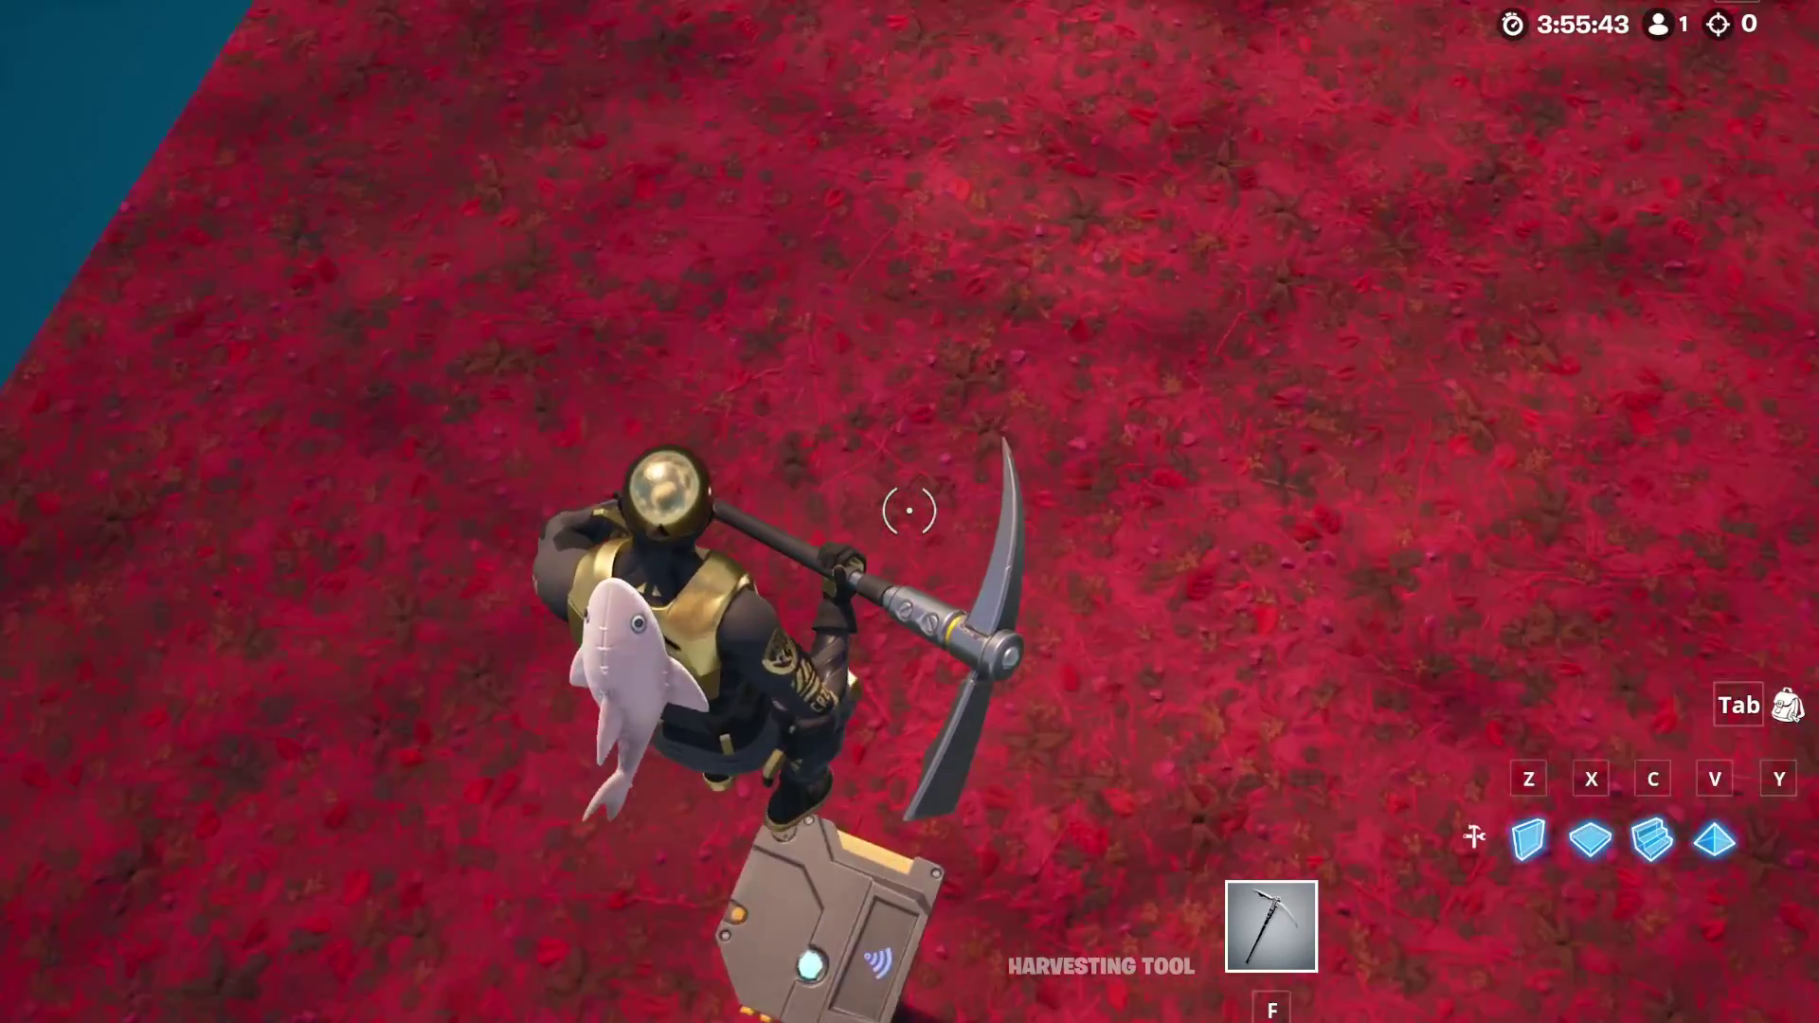
mouse_move(910, 511)
key(w)
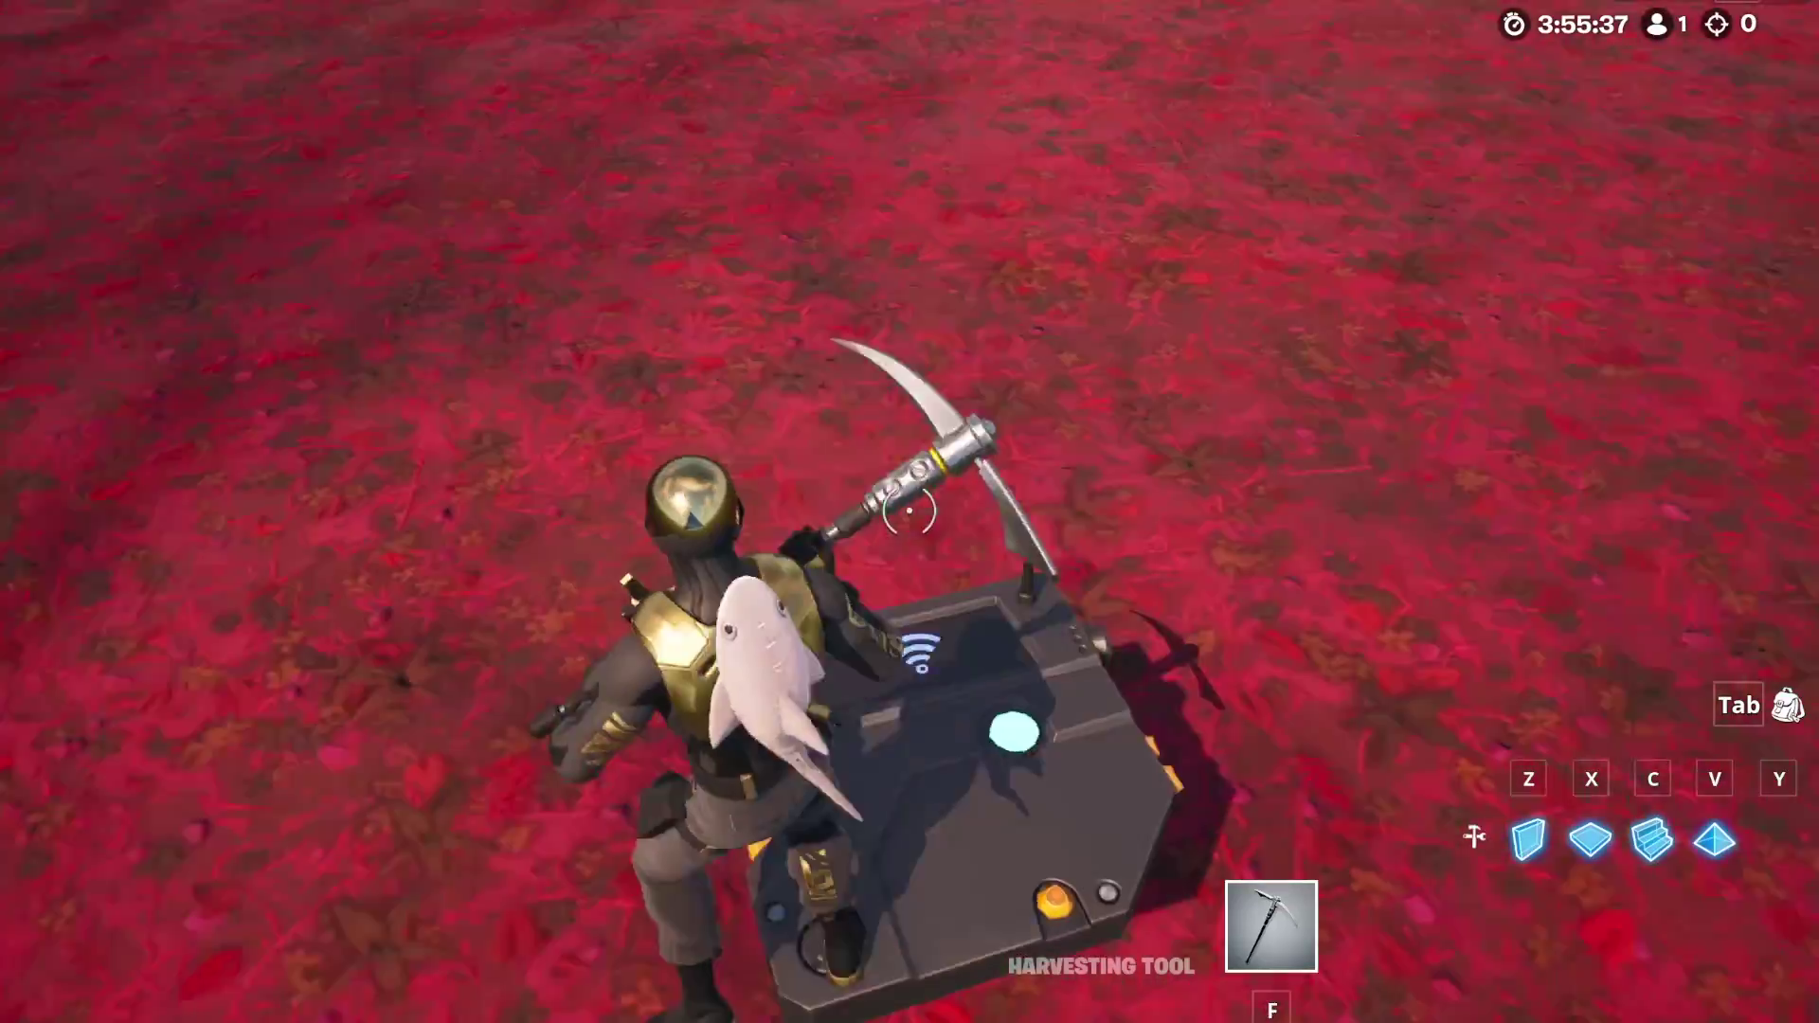
key(w)
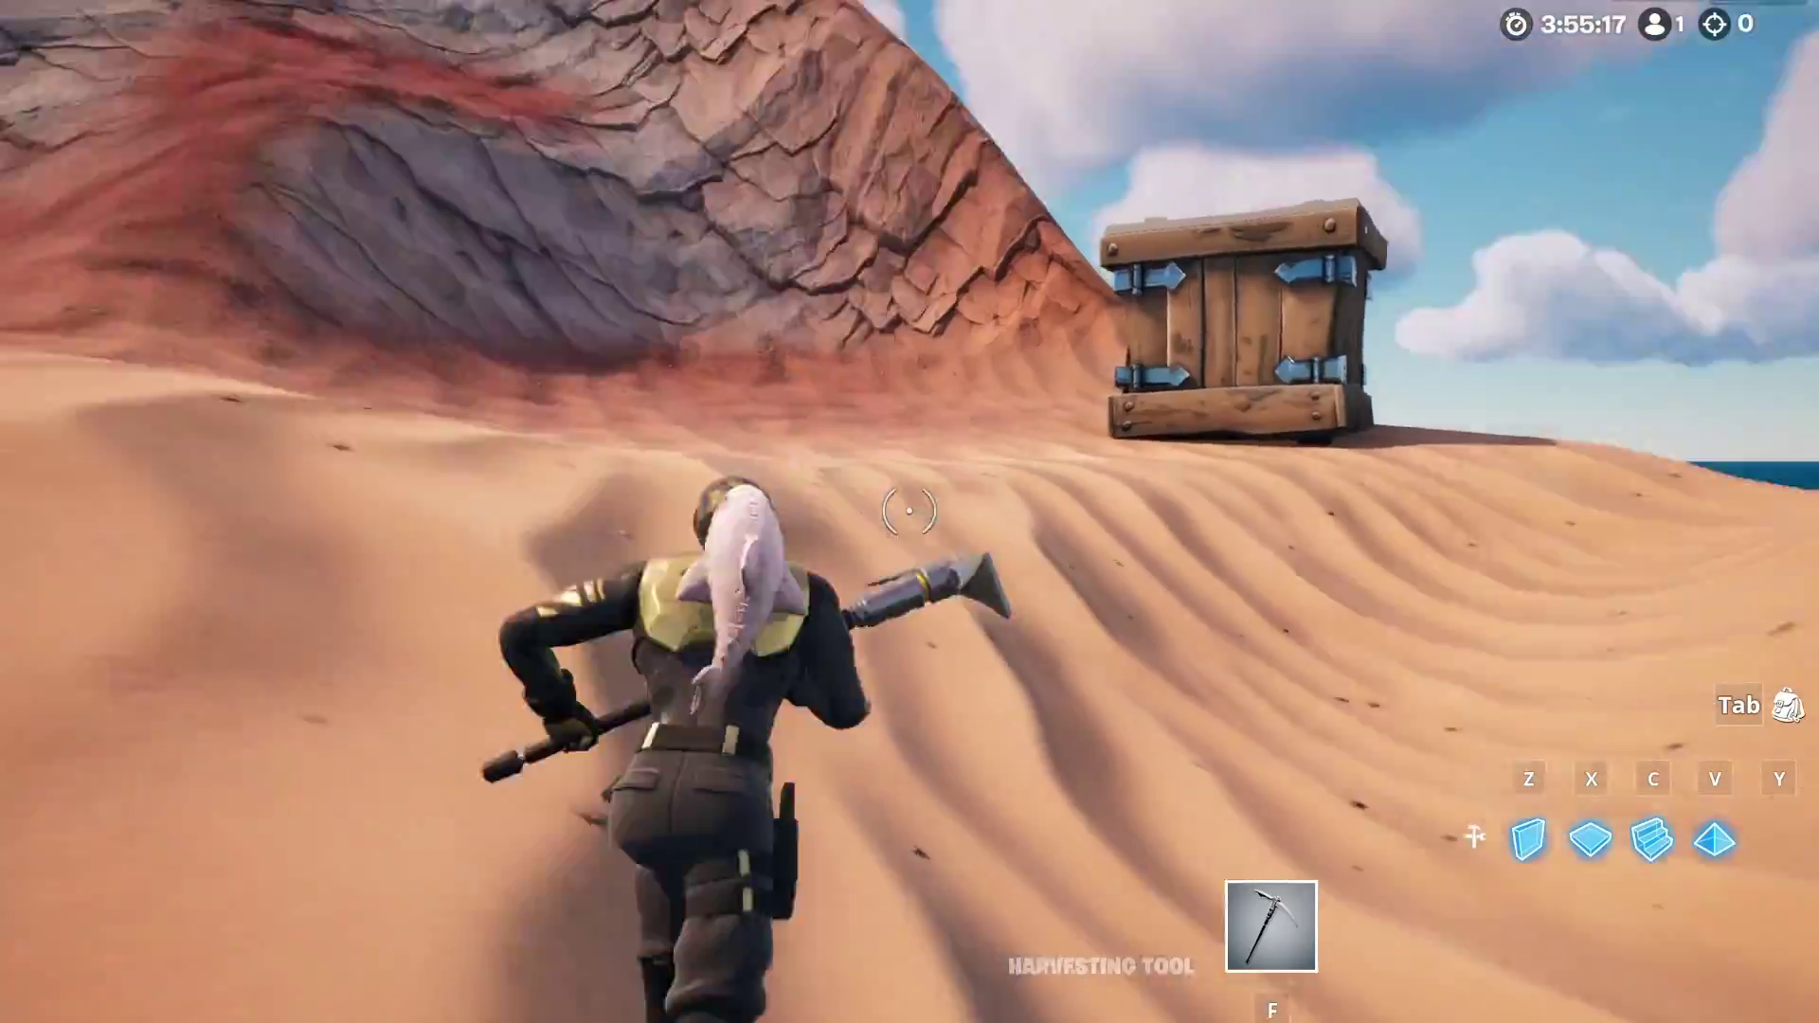
key(w)
key(w)
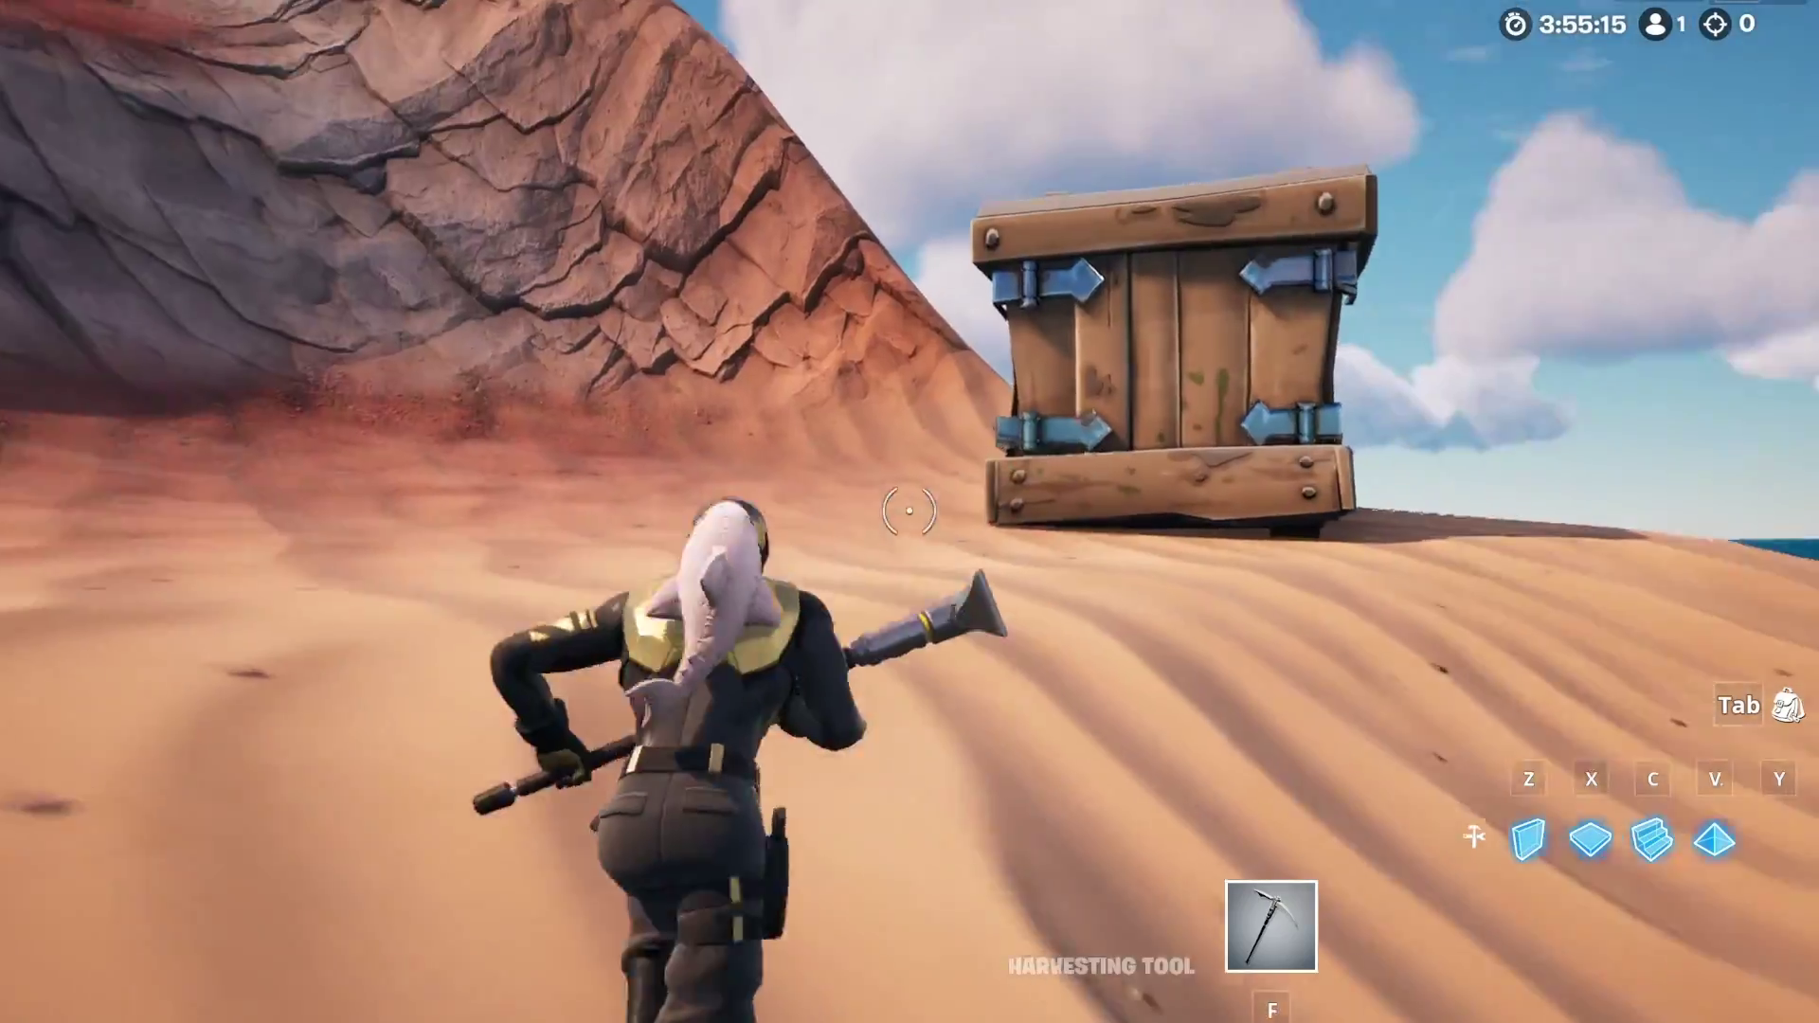
key(w)
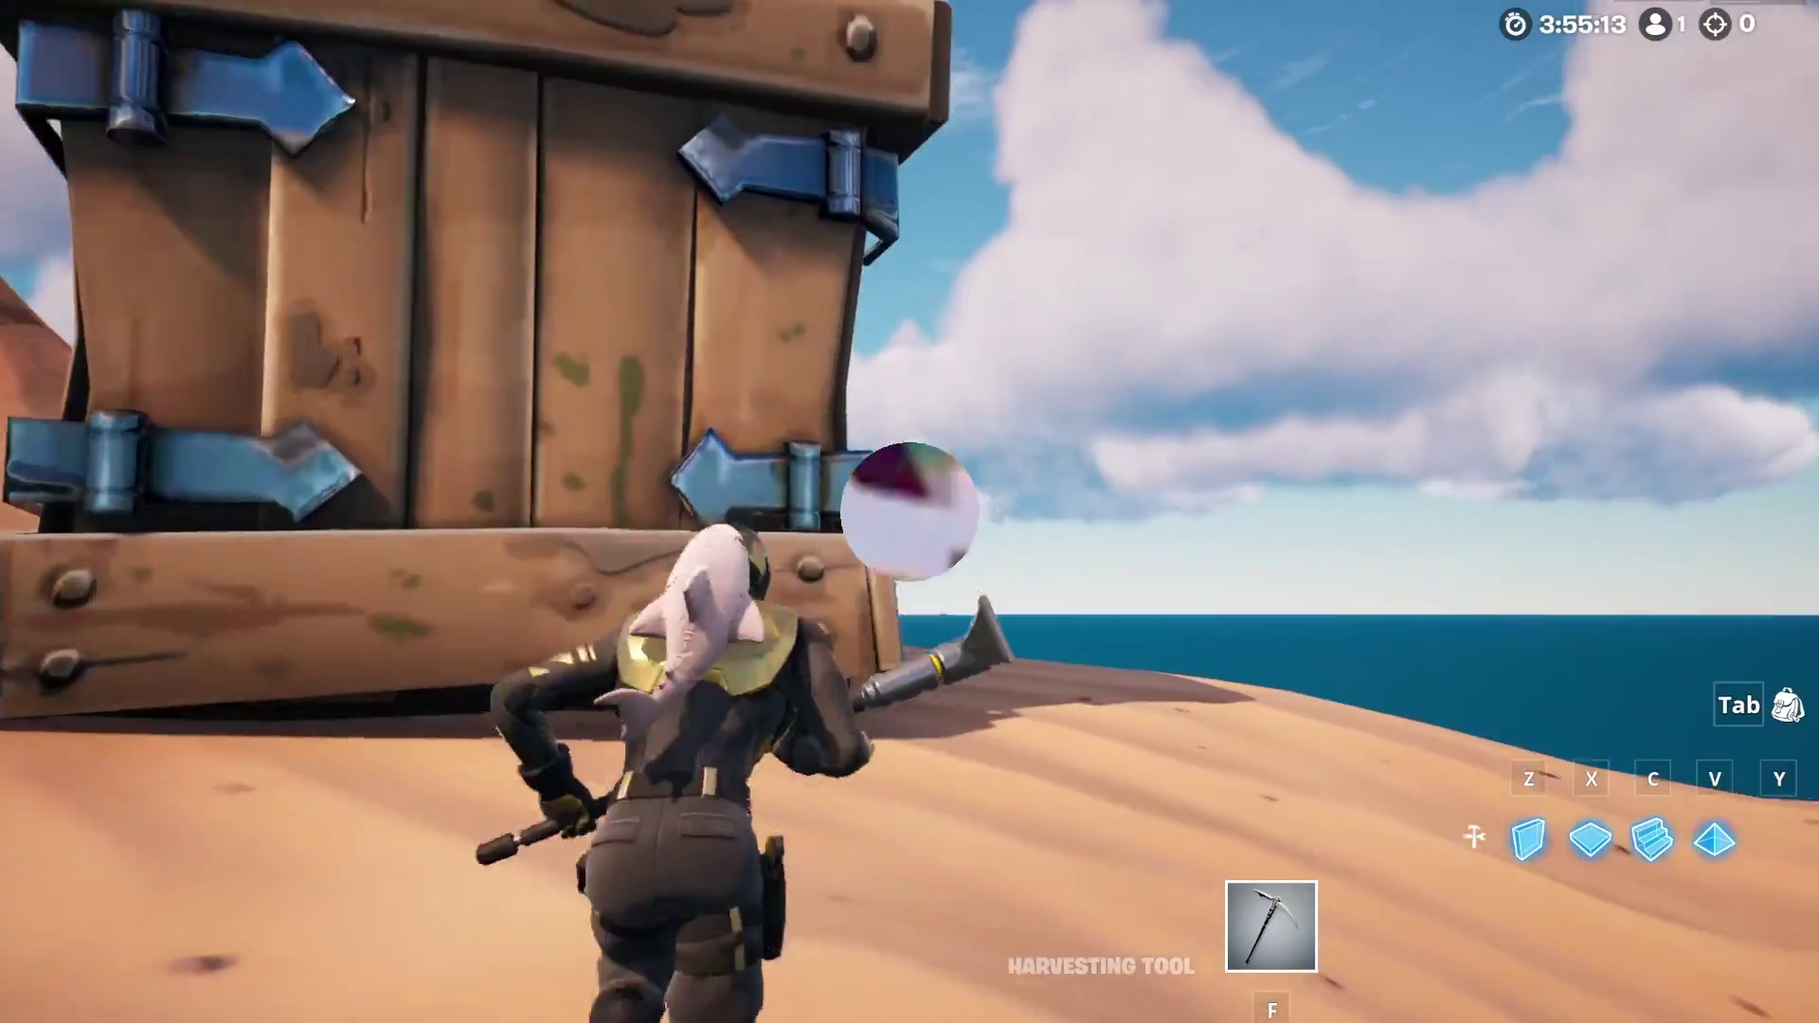